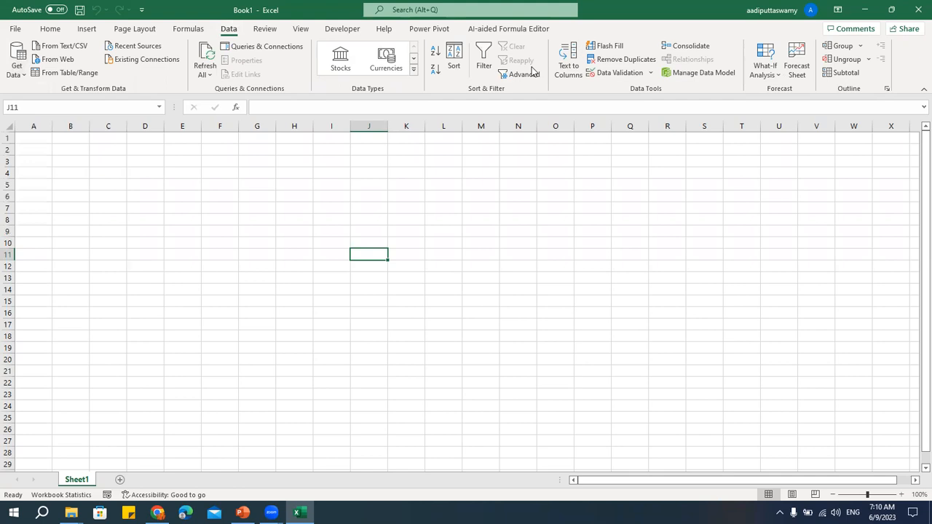
Step: Start a data import from an Excel workbook and browse to the Day 12 folder using its copied path
{"action": "left_click", "coordinate": [17, 64]}
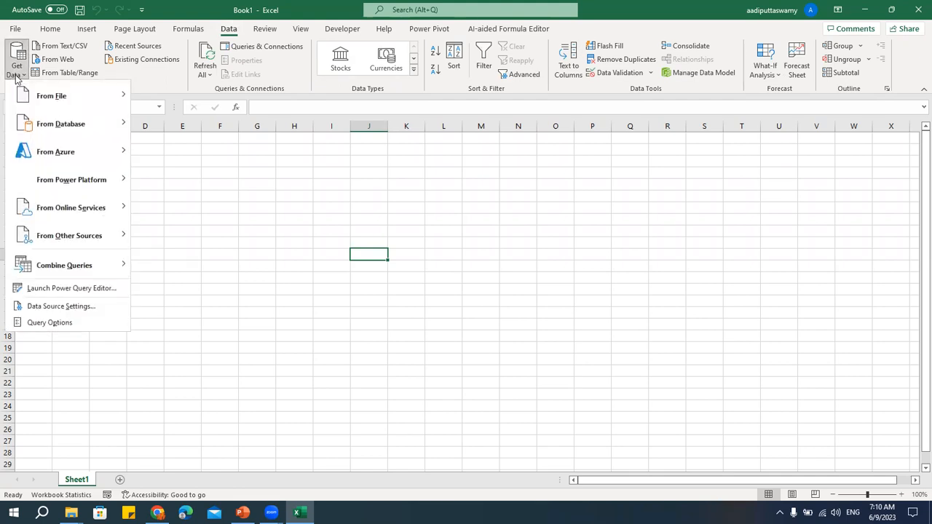
{"action": "mouse_move", "coordinate": [57, 104]}
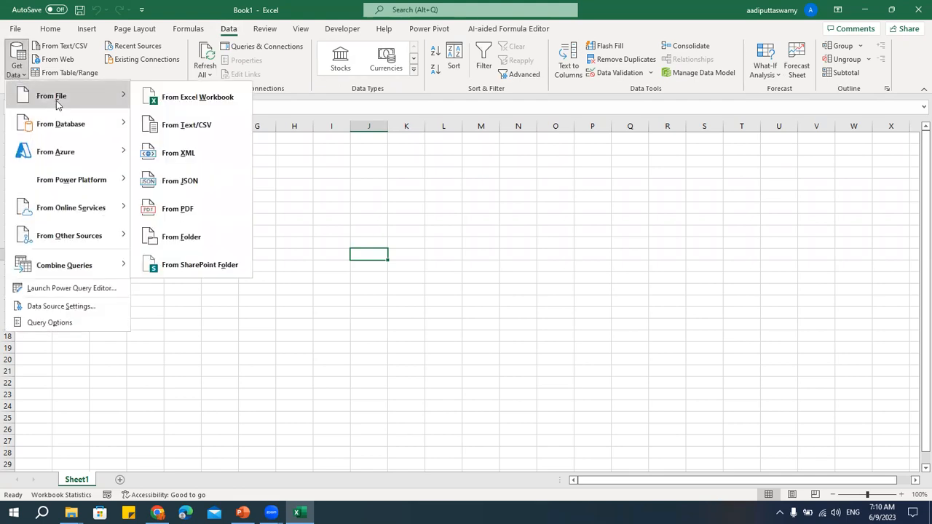
{"action": "left_click", "coordinate": [187, 102]}
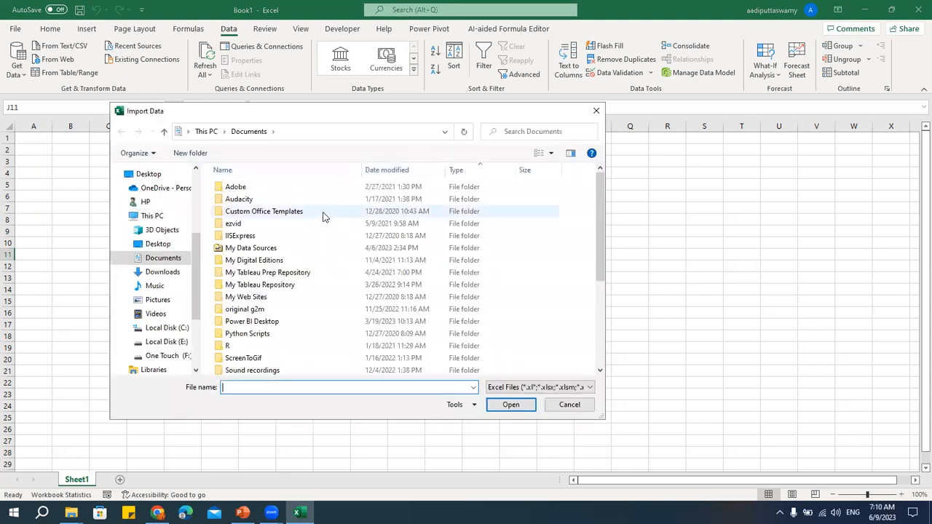
{"action": "mouse_move", "coordinate": [71, 513]}
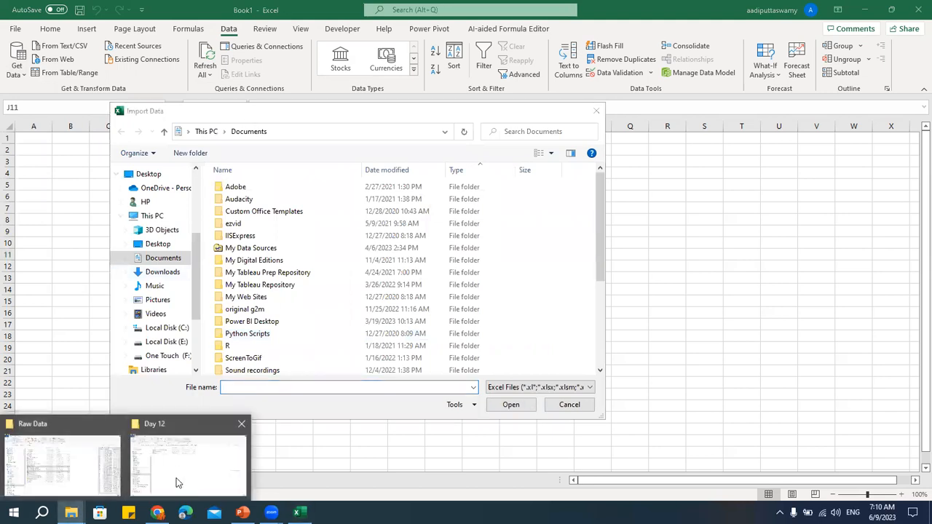
{"action": "left_click", "coordinate": [156, 466]}
{"action": "left_click", "coordinate": [572, 93]}
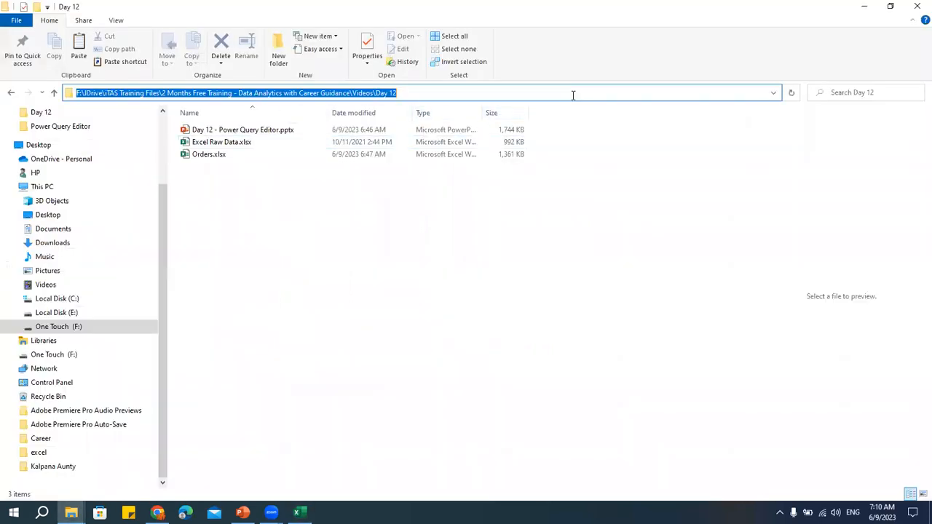
{"action": "key", "text": "ctrl+c"}
{"action": "key", "text": "alt+Tab"}
{"action": "key", "text": "ctrl+v"}
{"action": "key", "text": "Return"}
Step: Import Orders.xlsx and open its Orders sheet for transformation in Power Query Editor
{"action": "left_click", "coordinate": [249, 199]}
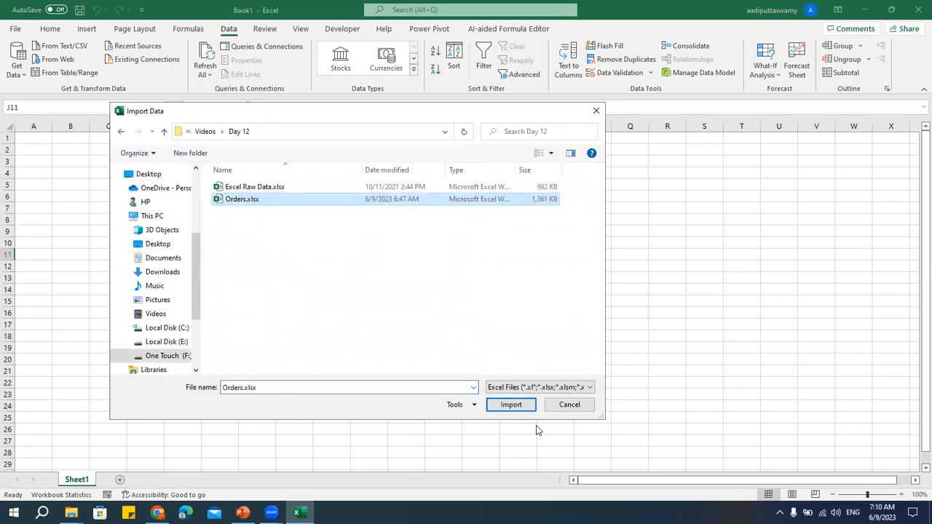
{"action": "left_click", "coordinate": [512, 407]}
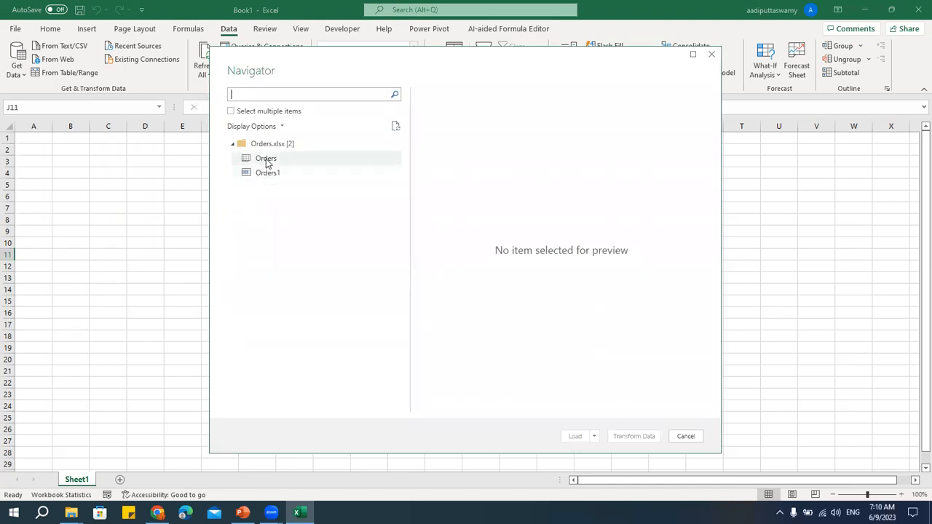
{"action": "left_click", "coordinate": [266, 160]}
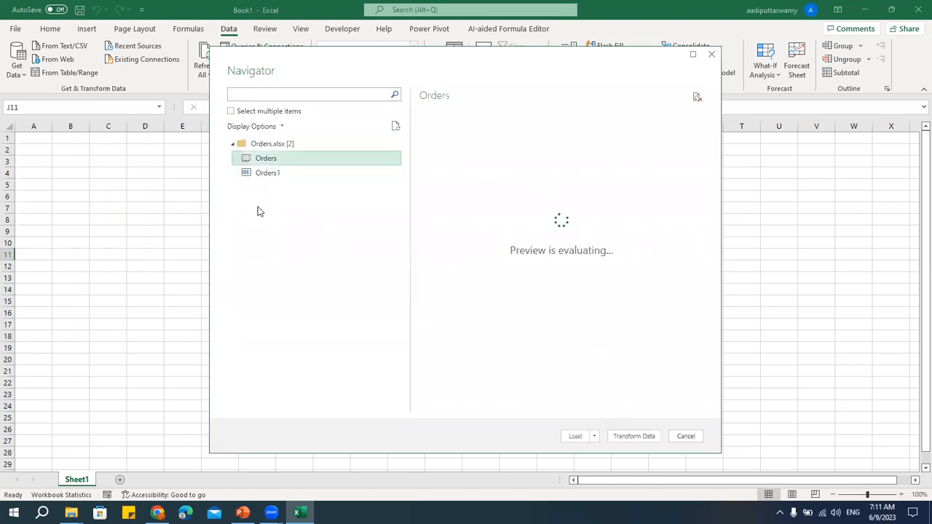
{"action": "mouse_move", "coordinate": [470, 412]}
{"action": "left_mouse_down"}
{"action": "mouse_move", "coordinate": [669, 409]}
{"action": "mouse_move", "coordinate": [470, 411]}
{"action": "left_mouse_up"}
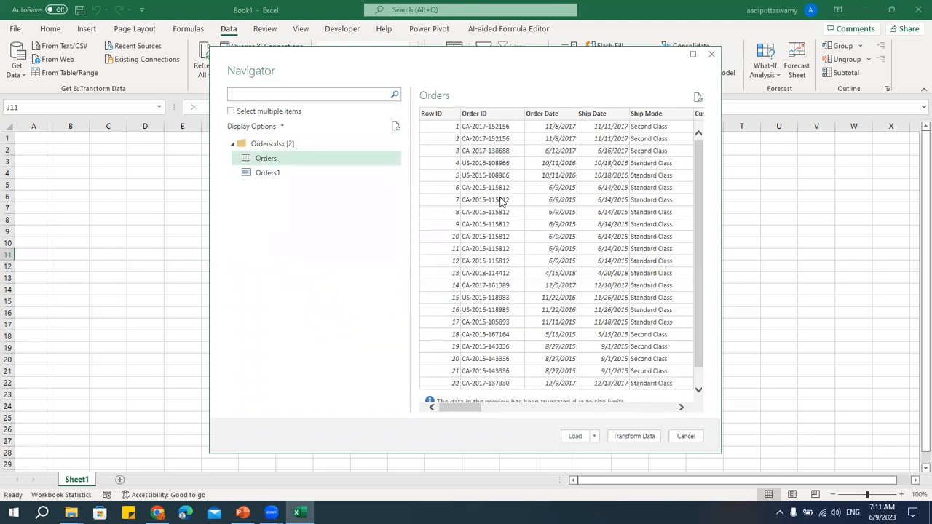
{"action": "left_click", "coordinate": [594, 436]}
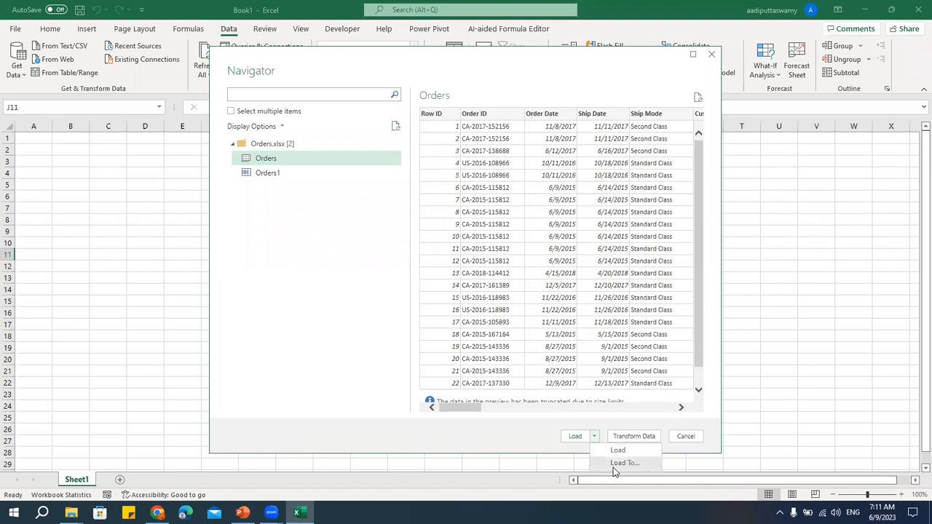
{"action": "left_click", "coordinate": [339, 222]}
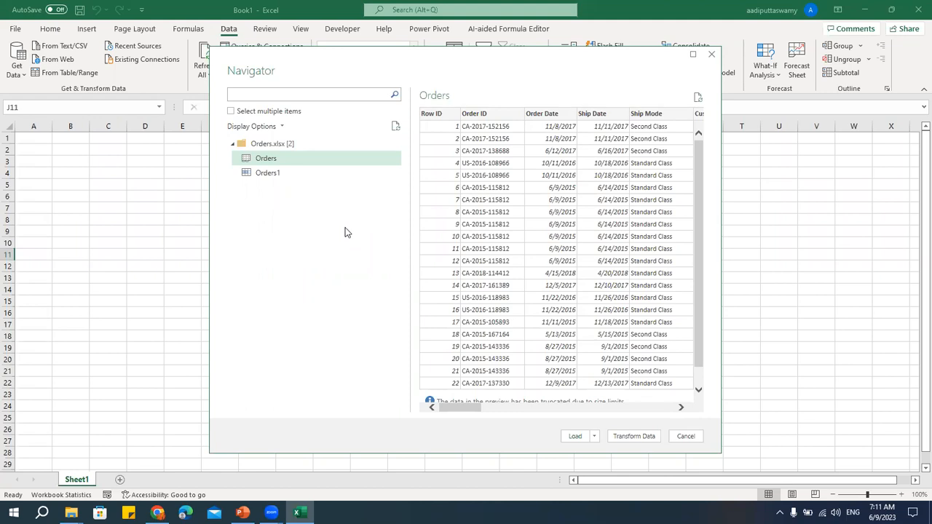
{"action": "left_click", "coordinate": [631, 437]}
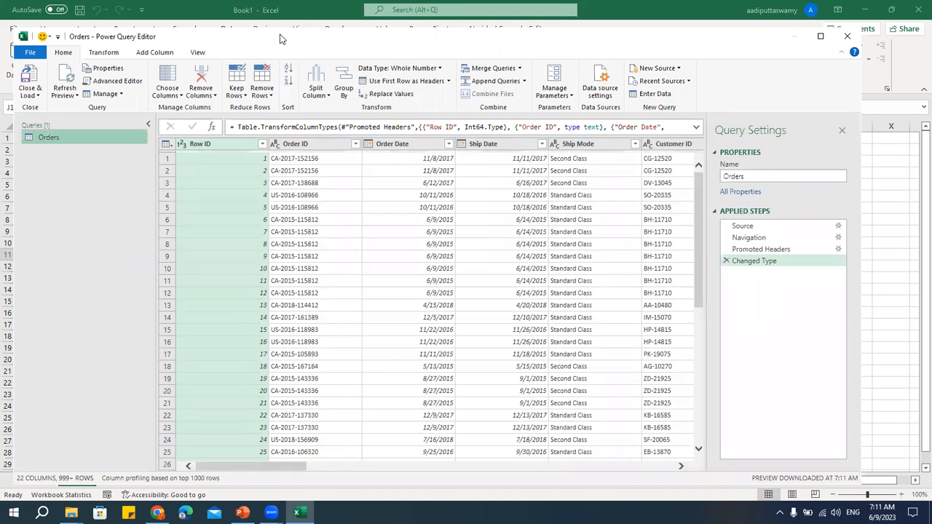
Step: Reposition the Power Query Editor window and maximize it
{"action": "left_click_drag", "start_coordinate": [280, 39], "coordinate": [310, 40]}
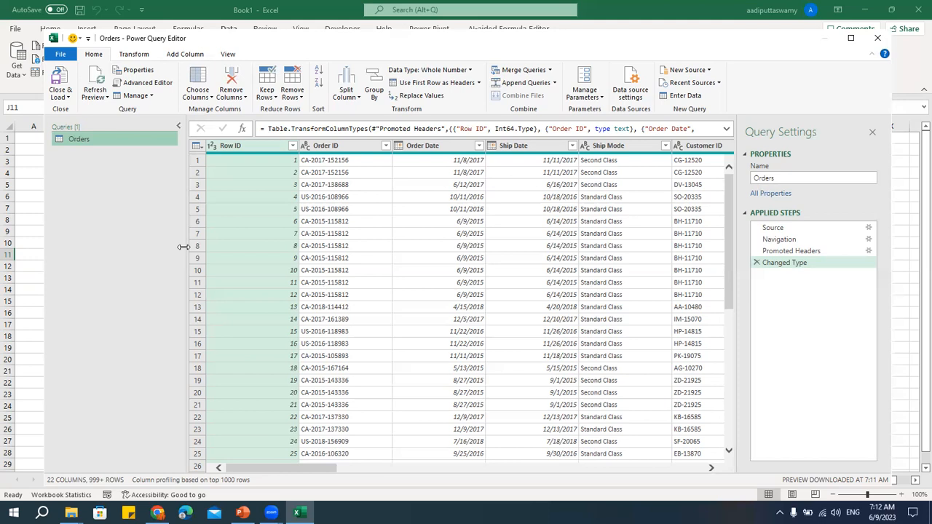
{"action": "left_click_drag", "start_coordinate": [276, 43], "coordinate": [357, 81]}
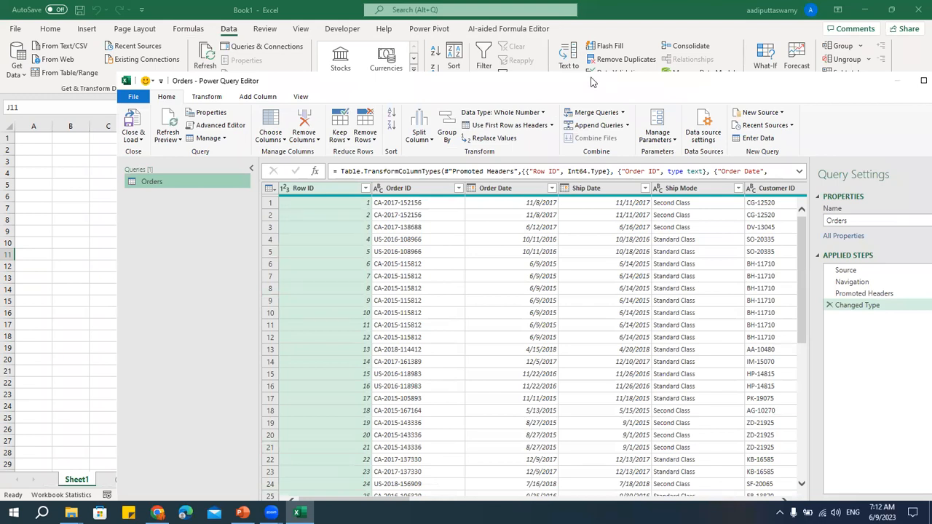
{"action": "left_click_drag", "start_coordinate": [573, 78], "coordinate": [535, 76]}
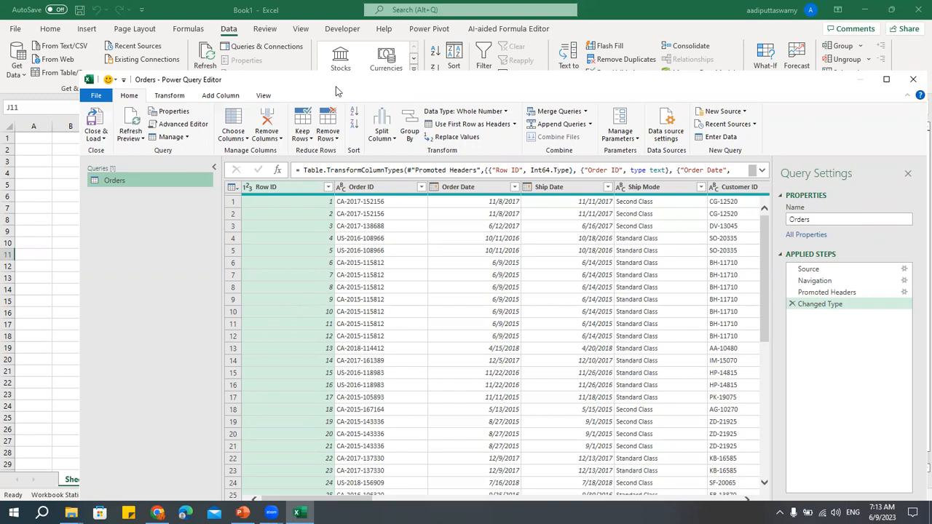
{"action": "left_click_drag", "start_coordinate": [337, 90], "coordinate": [376, 61]}
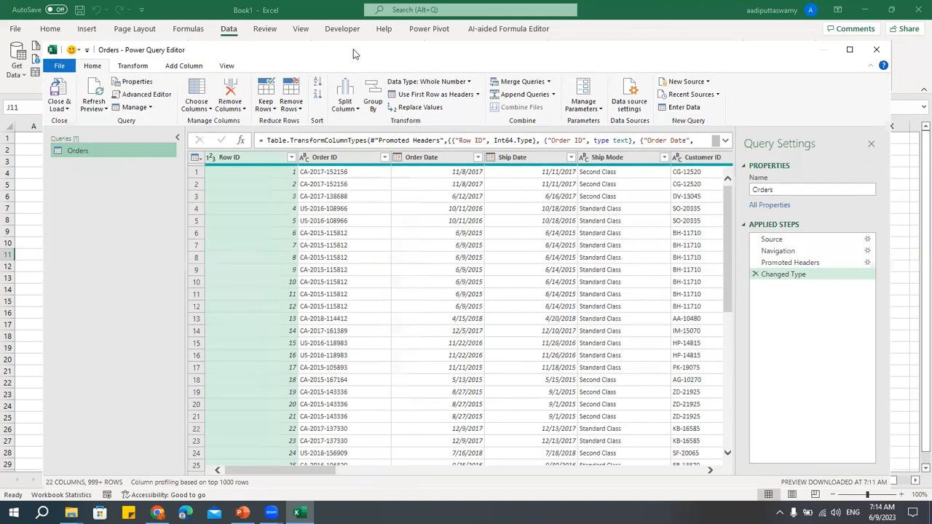
{"action": "double_click", "coordinate": [353, 49]}
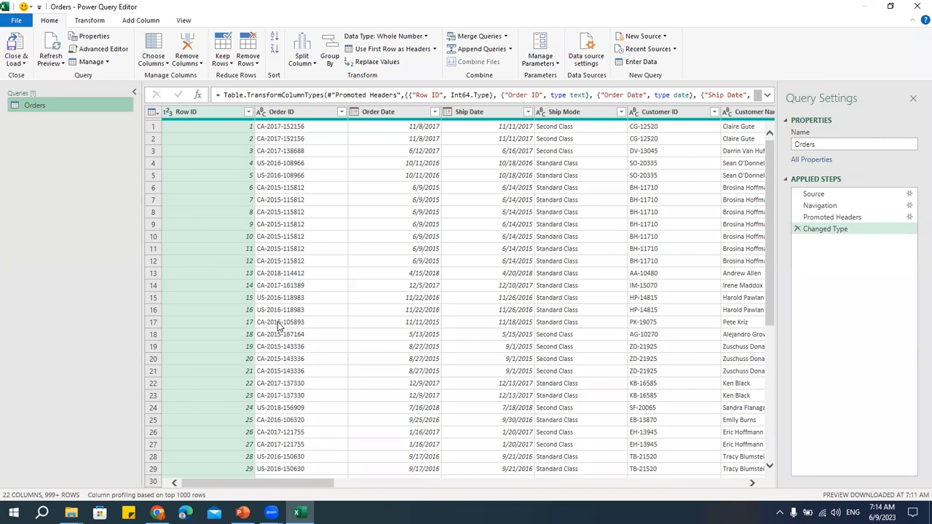
Step: Examine the text transformation and formatting options available for the Customer Name column
{"action": "left_click_drag", "start_coordinate": [306, 486], "coordinate": [429, 485]}
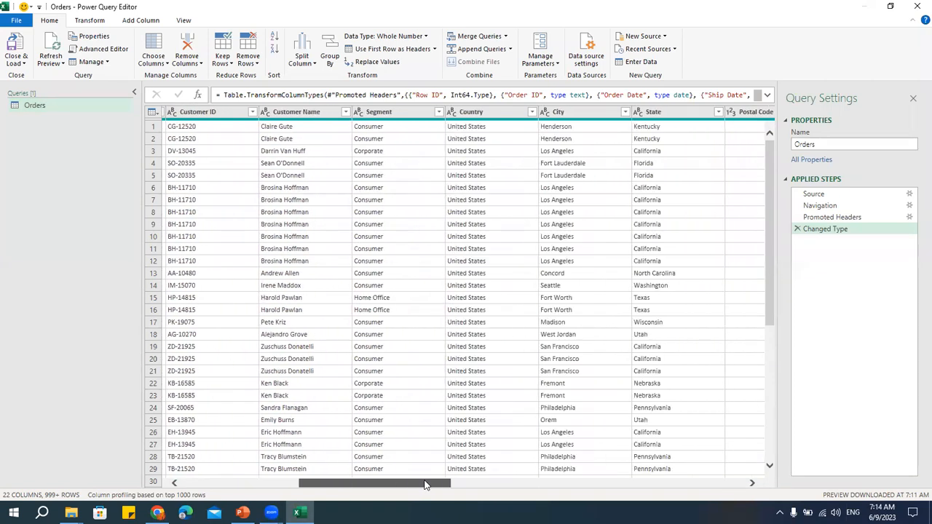
{"action": "left_click", "coordinate": [299, 113]}
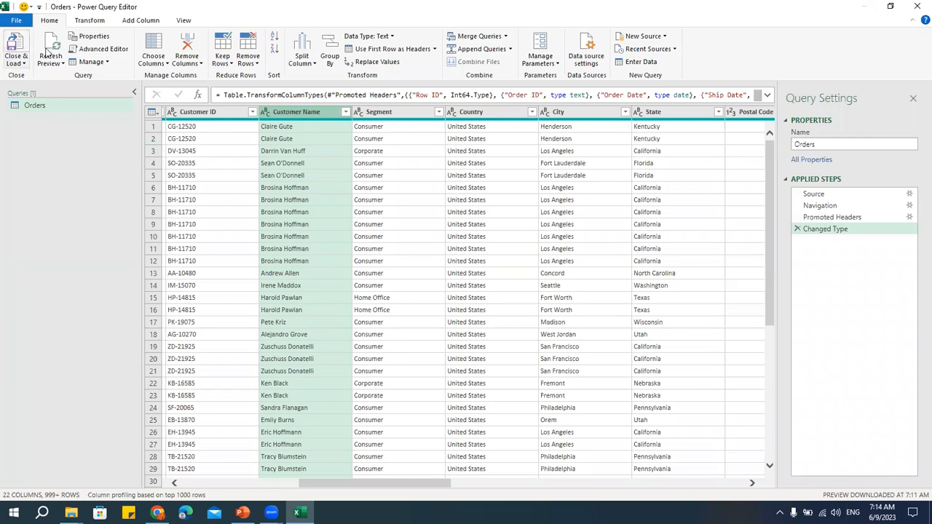
{"action": "left_click", "coordinate": [90, 21]}
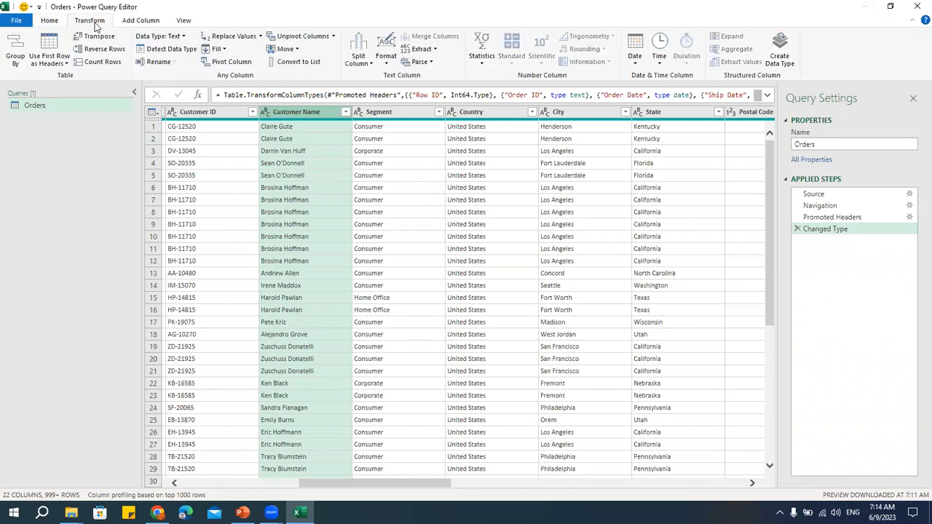
{"action": "right_click", "coordinate": [316, 113]}
{"action": "mouse_move", "coordinate": [346, 235]}
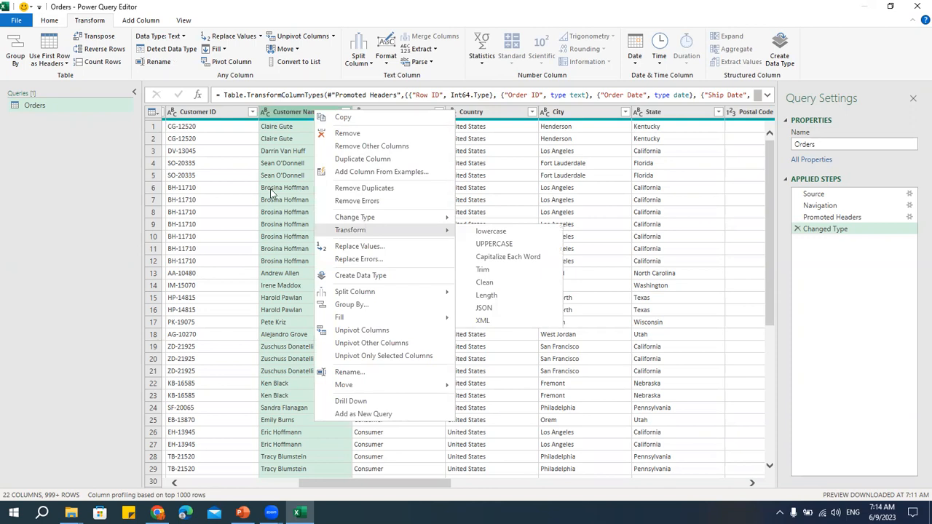
{"action": "left_click", "coordinate": [95, 24]}
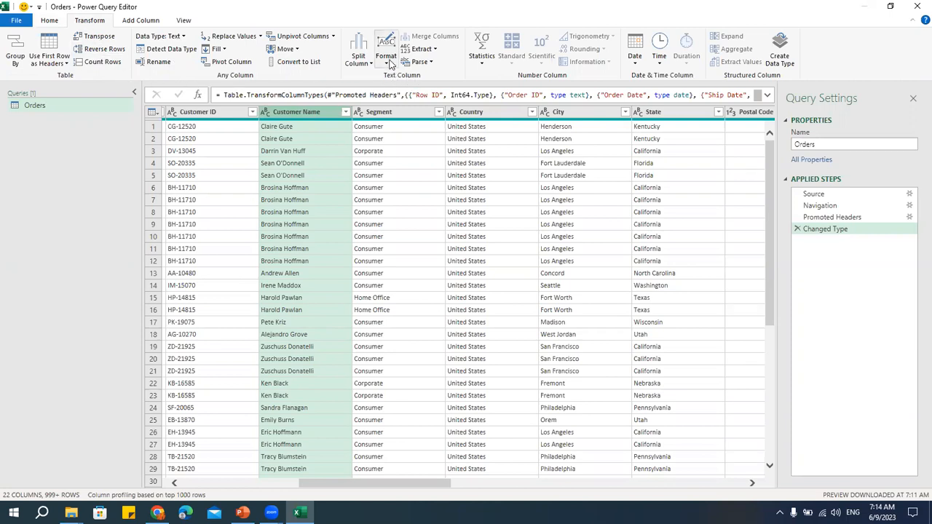
{"action": "left_click", "coordinate": [388, 62]}
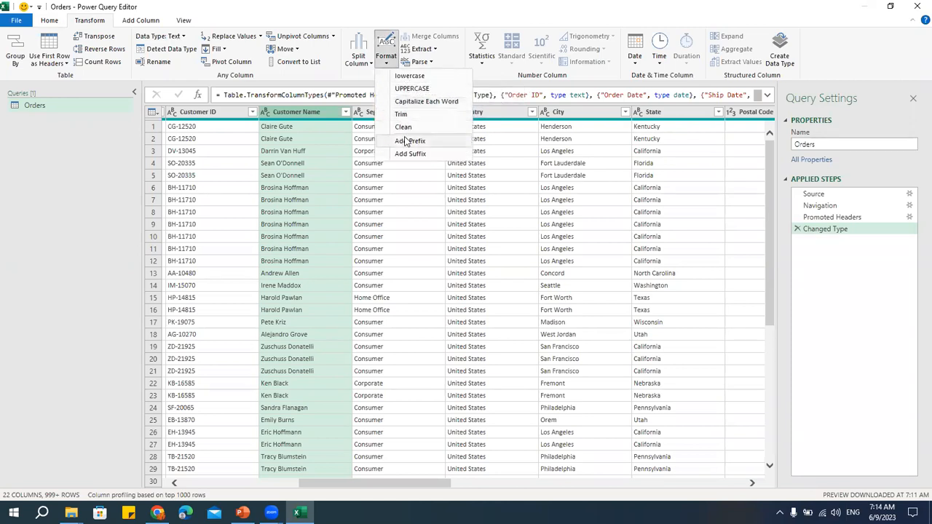
{"action": "right_click", "coordinate": [310, 118]}
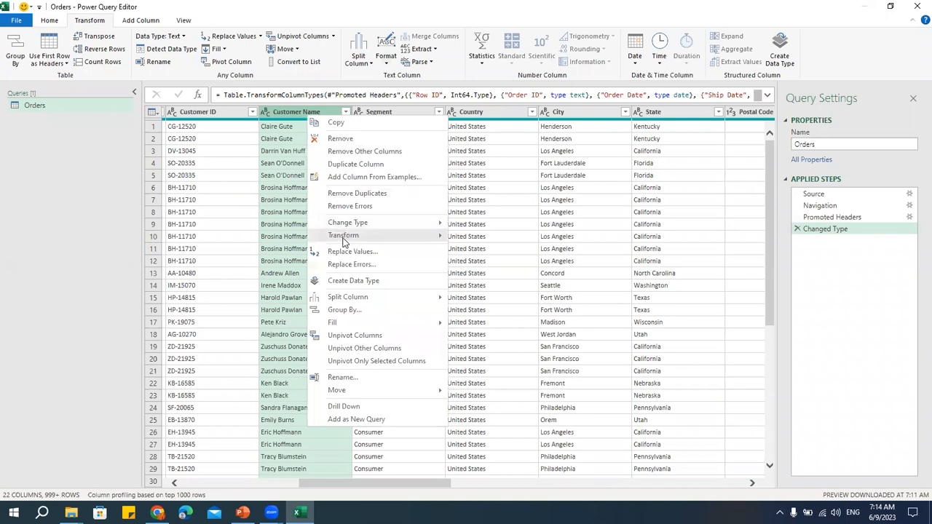
{"action": "mouse_move", "coordinate": [343, 237]}
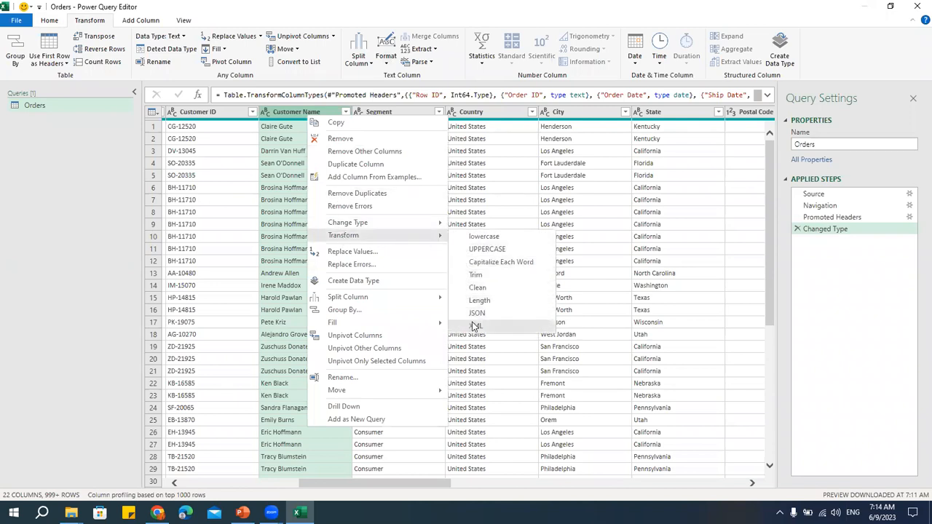
Step: Convert the Customer Name column to UPPERCASE and add a second conversion of it to lowercase
{"action": "left_click", "coordinate": [289, 113]}
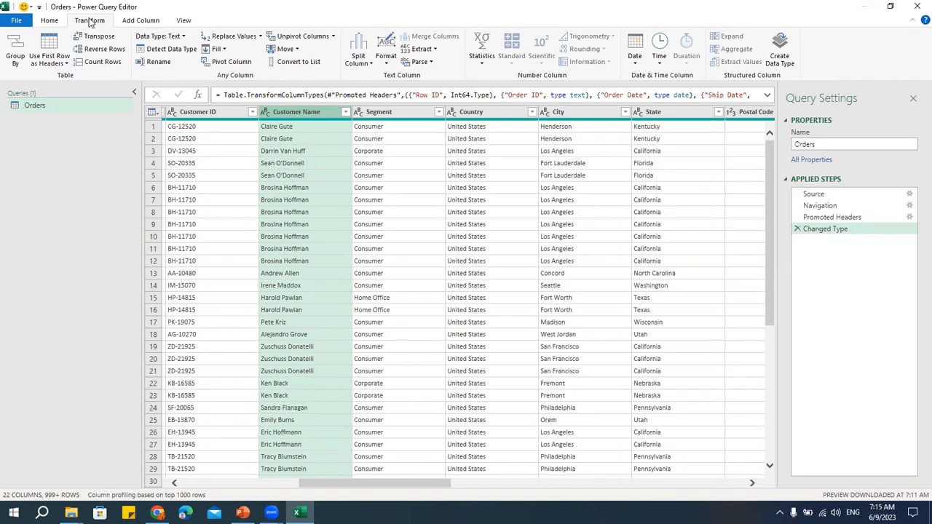
{"action": "left_click", "coordinate": [386, 64]}
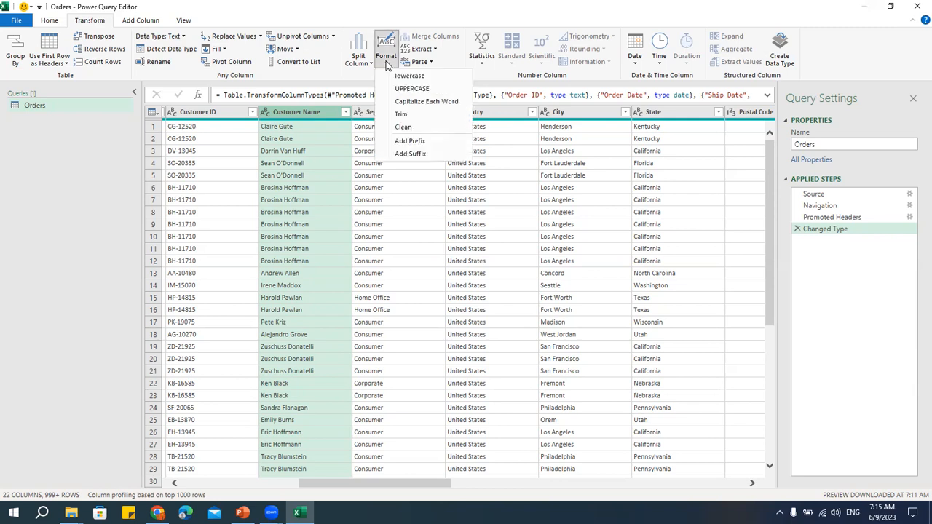
{"action": "left_click", "coordinate": [411, 89]}
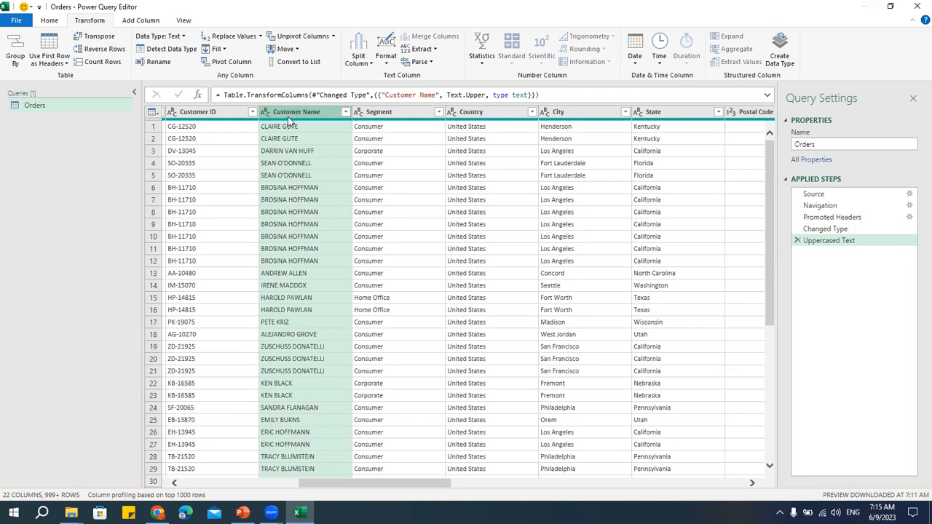
{"action": "left_click", "coordinate": [386, 63]}
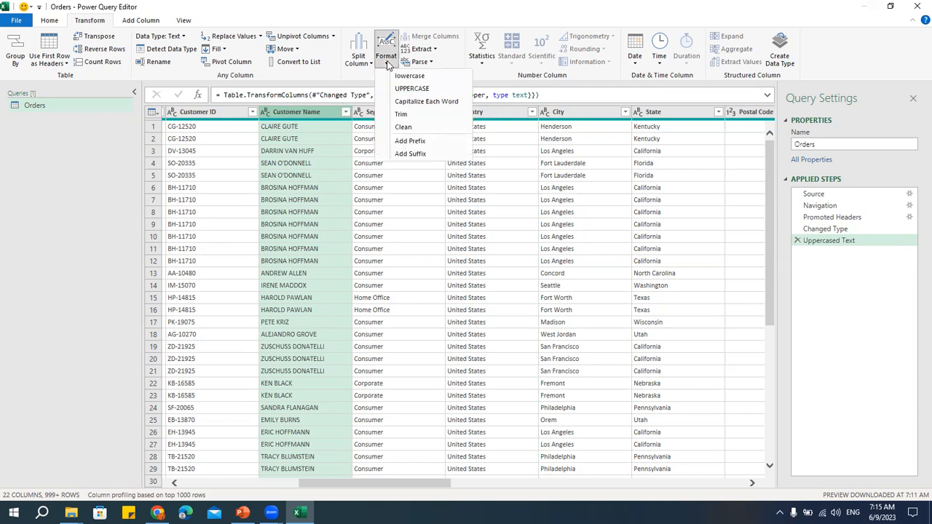
{"action": "left_click", "coordinate": [399, 76]}
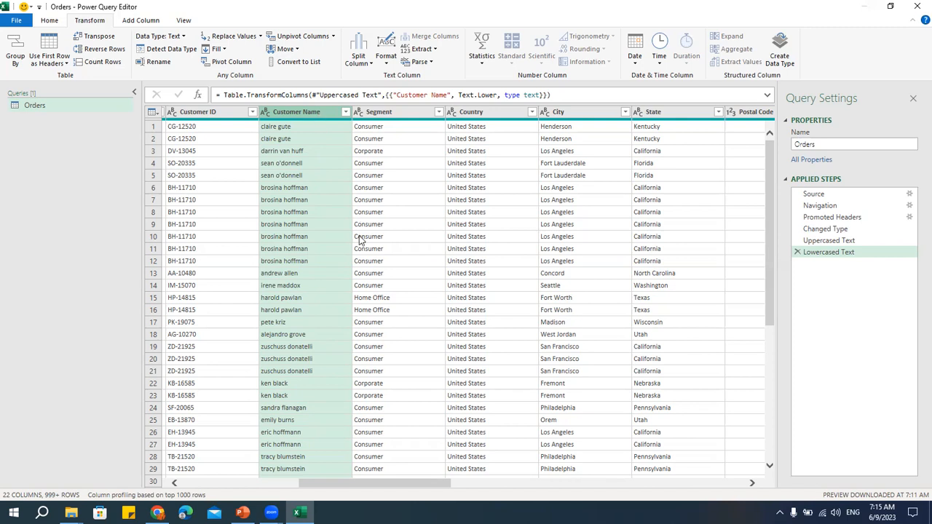
Step: Convert the Segment column's text to UPPERCASE
{"action": "left_click", "coordinate": [388, 115]}
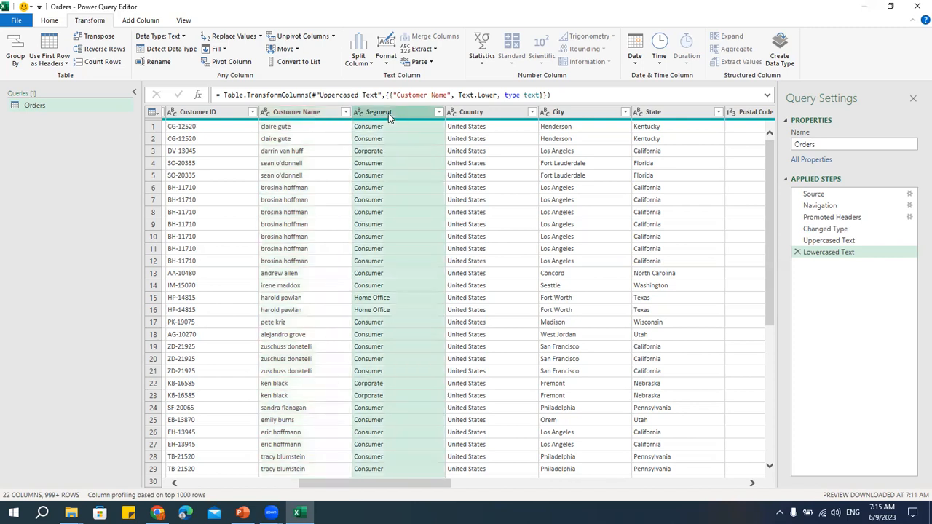
{"action": "left_click", "coordinate": [387, 56]}
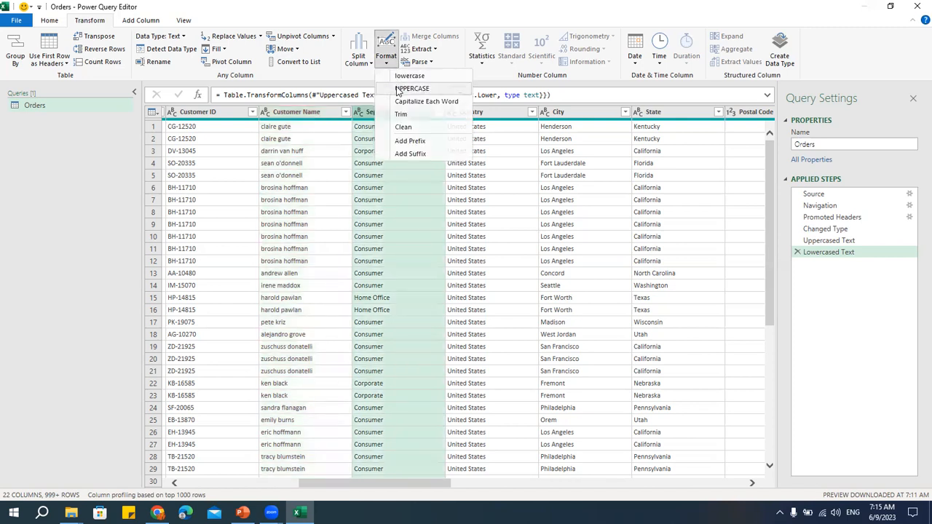
{"action": "left_click", "coordinate": [397, 89]}
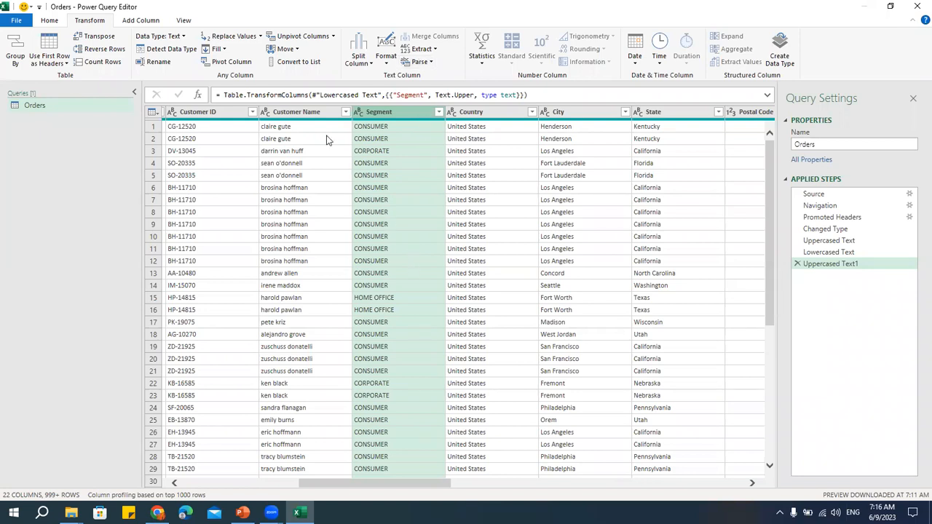
Step: Capitalize each word in the Customer Name column and duplicate that column
{"action": "left_click", "coordinate": [296, 111]}
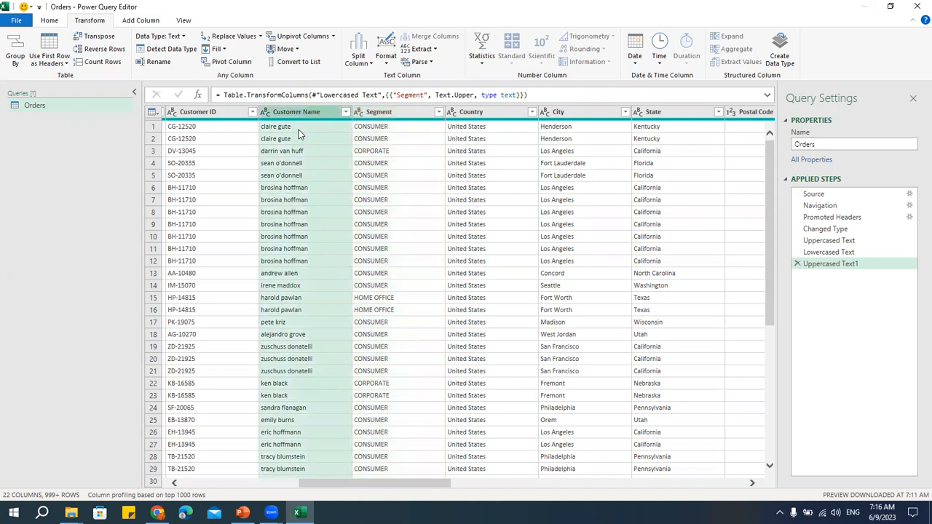
{"action": "left_click", "coordinate": [389, 63]}
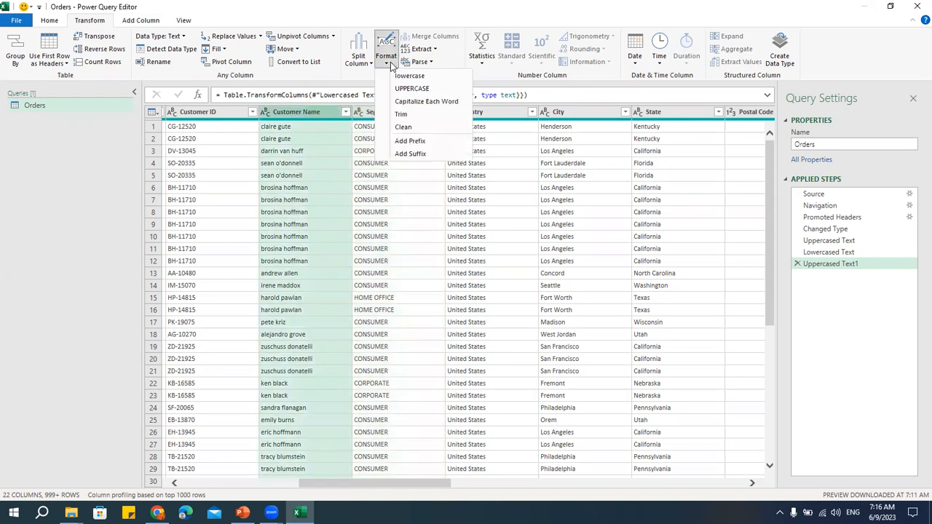
{"action": "left_click", "coordinate": [415, 101]}
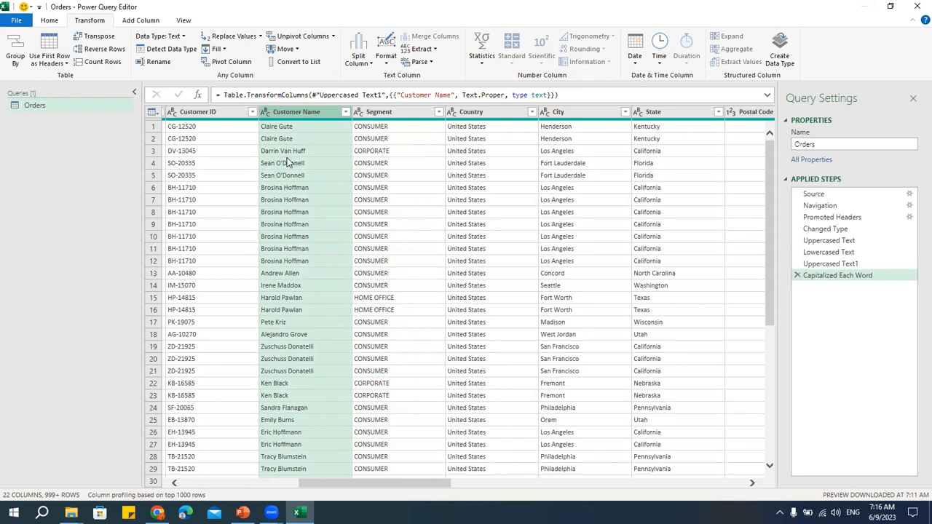
{"action": "right_click", "coordinate": [290, 114]}
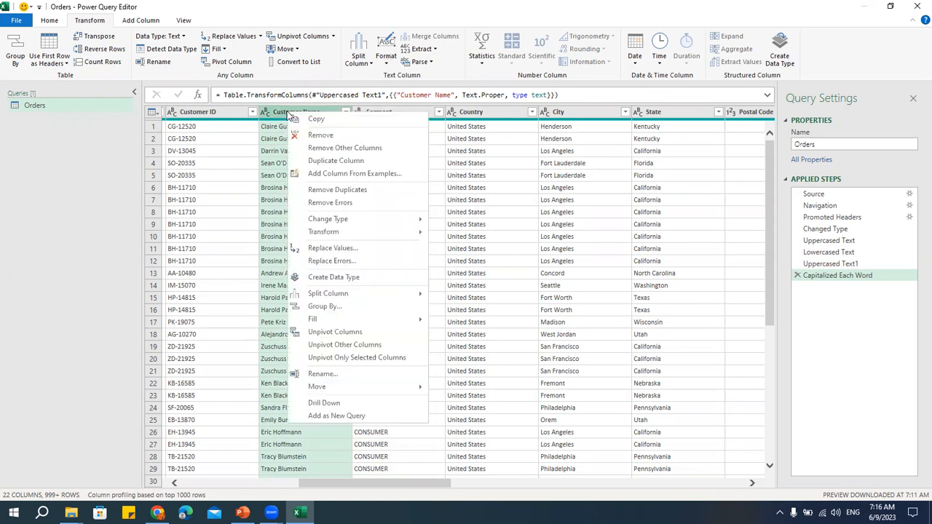
{"action": "left_click", "coordinate": [327, 162]}
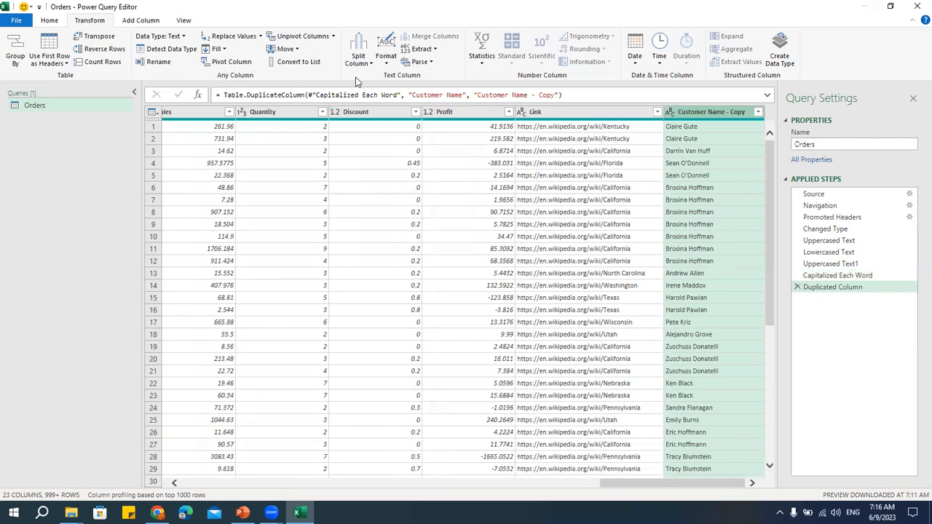
Step: Convert the Customer Name - Copy column to UPPERCASE, to lowercase, and finally to Capitalize Each Word
{"action": "left_click", "coordinate": [386, 62]}
{"action": "left_click", "coordinate": [412, 88]}
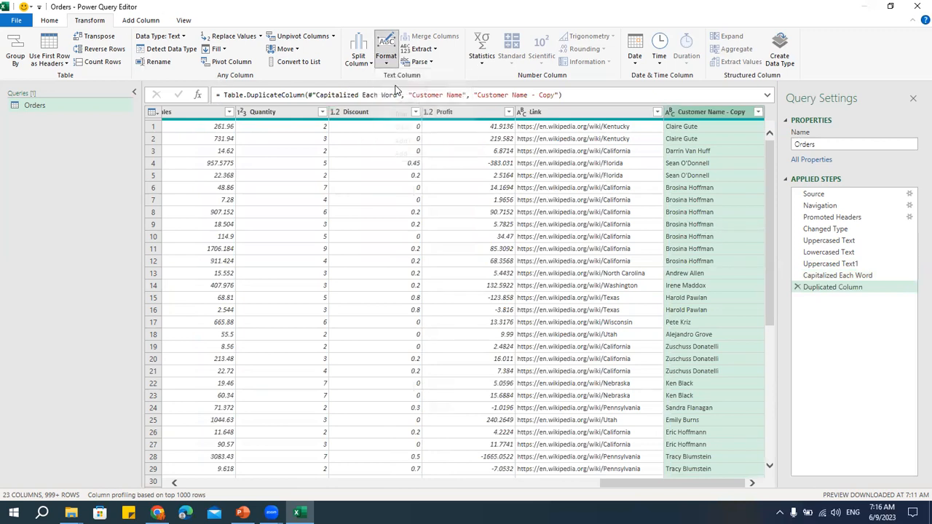
{"action": "left_click", "coordinate": [386, 62]}
{"action": "left_click", "coordinate": [397, 82]}
{"action": "left_click", "coordinate": [386, 62]}
{"action": "left_click", "coordinate": [412, 100]}
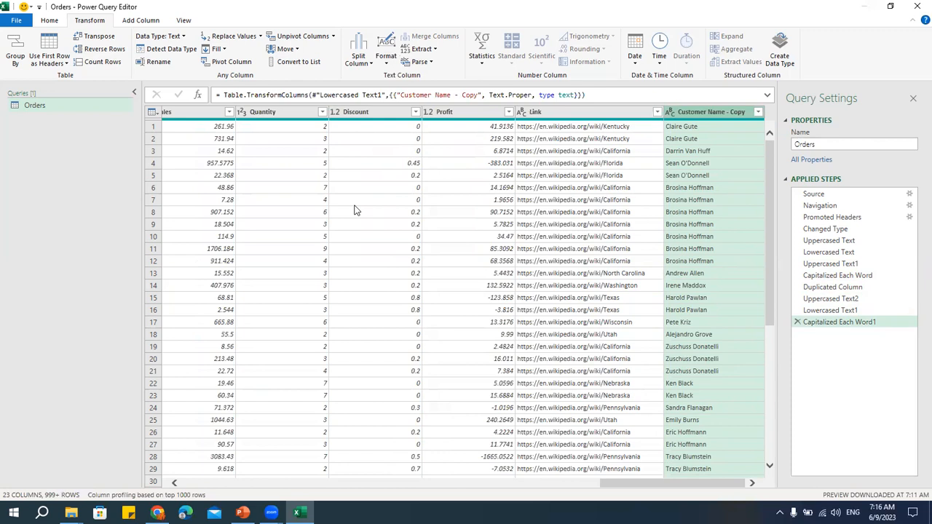
Step: Add a new column containing the Ship Mode text in UPPERCASE, keeping the original column
{"action": "left_click", "coordinate": [239, 486]}
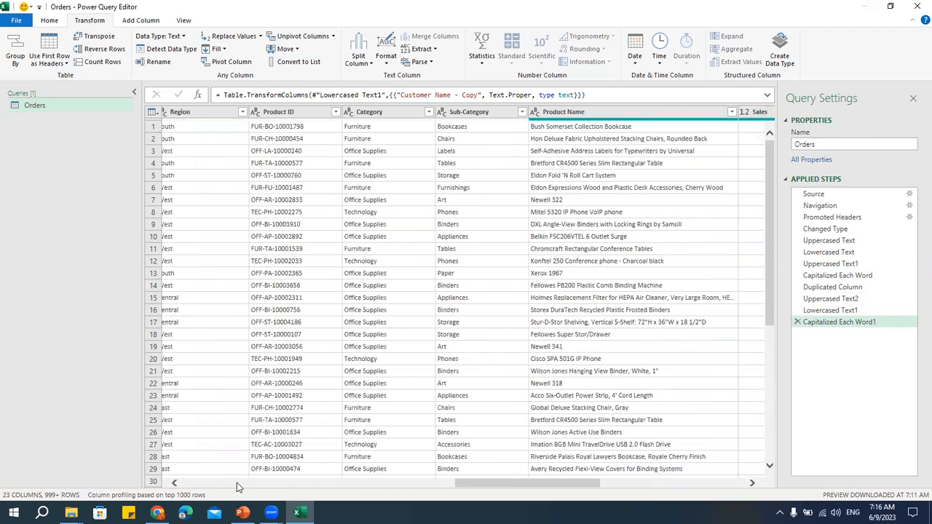
{"action": "left_click", "coordinate": [239, 486]}
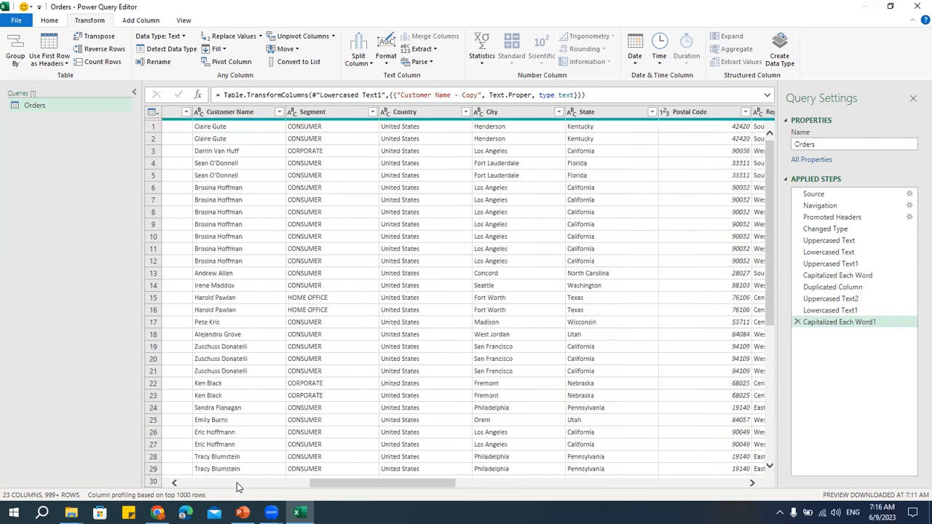
{"action": "left_click", "coordinate": [239, 486]}
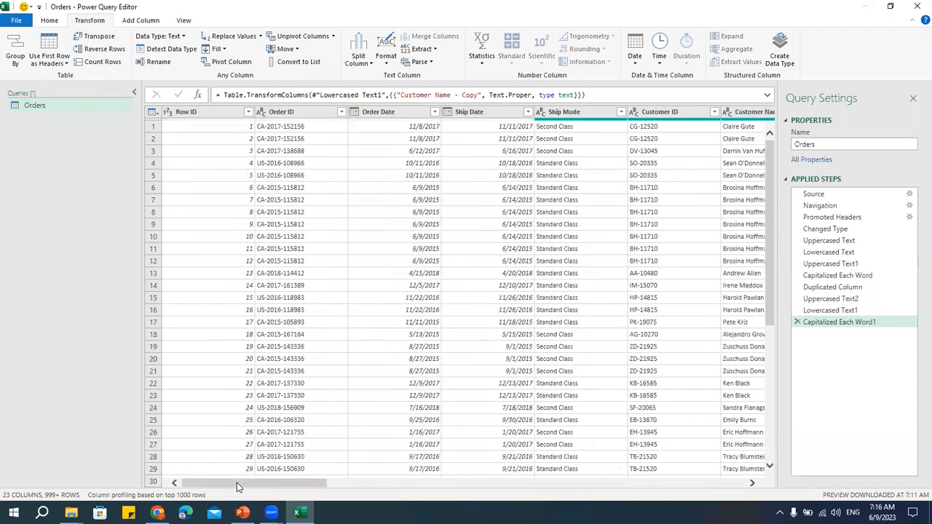
{"action": "left_click", "coordinate": [573, 114]}
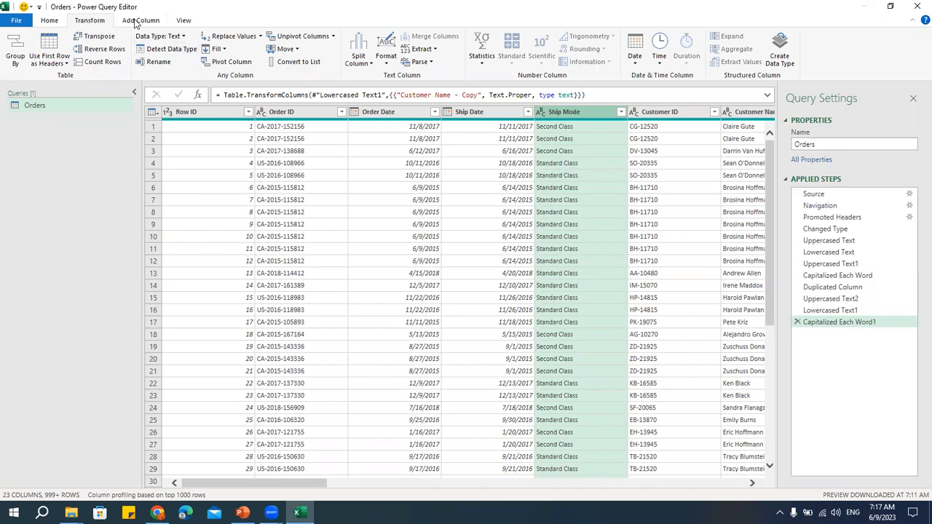
{"action": "left_click", "coordinate": [136, 22]}
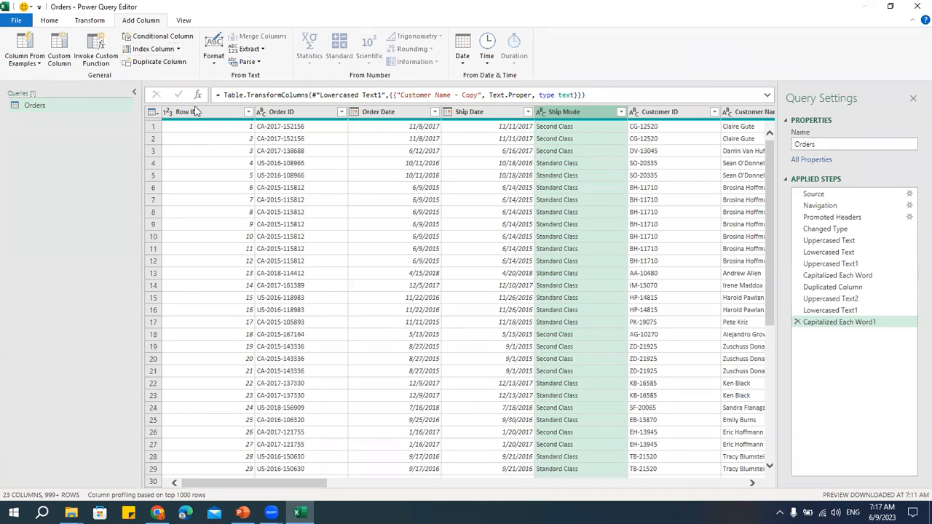
{"action": "left_click", "coordinate": [215, 64]}
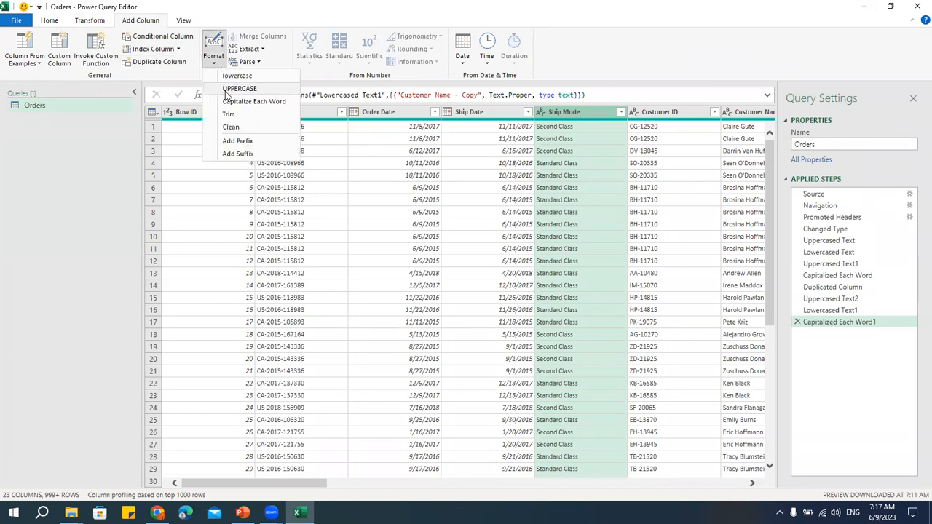
{"action": "left_click", "coordinate": [233, 89]}
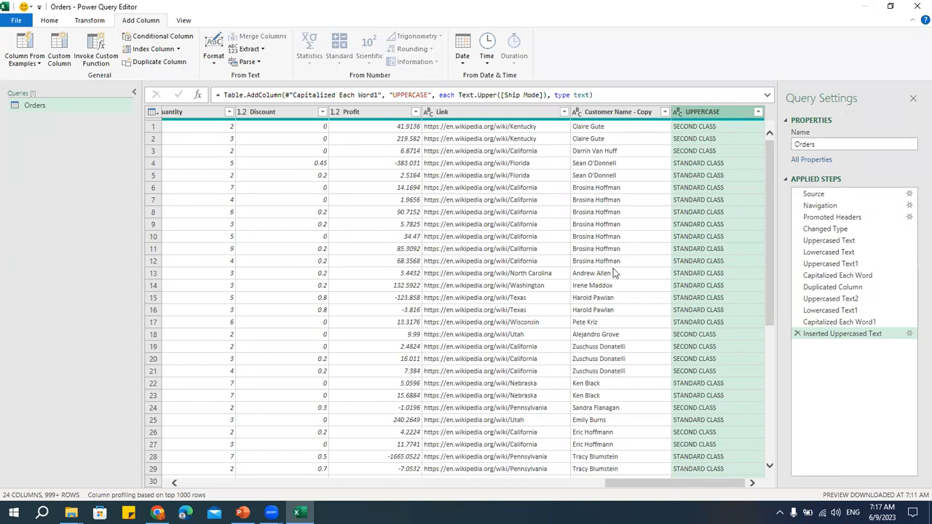
Step: Compare the text format options for transforming a column in place with those for adding a new column
{"action": "left_click", "coordinate": [100, 20]}
{"action": "left_click", "coordinate": [140, 22]}
{"action": "left_click", "coordinate": [99, 23]}
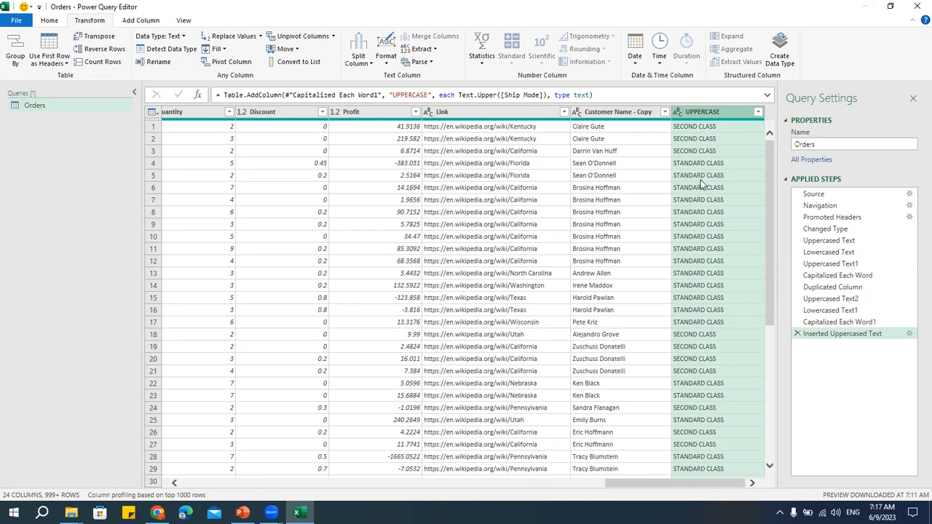
{"action": "left_click", "coordinate": [138, 21]}
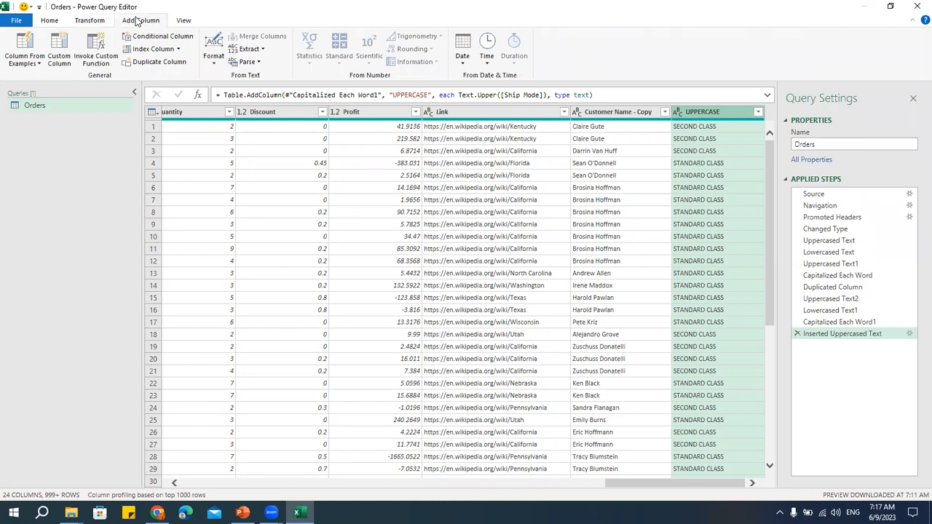
{"action": "mouse_move", "coordinate": [713, 123]}
{"action": "left_click", "coordinate": [90, 20]}
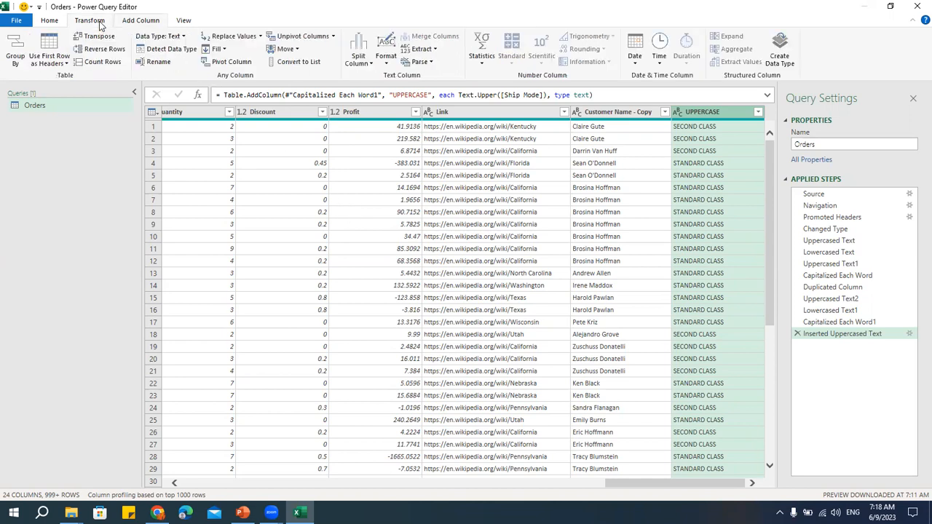
{"action": "left_click", "coordinate": [387, 54]}
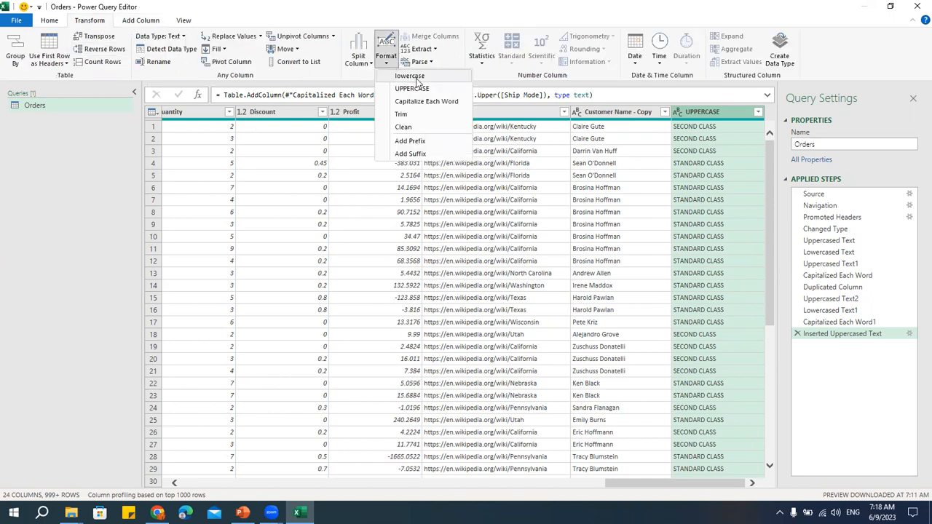
{"action": "left_click", "coordinate": [145, 20]}
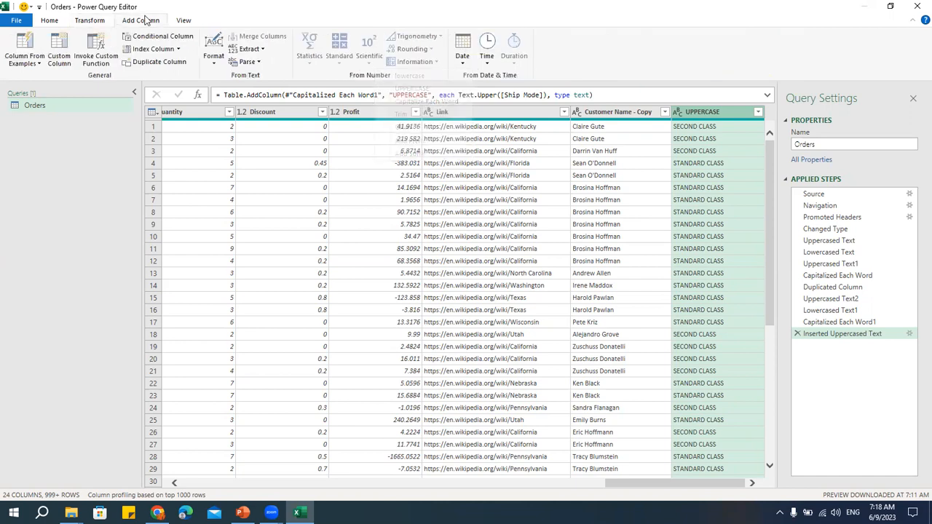
{"action": "left_click", "coordinate": [214, 58]}
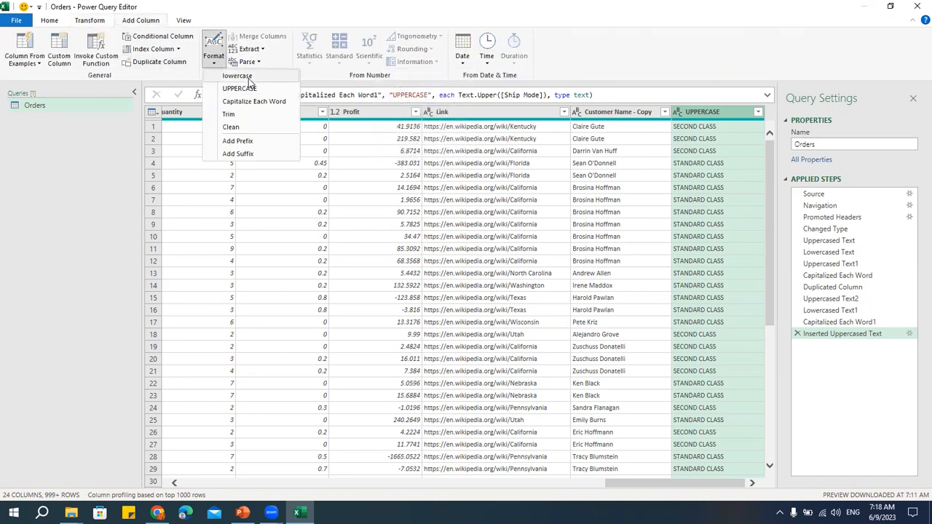
{"action": "left_click", "coordinate": [547, 220]}
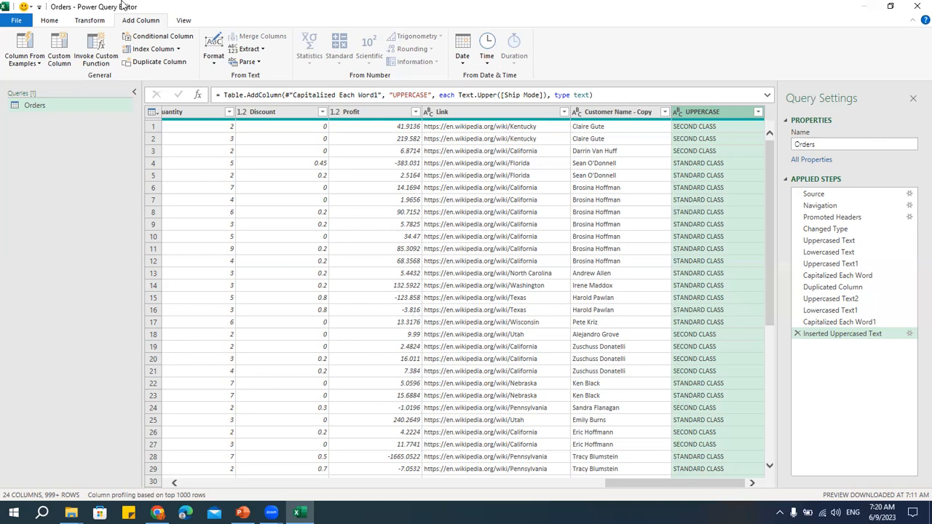
Step: Add a new column that puts the prefix "iTAS - " in front of each Customer ID value
{"action": "left_click", "coordinate": [102, 23]}
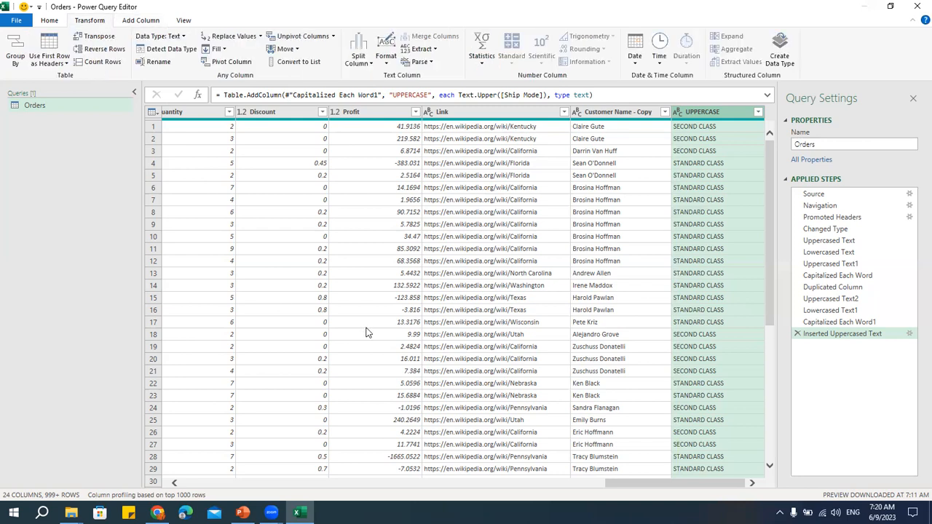
{"action": "left_click", "coordinate": [246, 482]}
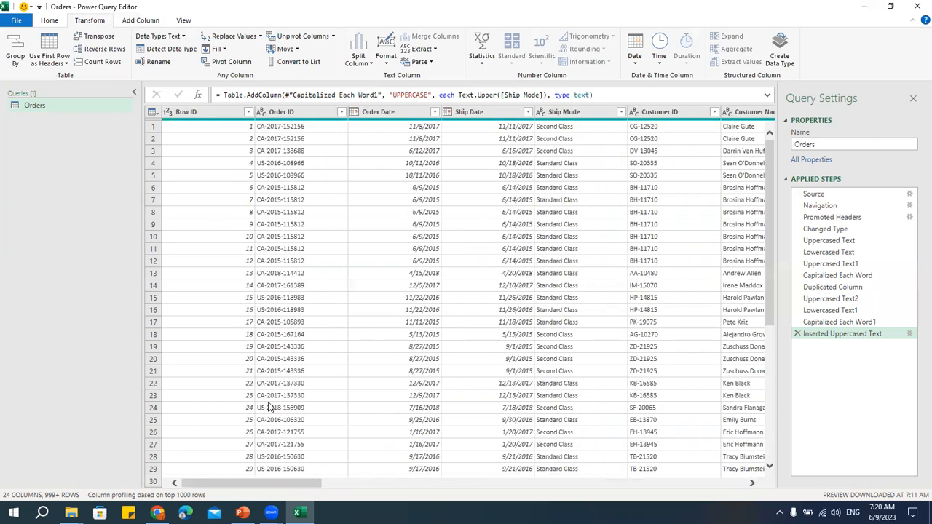
{"action": "left_click", "coordinate": [145, 16]}
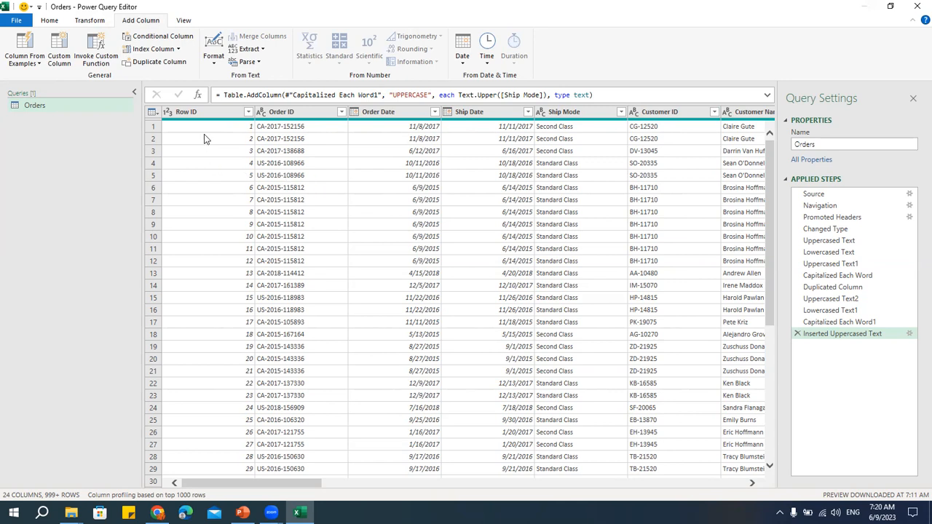
{"action": "left_click", "coordinate": [215, 63]}
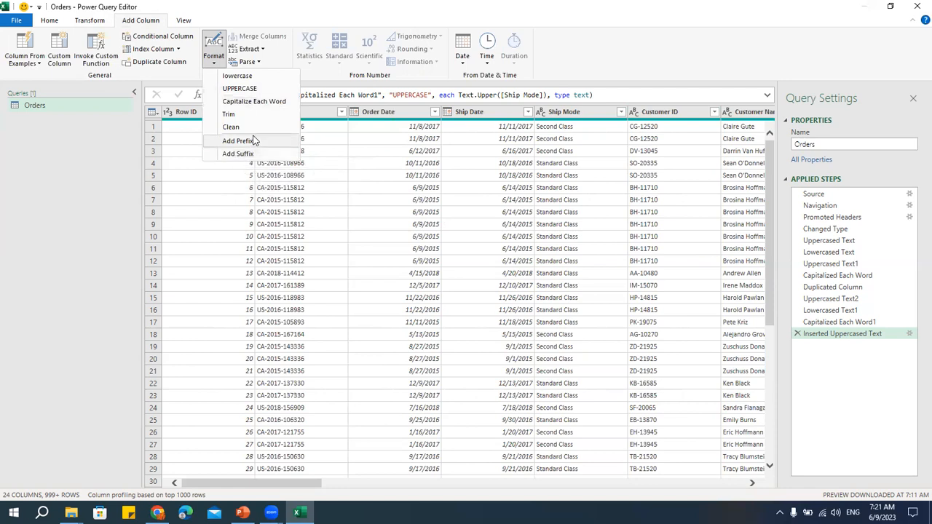
{"action": "left_click", "coordinate": [670, 129]}
{"action": "left_click", "coordinate": [667, 113]}
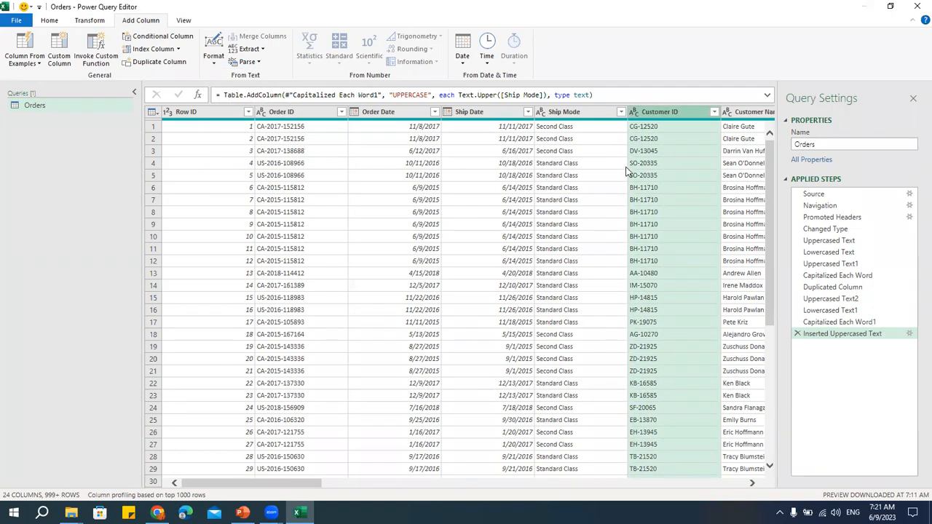
{"action": "left_click", "coordinate": [213, 57]}
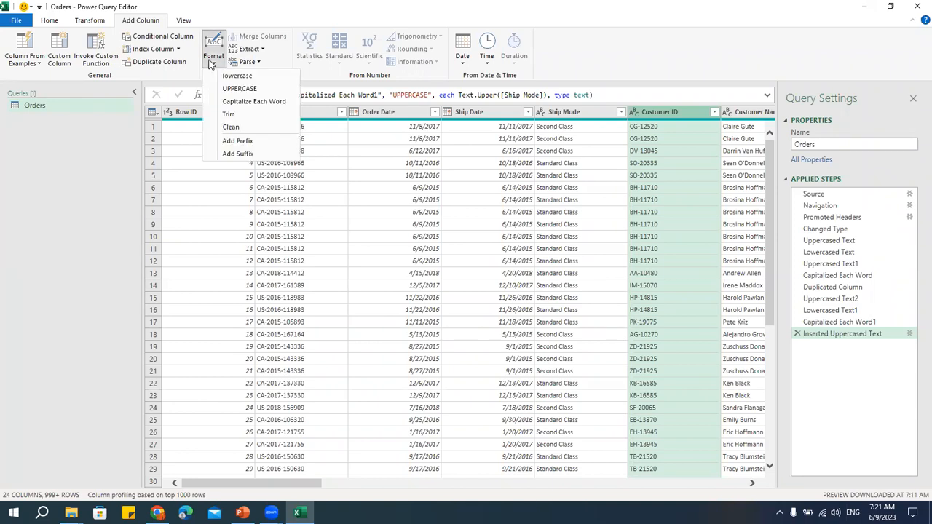
{"action": "left_click", "coordinate": [242, 140]}
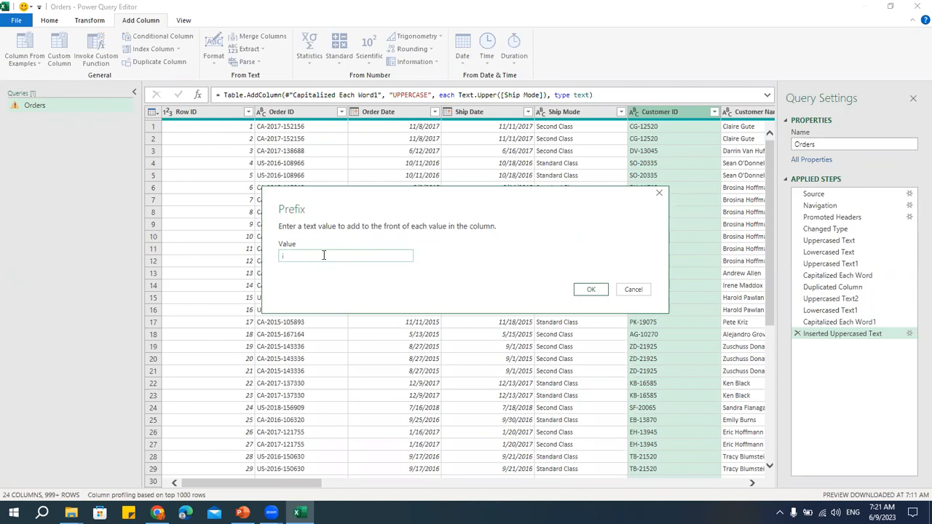
{"action": "type", "text": "-"}
{"action": "left_click", "coordinate": [588, 291]}
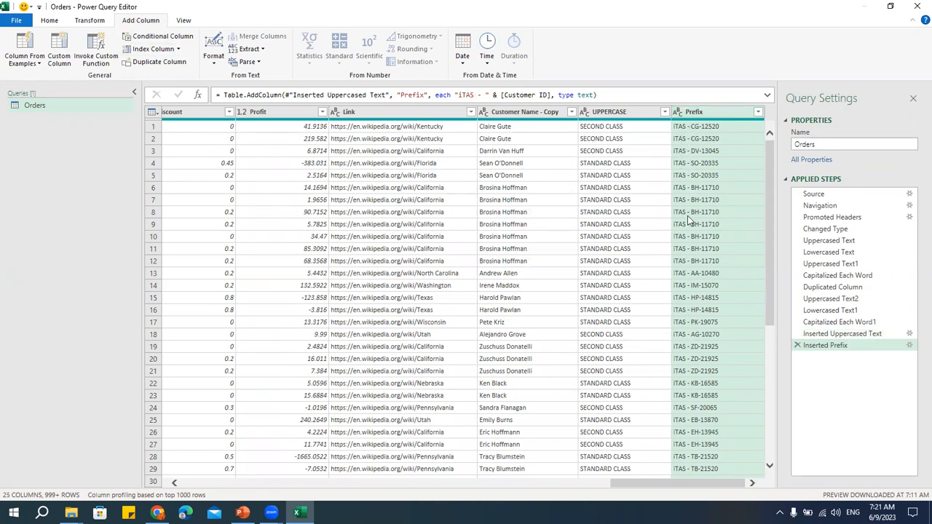
Step: Append the suffix "- IND" to every value of the Prefix column in place
{"action": "left_click", "coordinate": [91, 20]}
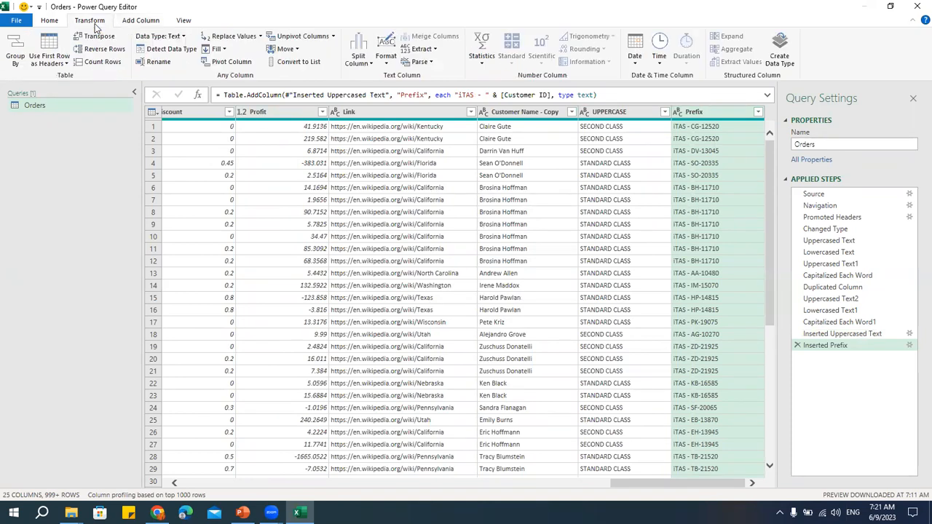
{"action": "left_click", "coordinate": [386, 58]}
{"action": "left_click", "coordinate": [400, 154]}
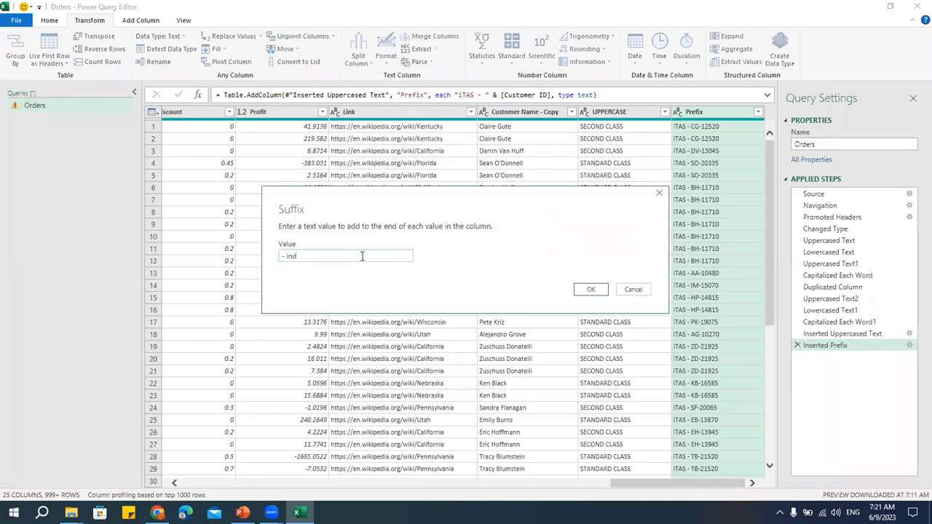
{"action": "type", "text": "- IND"}
{"action": "left_click", "coordinate": [591, 290]}
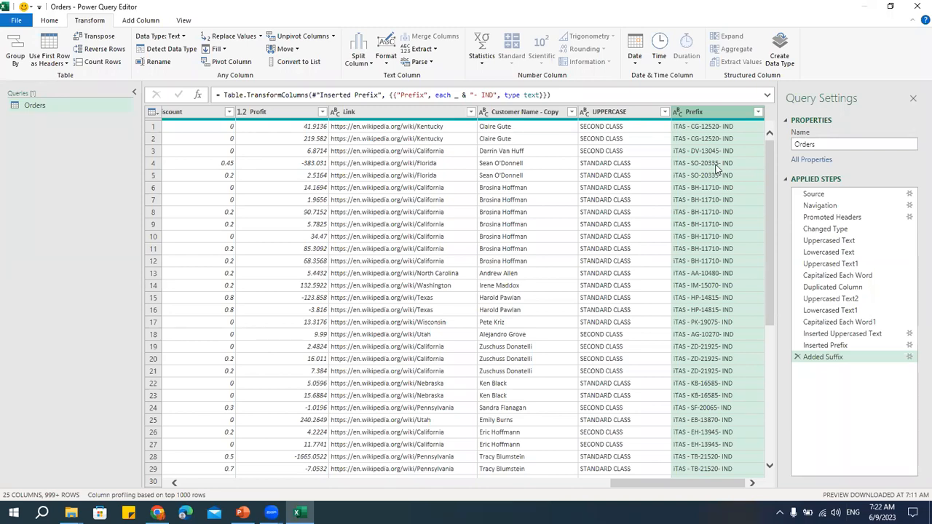
{"action": "left_click", "coordinate": [355, 486]}
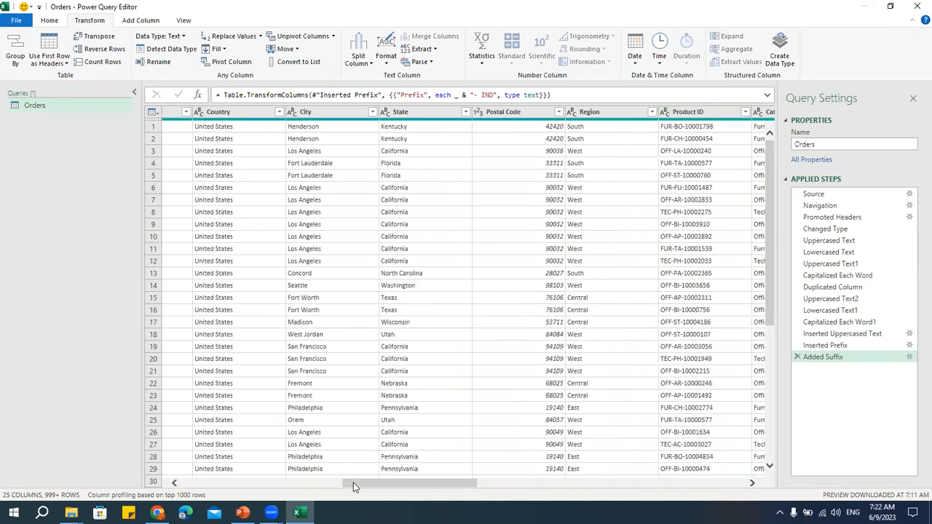
{"action": "left_click", "coordinate": [386, 57]}
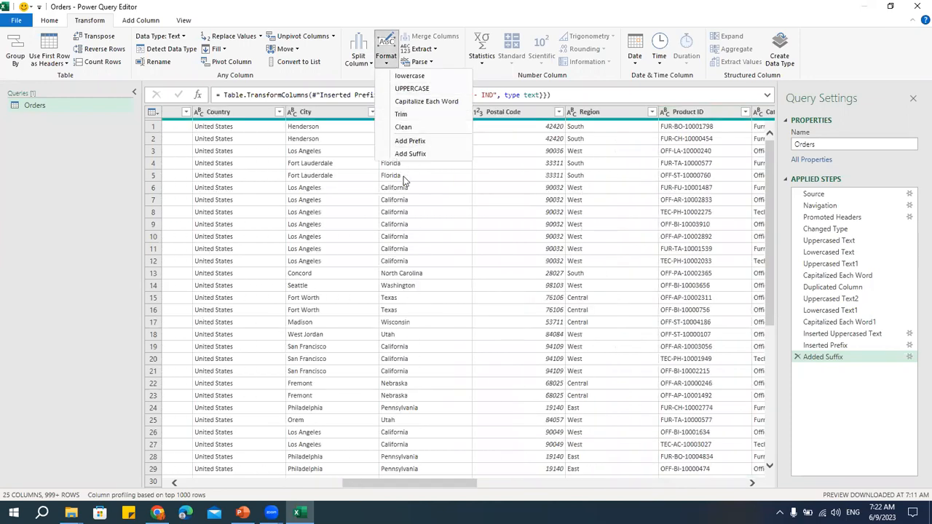
{"action": "left_click", "coordinate": [483, 75]}
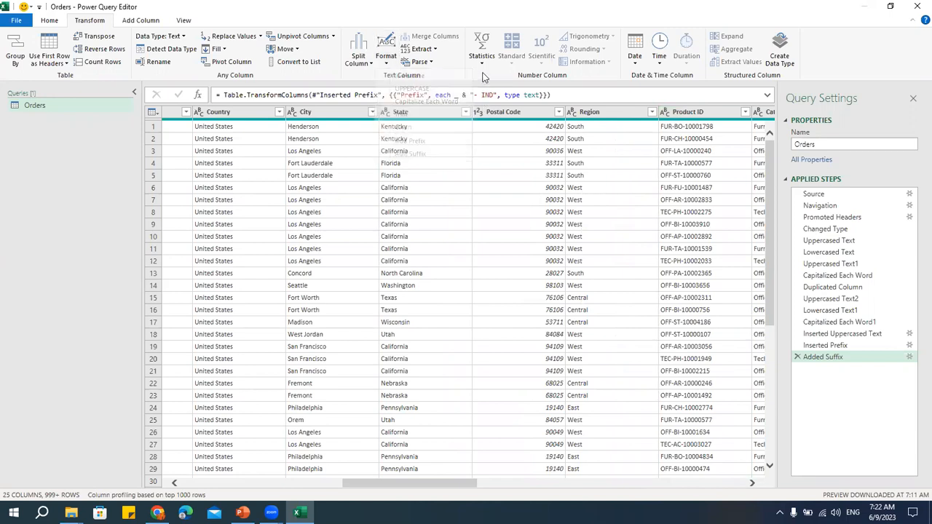
Step: Add a new column that extracts the first 2 characters of each Order ID value
{"action": "left_click", "coordinate": [139, 21]}
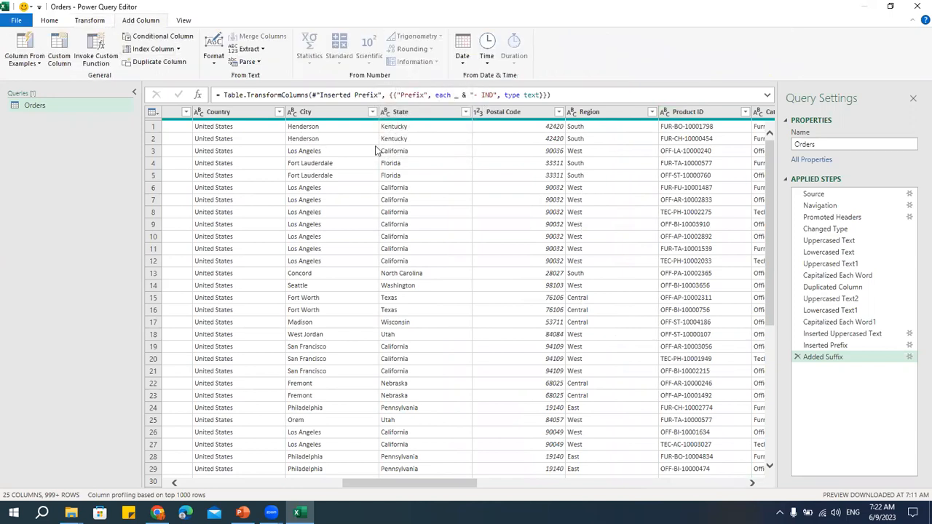
{"action": "left_click", "coordinate": [260, 49]}
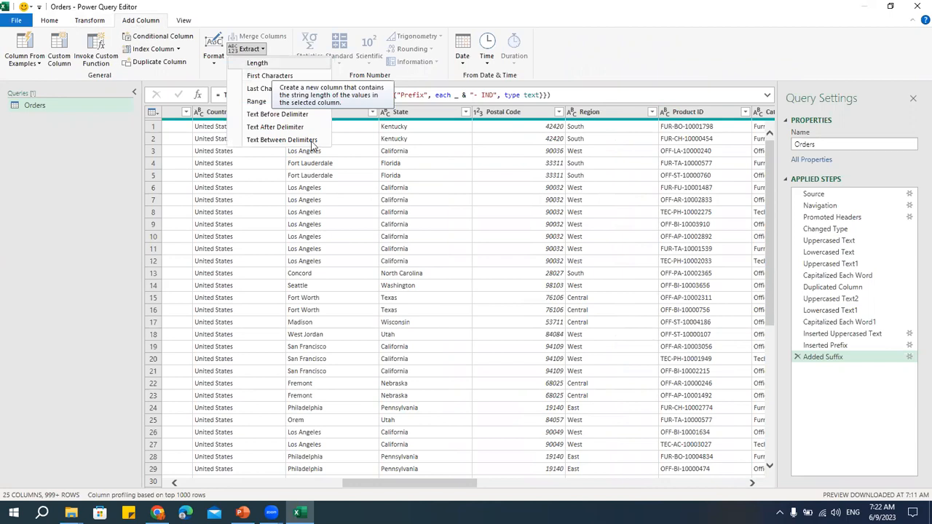
{"action": "left_click", "coordinate": [418, 259]}
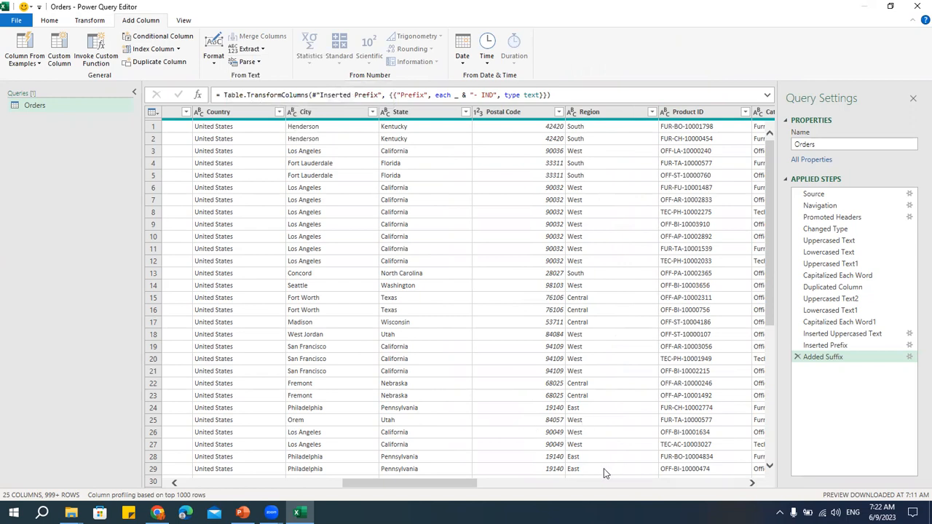
{"action": "left_click_drag", "start_coordinate": [437, 483], "coordinate": [277, 484]}
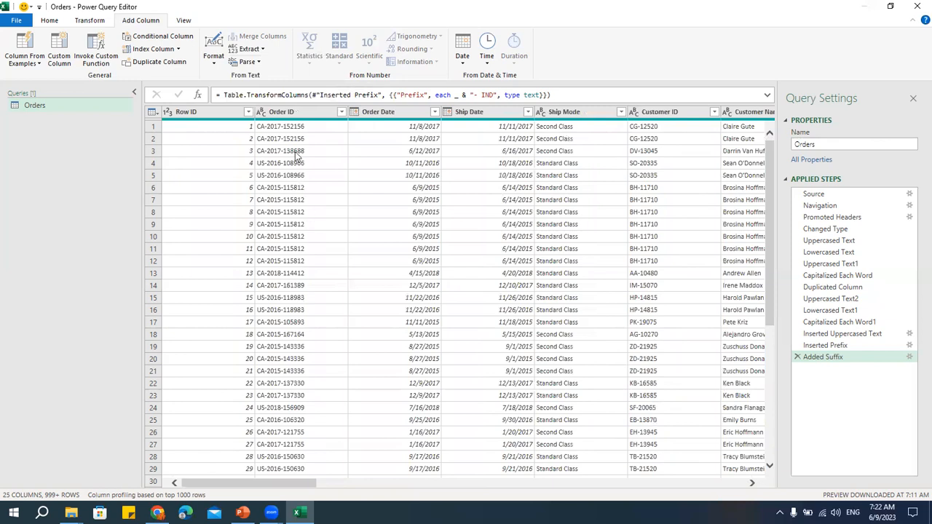
{"action": "left_click", "coordinate": [293, 112]}
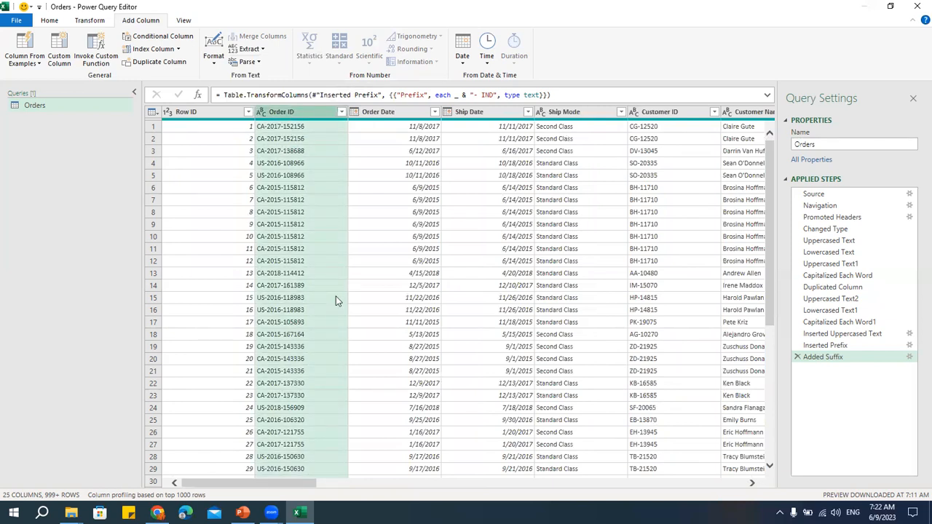
{"action": "left_click", "coordinate": [261, 49]}
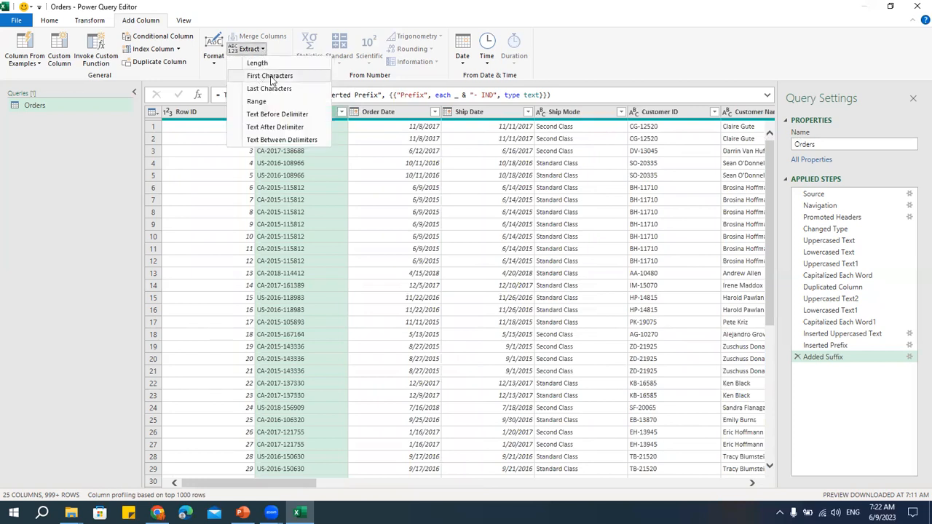
{"action": "left_click", "coordinate": [268, 76]}
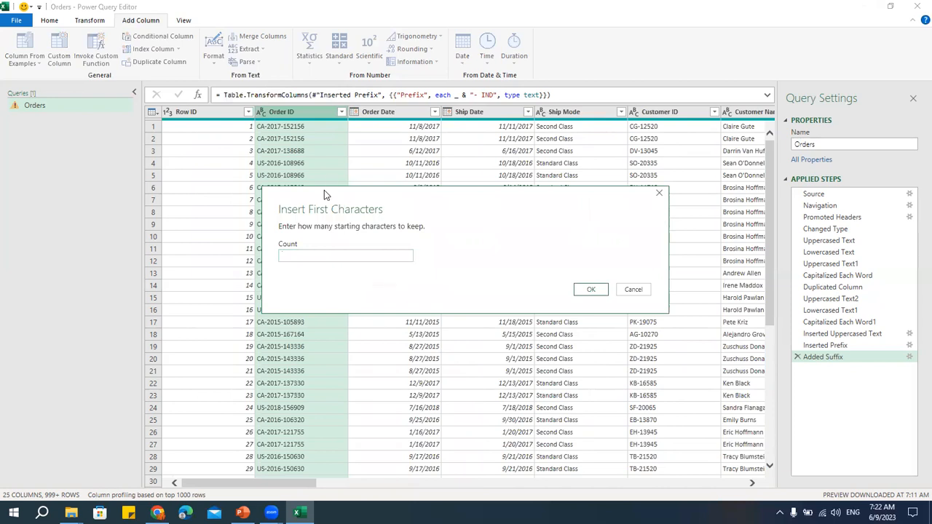
{"action": "left_click_drag", "start_coordinate": [325, 190], "coordinate": [444, 135]}
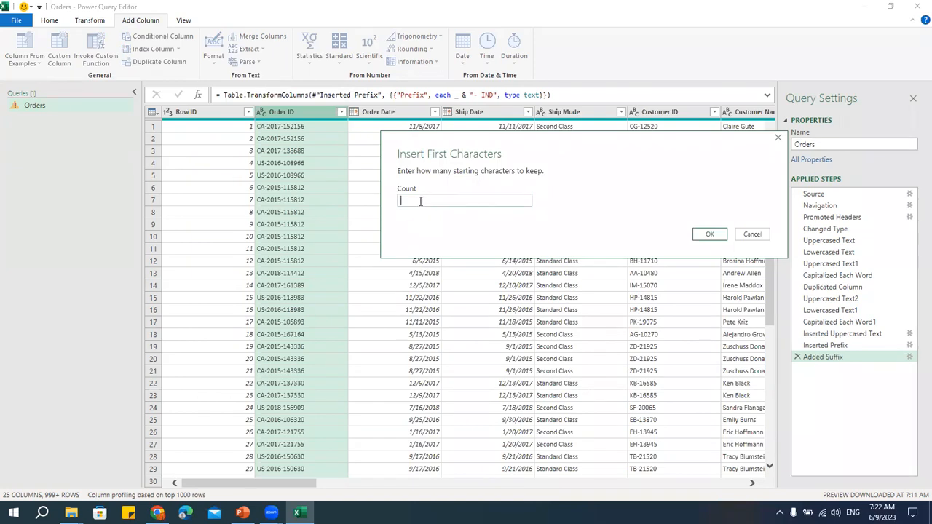
{"action": "left_click", "coordinate": [706, 234]}
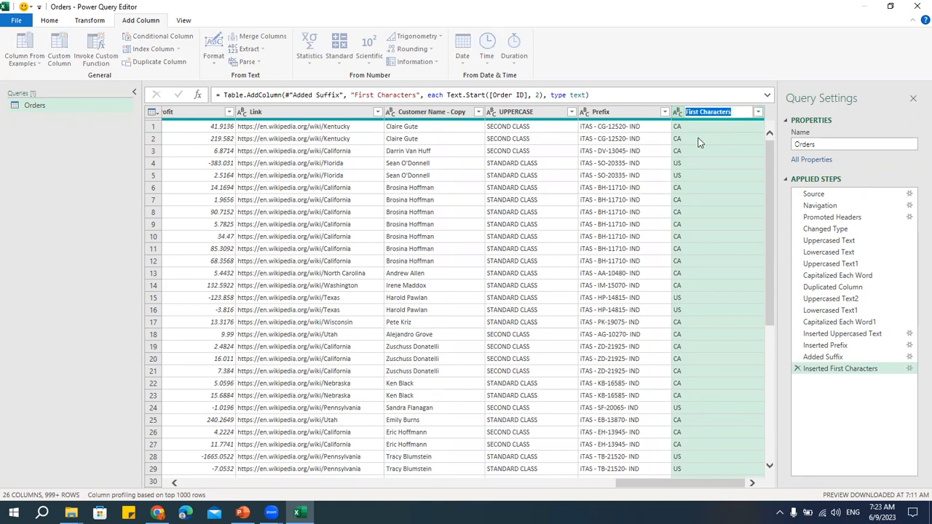
Step: Rename the new First Characters column to "Country Code"
{"action": "double_click", "coordinate": [711, 114]}
{"action": "key", "text": "Return"}
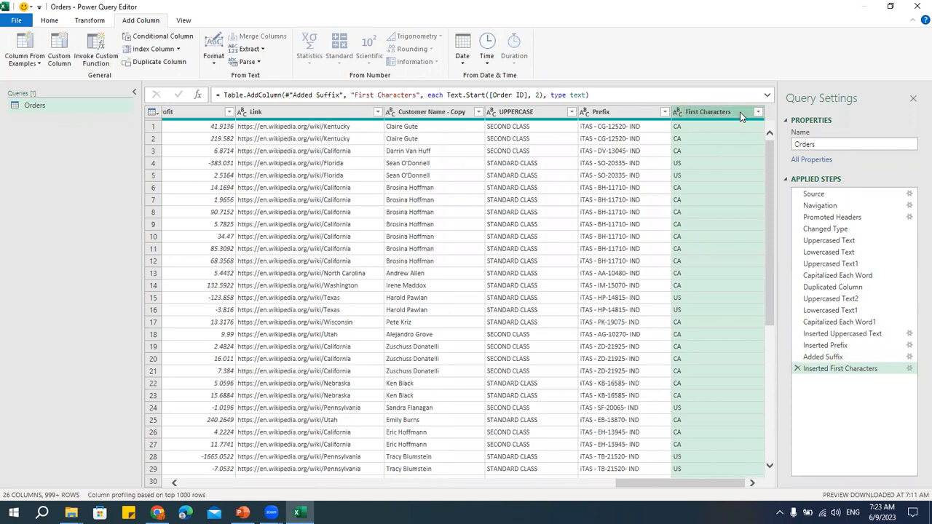
{"action": "double_click", "coordinate": [741, 111]}
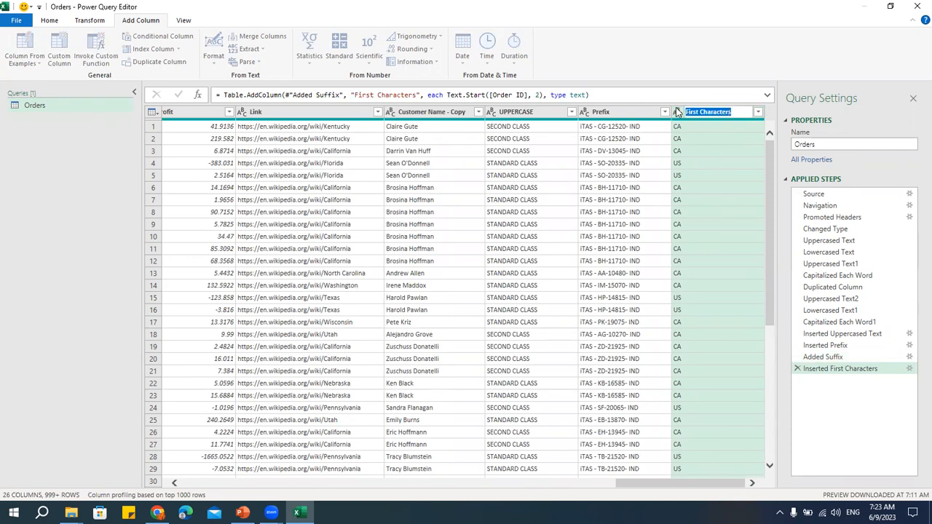
{"action": "key", "text": "BackSpace"}
{"action": "type", "text": "Country Code"}
{"action": "key", "text": "Return"}
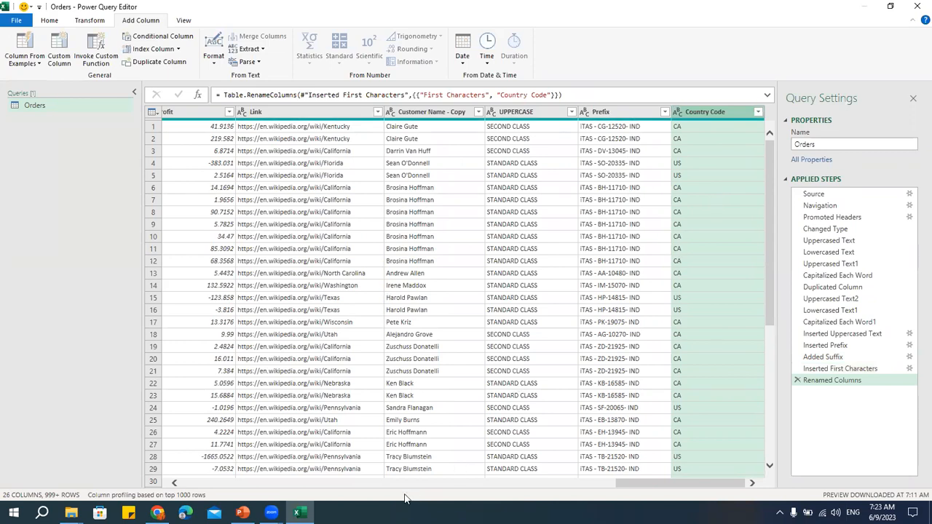
Step: Add a new column that extracts the last 6 characters of each Order ID value
{"action": "left_click", "coordinate": [456, 487]}
{"action": "left_click_drag", "start_coordinate": [495, 485], "coordinate": [165, 461]}
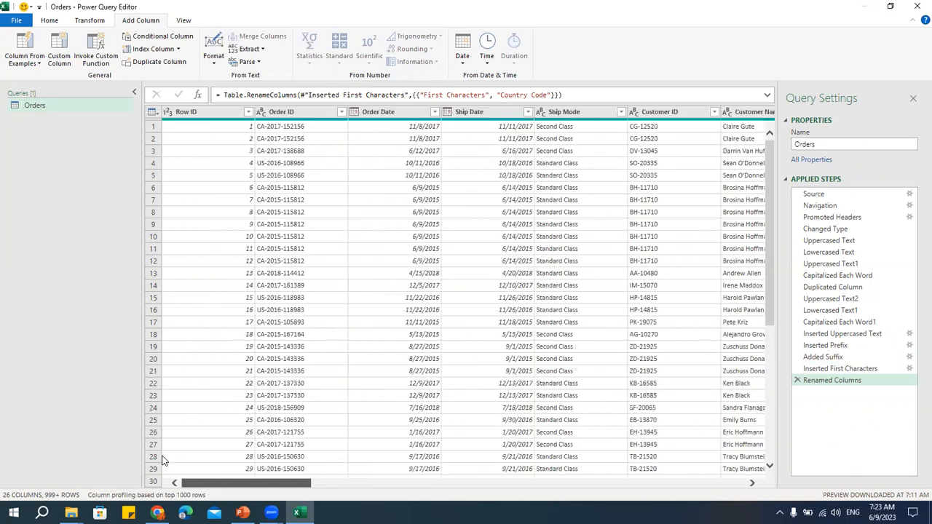
{"action": "left_click", "coordinate": [306, 113]}
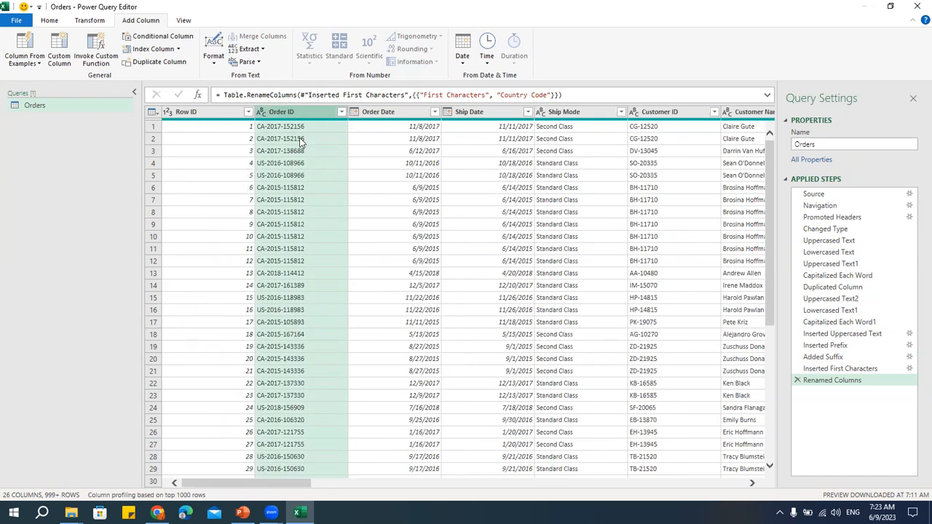
{"action": "left_click", "coordinate": [261, 49]}
{"action": "left_click", "coordinate": [260, 90]}
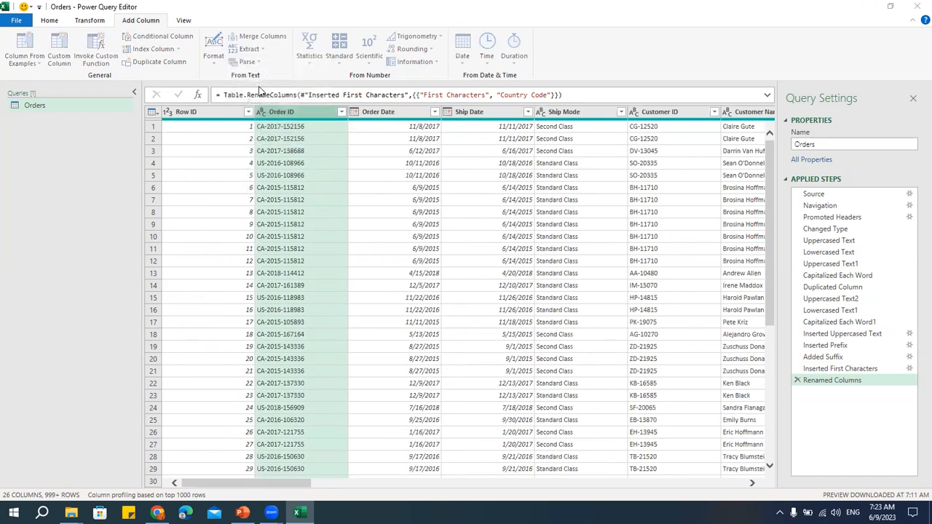
{"action": "type", "text": "6"}
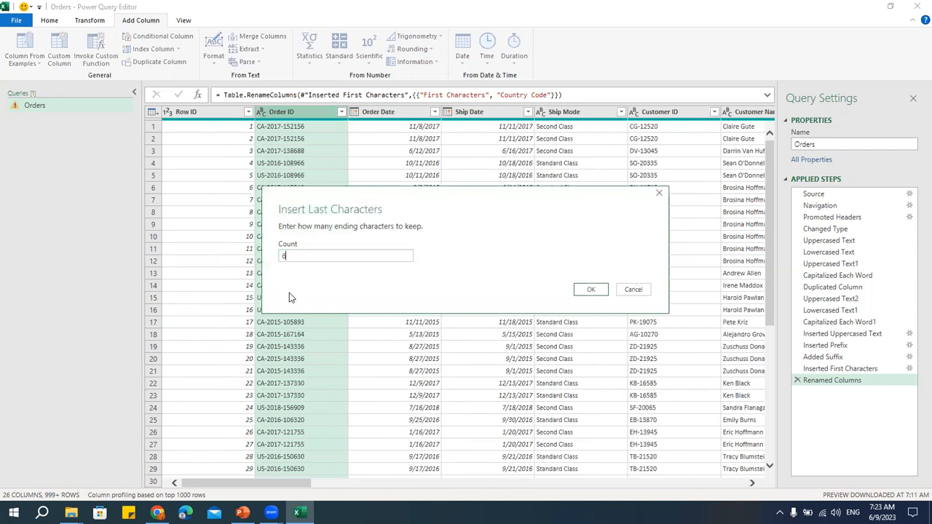
{"action": "left_click", "coordinate": [591, 289]}
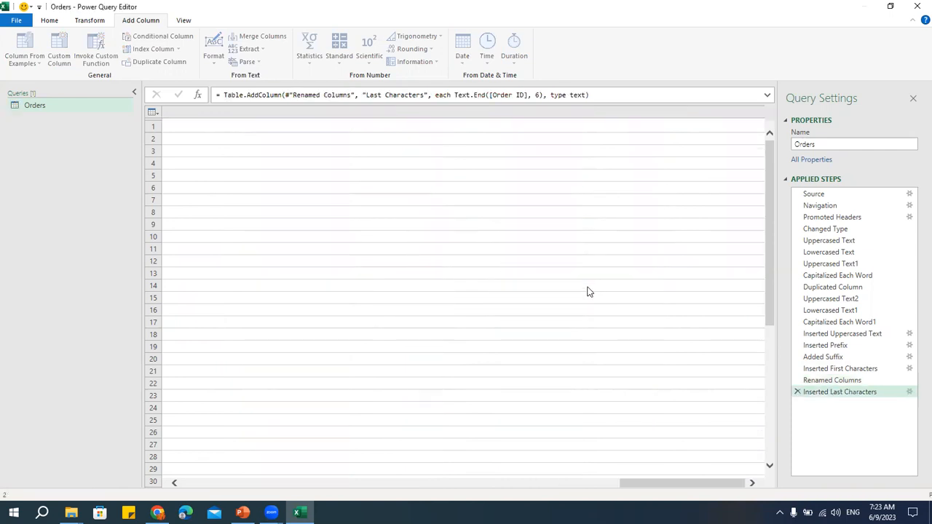
Step: Rename the new Last Characters column to "Order Code"
{"action": "double_click", "coordinate": [732, 112]}
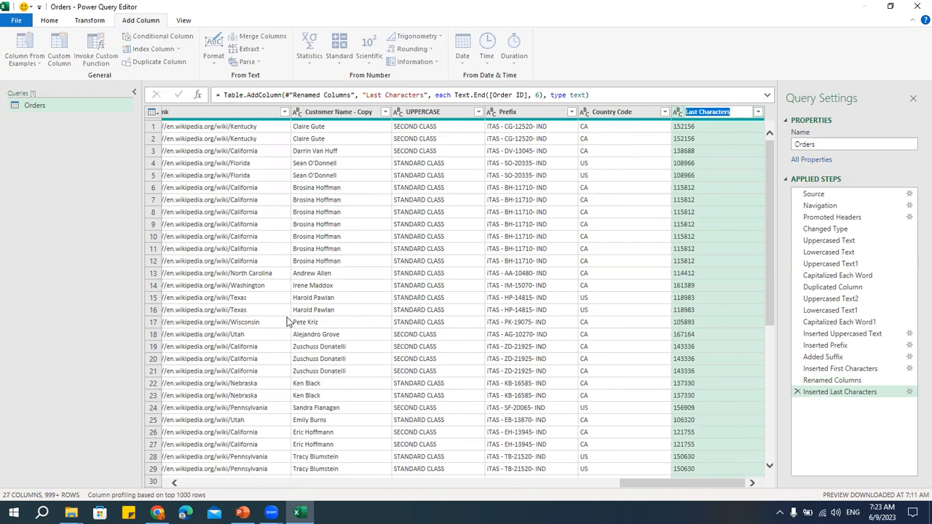
{"action": "type", "text": "Order CO"}
{"action": "key", "text": "BackSpace"}
{"action": "type", "text": "ode"}
{"action": "key", "text": "Return"}
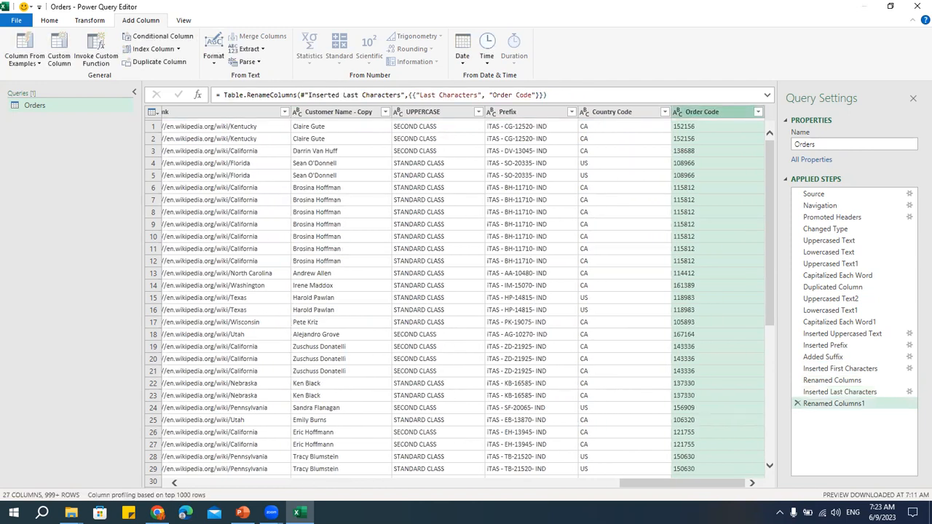
Step: Add a new column that extracts a text range from Order ID, with starting index 3 and 4 characters
{"action": "left_click", "coordinate": [293, 484]}
{"action": "left_click_drag", "start_coordinate": [394, 484], "coordinate": [272, 484]}
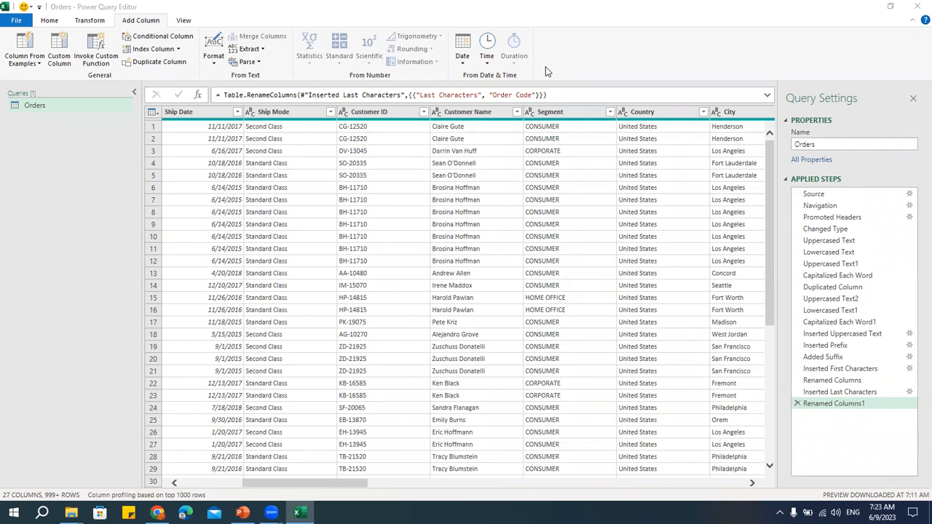
{"action": "left_click", "coordinate": [225, 482]}
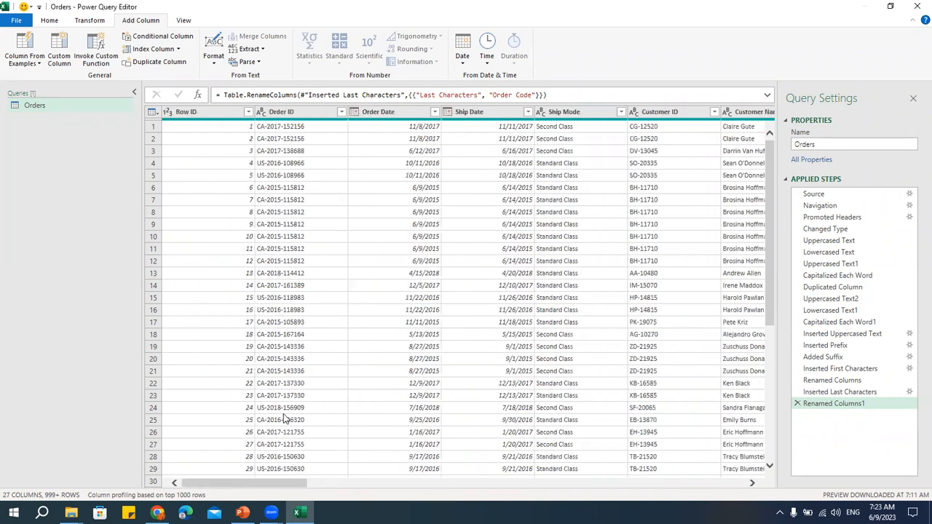
{"action": "left_click", "coordinate": [292, 111]}
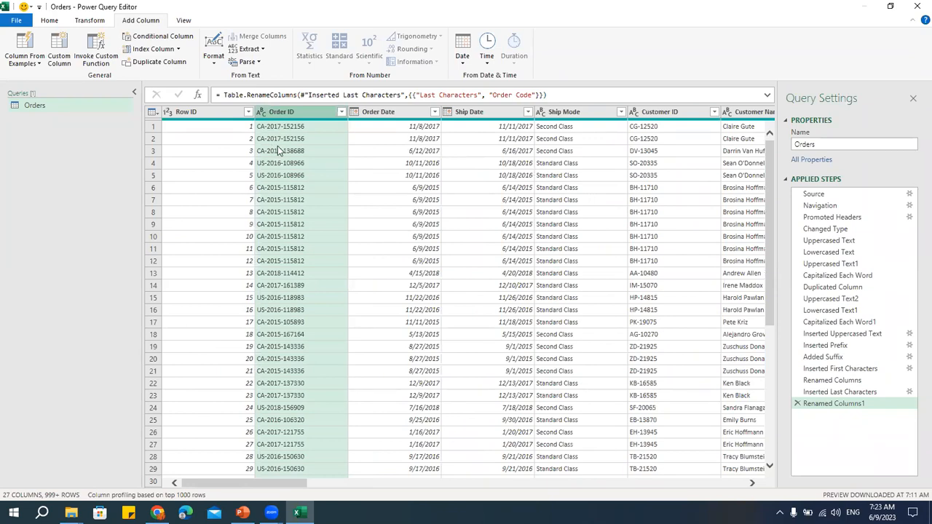
{"action": "left_click", "coordinate": [249, 49]}
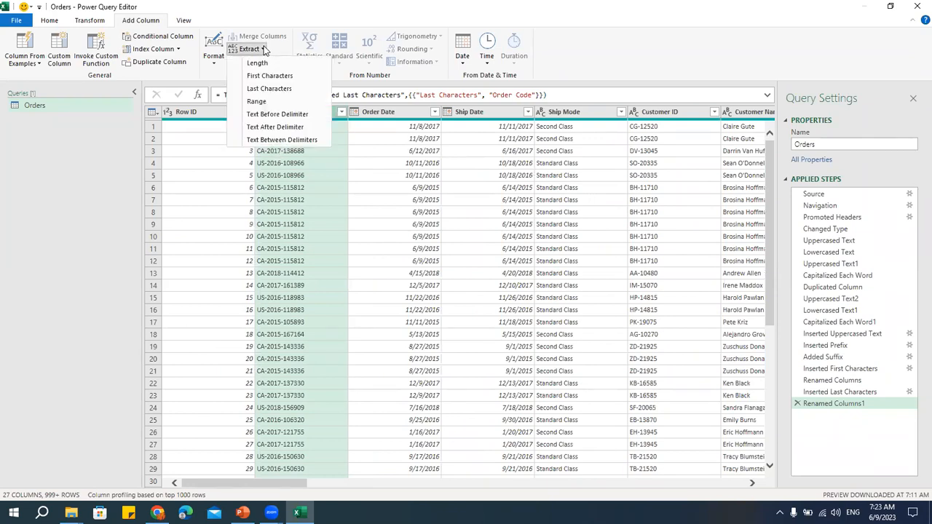
{"action": "left_click", "coordinate": [263, 102]}
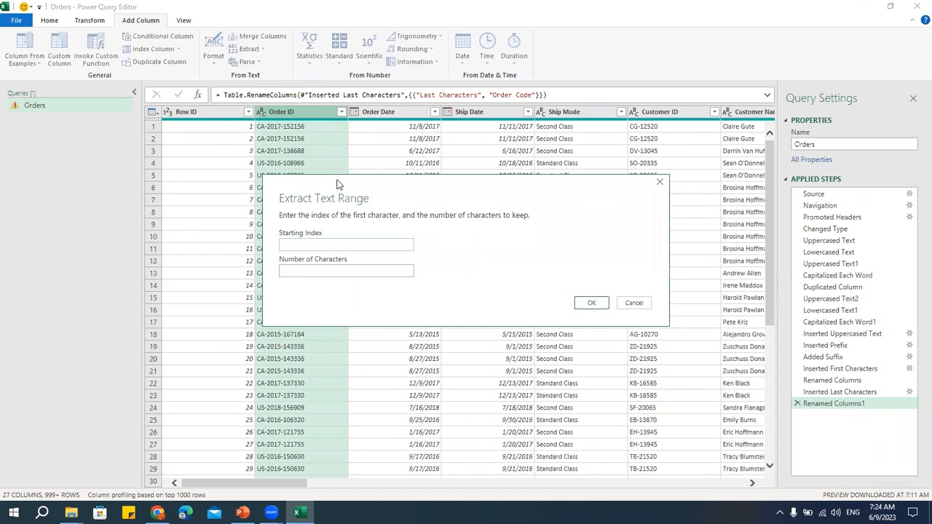
{"action": "left_click_drag", "start_coordinate": [337, 185], "coordinate": [435, 132]}
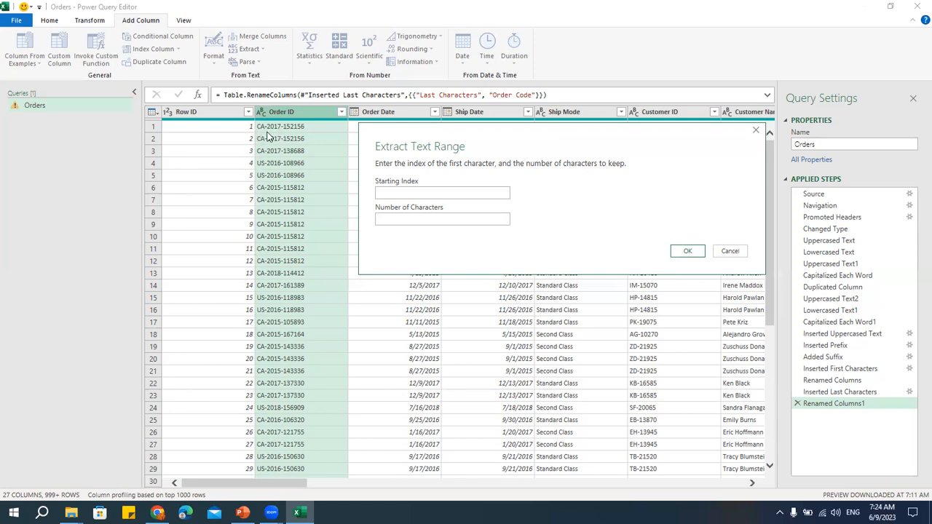
{"action": "left_click", "coordinate": [403, 193]}
{"action": "type", "text": "3"}
{"action": "left_click", "coordinate": [397, 219]}
{"action": "type", "text": "4"}
{"action": "left_click", "coordinate": [687, 252]}
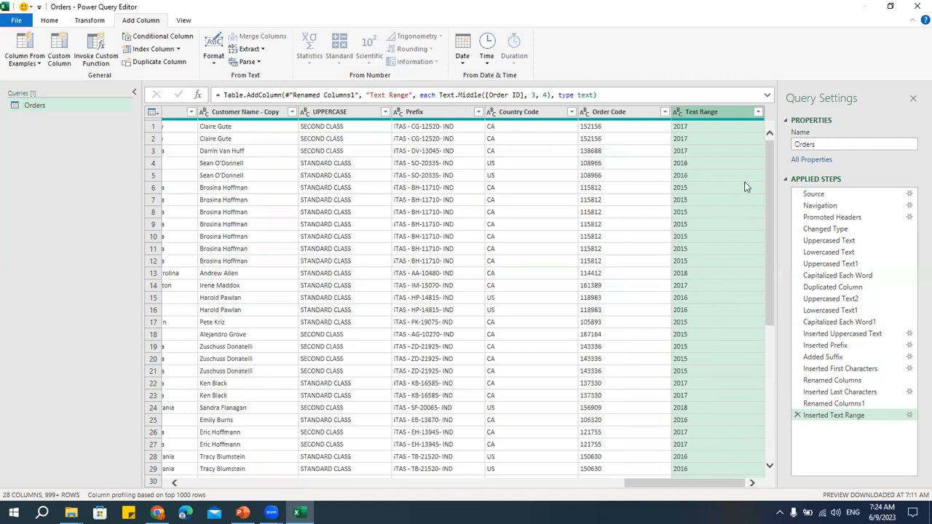
Step: Rename the new Text Range column to "Year"
{"action": "double_click", "coordinate": [726, 113]}
{"action": "type", "text": "Year"}
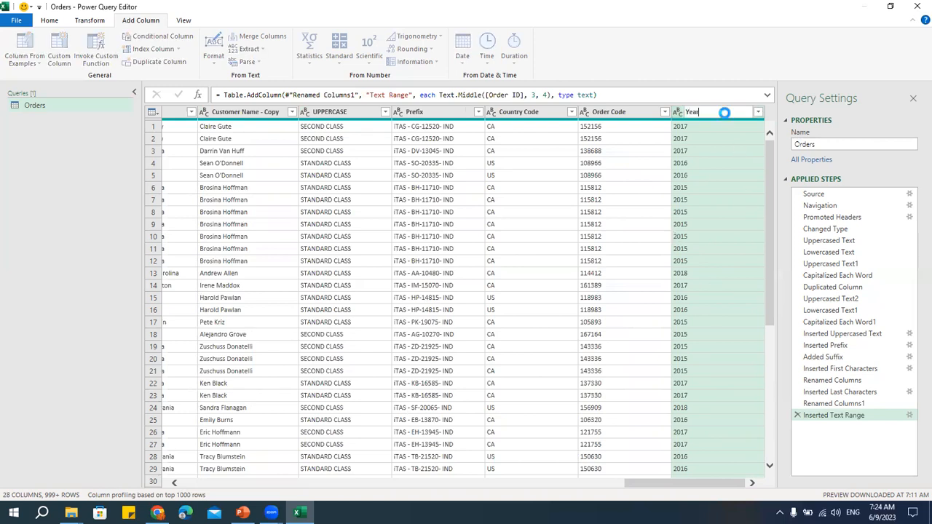
{"action": "key", "text": "Return"}
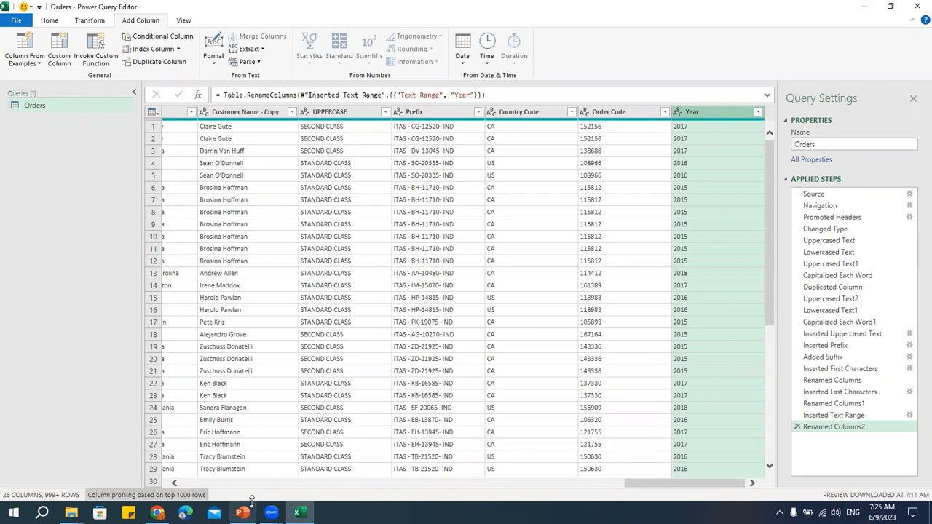
Step: Add a new column with the text length of each Order ID value, and return to the table's first columns
{"action": "left_click", "coordinate": [273, 483]}
{"action": "left_click", "coordinate": [272, 484]}
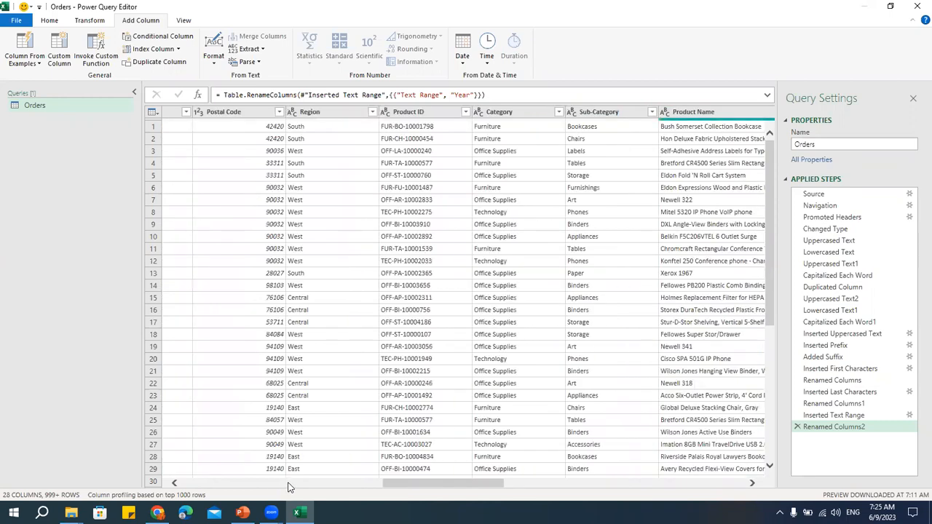
{"action": "left_click_drag", "start_coordinate": [403, 483], "coordinate": [142, 495]}
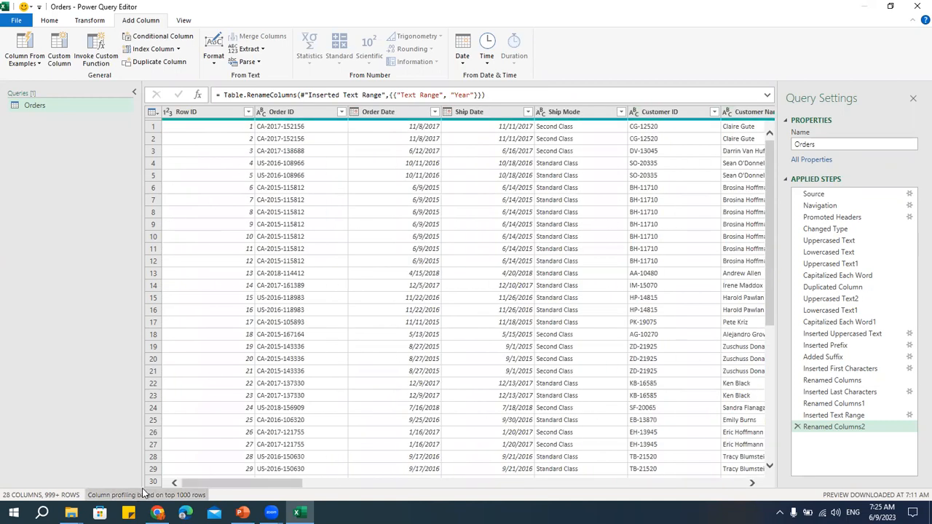
{"action": "left_click", "coordinate": [298, 117]}
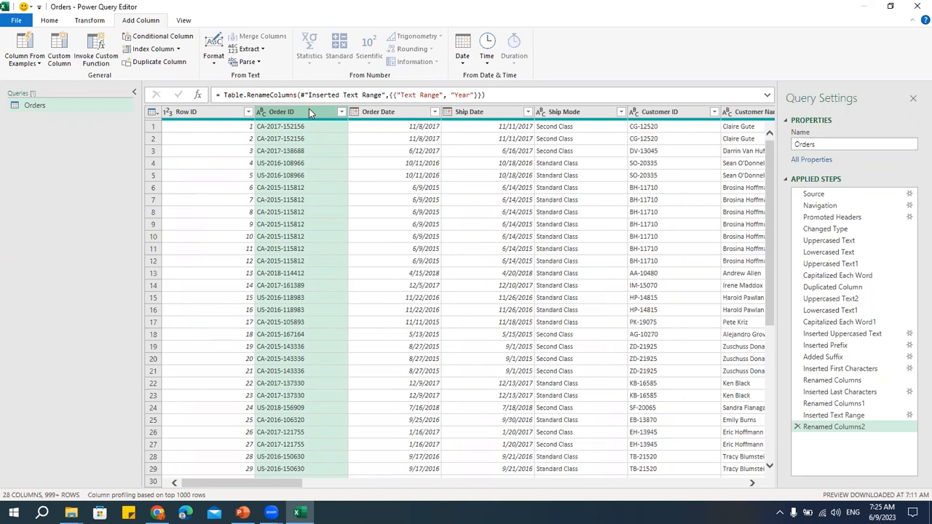
{"action": "left_click", "coordinate": [251, 49]}
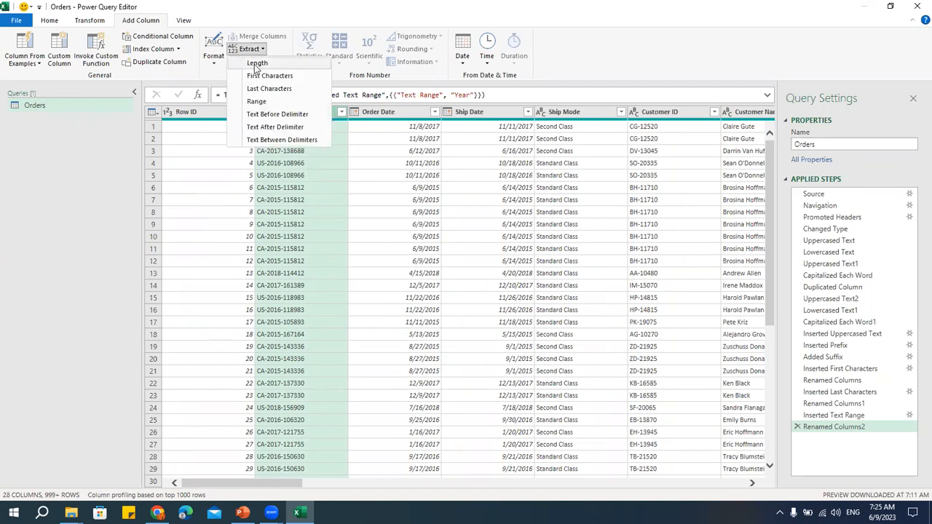
{"action": "left_click", "coordinate": [256, 63]}
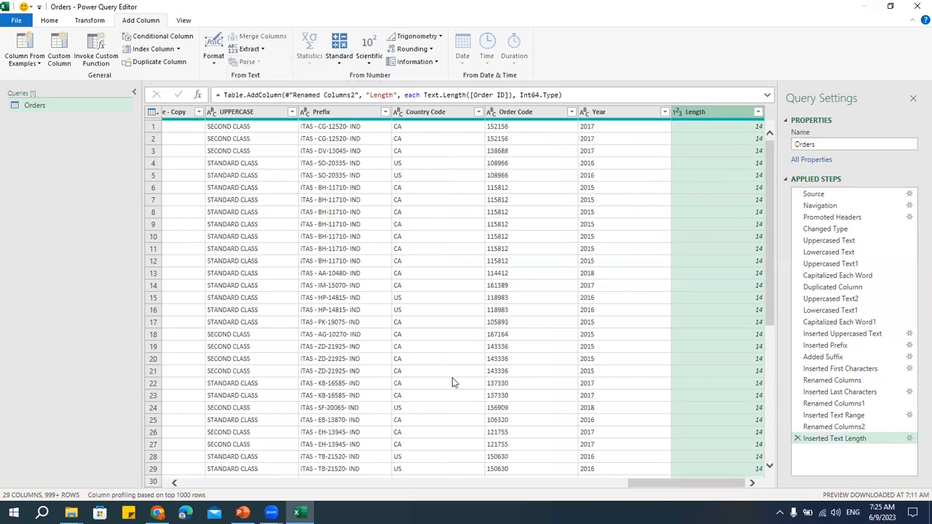
{"action": "left_click", "coordinate": [368, 483]}
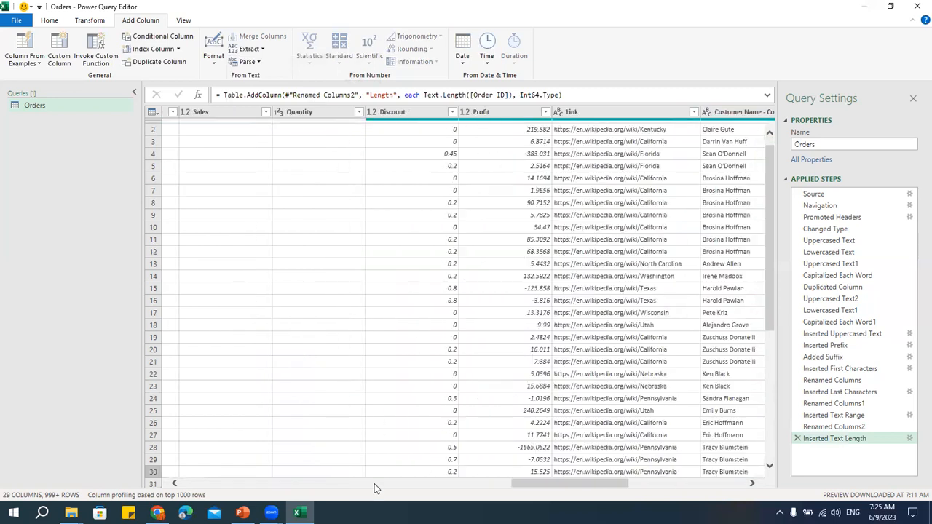
{"action": "left_click_drag", "start_coordinate": [514, 483], "coordinate": [134, 487]}
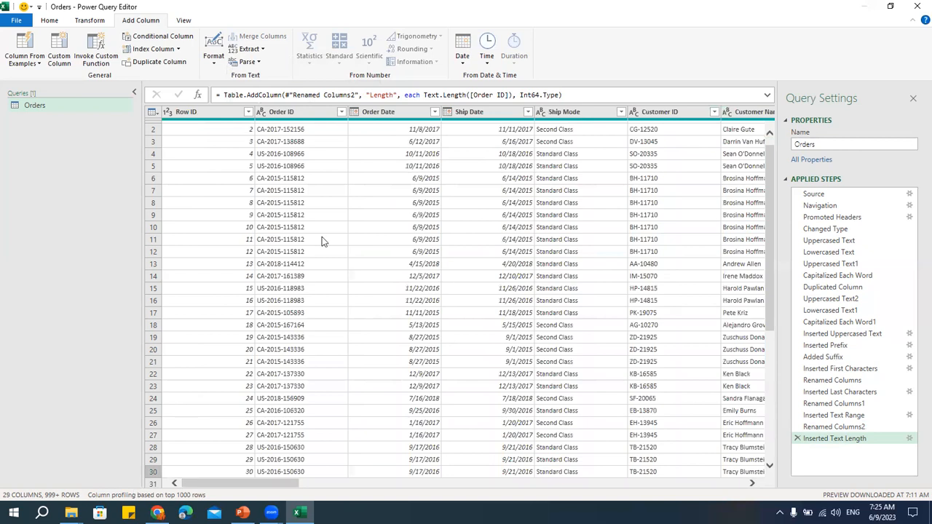
Step: Add a new column that extracts the text before the "-" delimiter from Order ID, and check it in the table's last columns
{"action": "left_click", "coordinate": [283, 112]}
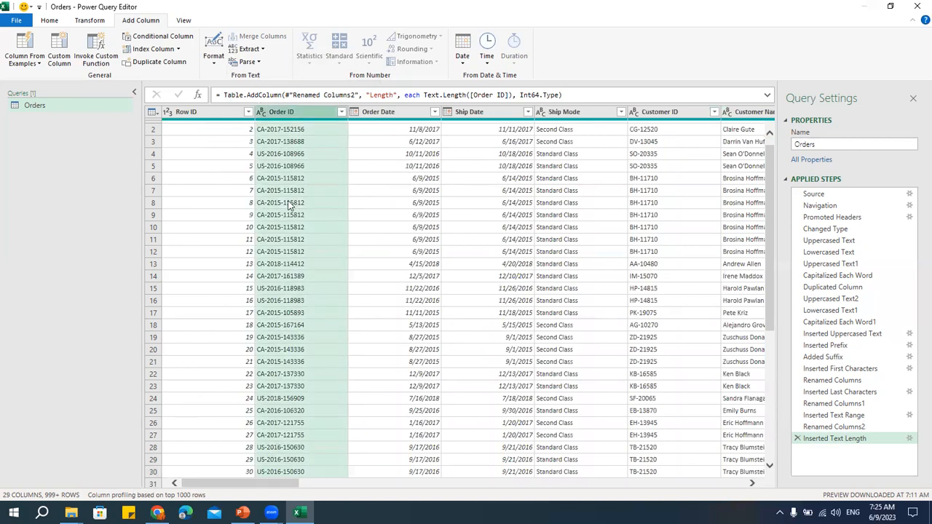
{"action": "left_click", "coordinate": [250, 48]}
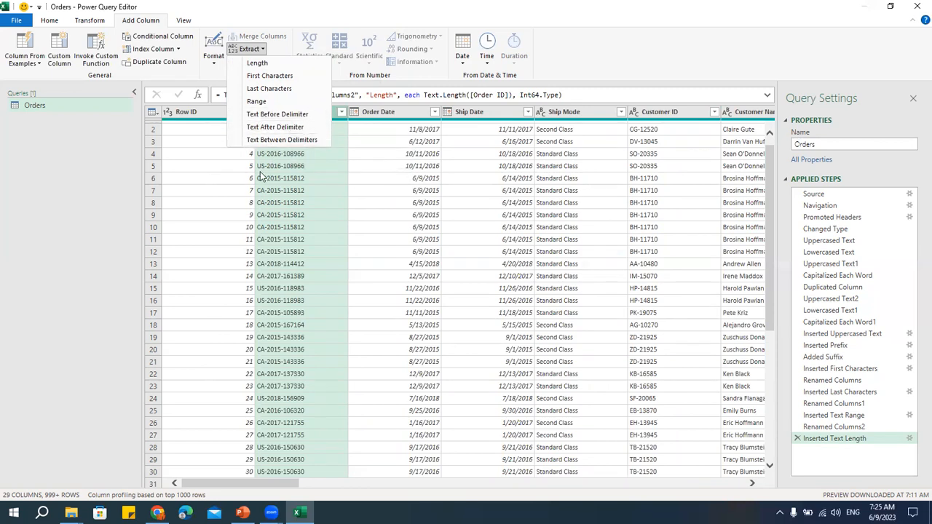
{"action": "left_click", "coordinate": [279, 117]}
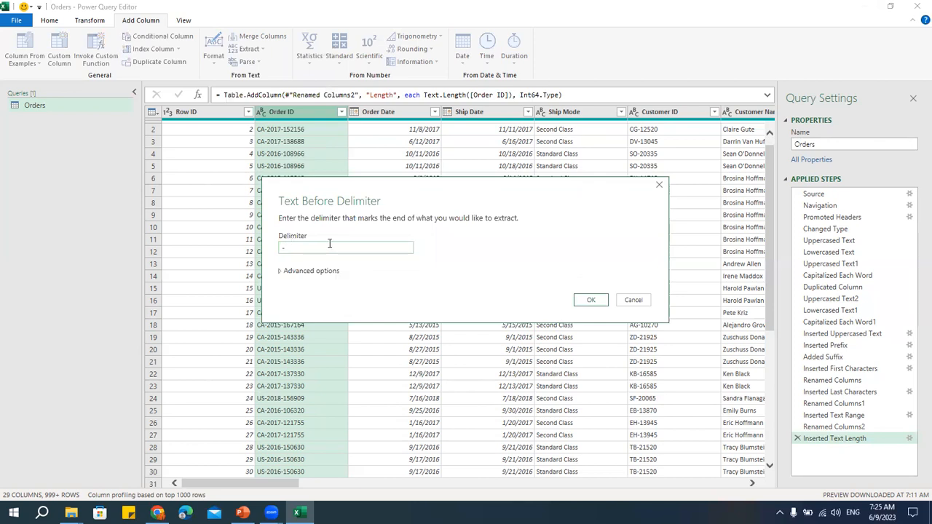
{"action": "left_click_drag", "start_coordinate": [329, 185], "coordinate": [441, 138]}
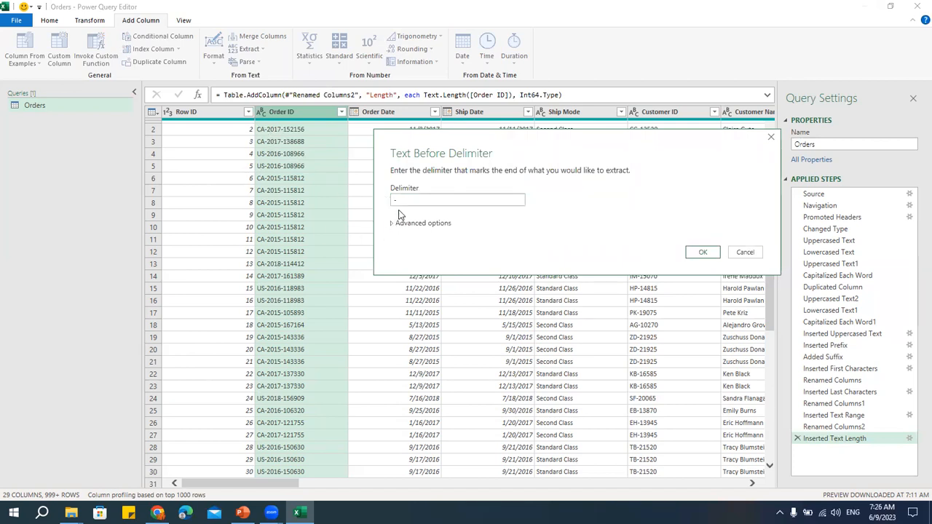
{"action": "left_click_drag", "start_coordinate": [406, 201], "coordinate": [362, 202]}
{"action": "left_click", "coordinate": [703, 252]}
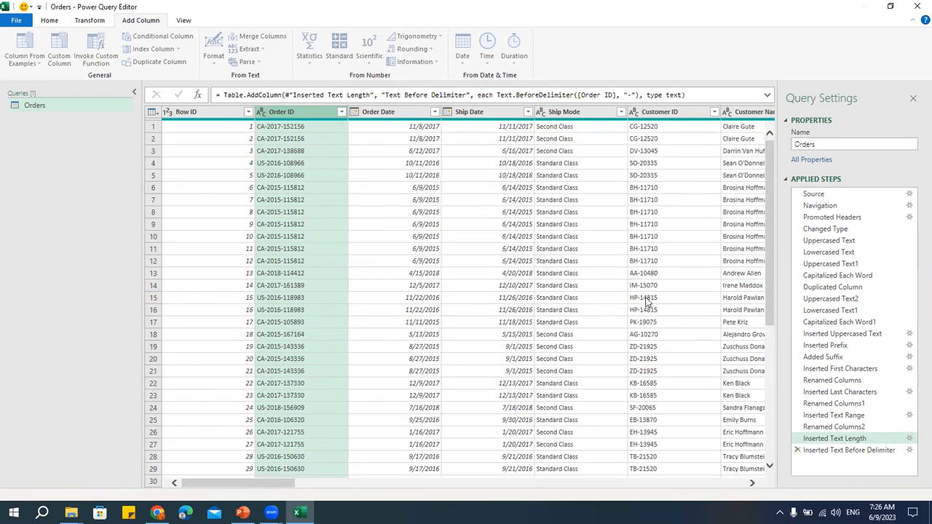
{"action": "left_click", "coordinate": [617, 483]}
{"action": "left_click_drag", "start_coordinate": [618, 487], "coordinate": [731, 486]}
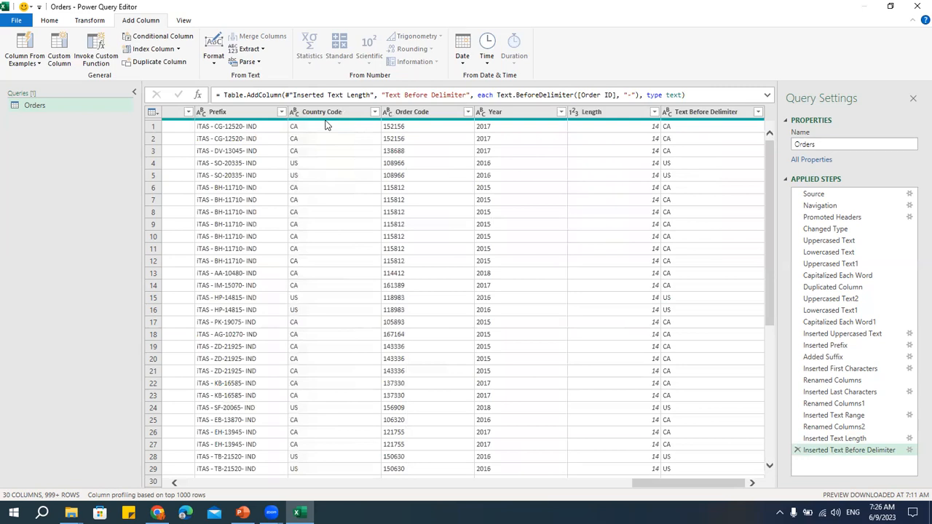
{"action": "mouse_move", "coordinate": [325, 124]}
Step: Add a new column extracting the text after the "-" delimiter from Order ID, scanning for the delimiter from the end of the input
{"action": "left_click", "coordinate": [531, 484]}
{"action": "left_click_drag", "start_coordinate": [509, 483], "coordinate": [211, 484]}
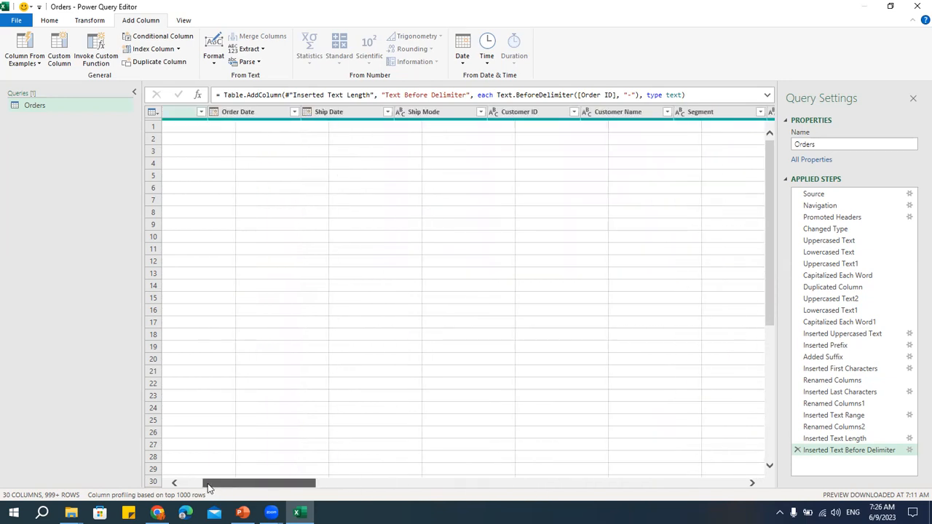
{"action": "left_click", "coordinate": [325, 238]}
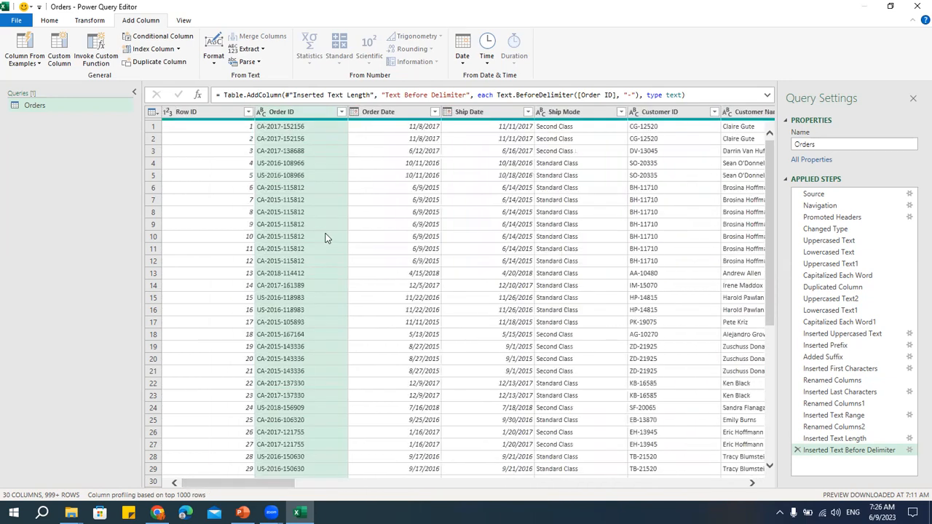
{"action": "left_click", "coordinate": [263, 49]}
{"action": "left_click", "coordinate": [274, 127]}
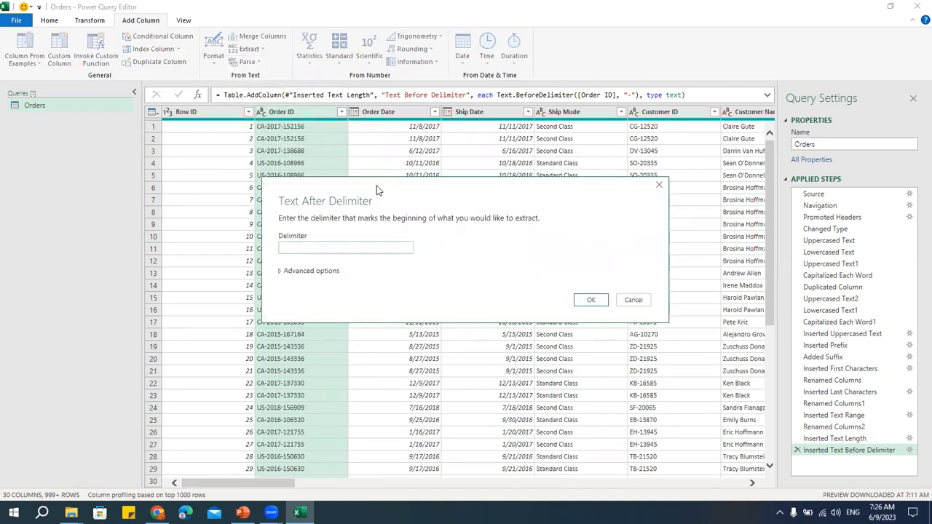
{"action": "left_click", "coordinate": [421, 172]}
{"action": "type", "text": "-"}
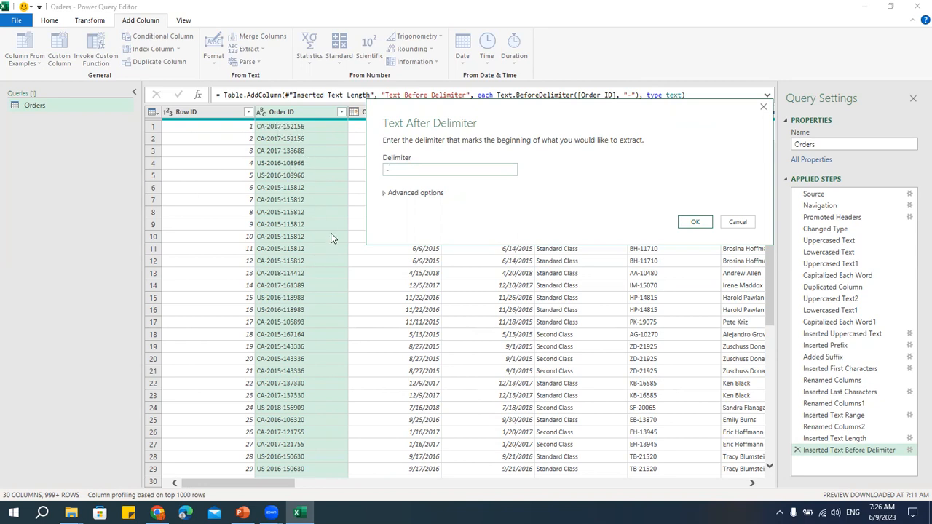
{"action": "left_click", "coordinate": [385, 193]}
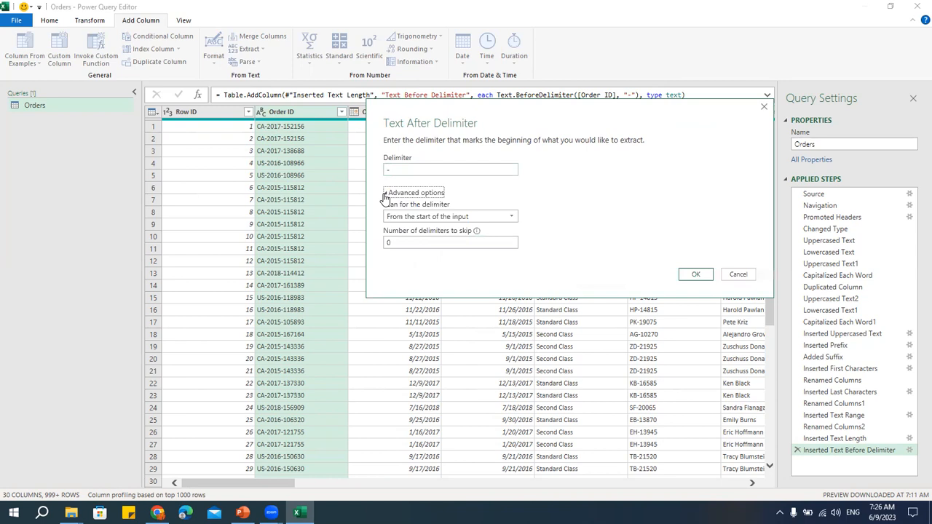
{"action": "left_click", "coordinate": [421, 217]}
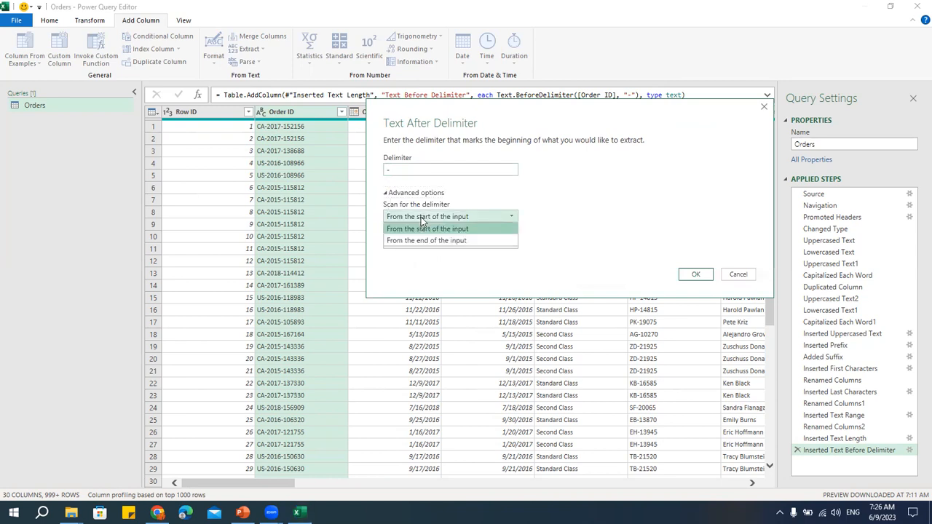
{"action": "left_click", "coordinate": [423, 238]}
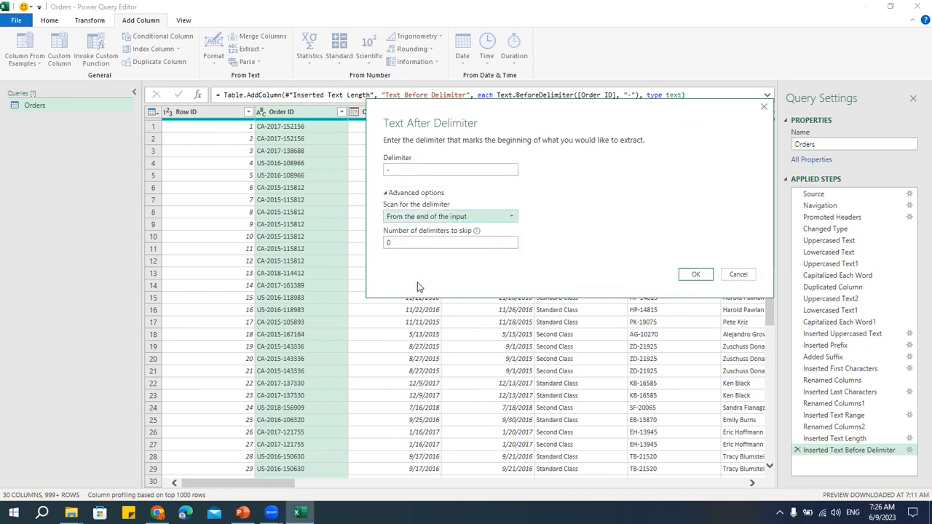
{"action": "left_click", "coordinate": [695, 275]}
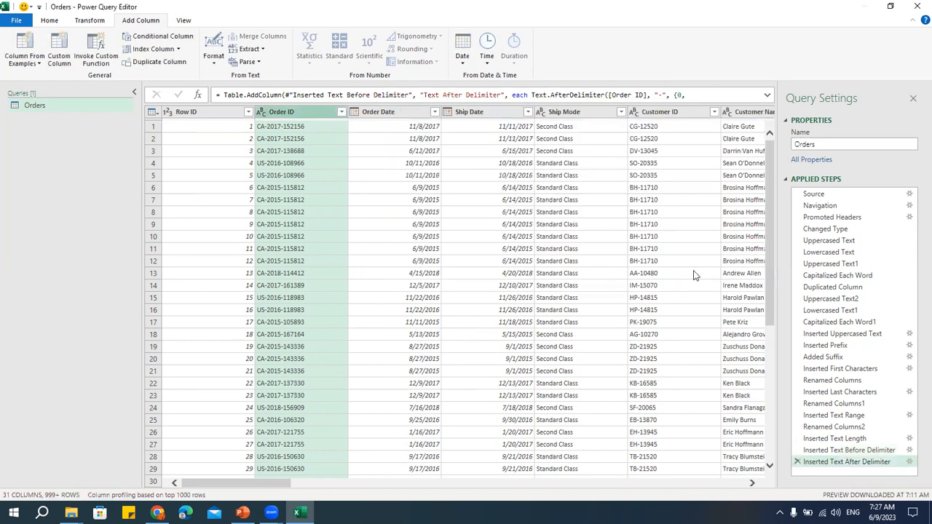
{"action": "left_click", "coordinate": [742, 486]}
{"action": "left_click", "coordinate": [743, 485]}
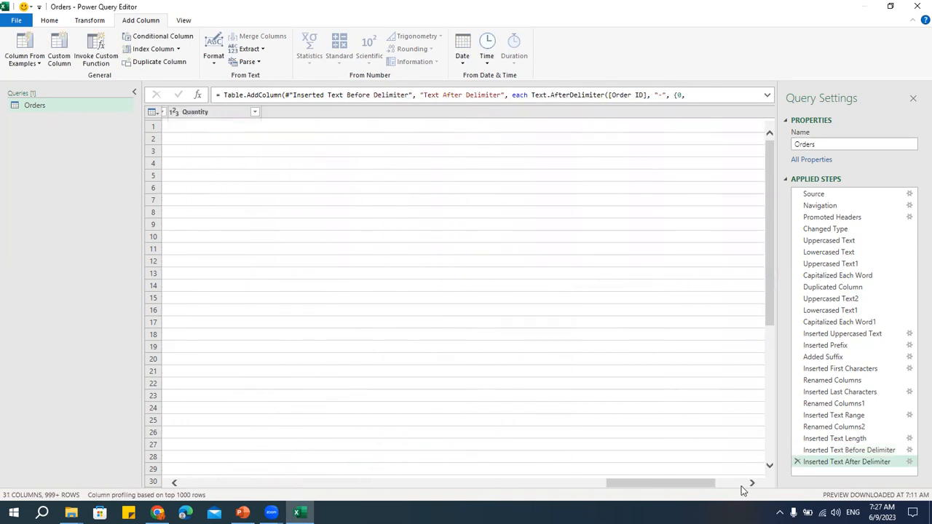
{"action": "left_click", "coordinate": [743, 486]}
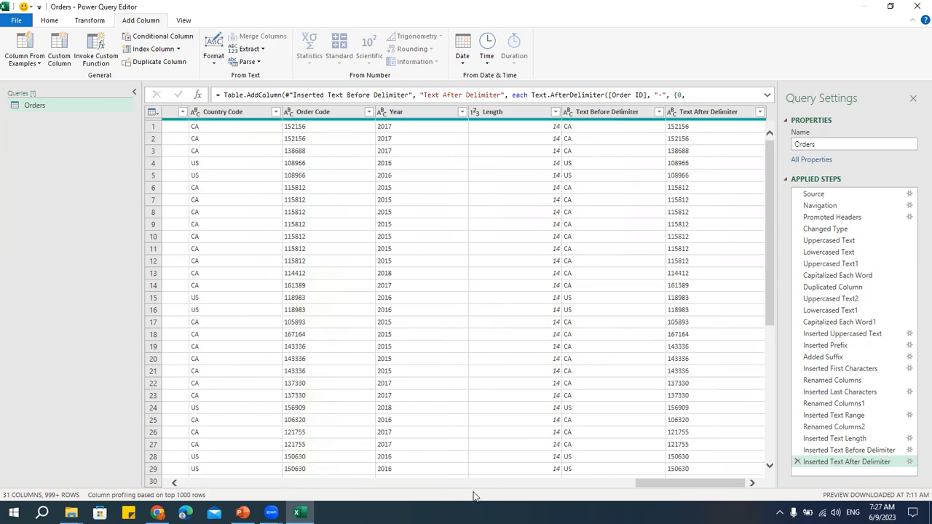
Step: Add a new column that extracts the text between delimiters from Order ID, with "-" as both start and end delimiter
{"action": "left_click_drag", "start_coordinate": [687, 482], "coordinate": [189, 495]}
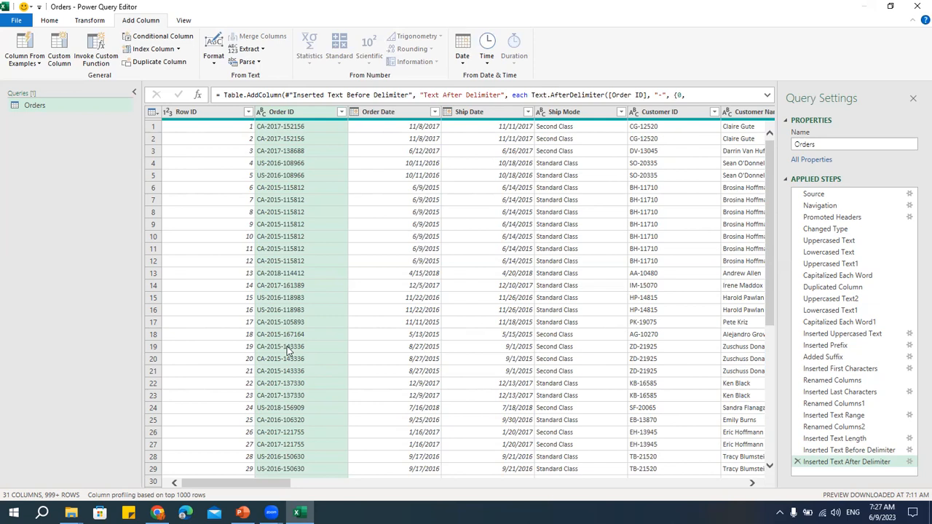
{"action": "left_click", "coordinate": [264, 49]}
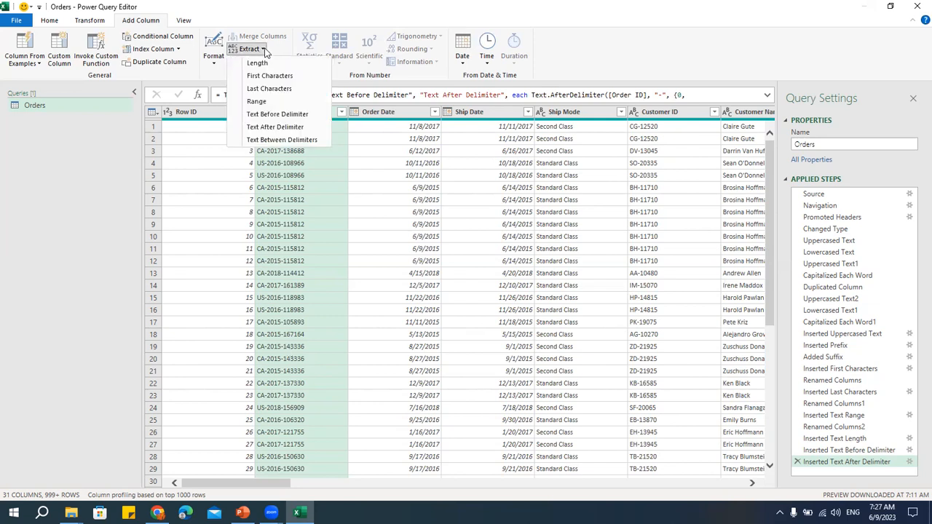
{"action": "left_click", "coordinate": [281, 140]}
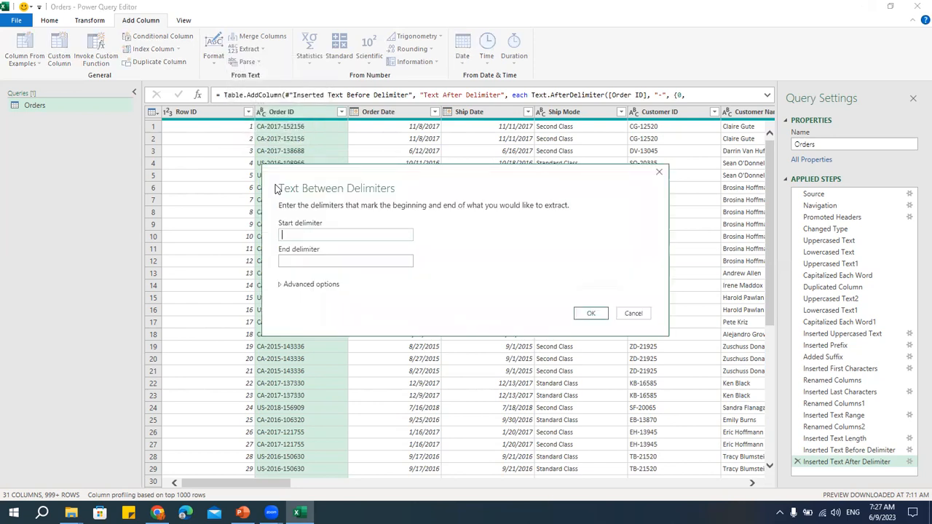
{"action": "type", "text": "-"}
{"action": "left_click", "coordinate": [330, 260]}
{"action": "type", "text": "-"}
{"action": "left_click_drag", "start_coordinate": [373, 175], "coordinate": [482, 143]}
{"action": "left_click", "coordinate": [711, 266]}
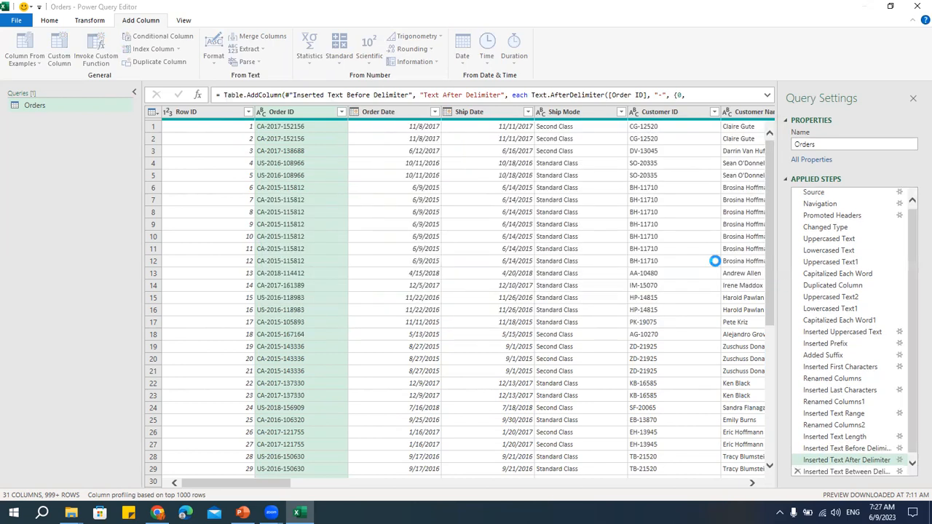
{"action": "left_click", "coordinate": [732, 483]}
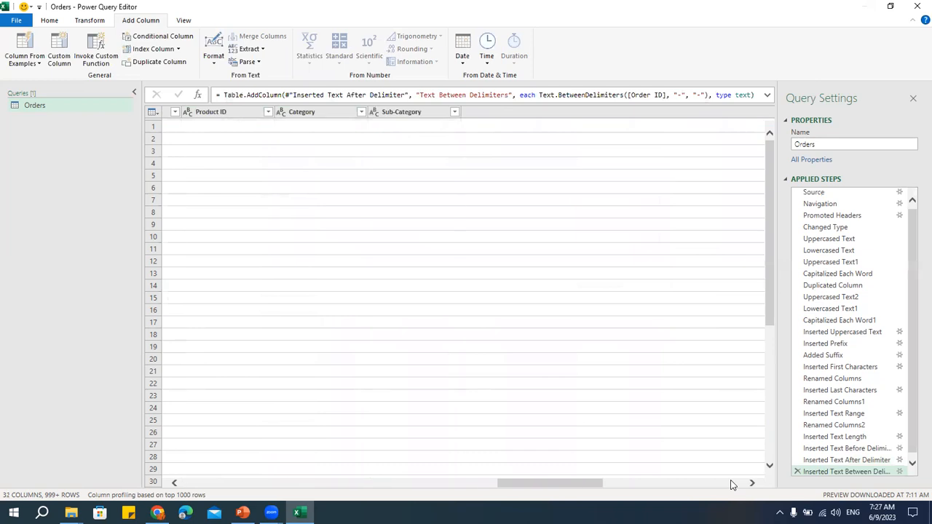
{"action": "left_click", "coordinate": [732, 482]}
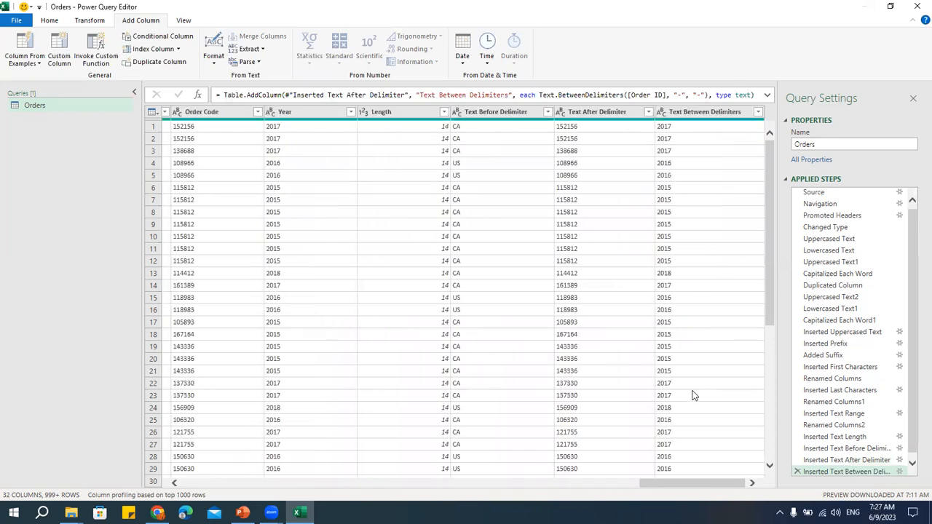
{"action": "left_click", "coordinate": [249, 49]}
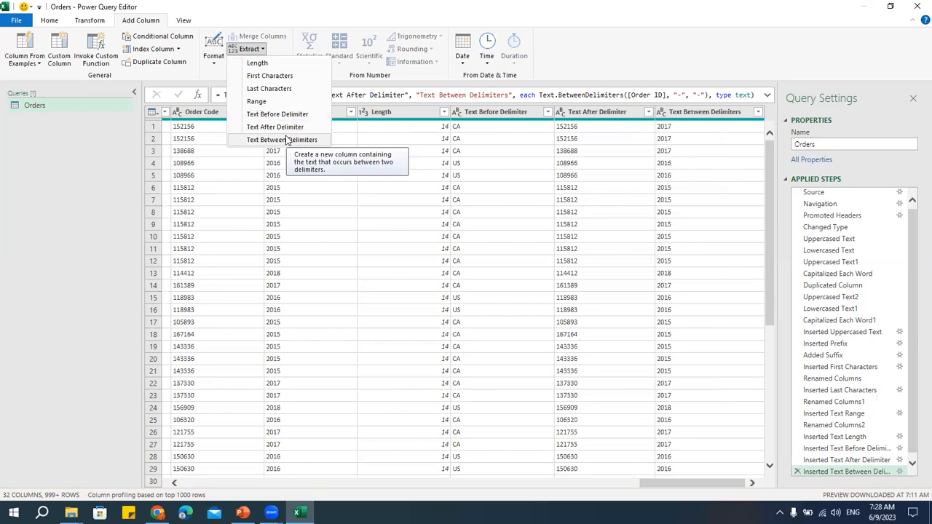
{"action": "left_click", "coordinate": [567, 69]}
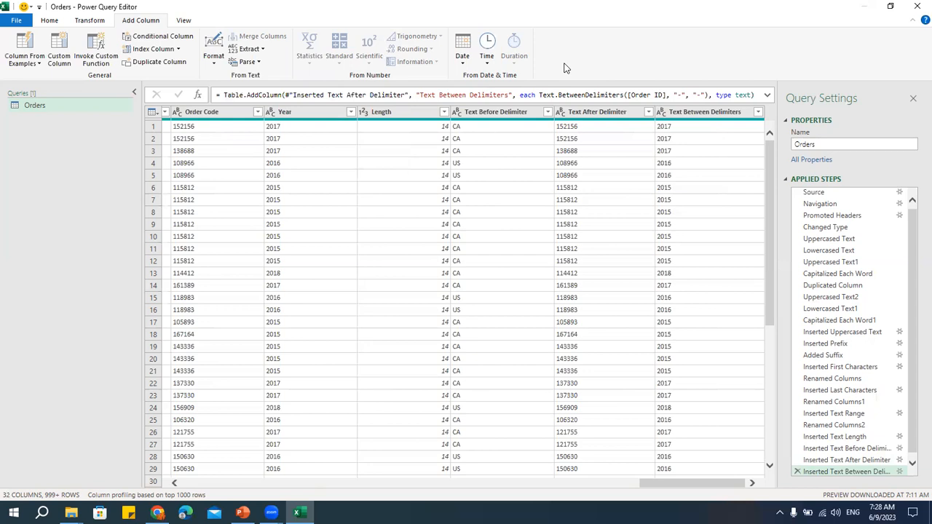
Step: Add a new column that adds 100 to each Quantity value, and return to the Sales and Quantity columns
{"action": "left_click_drag", "start_coordinate": [651, 484], "coordinate": [450, 485]}
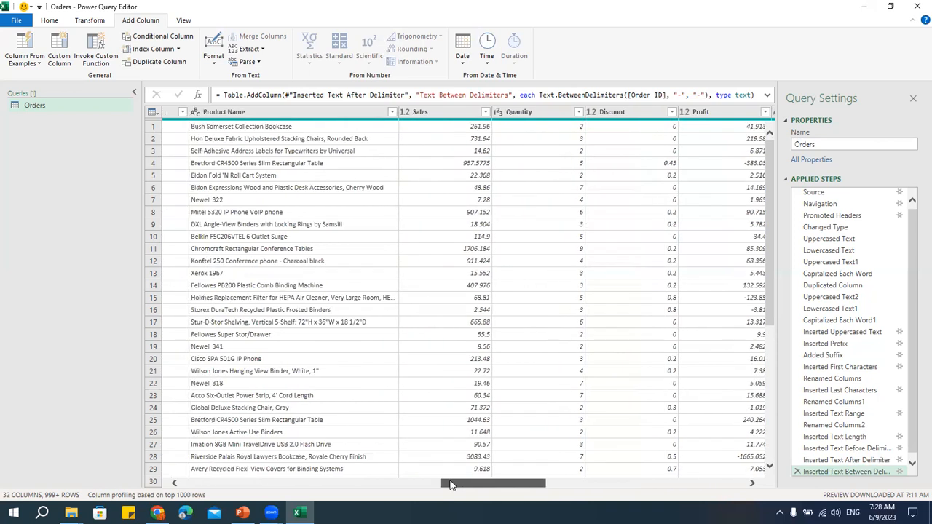
{"action": "left_click", "coordinate": [551, 120]}
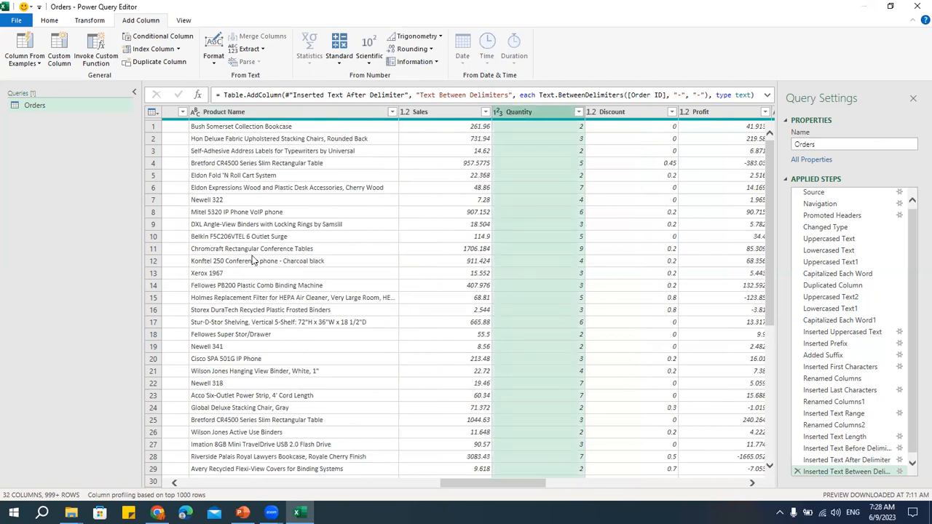
{"action": "left_click", "coordinate": [338, 67]}
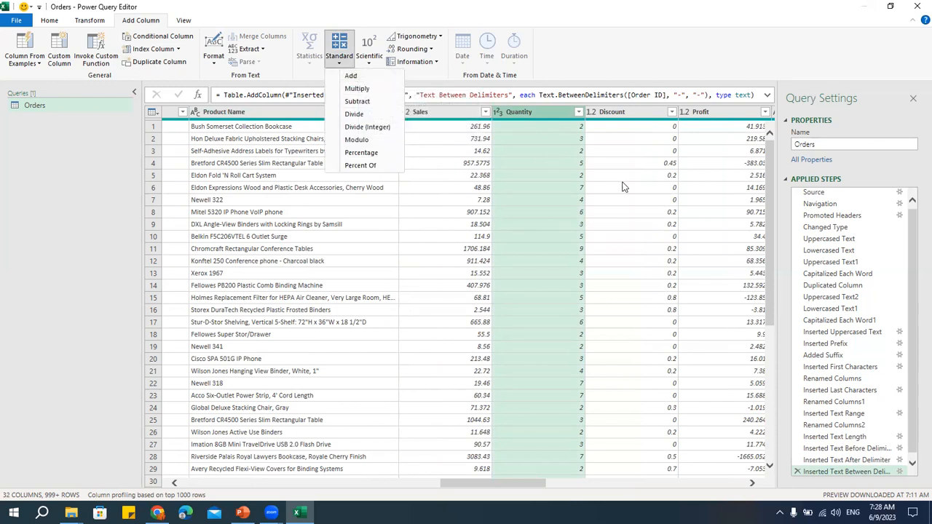
{"action": "left_click", "coordinate": [365, 77]}
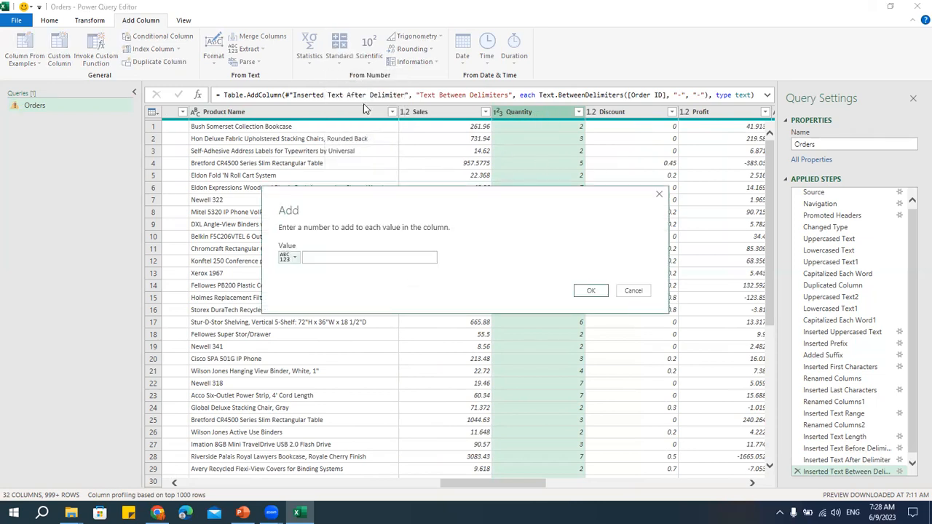
{"action": "left_click", "coordinate": [352, 255]}
{"action": "type", "text": "100"}
{"action": "left_click", "coordinate": [593, 291]}
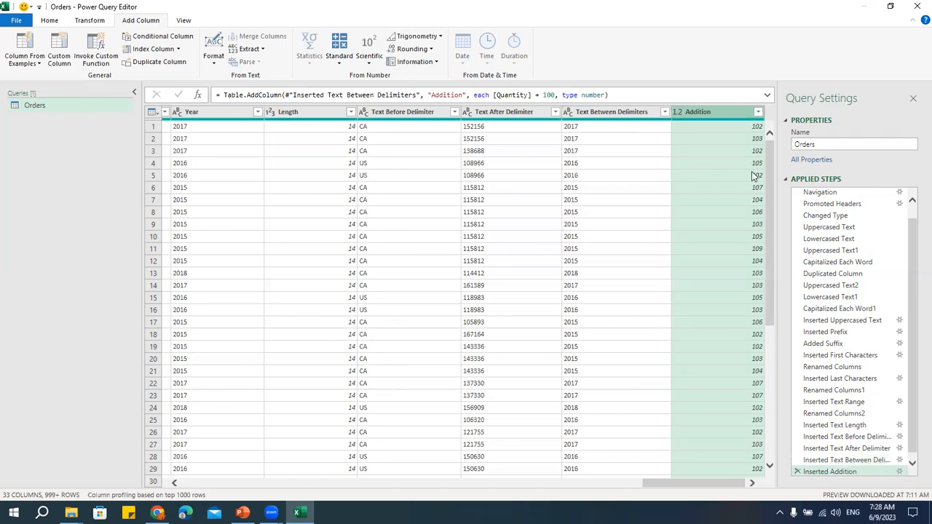
{"action": "left_click_drag", "start_coordinate": [650, 485], "coordinate": [474, 488]}
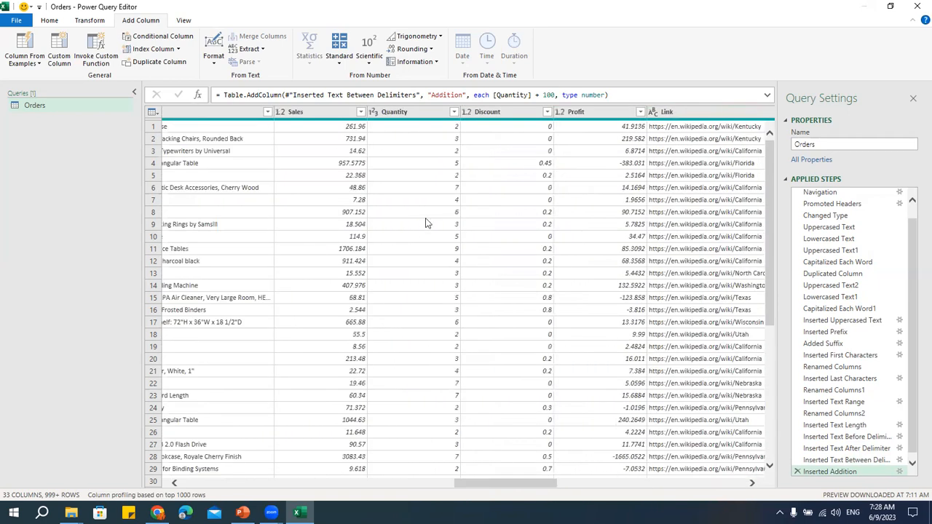
{"action": "left_click", "coordinate": [421, 114]}
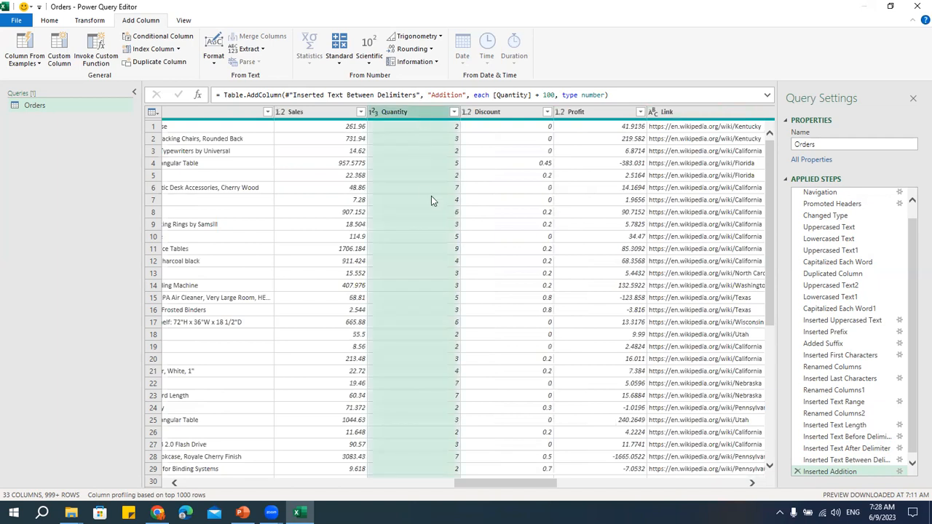
{"action": "left_click", "coordinate": [339, 54]}
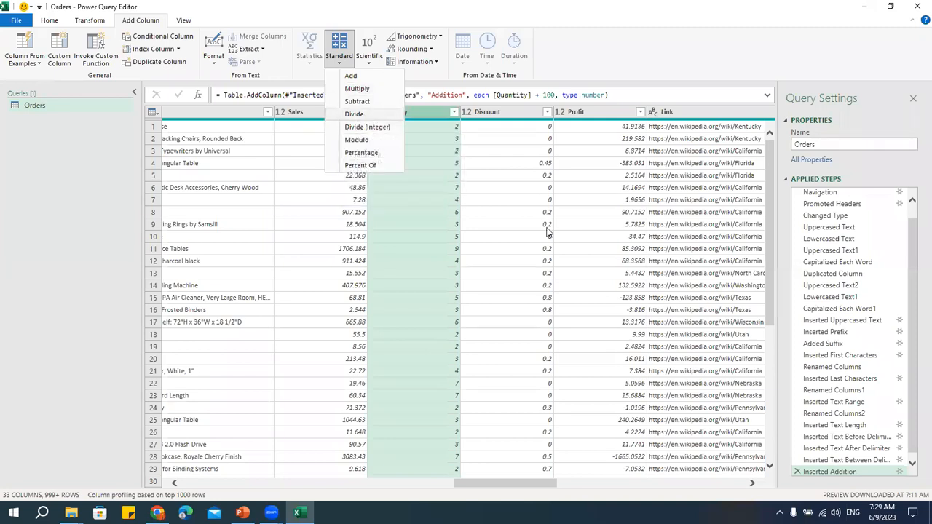
{"action": "left_click", "coordinate": [517, 230]}
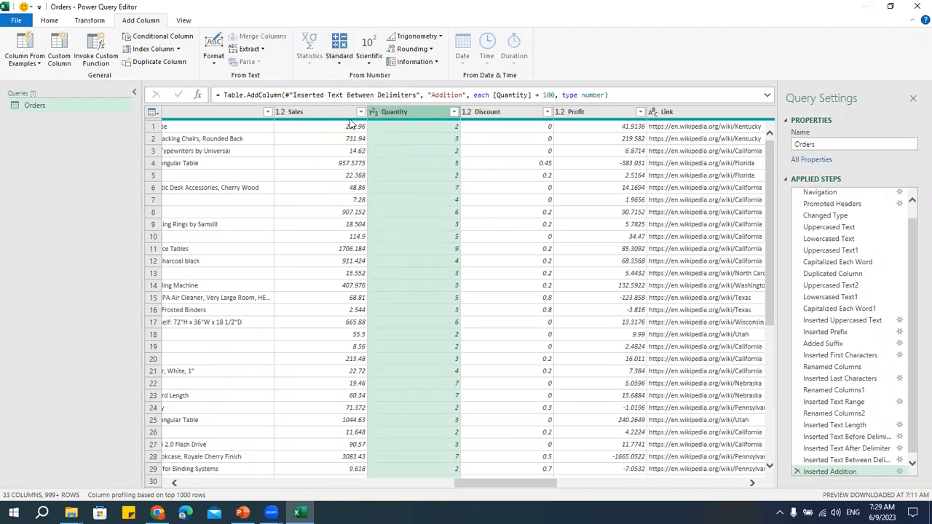
Step: Add a new column that divides each Sales value by 12
{"action": "left_click", "coordinate": [341, 111]}
{"action": "left_click", "coordinate": [341, 64]}
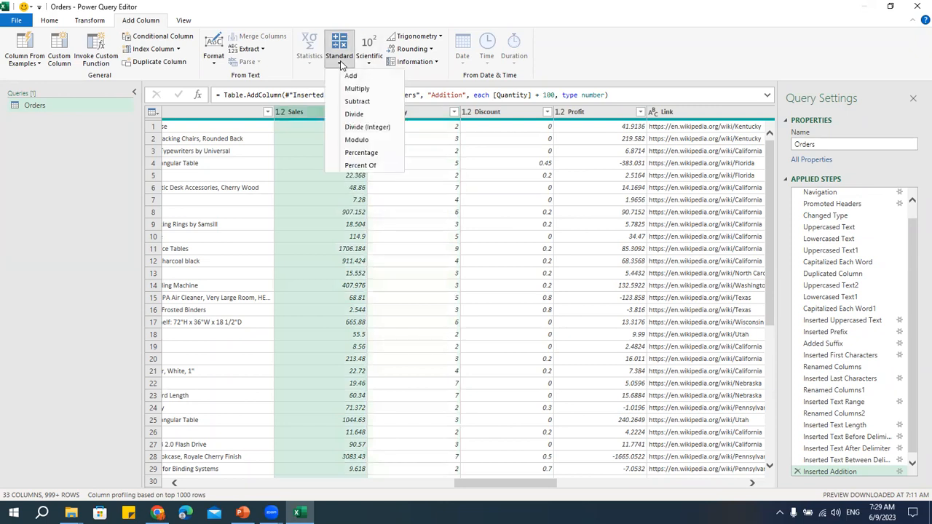
{"action": "left_click", "coordinate": [354, 115]}
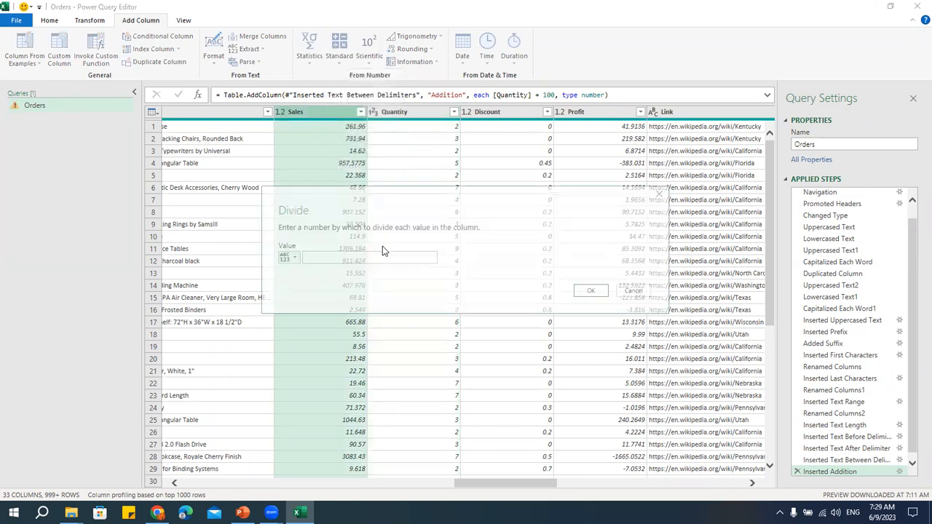
{"action": "left_click", "coordinate": [369, 254]}
{"action": "type", "text": "12"}
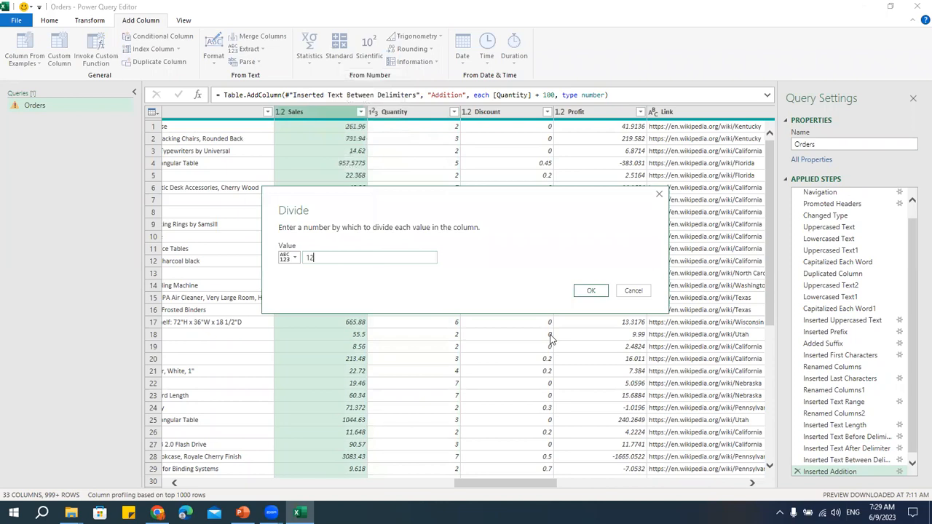
{"action": "left_click", "coordinate": [592, 291]}
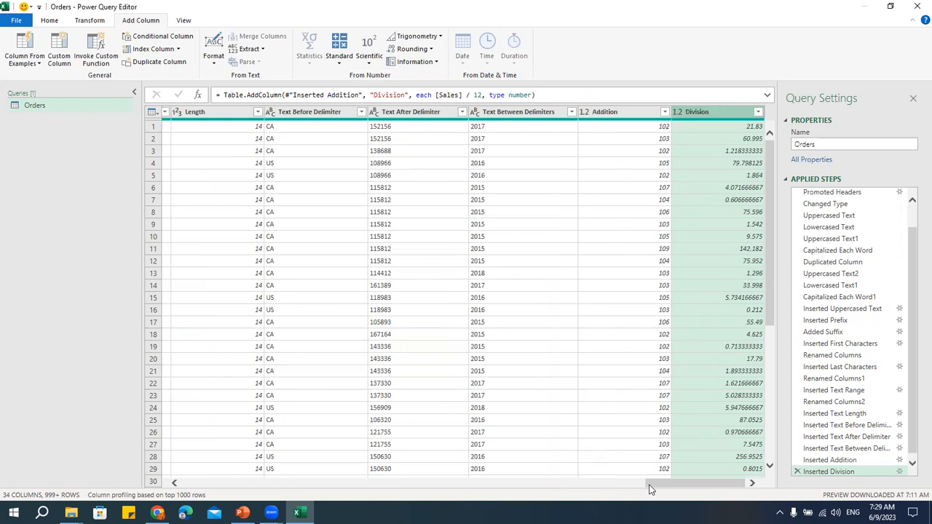
Step: Add a new column that integer-divides each Sales value by 12
{"action": "left_click_drag", "start_coordinate": [661, 490], "coordinate": [456, 489]}
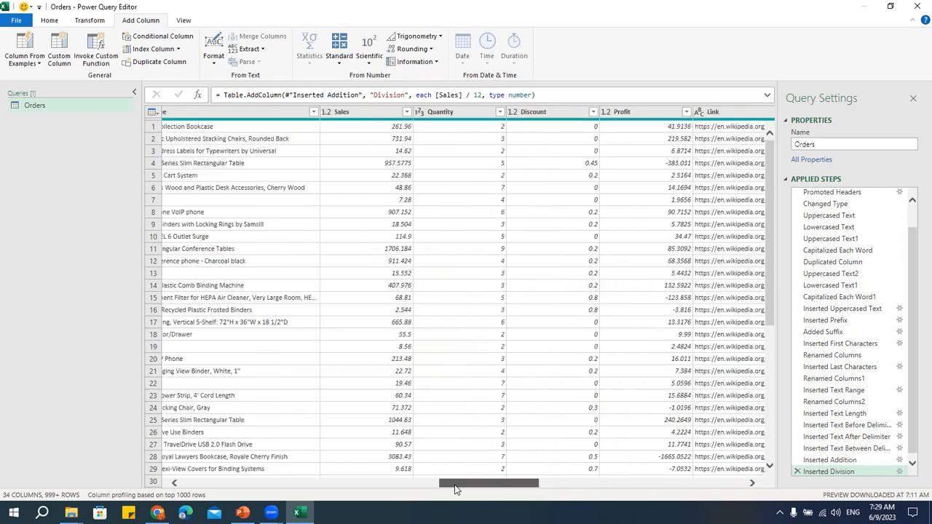
{"action": "left_click", "coordinate": [361, 114]}
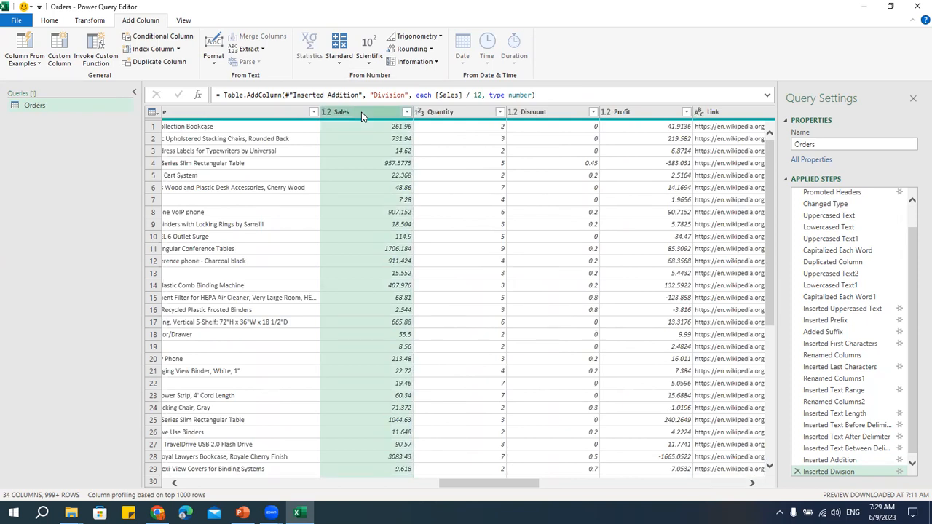
{"action": "left_click", "coordinate": [339, 56]}
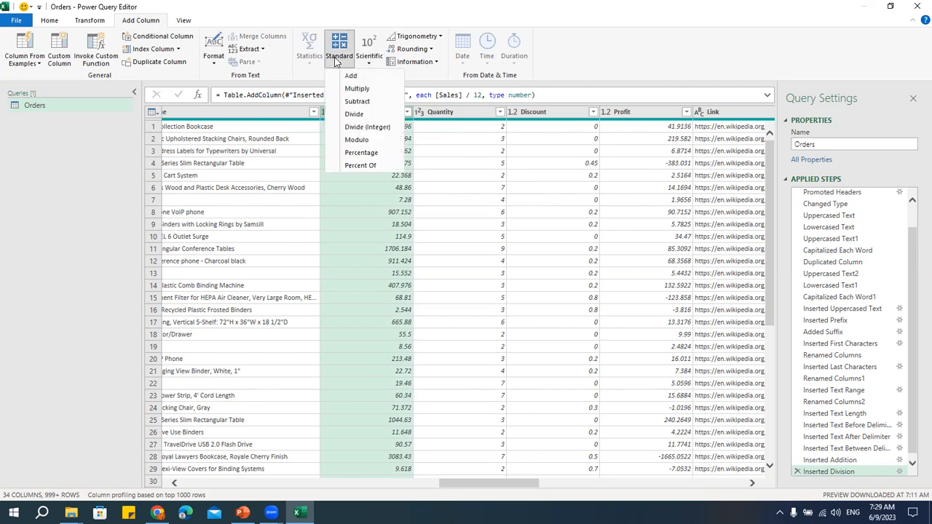
{"action": "left_click", "coordinate": [370, 128]}
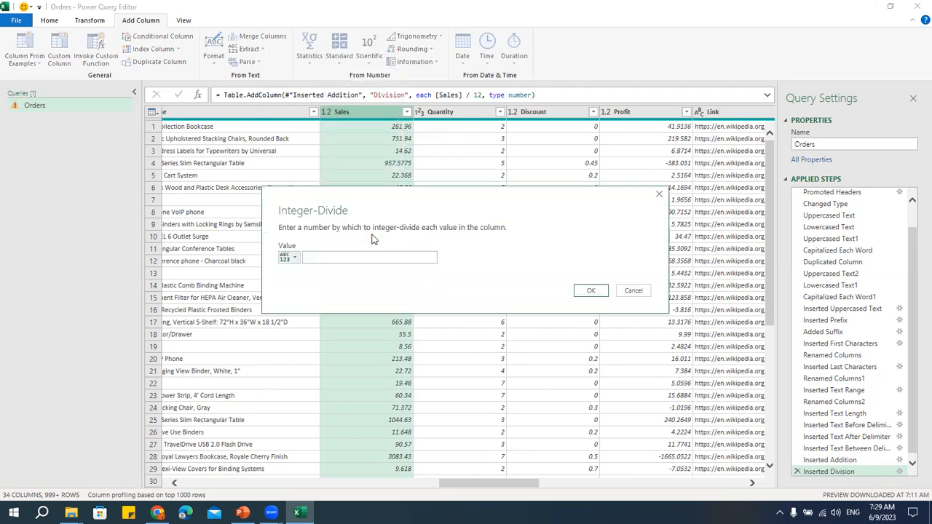
{"action": "left_click", "coordinate": [351, 260]}
{"action": "type", "text": "12"}
{"action": "left_click", "coordinate": [603, 295]}
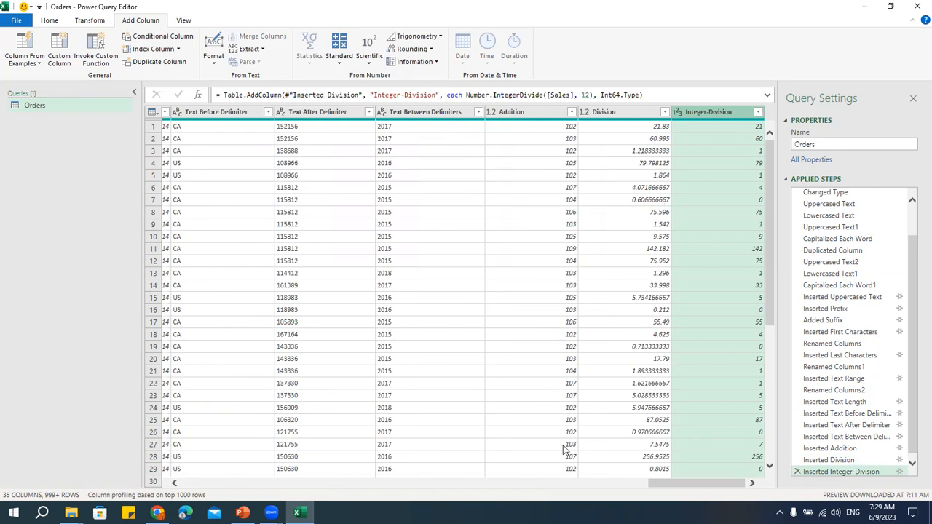
Step: Add a new Modulo column with the remainder of each Sales value divided by 12
{"action": "left_click", "coordinate": [550, 482]}
{"action": "left_click_drag", "start_coordinate": [559, 484], "coordinate": [421, 491]}
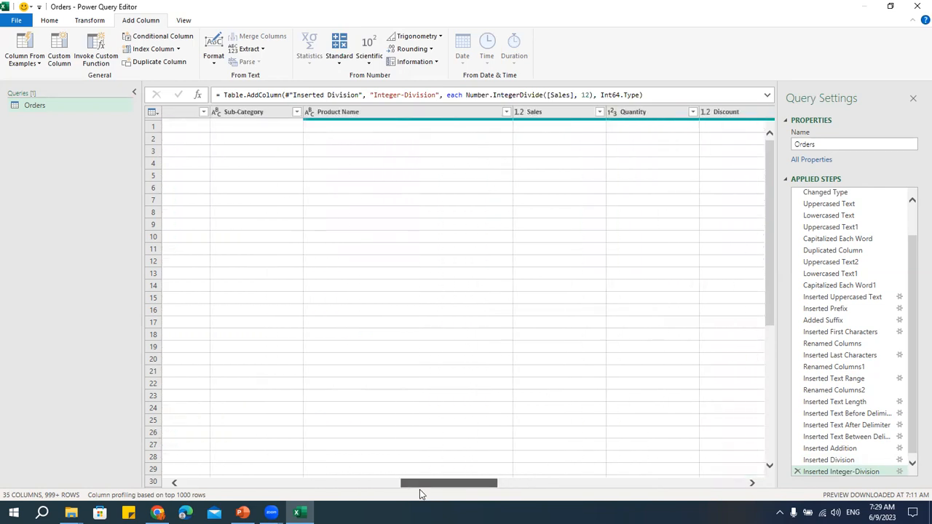
{"action": "left_click", "coordinate": [557, 113]}
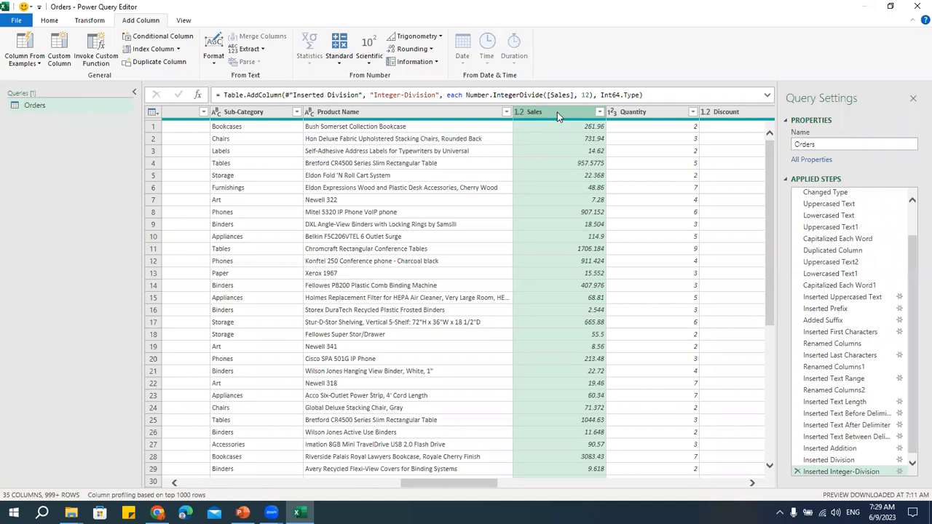
{"action": "left_click", "coordinate": [342, 60]}
{"action": "left_click", "coordinate": [357, 140]}
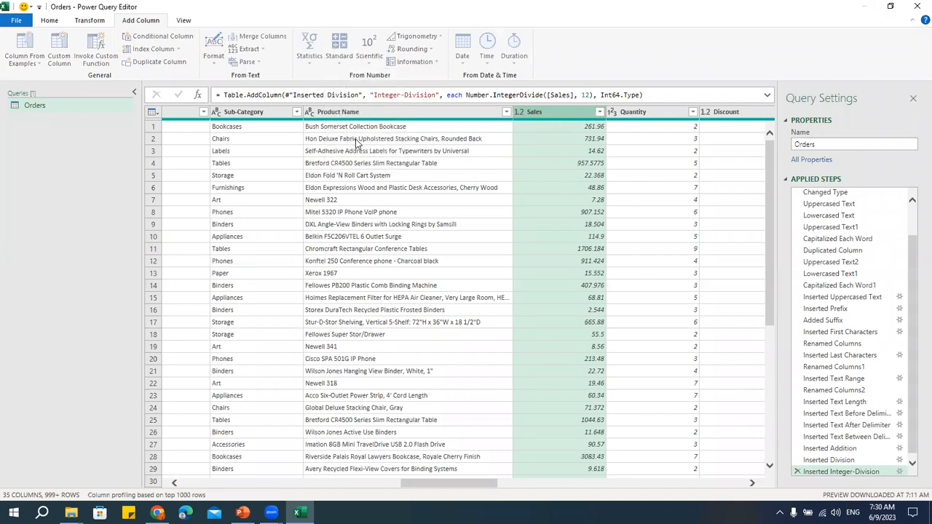
{"action": "left_click", "coordinate": [354, 255]}
{"action": "type", "text": "12"}
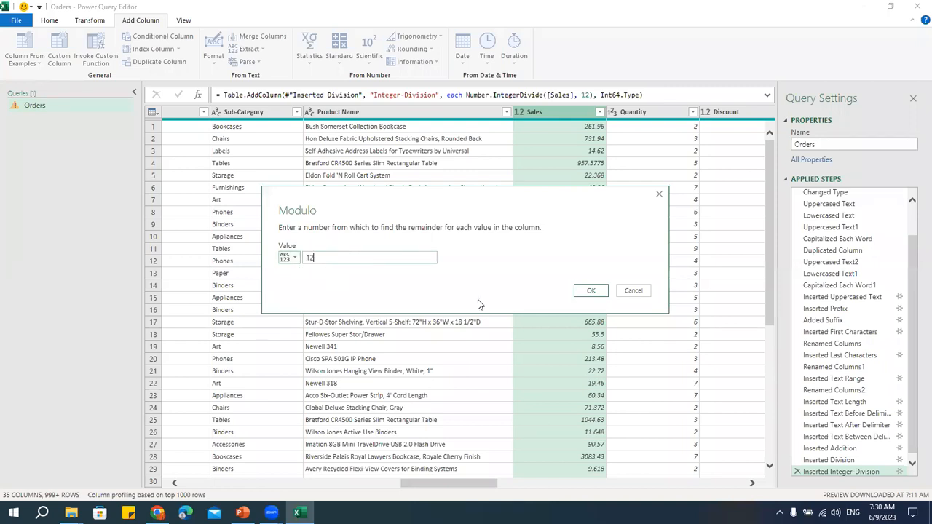
{"action": "left_click", "coordinate": [590, 290]}
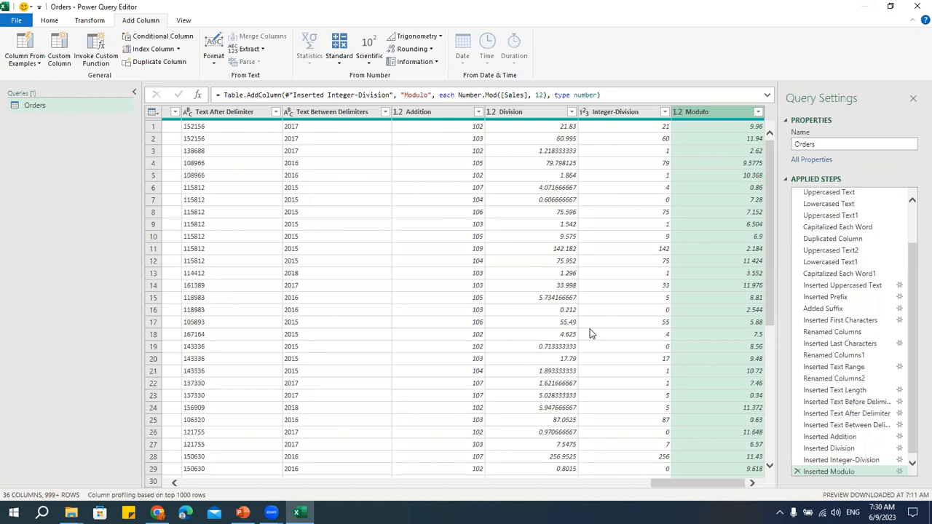
Step: Add a new column that rounds the Division values to 2 decimal places, and view it at the table's end
{"action": "left_click", "coordinate": [514, 112]}
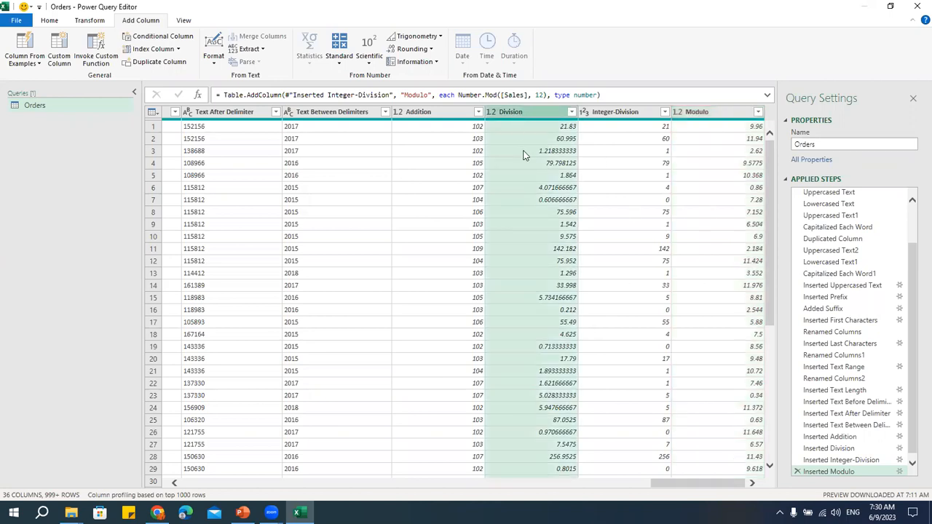
{"action": "left_click", "coordinate": [369, 58]}
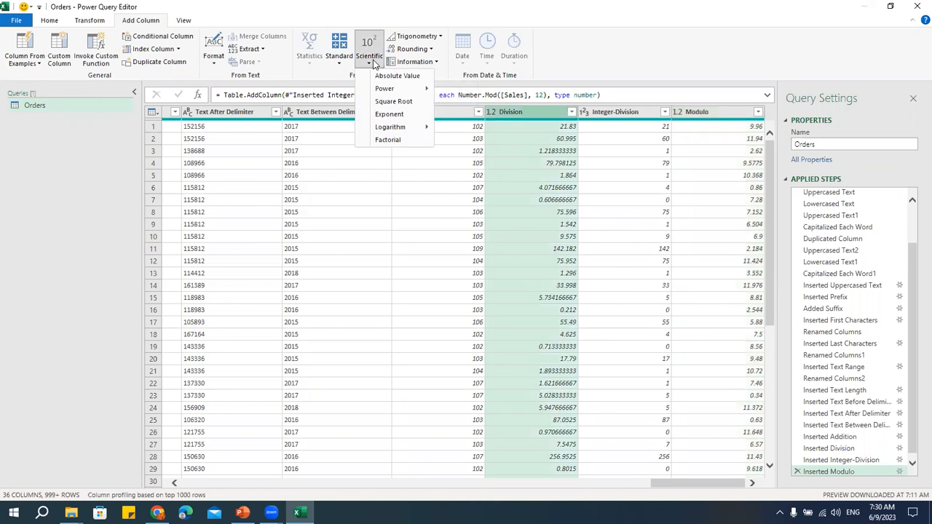
{"action": "left_click", "coordinate": [421, 51]}
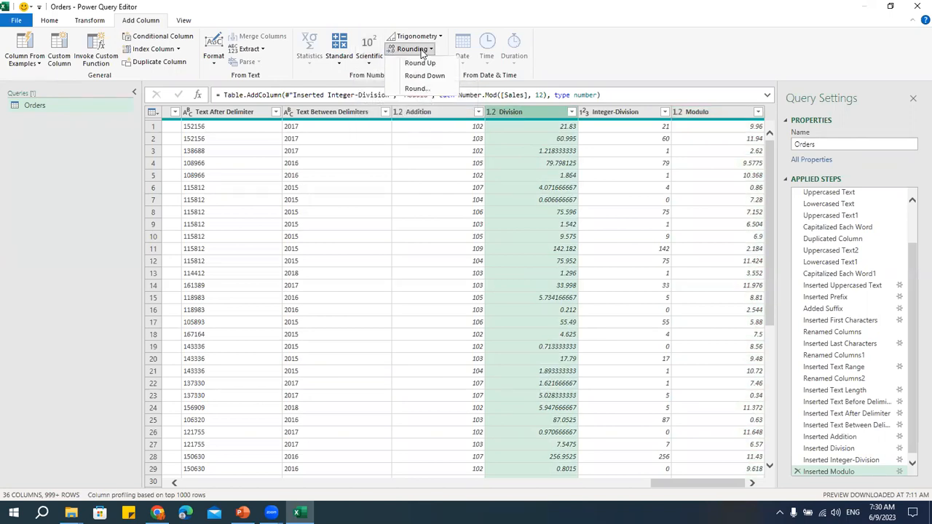
{"action": "left_click", "coordinate": [428, 88]}
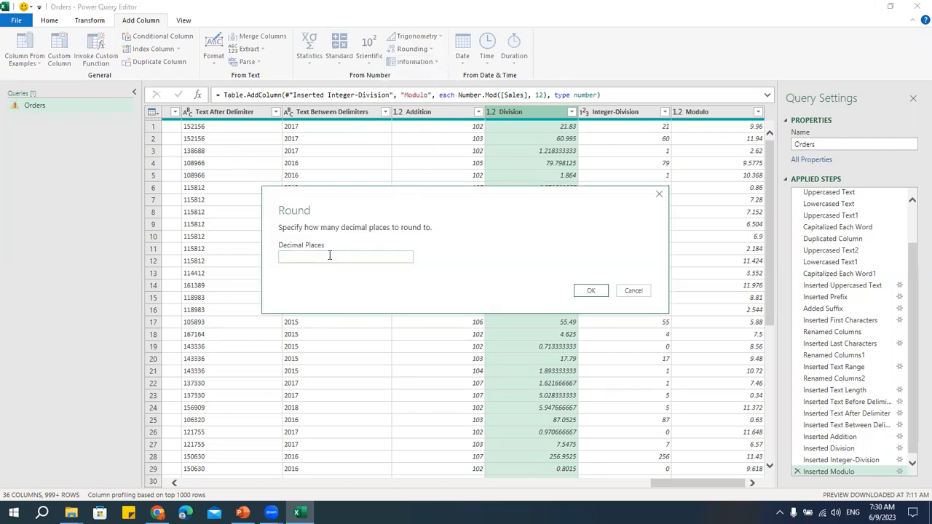
{"action": "type", "text": "2"}
{"action": "left_click", "coordinate": [587, 291]}
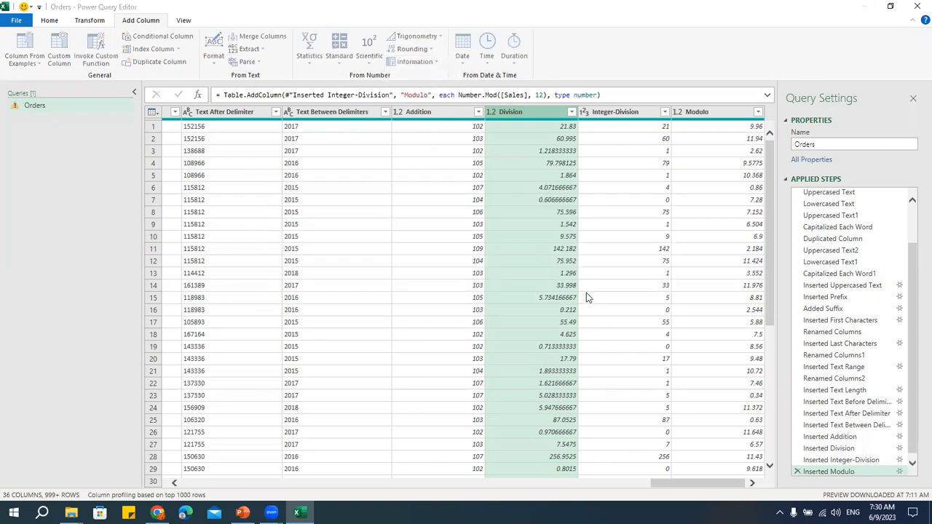
{"action": "left_click", "coordinate": [751, 485]}
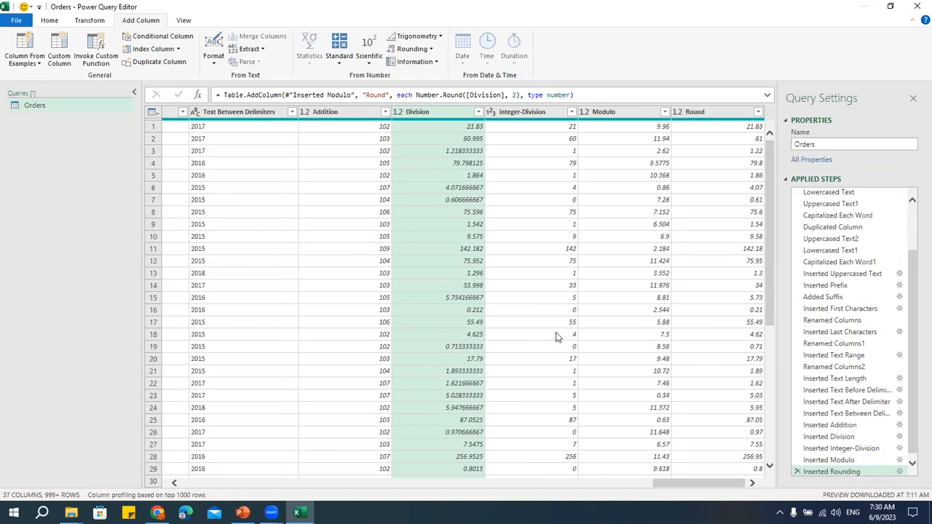
Step: Examine the Profit column's filter list for negative values, leaving the column unfiltered
{"action": "left_click", "coordinate": [452, 483]}
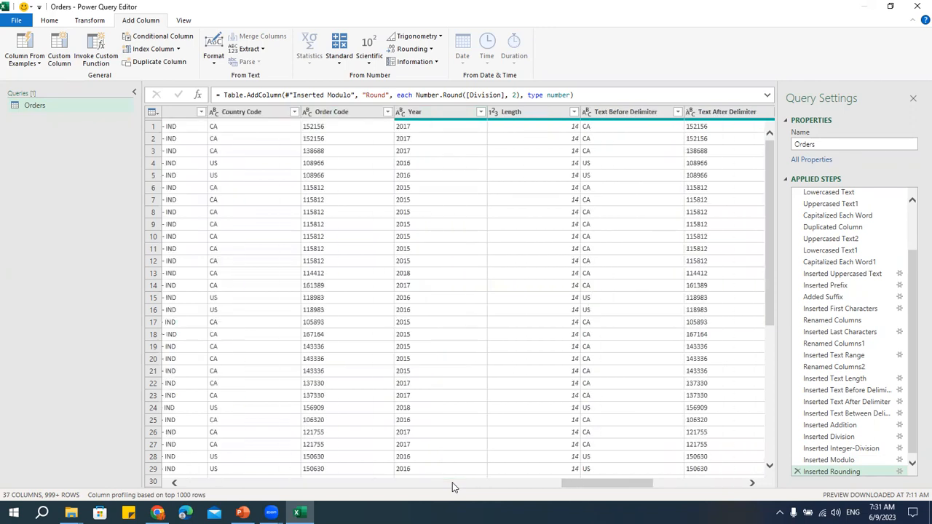
{"action": "left_click_drag", "start_coordinate": [613, 482], "coordinate": [476, 493]}
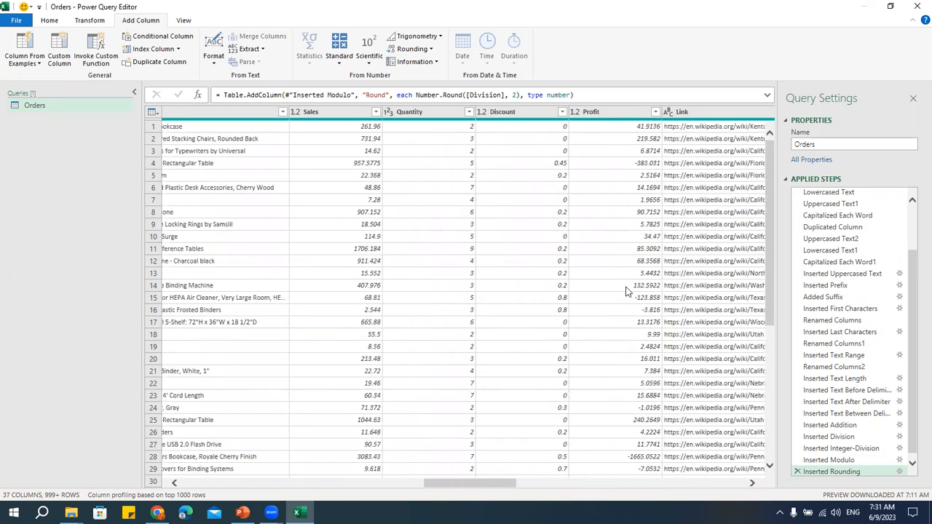
{"action": "left_click", "coordinate": [655, 113]}
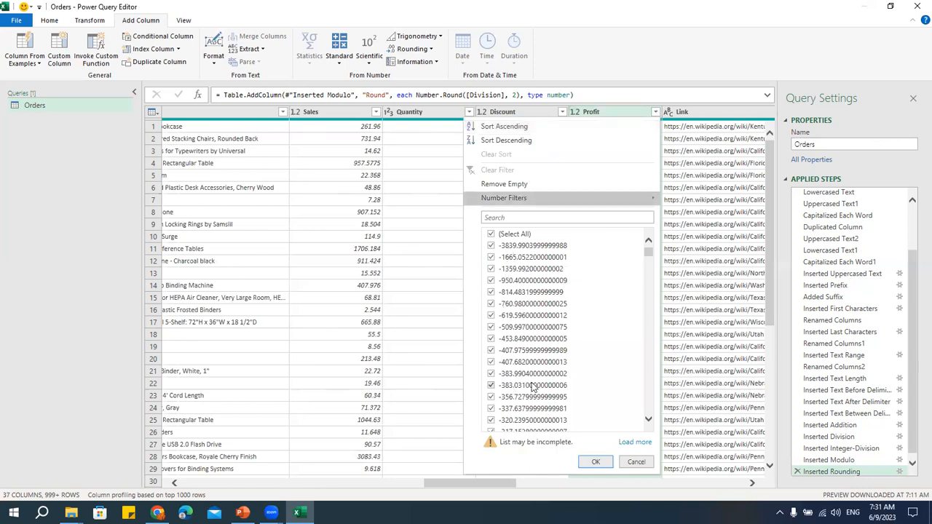
{"action": "left_click", "coordinate": [703, 179]}
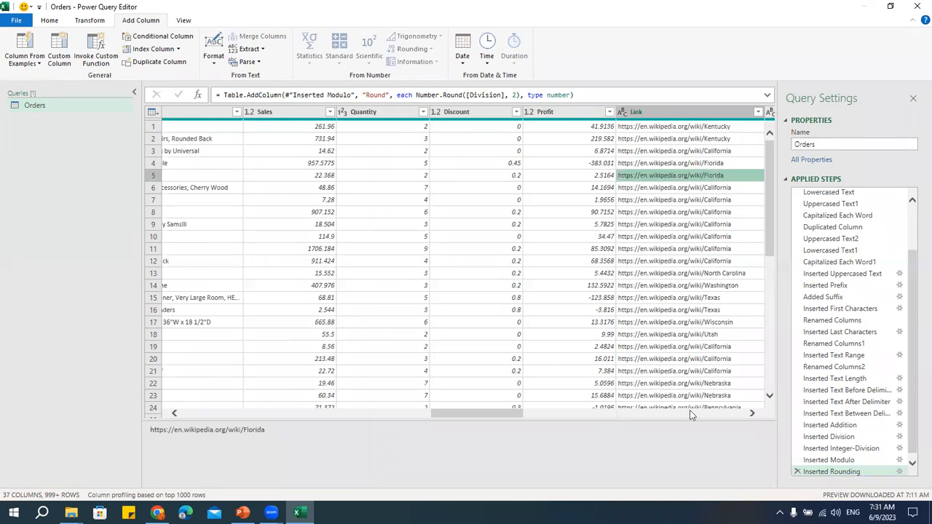
{"action": "left_click", "coordinate": [735, 415]}
{"action": "left_click", "coordinate": [737, 415]}
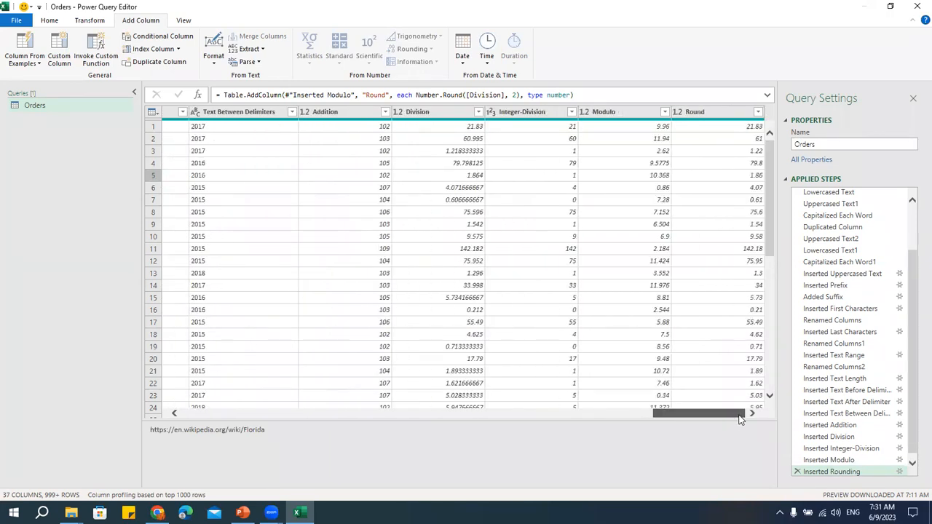
{"action": "left_click", "coordinate": [558, 413]}
{"action": "left_click", "coordinate": [558, 412]}
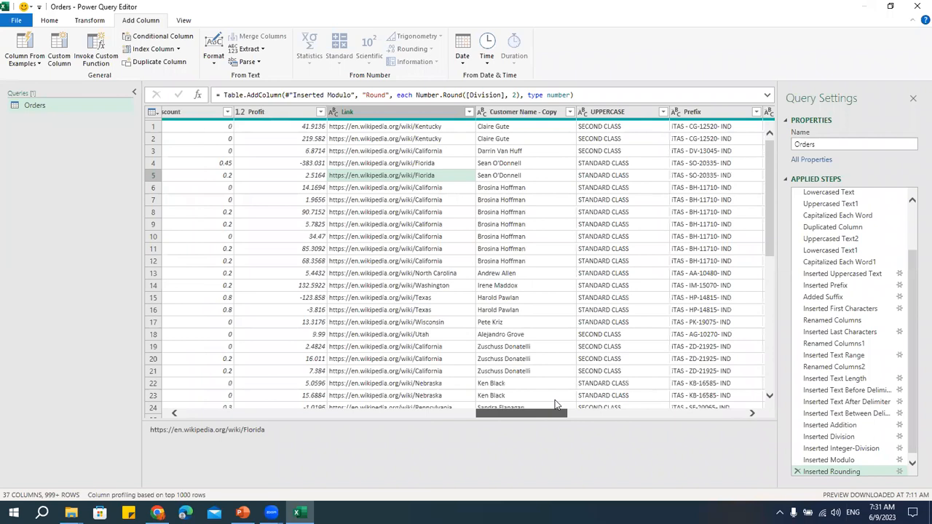
Step: Add a new column with the absolute value of Profit, and check the new column's filter list without applying a filter
{"action": "left_click", "coordinate": [518, 115]}
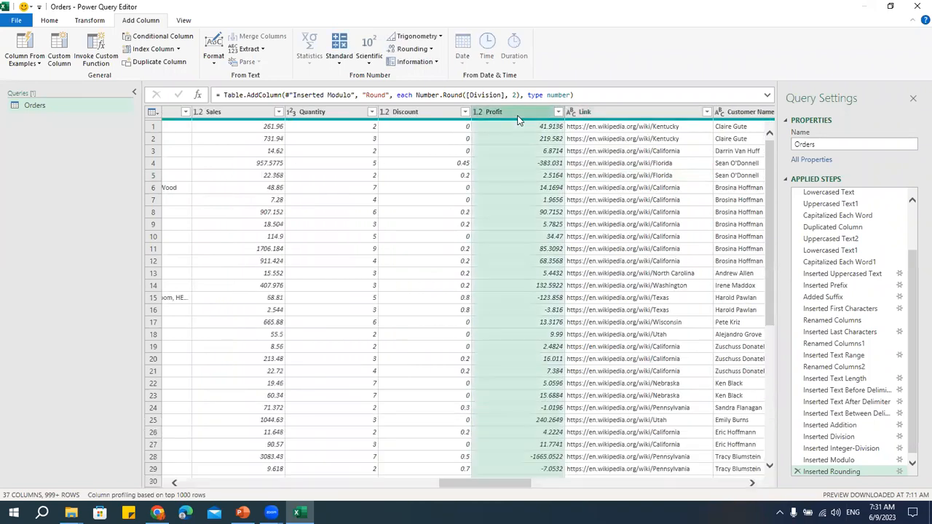
{"action": "left_click", "coordinate": [369, 61]}
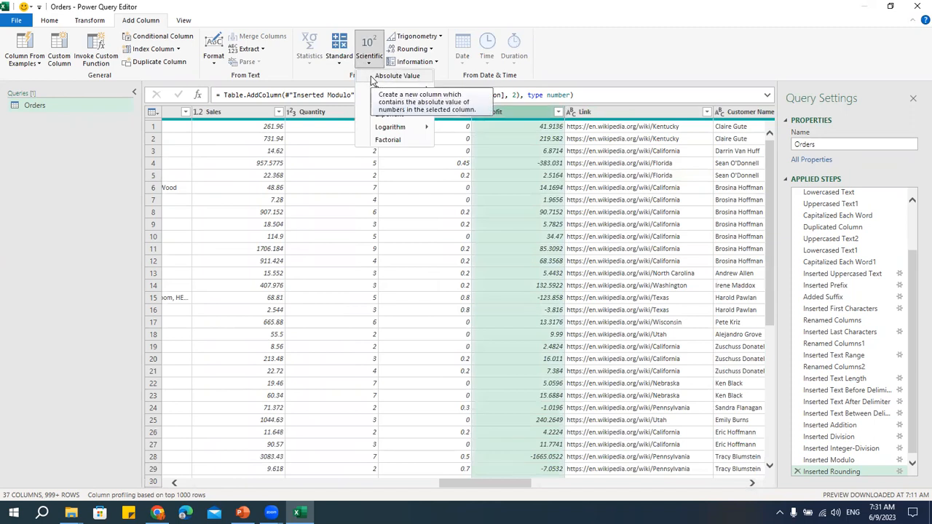
{"action": "left_click", "coordinate": [373, 76]}
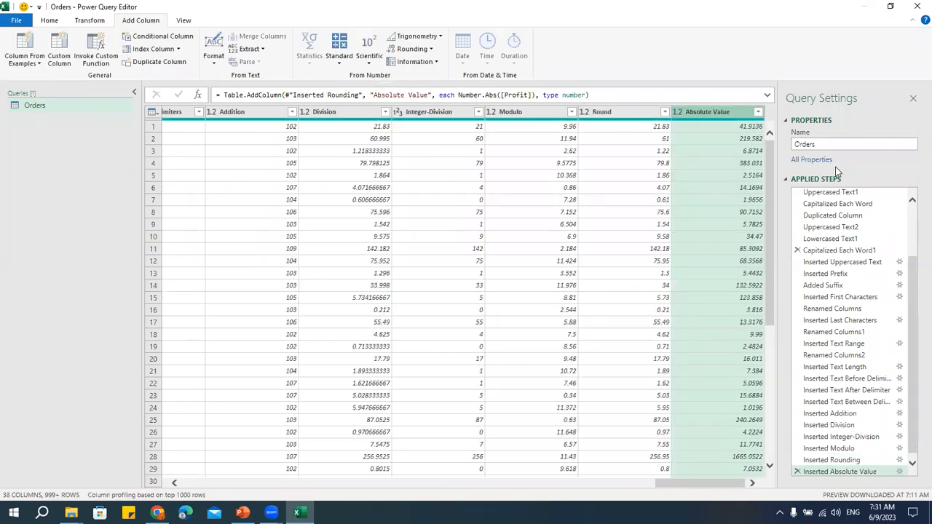
{"action": "left_click", "coordinate": [758, 113]}
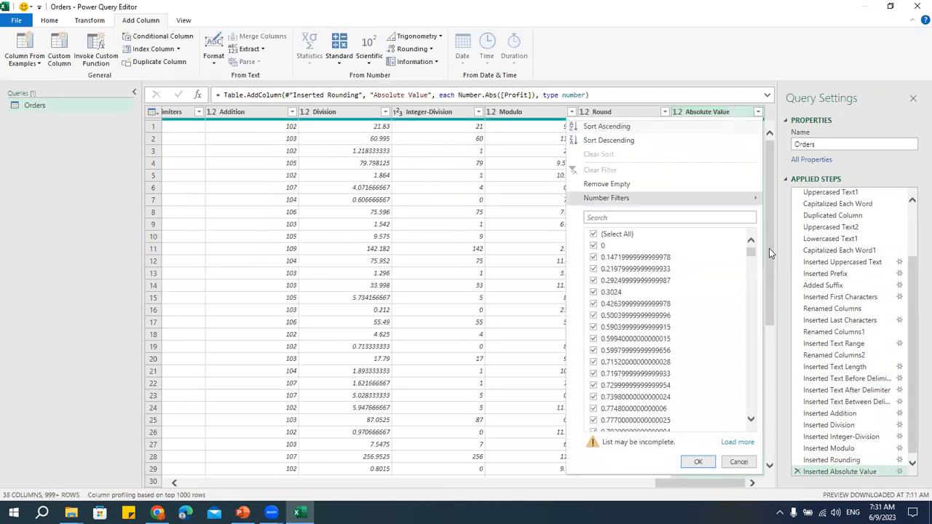
{"action": "mouse_move", "coordinate": [751, 250]}
{"action": "left_mouse_down"}
{"action": "mouse_move", "coordinate": [752, 403]}
{"action": "mouse_move", "coordinate": [750, 245]}
{"action": "left_mouse_up"}
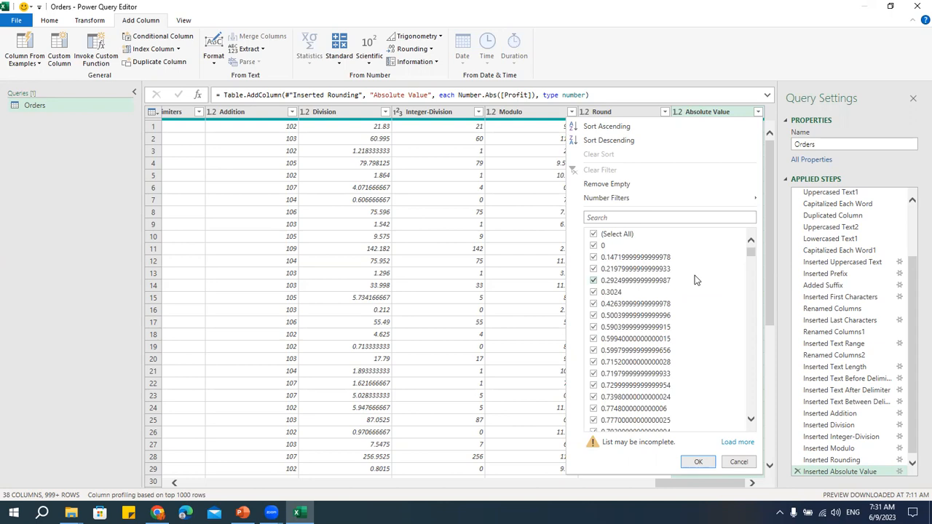
{"action": "left_click", "coordinate": [444, 482]}
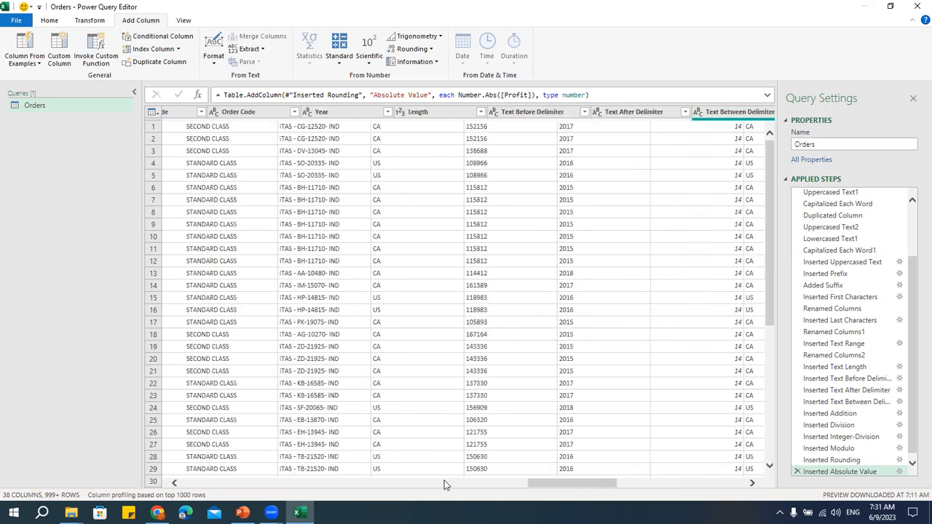
Step: Add a new column with the year extracted from Order Date
{"action": "left_click", "coordinate": [445, 482]}
{"action": "left_click_drag", "start_coordinate": [532, 484], "coordinate": [157, 485]}
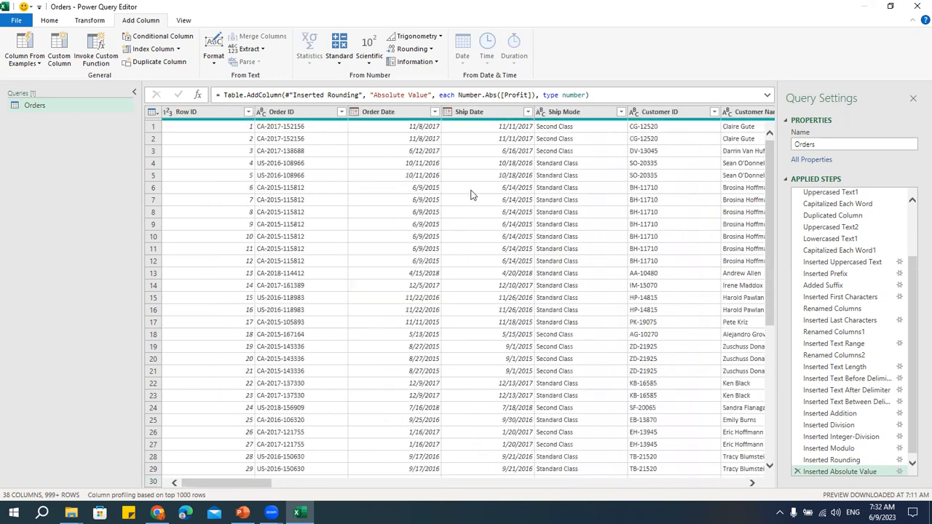
{"action": "left_click", "coordinate": [414, 115]}
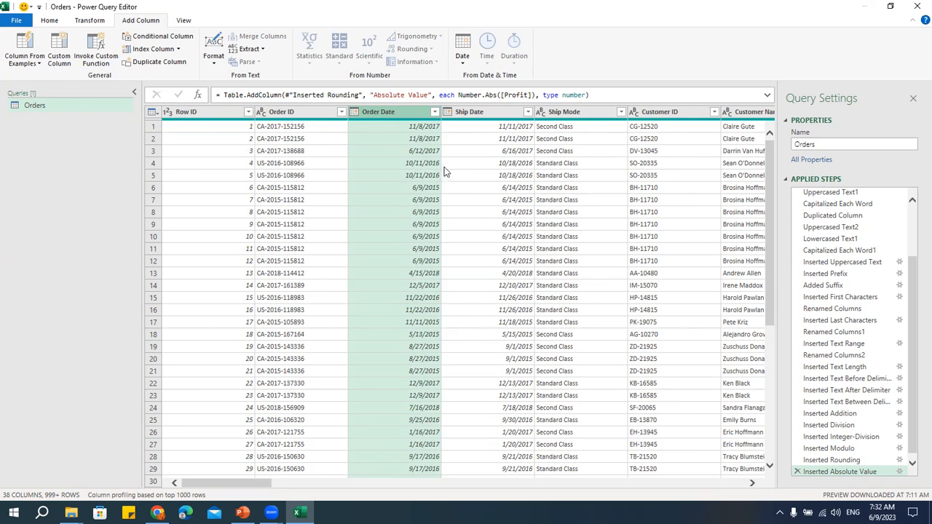
{"action": "left_click", "coordinate": [464, 64]}
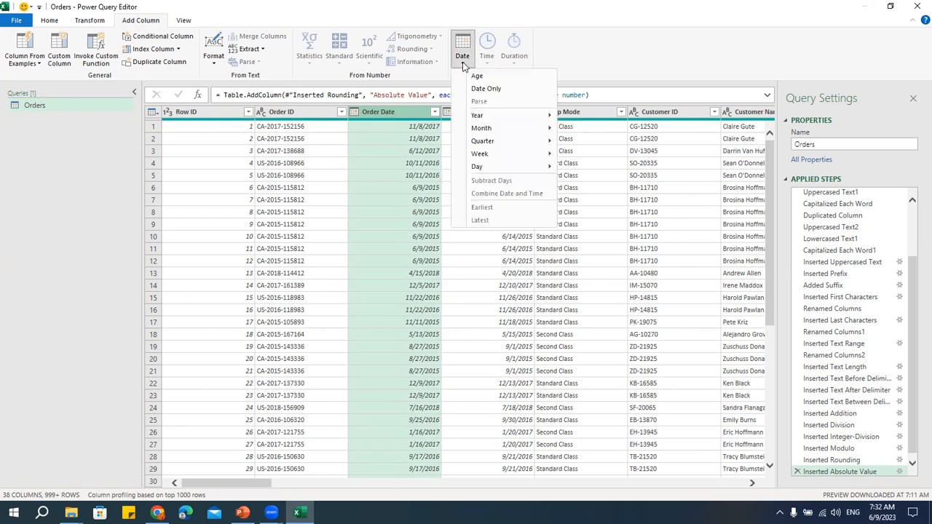
{"action": "mouse_move", "coordinate": [473, 117]}
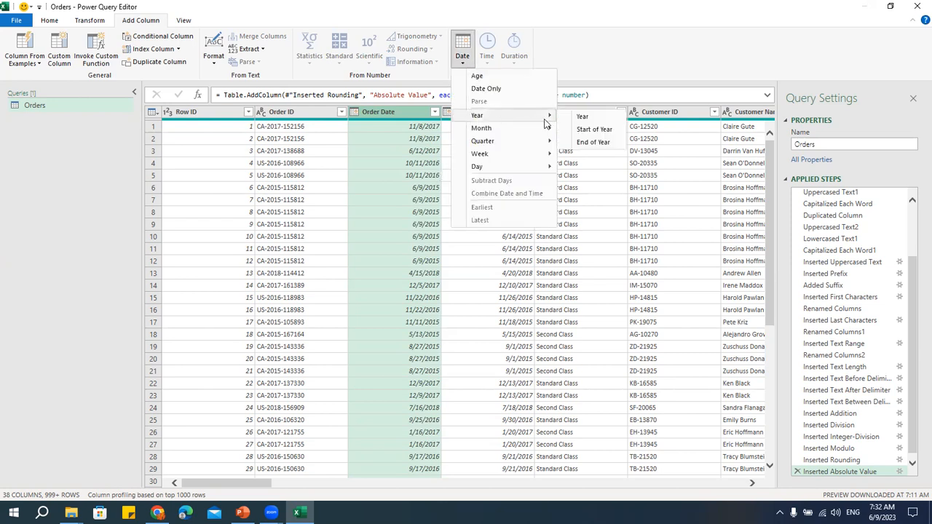
{"action": "left_click", "coordinate": [582, 118]}
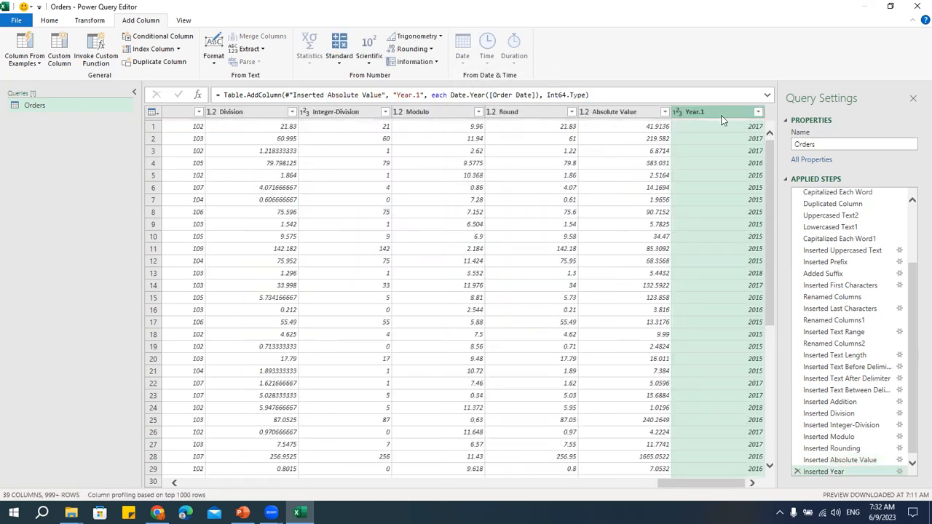
Step: Add a new Start of Year column calculated from Order Date
{"action": "left_click_drag", "start_coordinate": [699, 486], "coordinate": [175, 466]}
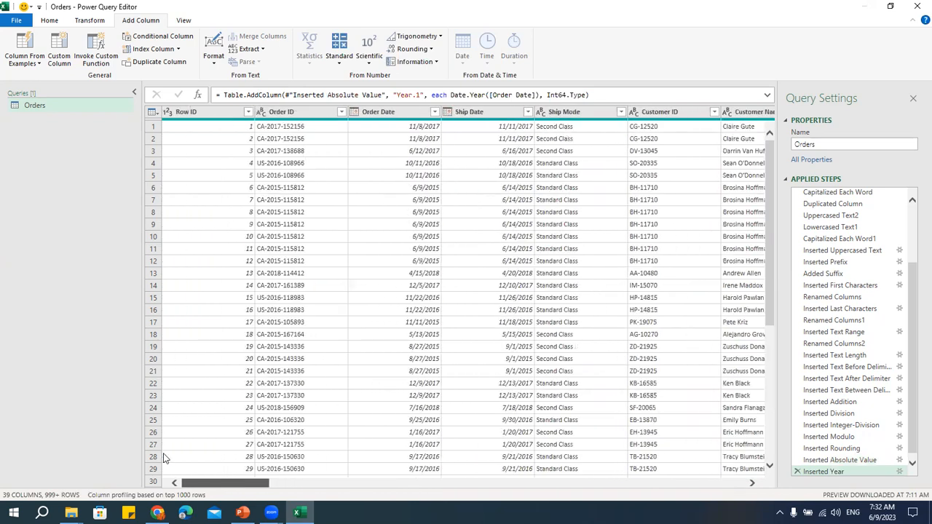
{"action": "left_click", "coordinate": [410, 128]}
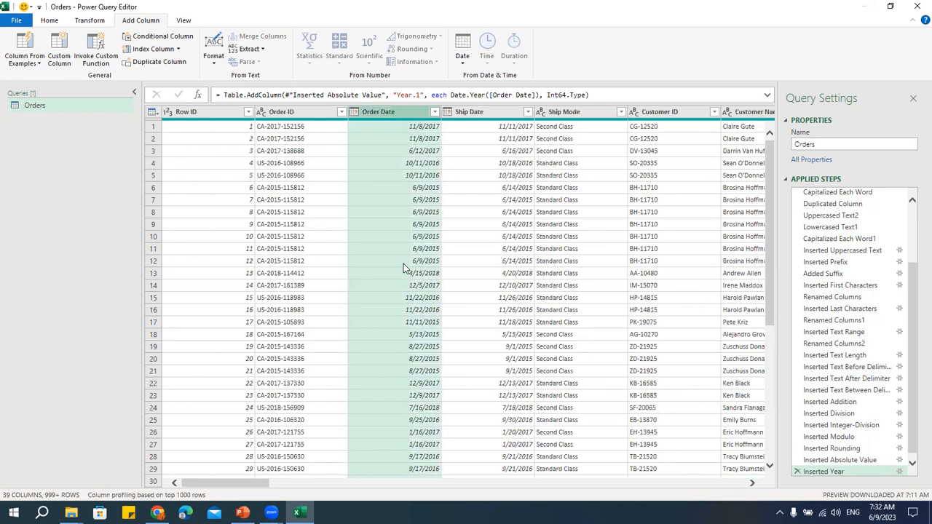
{"action": "left_click", "coordinate": [88, 21]}
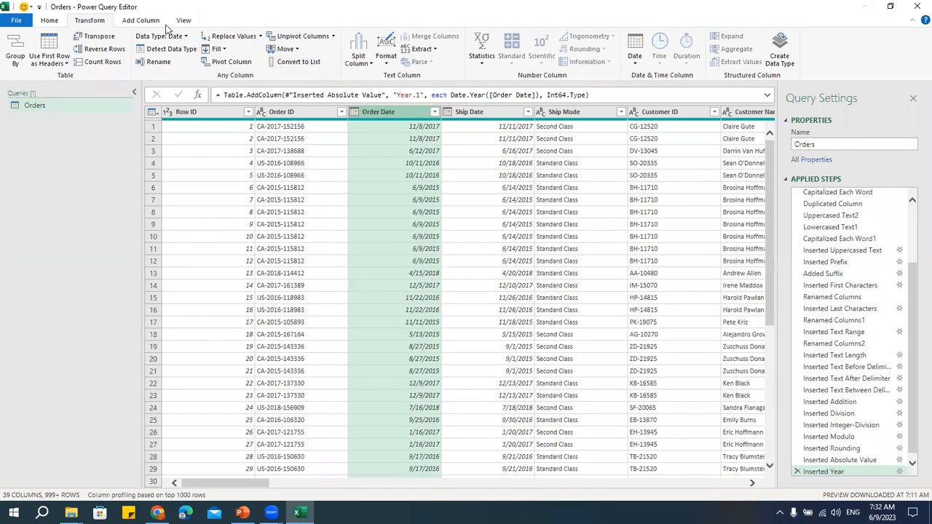
{"action": "left_click", "coordinate": [141, 21]}
{"action": "left_click", "coordinate": [463, 61]}
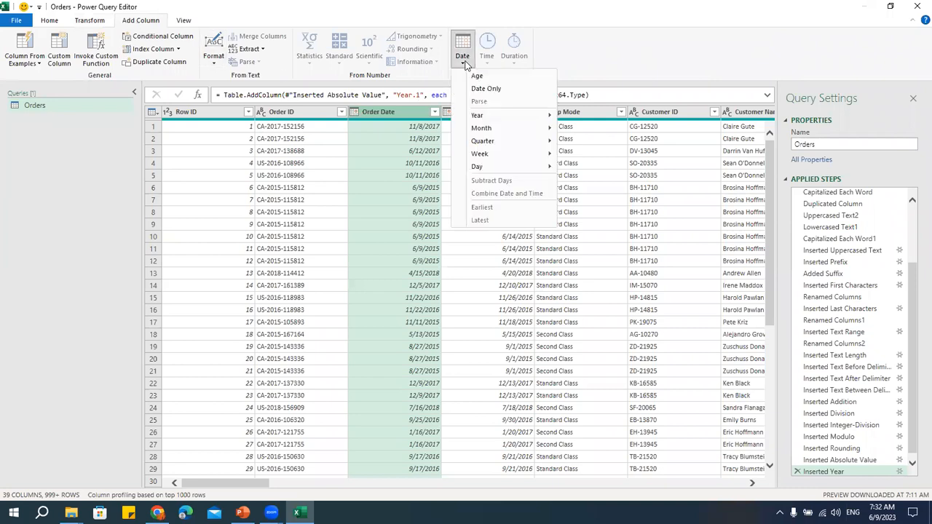
{"action": "mouse_move", "coordinate": [478, 116]}
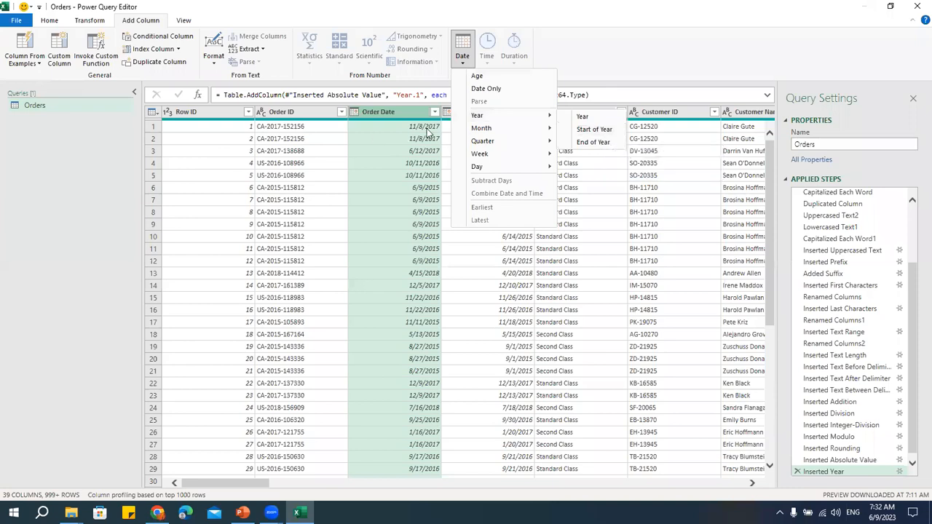
{"action": "left_click", "coordinate": [596, 130]}
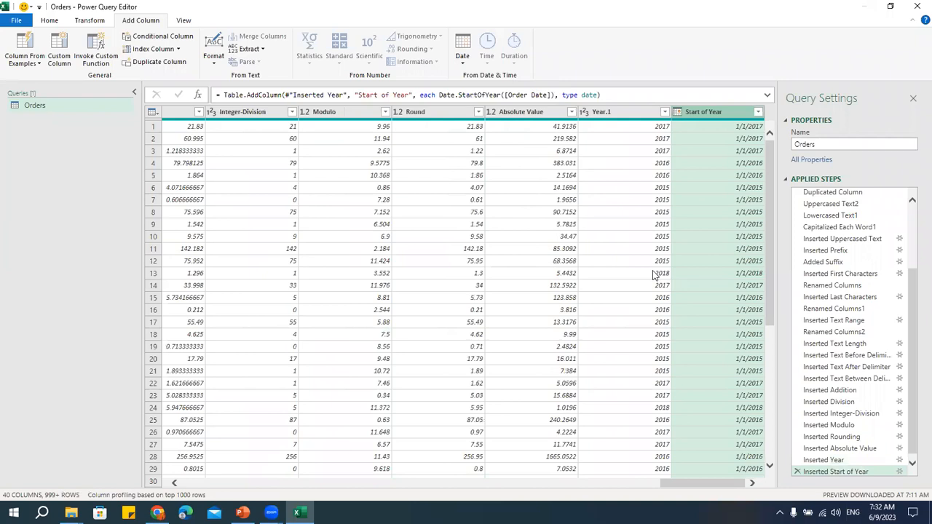
Step: Add a new End of Year column calculated from Order Date
{"action": "left_click_drag", "start_coordinate": [686, 484], "coordinate": [190, 470]}
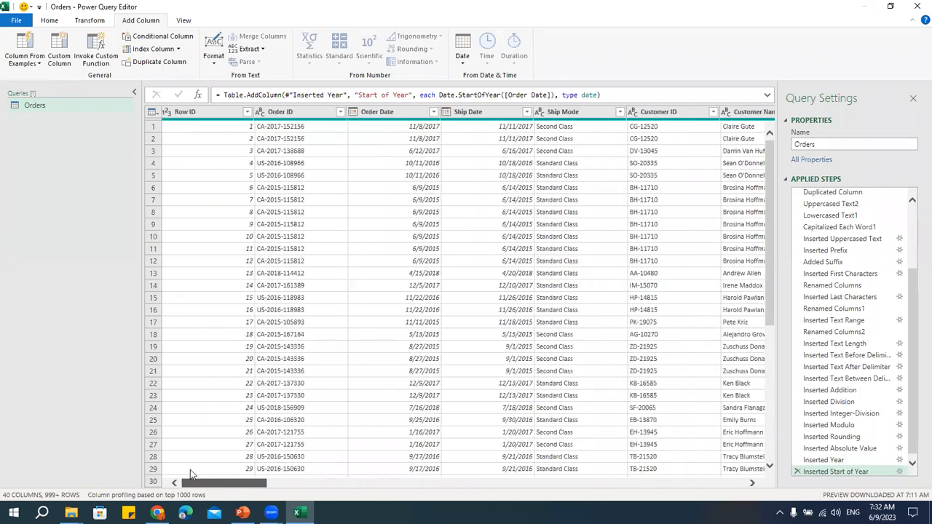
{"action": "left_click", "coordinate": [398, 117]}
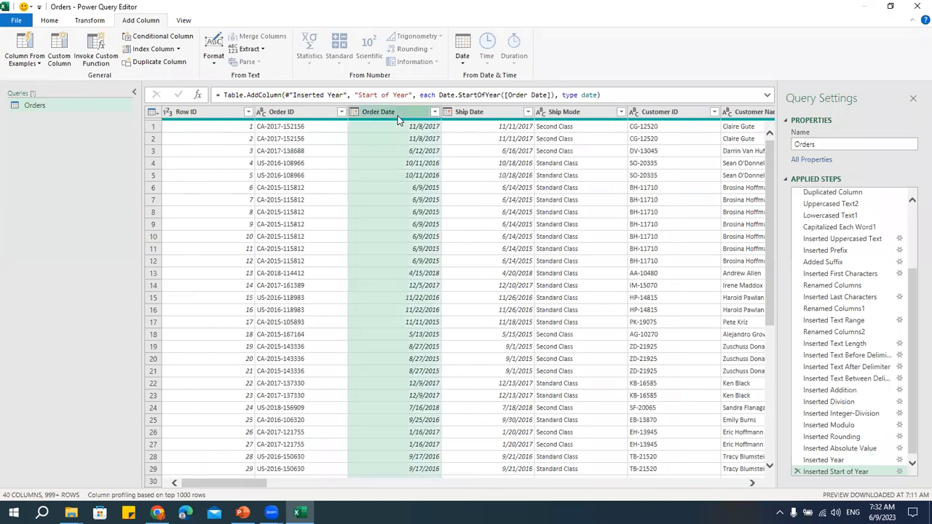
{"action": "left_click", "coordinate": [464, 60]}
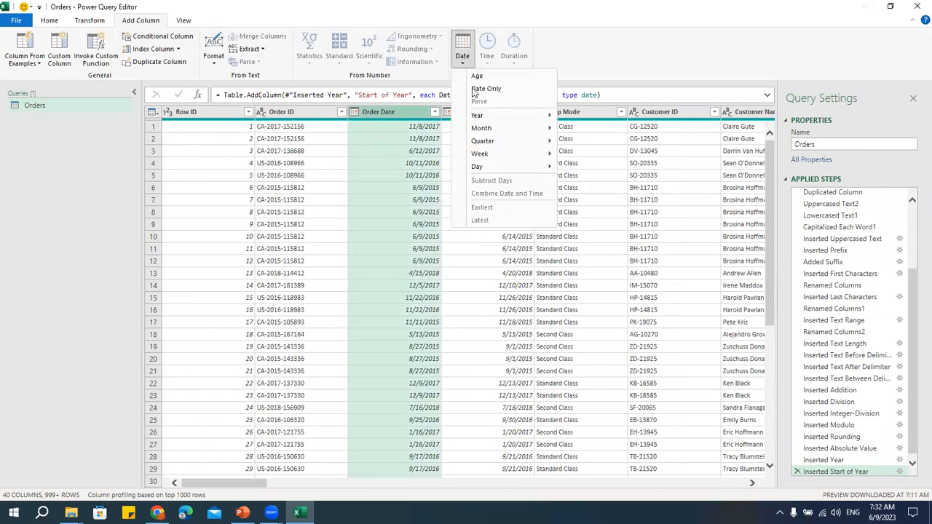
{"action": "mouse_move", "coordinate": [480, 123]}
{"action": "left_click", "coordinate": [589, 142]}
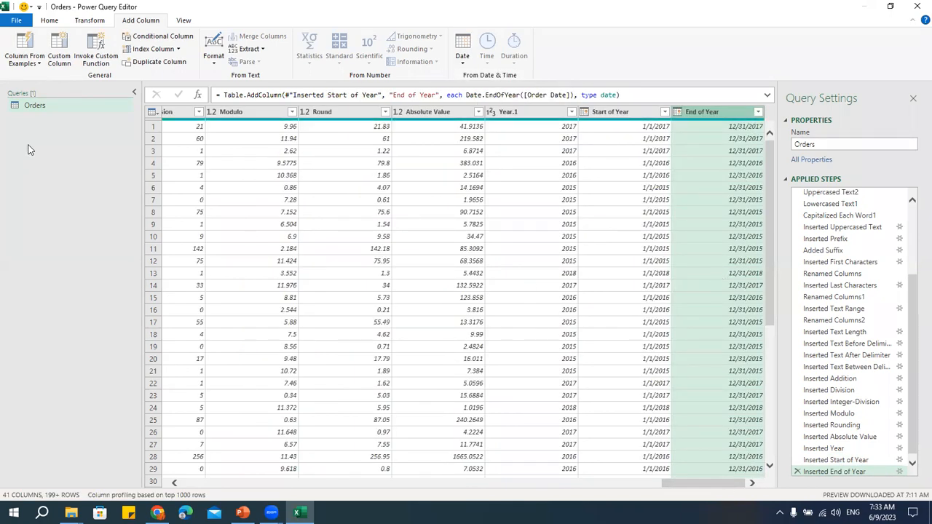
Step: Duplicate the Orders query and keep only the Order Date column in the copy
{"action": "right_click", "coordinate": [36, 107]}
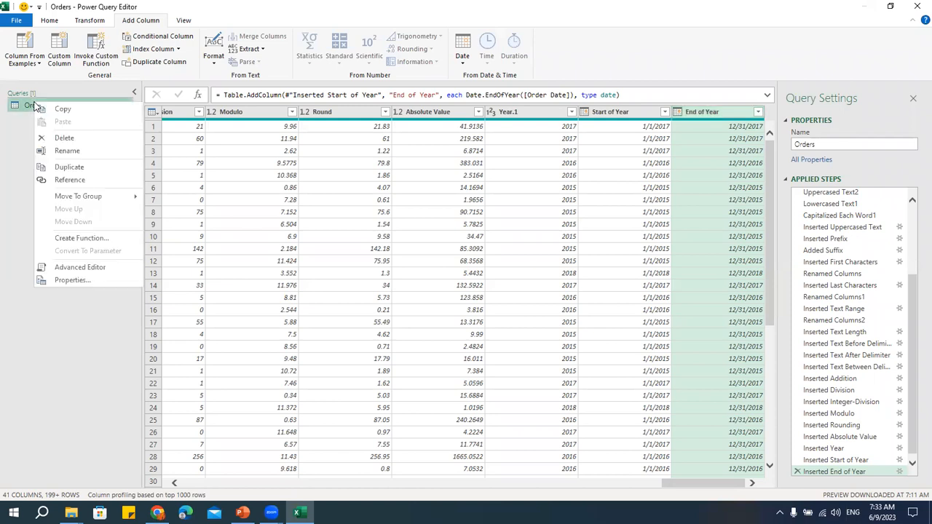
{"action": "left_click", "coordinate": [85, 166]}
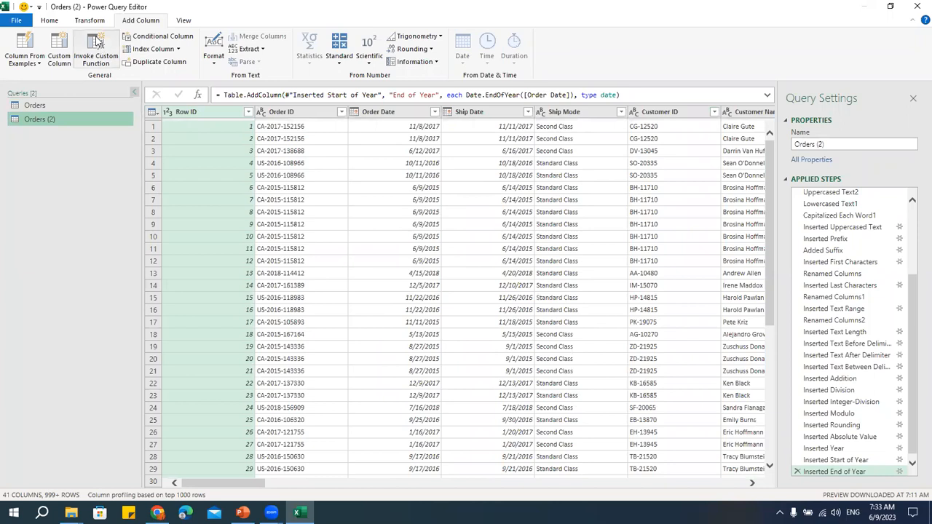
{"action": "left_click", "coordinate": [51, 21]}
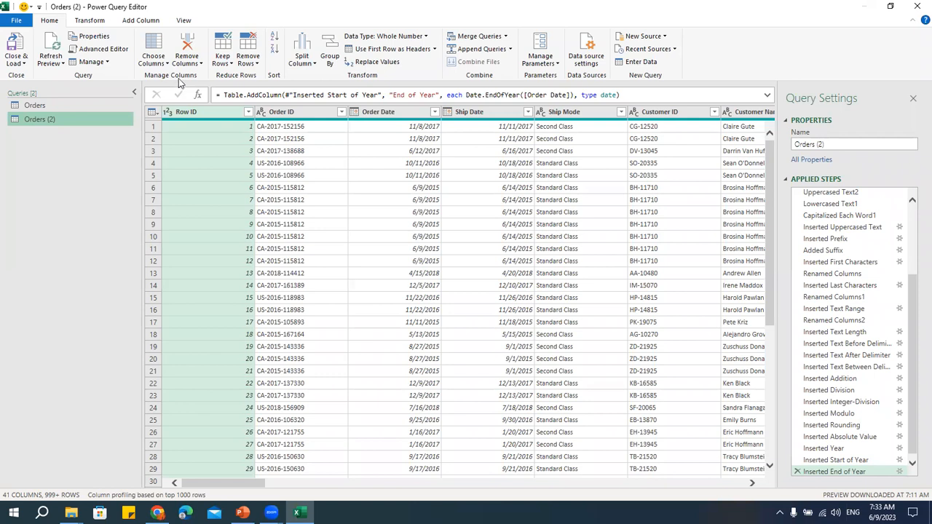
{"action": "left_click", "coordinate": [163, 64]}
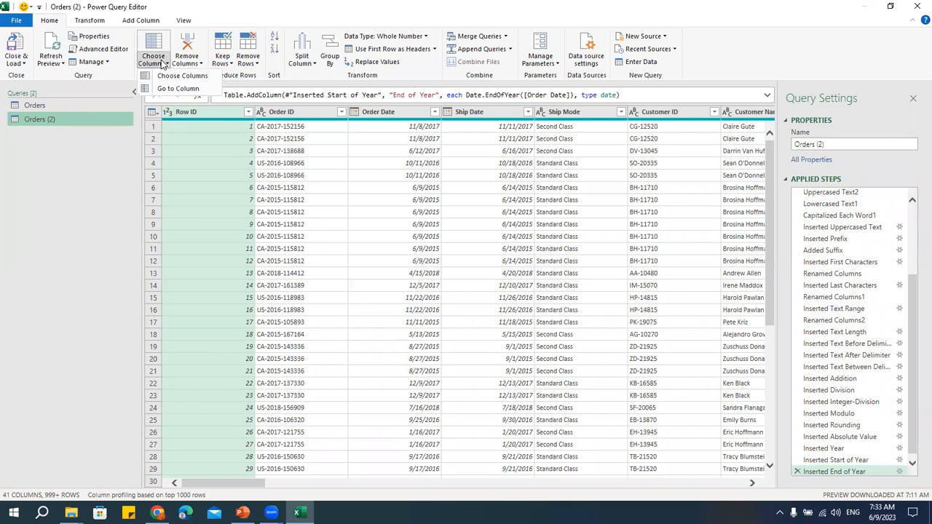
{"action": "left_click", "coordinate": [167, 87]}
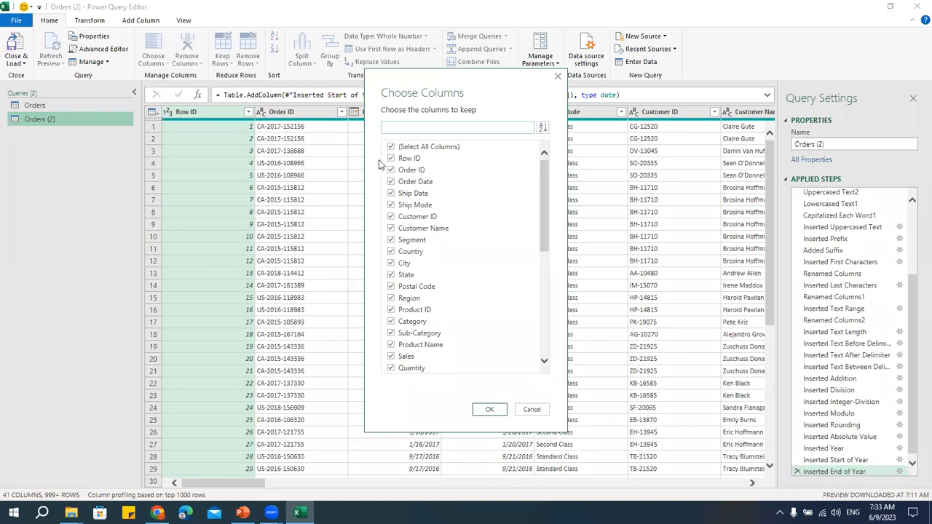
{"action": "left_click", "coordinate": [391, 147]}
{"action": "left_click", "coordinate": [391, 183]}
{"action": "left_click", "coordinate": [489, 408]}
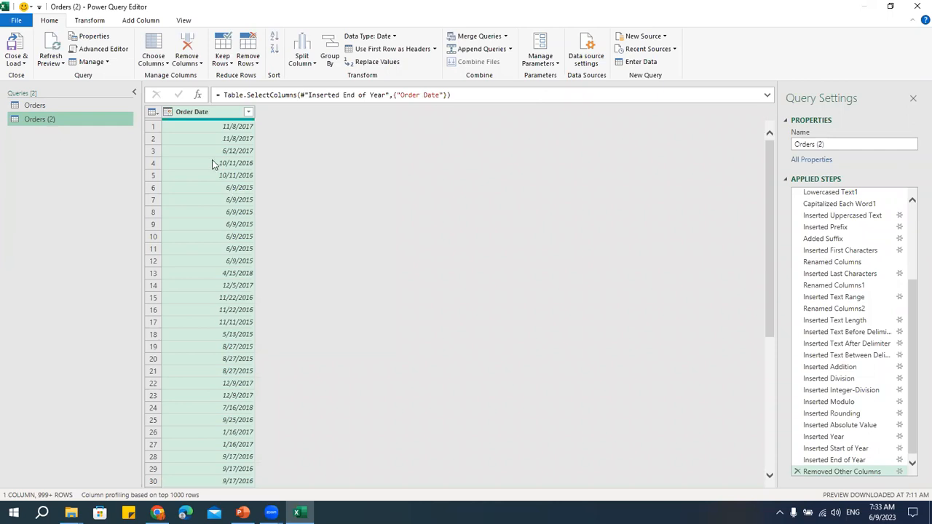
Step: Add a new column with the month number of Order Date in the duplicated query
{"action": "left_click", "coordinate": [215, 117]}
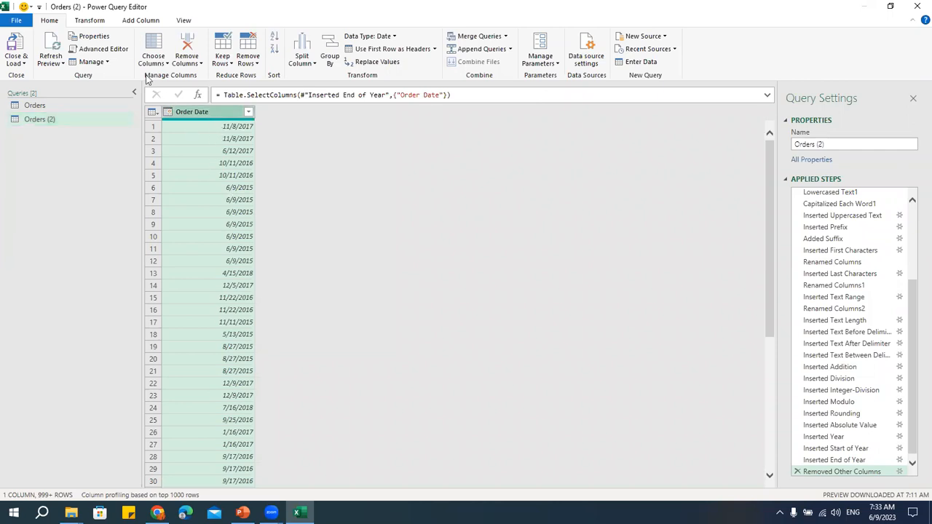
{"action": "left_click", "coordinate": [131, 22]}
{"action": "left_click", "coordinate": [463, 55]}
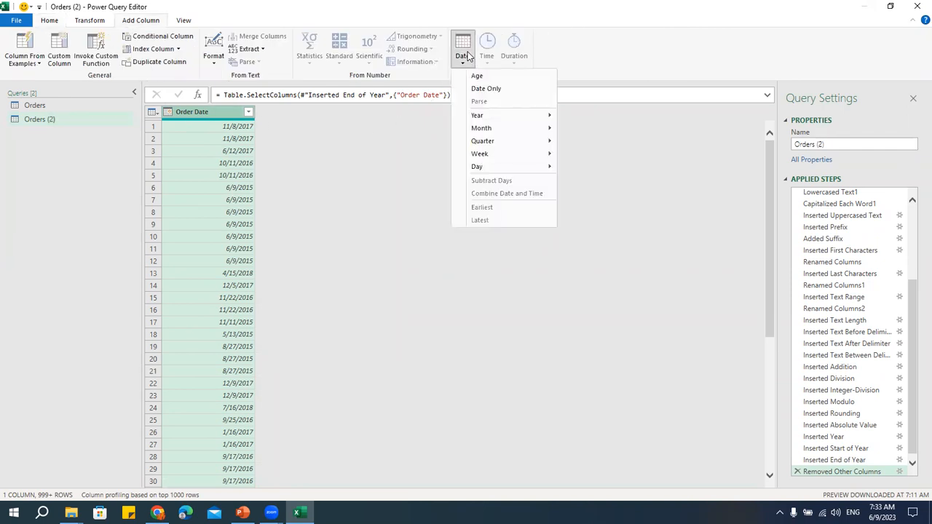
{"action": "mouse_move", "coordinate": [484, 132]}
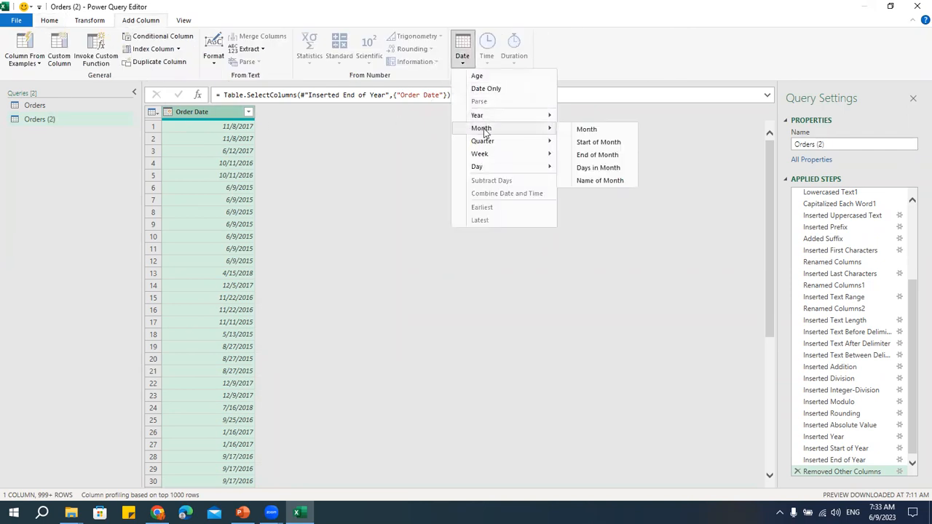
{"action": "left_click", "coordinate": [587, 129]}
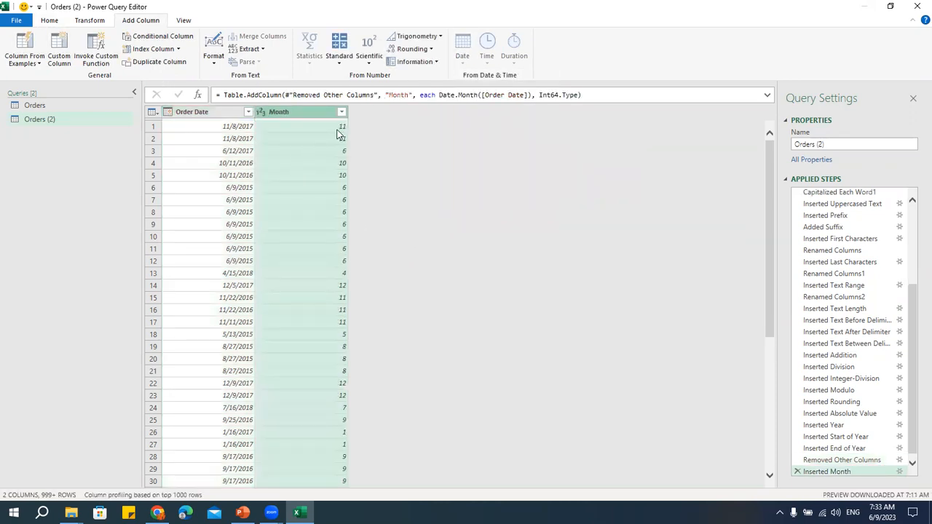
Step: Add a new Start of Month column calculated from Order Date
{"action": "left_click", "coordinate": [221, 117]}
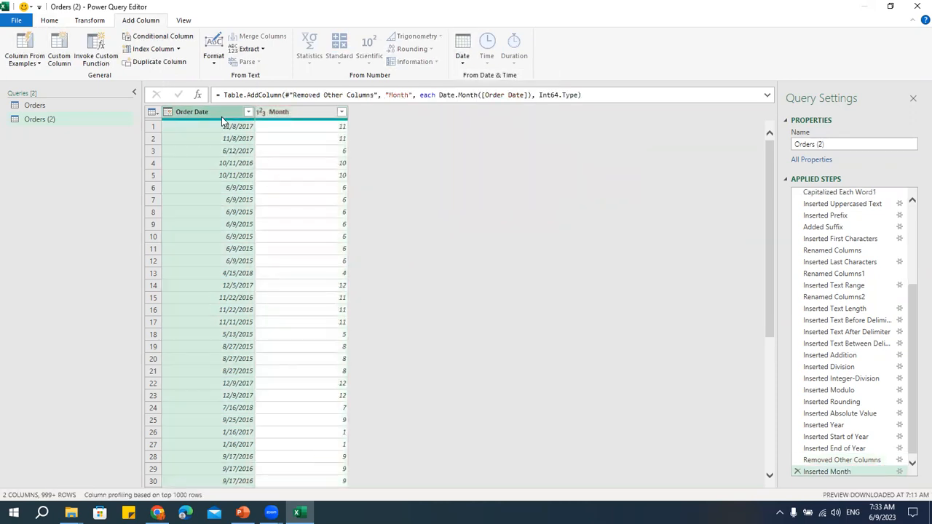
{"action": "left_click", "coordinate": [466, 63]}
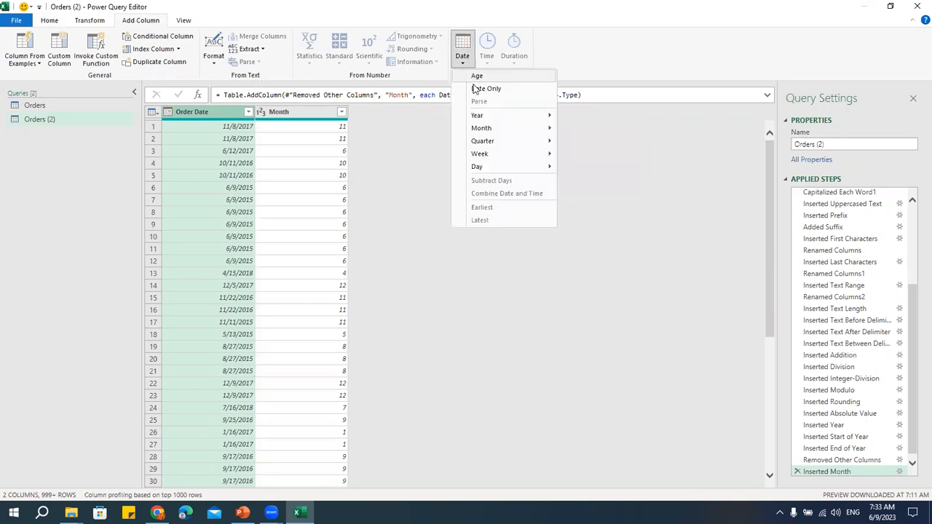
{"action": "mouse_move", "coordinate": [482, 127]}
{"action": "left_click", "coordinate": [599, 142]}
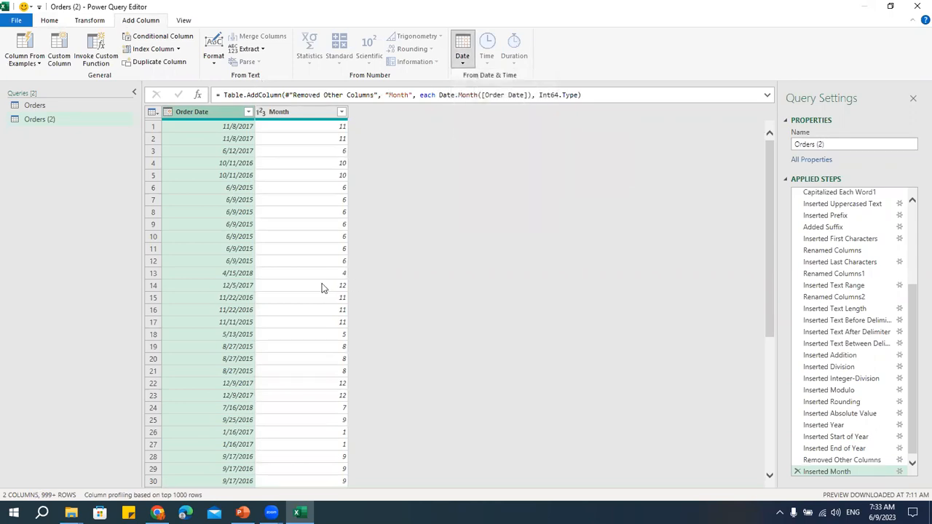
Step: Add a new End of Month column calculated from Order Date
{"action": "left_click", "coordinate": [207, 114]}
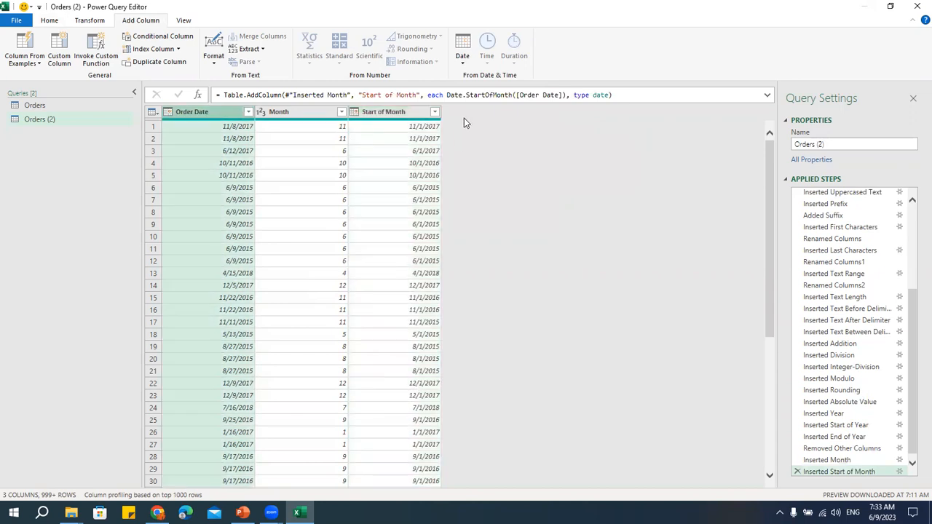
{"action": "left_click", "coordinate": [462, 58]}
{"action": "mouse_move", "coordinate": [506, 135]}
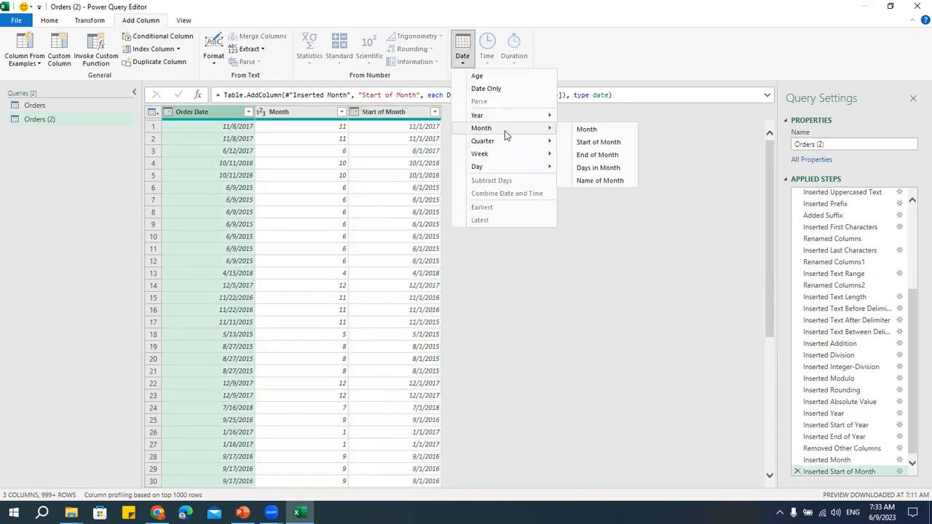
{"action": "left_click", "coordinate": [597, 155]}
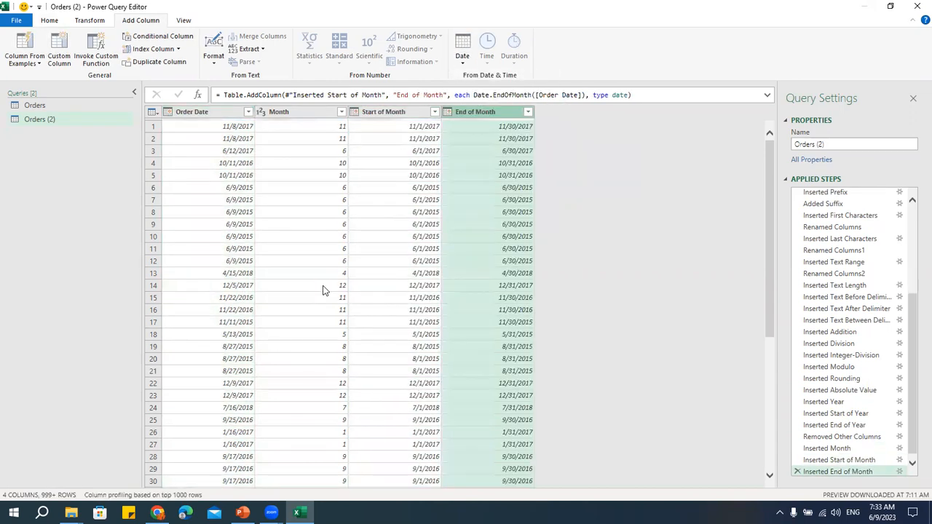
Step: Add a new column with the month name of each Order Date
{"action": "left_click", "coordinate": [223, 114]}
{"action": "left_click", "coordinate": [463, 70]}
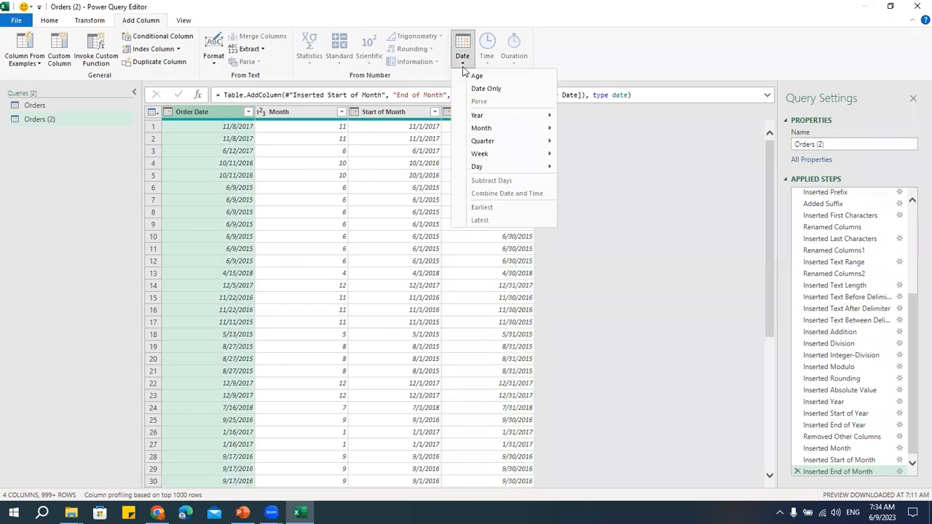
{"action": "mouse_move", "coordinate": [480, 128]}
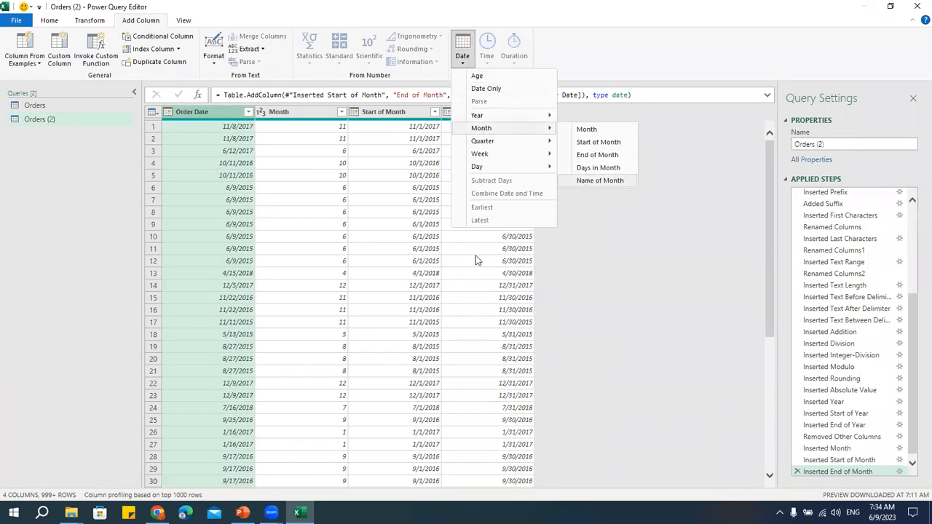
{"action": "left_click", "coordinate": [586, 182]}
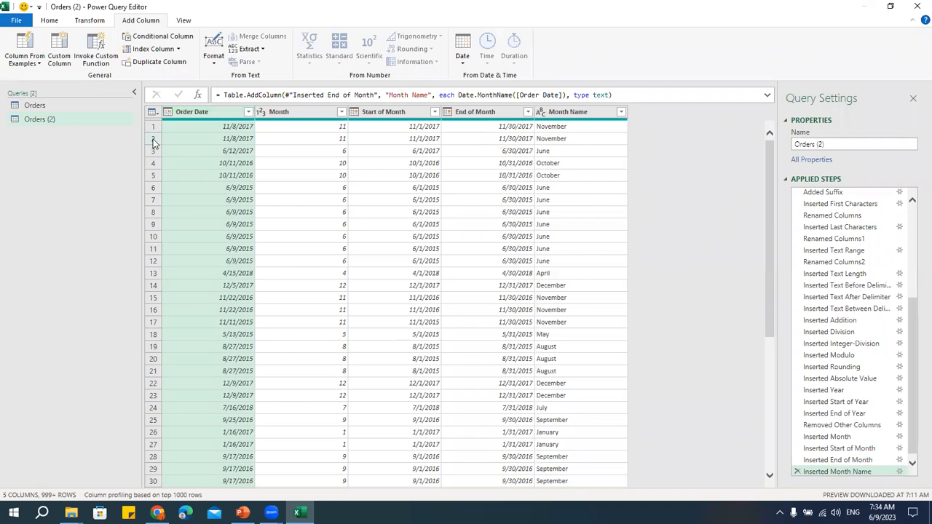
Step: Add a new column with the number of days in the month of each Order Date
{"action": "left_click", "coordinate": [463, 56]}
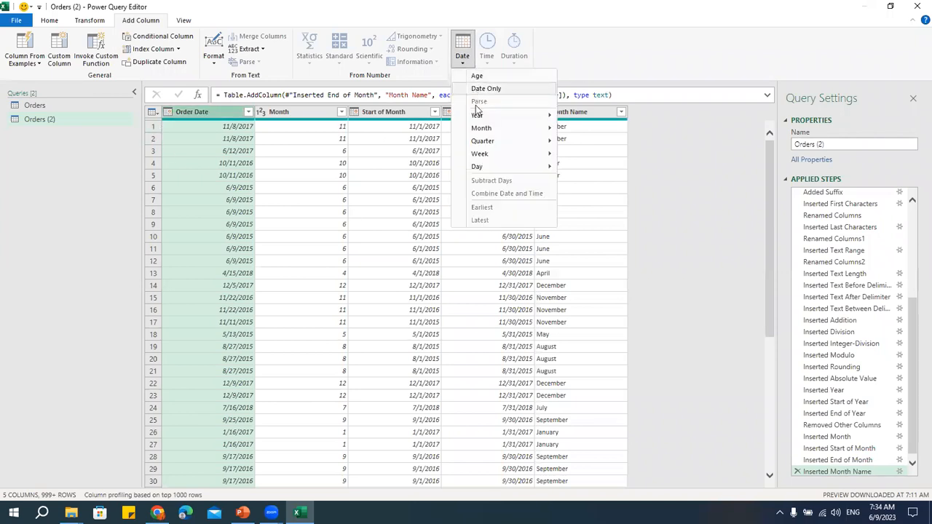
{"action": "mouse_move", "coordinate": [487, 130]}
{"action": "left_click", "coordinate": [598, 168]}
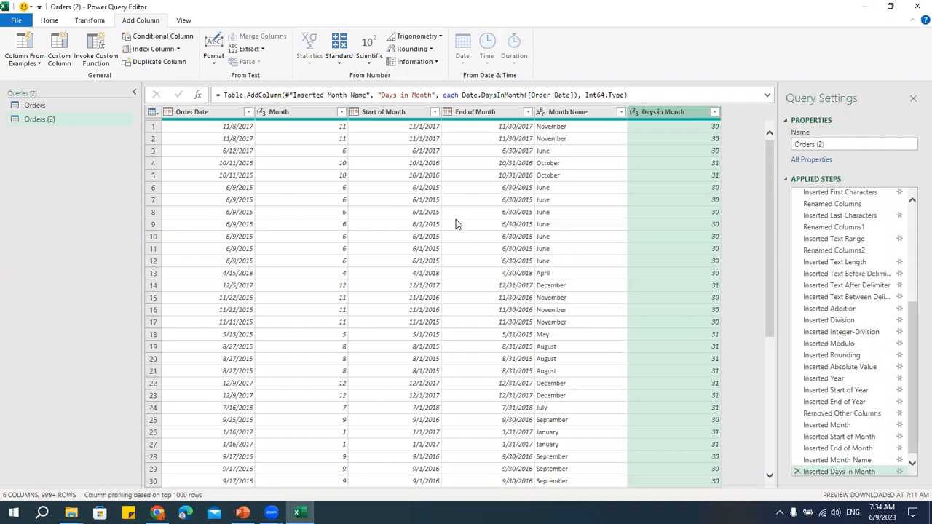
Step: Add a new column with the quarter of the year calculated from Order Date
{"action": "left_click", "coordinate": [233, 117]}
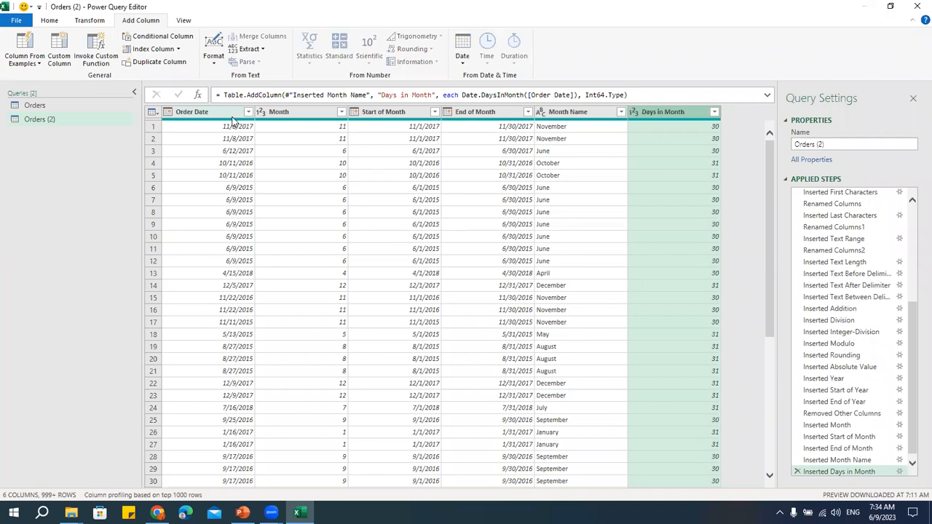
{"action": "left_click", "coordinate": [462, 58]}
{"action": "mouse_move", "coordinate": [483, 145]}
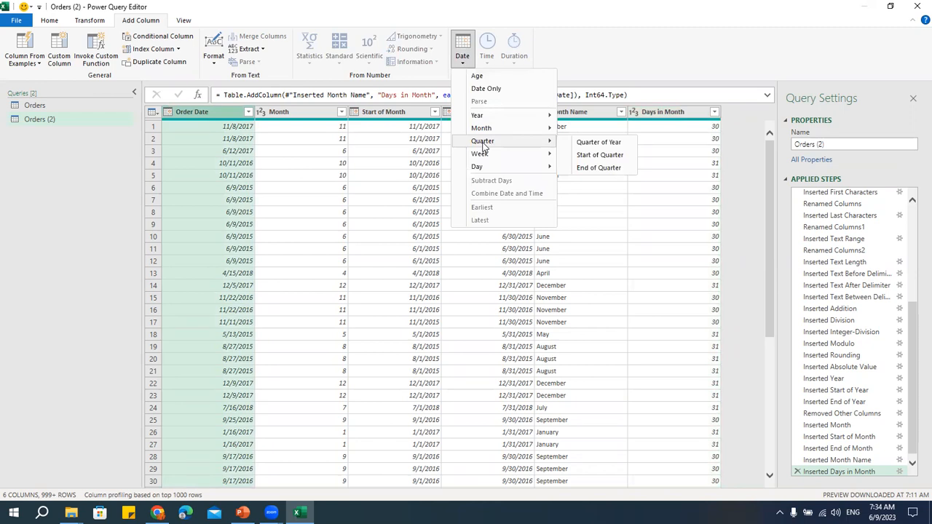
{"action": "left_click", "coordinate": [611, 143]}
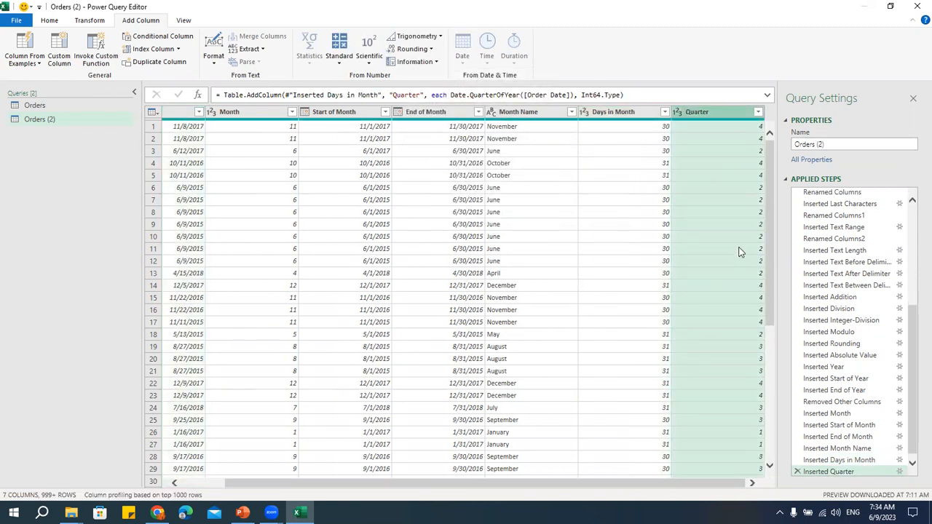
Step: Add a new Start of Quarter column calculated from Order Date
{"action": "left_click_drag", "start_coordinate": [402, 483], "coordinate": [254, 487]}
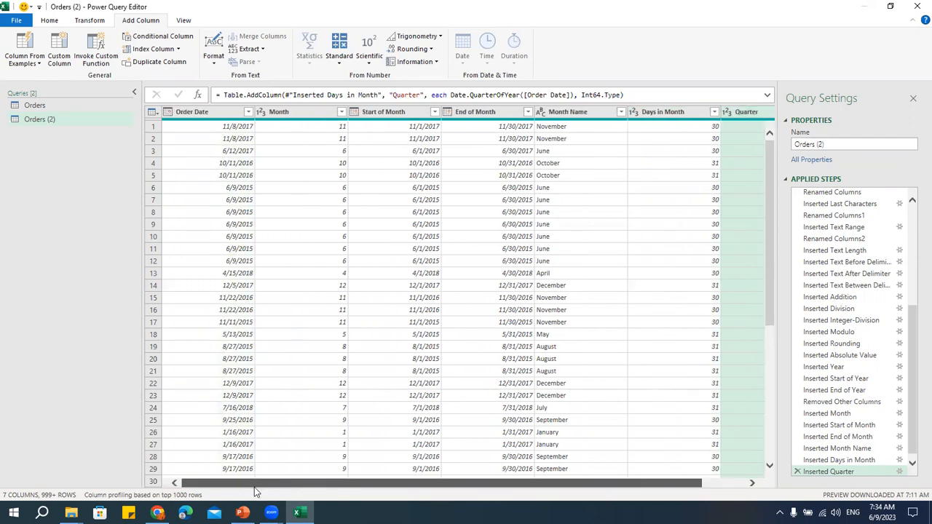
{"action": "left_click", "coordinate": [208, 112]}
{"action": "left_click", "coordinate": [462, 64]}
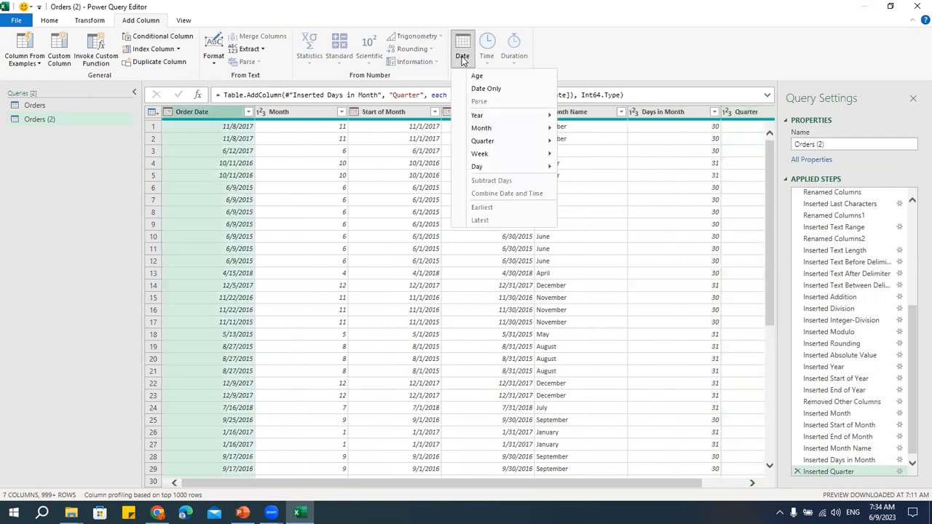
{"action": "mouse_move", "coordinate": [482, 143]}
{"action": "left_click", "coordinate": [589, 156]}
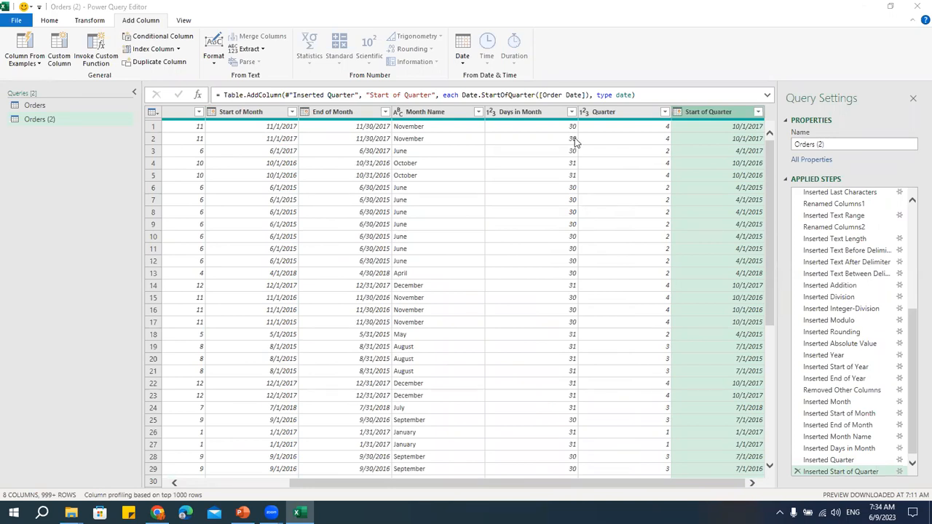
Step: Add an End of Quarter column calculated from the Order Date column in the Orders (2) query
{"action": "left_click_drag", "start_coordinate": [543, 486], "coordinate": [348, 486]}
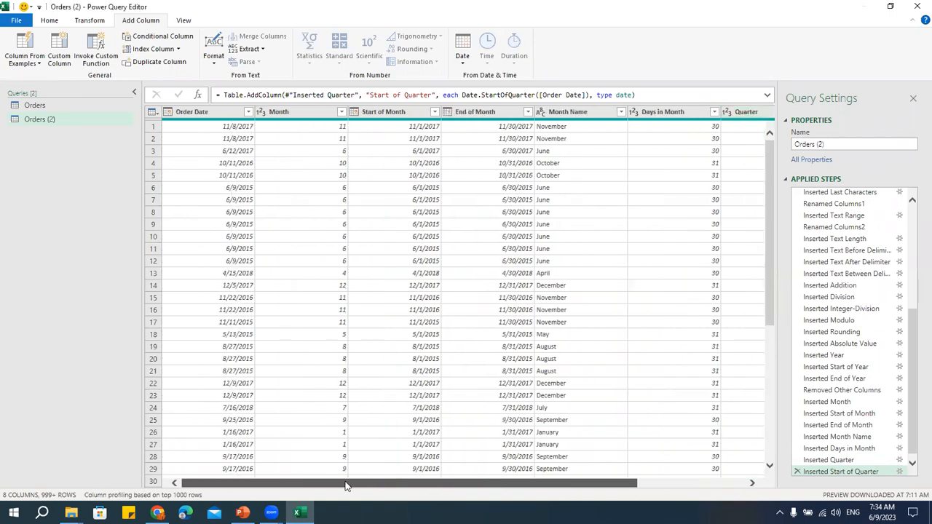
{"action": "left_click", "coordinate": [209, 112]}
{"action": "left_click", "coordinate": [464, 57]}
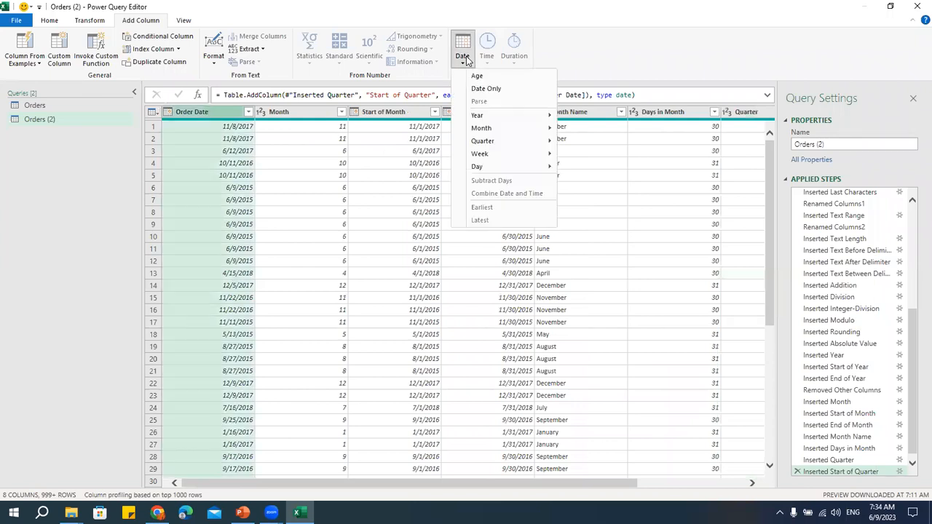
{"action": "mouse_move", "coordinate": [483, 141]}
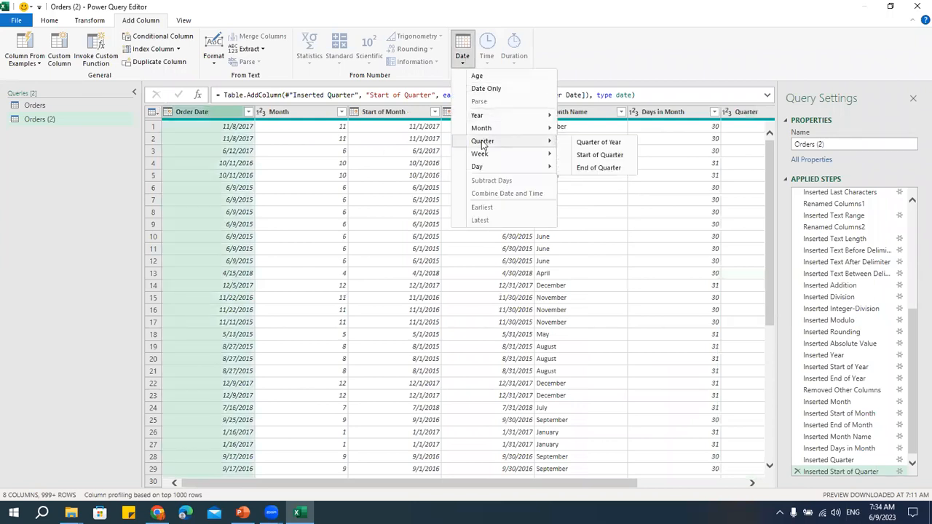
{"action": "left_click", "coordinate": [598, 168]}
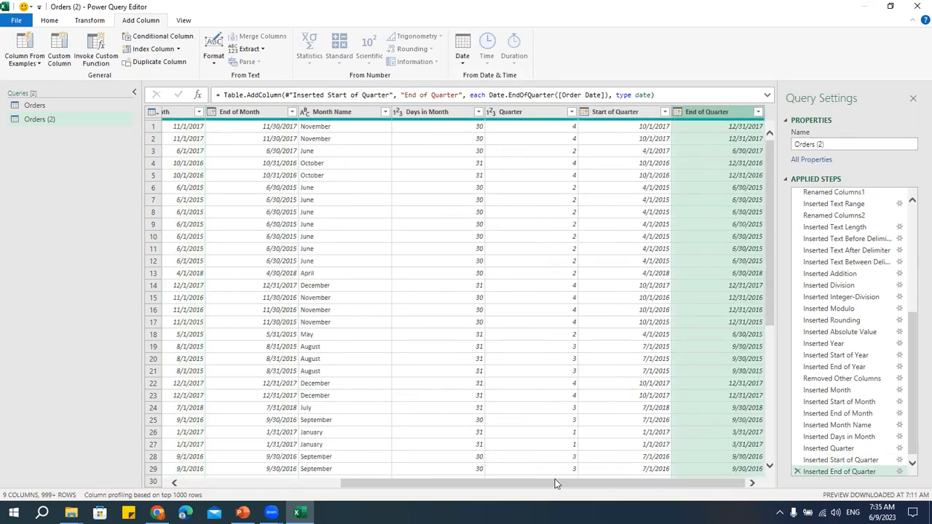
Step: Add a Week of Year column calculated from the Order Date column
{"action": "left_click_drag", "start_coordinate": [573, 483], "coordinate": [306, 483]}
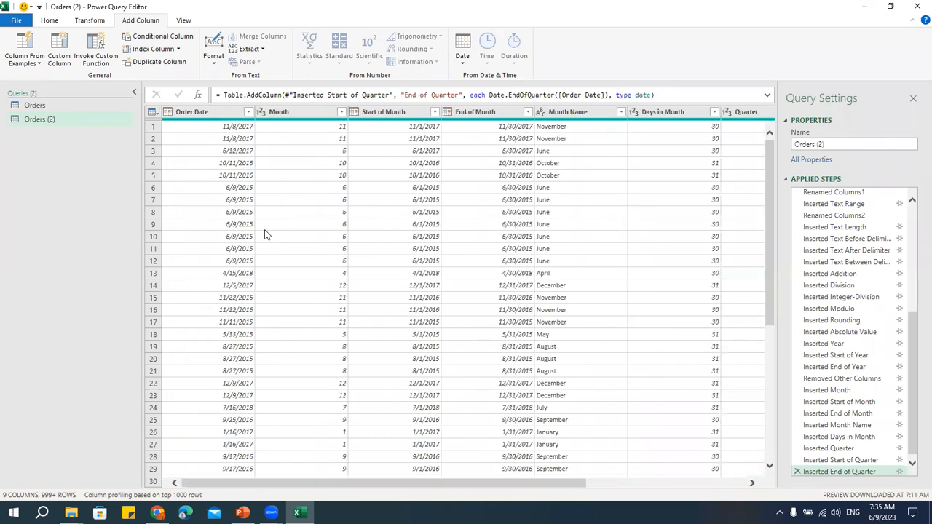
{"action": "left_click", "coordinate": [221, 110]}
{"action": "left_click", "coordinate": [468, 63]}
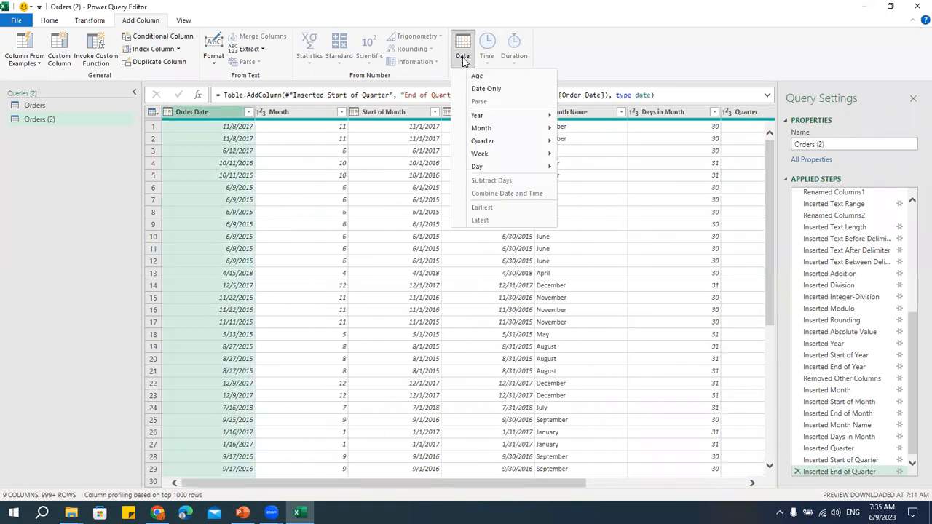
{"action": "mouse_move", "coordinate": [484, 158]}
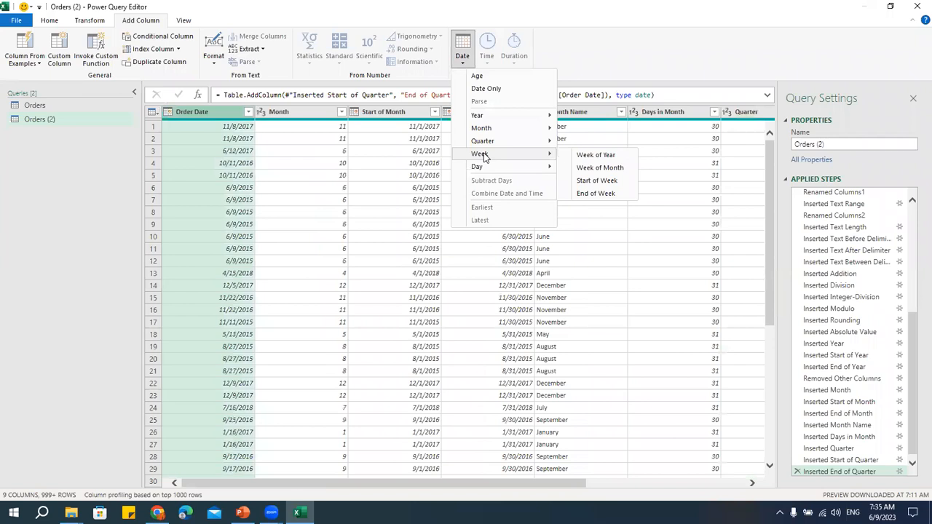
{"action": "left_click", "coordinate": [614, 155]}
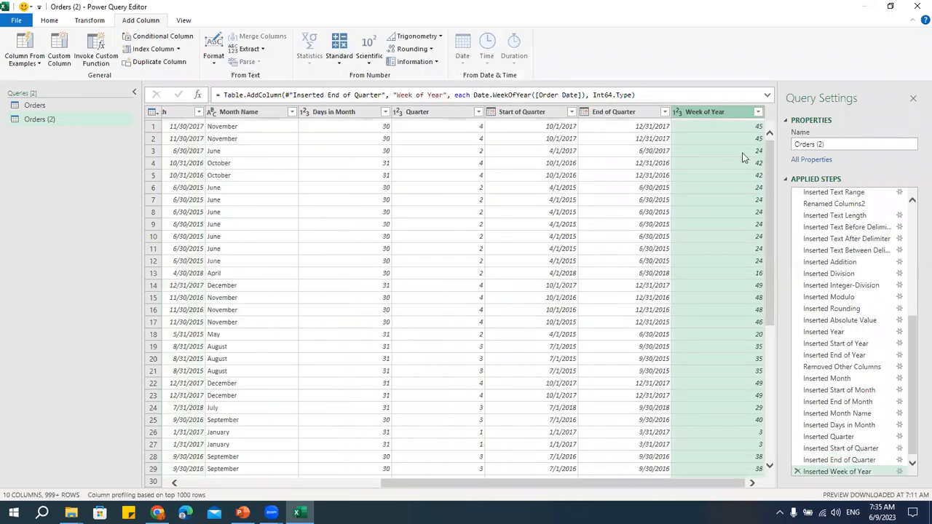
Step: Add a Week of Month column calculated from the Order Date column
{"action": "left_click_drag", "start_coordinate": [584, 485], "coordinate": [386, 484]}
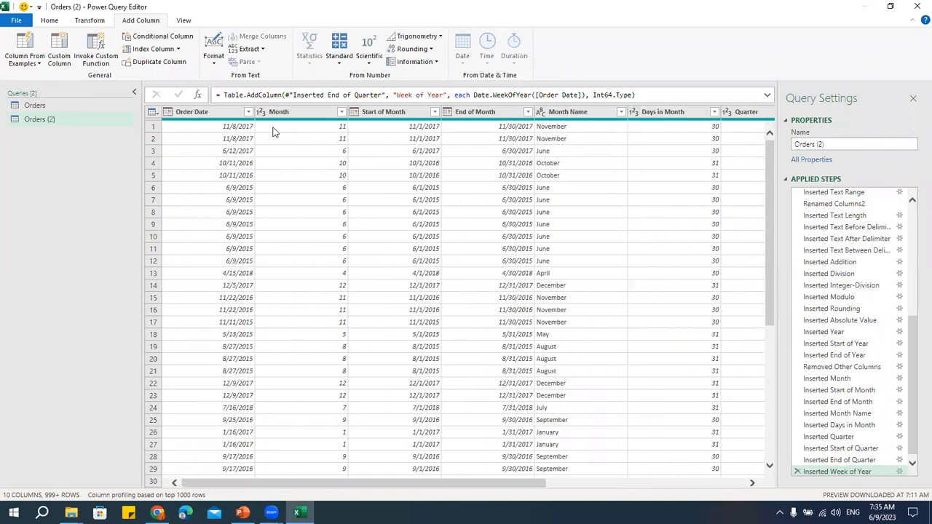
{"action": "left_click", "coordinate": [210, 113]}
{"action": "left_click", "coordinate": [463, 50]}
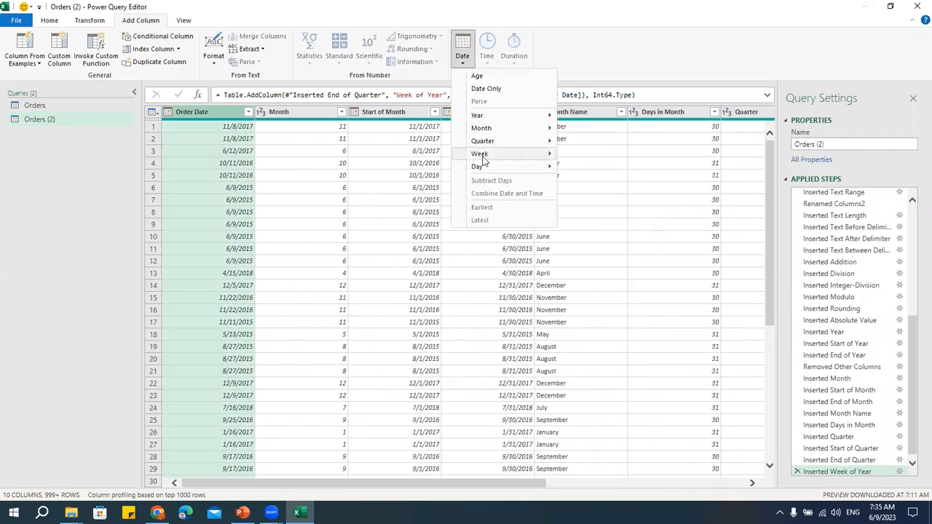
{"action": "mouse_move", "coordinate": [510, 154]}
{"action": "left_click", "coordinate": [599, 168]}
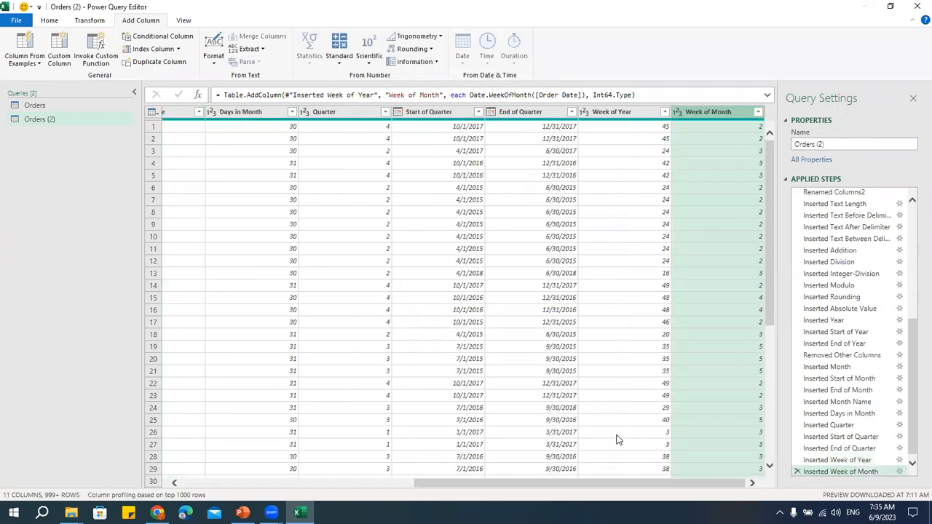
Step: Add a Start of Week column calculated from the Order Date column
{"action": "left_click_drag", "start_coordinate": [547, 483], "coordinate": [212, 496]}
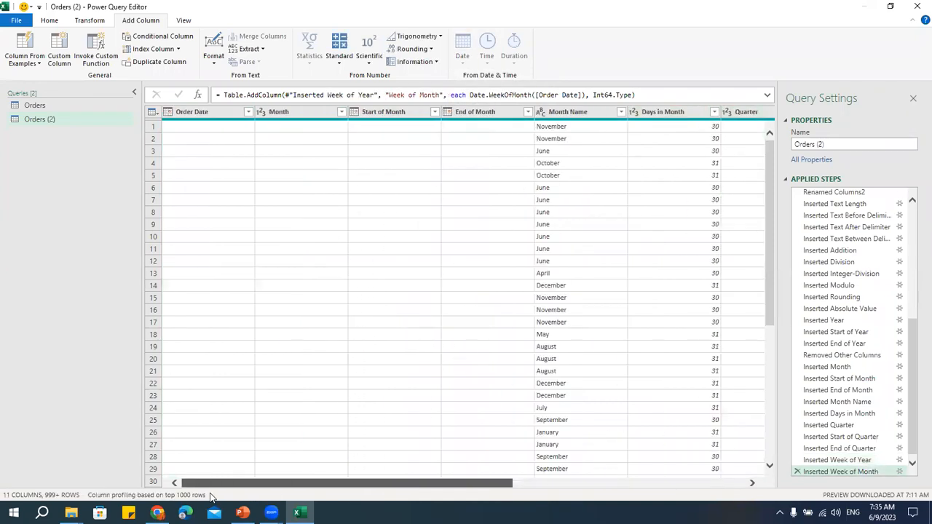
{"action": "left_click", "coordinate": [217, 112]}
{"action": "left_click", "coordinate": [462, 51]}
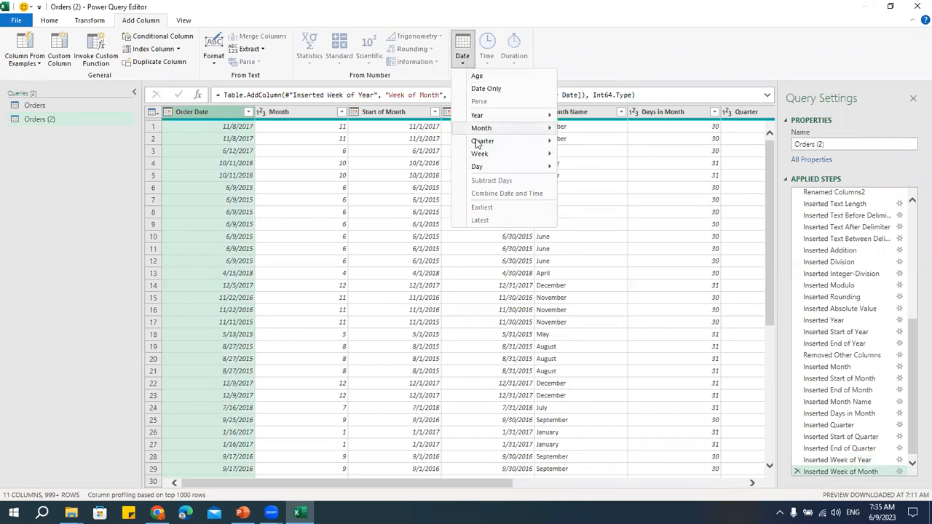
{"action": "mouse_move", "coordinate": [510, 153]}
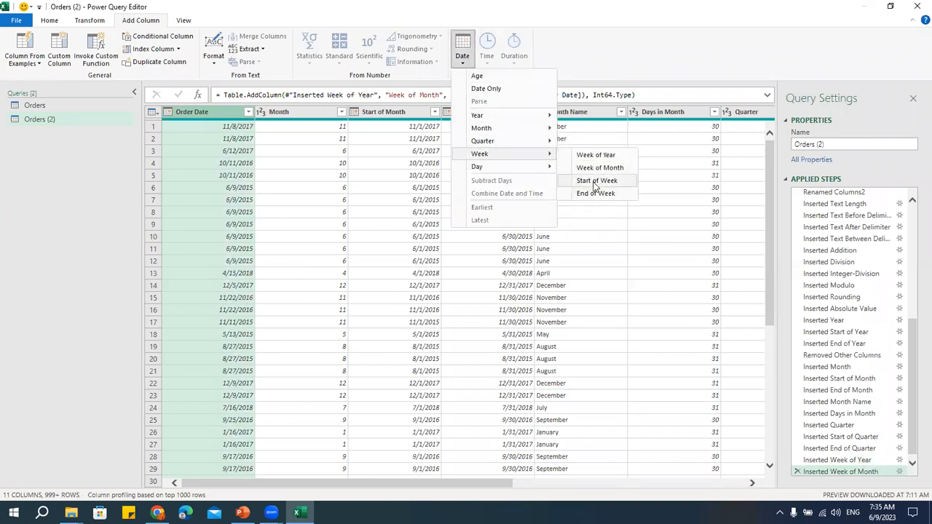
{"action": "left_click", "coordinate": [595, 183]}
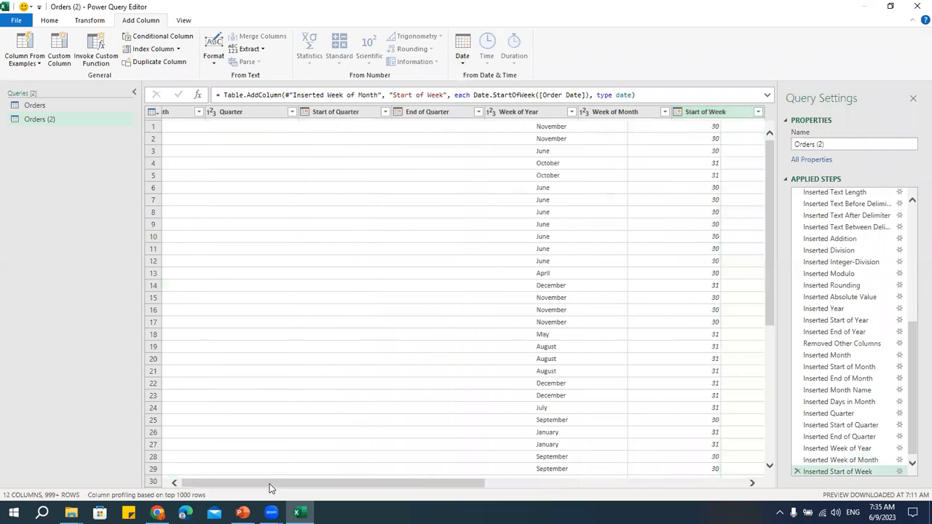
Step: Add an End of Week column calculated from the Order Date column
{"action": "left_click", "coordinate": [233, 114]}
{"action": "left_click", "coordinate": [462, 50]}
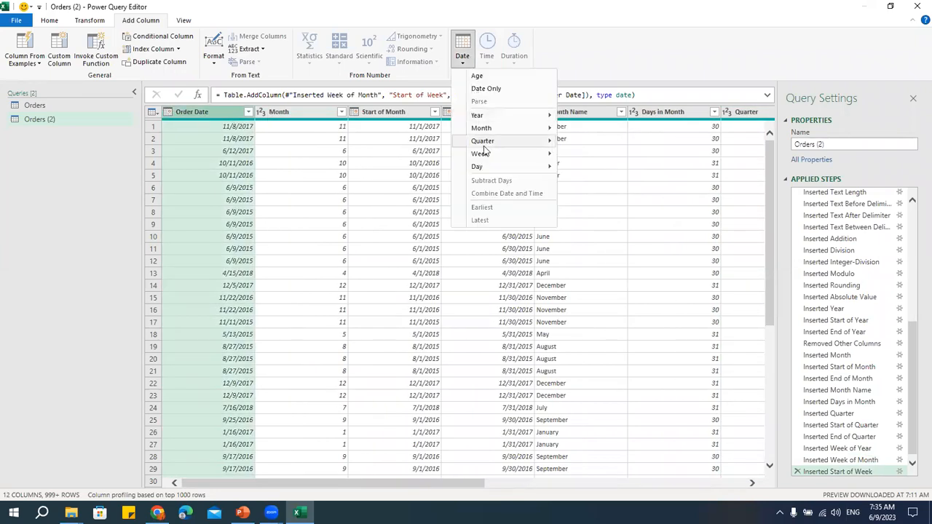
{"action": "mouse_move", "coordinate": [524, 154]}
{"action": "left_click", "coordinate": [588, 193]}
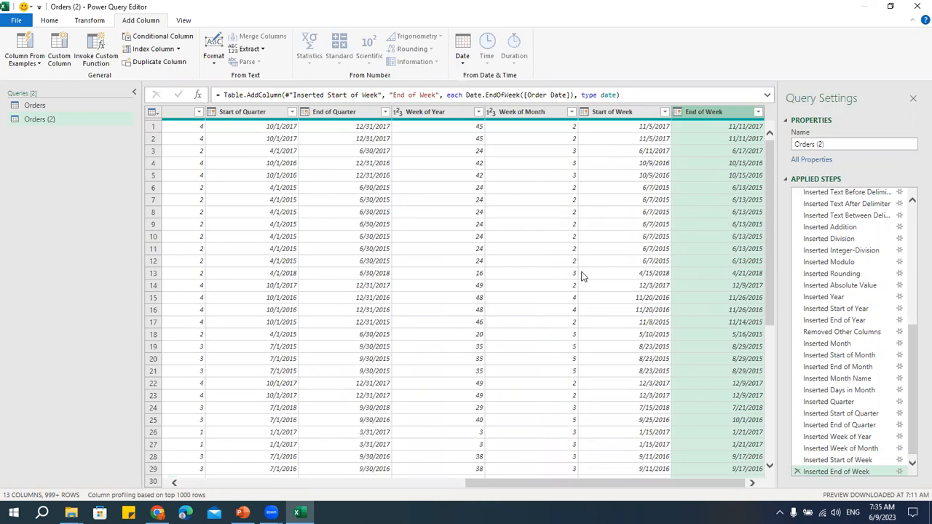
Step: Add a Day column that extracts the day number from the Order Date column
{"action": "left_click", "coordinate": [236, 486]}
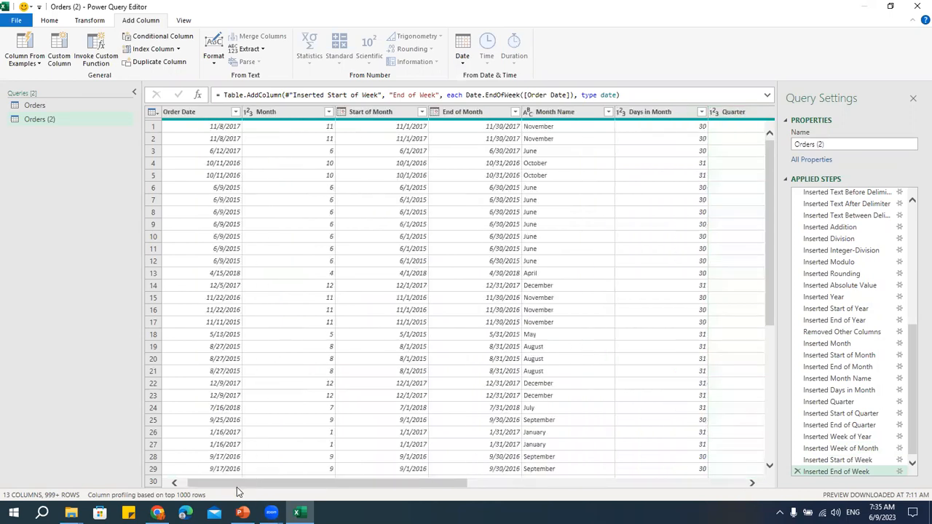
{"action": "left_click_drag", "start_coordinate": [236, 485], "coordinate": [210, 486]}
{"action": "left_click", "coordinate": [198, 113]}
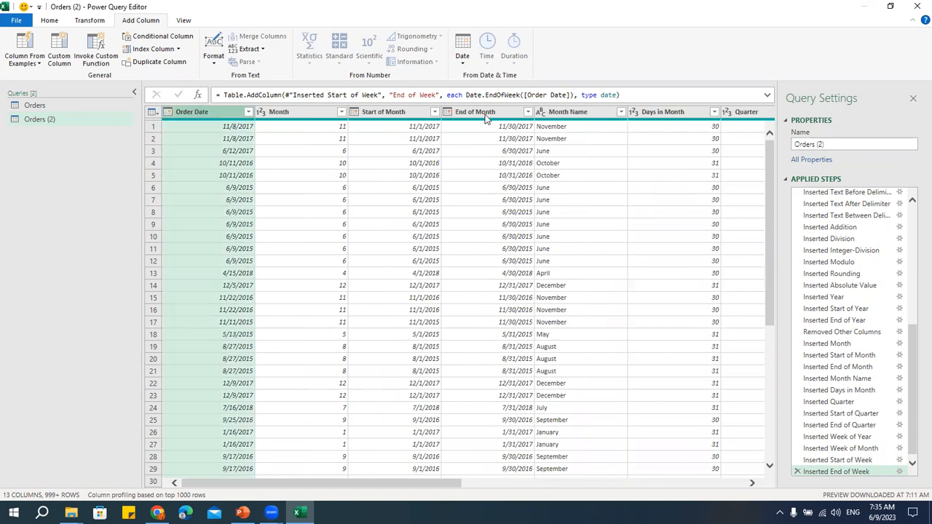
{"action": "left_click", "coordinate": [464, 59]}
{"action": "mouse_move", "coordinate": [473, 169]}
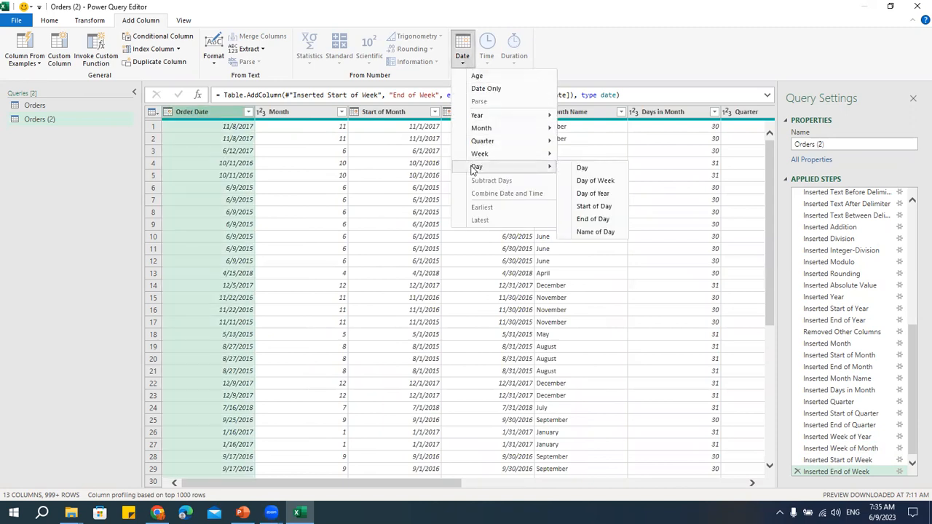
{"action": "left_click", "coordinate": [580, 168]}
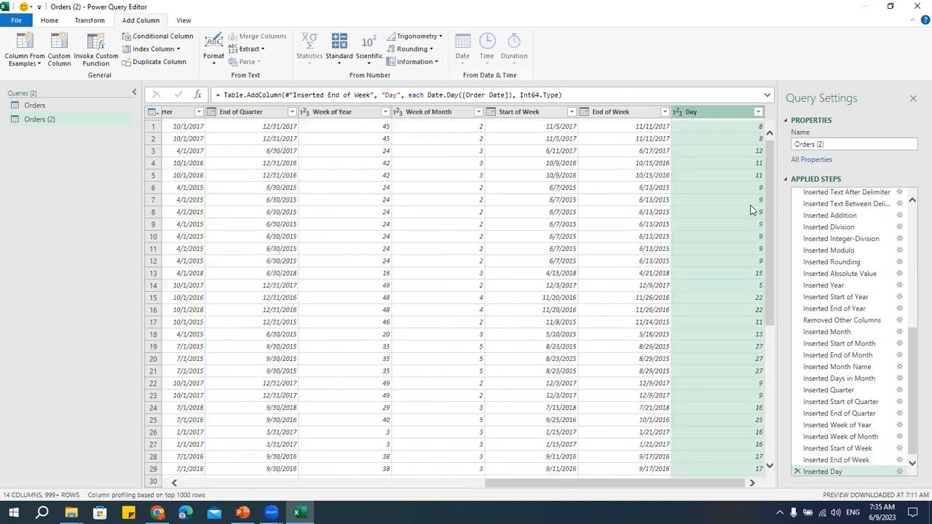
Step: Add a Day of Week column calculated from Order Date and inspect its value in row 13
{"action": "left_click_drag", "start_coordinate": [503, 487], "coordinate": [199, 486]}
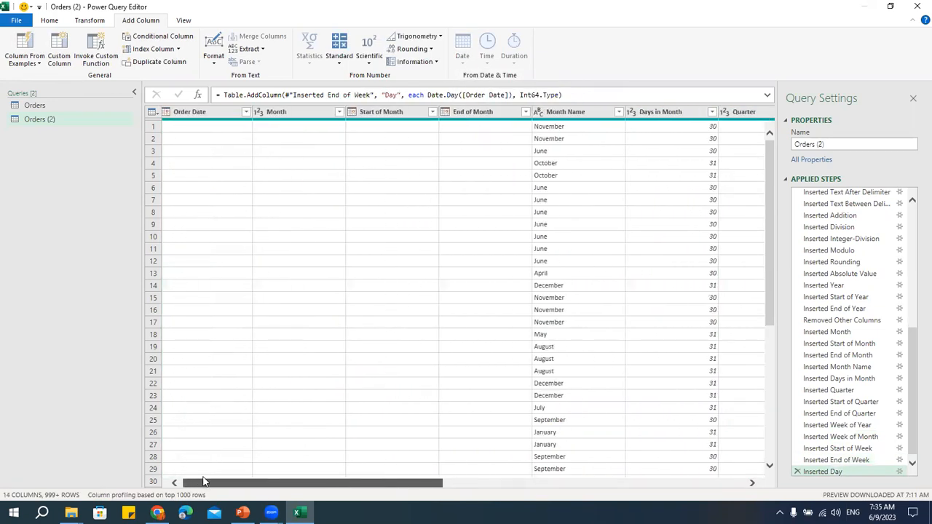
{"action": "left_click", "coordinate": [222, 113]}
{"action": "left_click", "coordinate": [463, 51]}
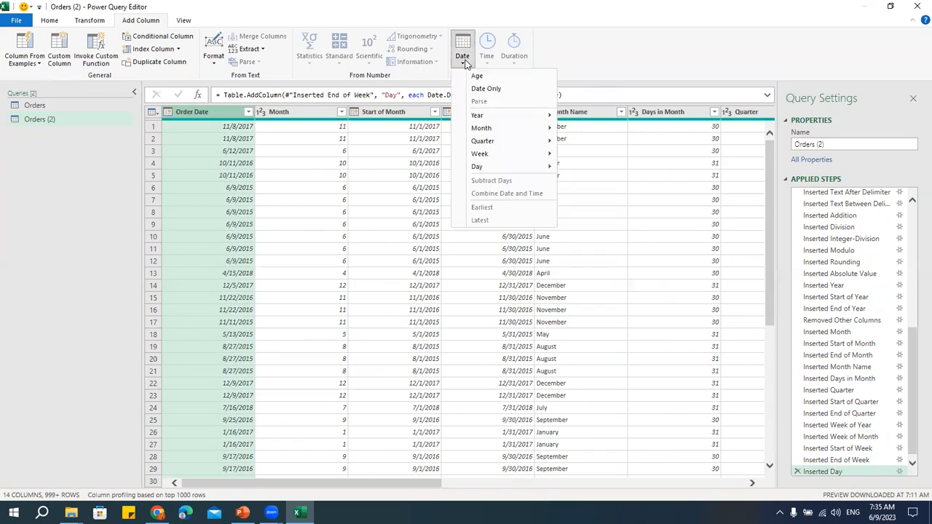
{"action": "mouse_move", "coordinate": [481, 172]}
{"action": "left_click", "coordinate": [613, 183]}
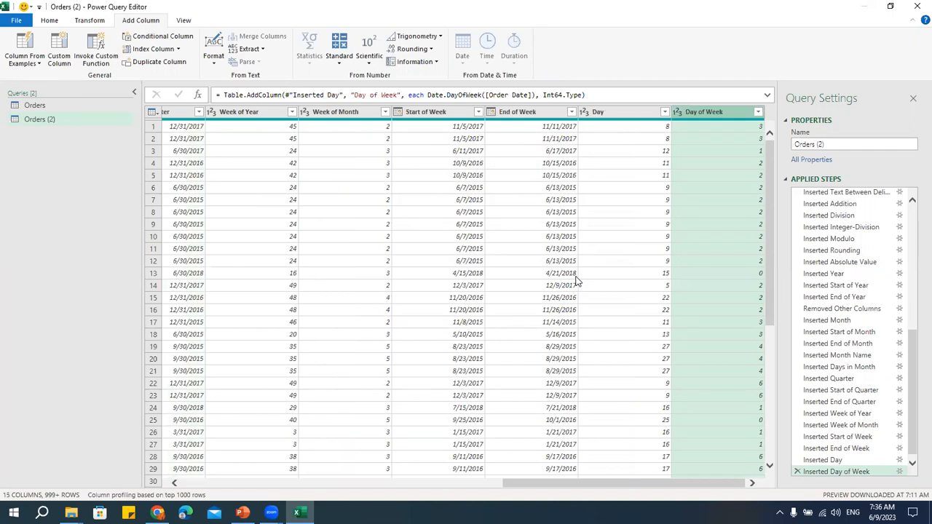
{"action": "left_click", "coordinate": [747, 274]}
Step: Add a Day of Year column calculated from the Order Date column
{"action": "left_click_drag", "start_coordinate": [676, 414], "coordinate": [264, 417]}
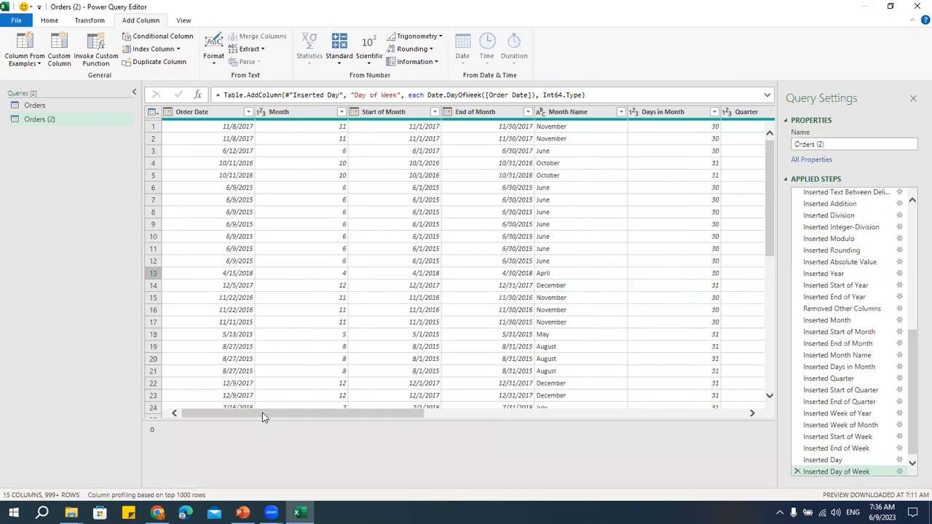
{"action": "left_click", "coordinate": [229, 113]}
{"action": "left_click", "coordinate": [462, 55]}
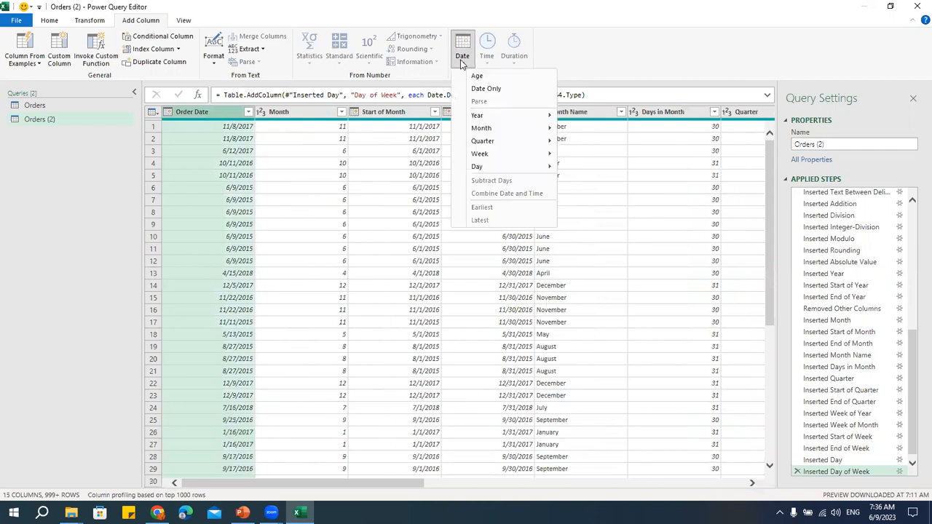
{"action": "mouse_move", "coordinate": [477, 166]}
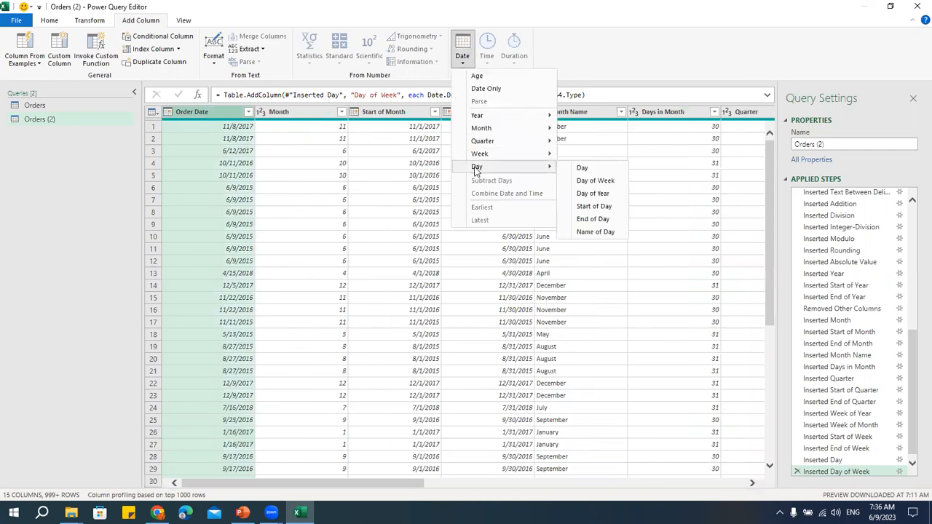
{"action": "left_click", "coordinate": [593, 193]}
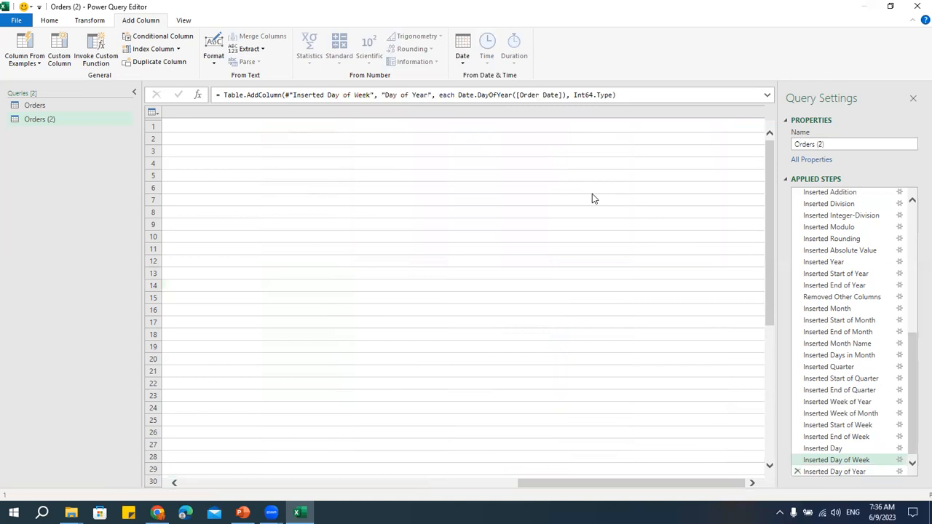
Step: Add a column with the Name of Day for each Order Date and check the new column
{"action": "left_click", "coordinate": [445, 483]}
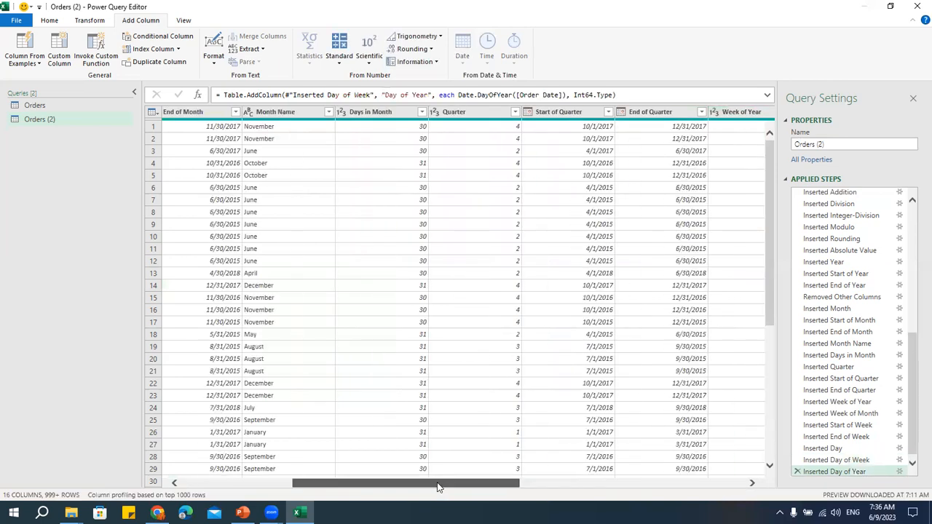
{"action": "left_click", "coordinate": [226, 114]}
{"action": "left_click", "coordinate": [463, 53]}
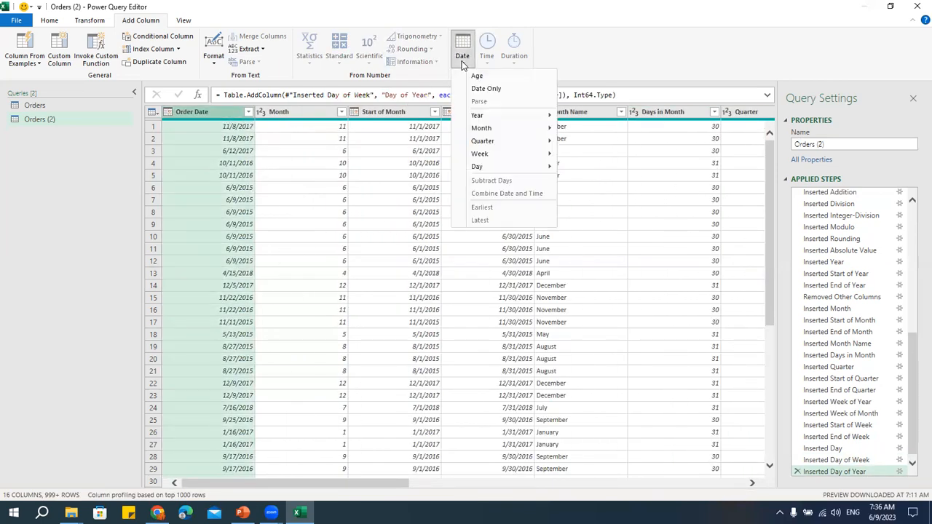
{"action": "mouse_move", "coordinate": [477, 167]}
{"action": "left_click", "coordinate": [601, 231]}
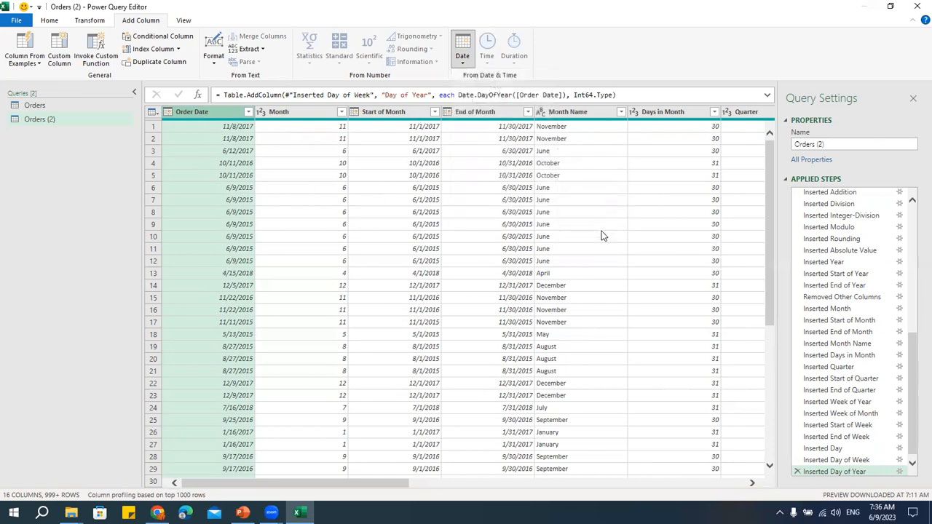
{"action": "left_click", "coordinate": [732, 483]}
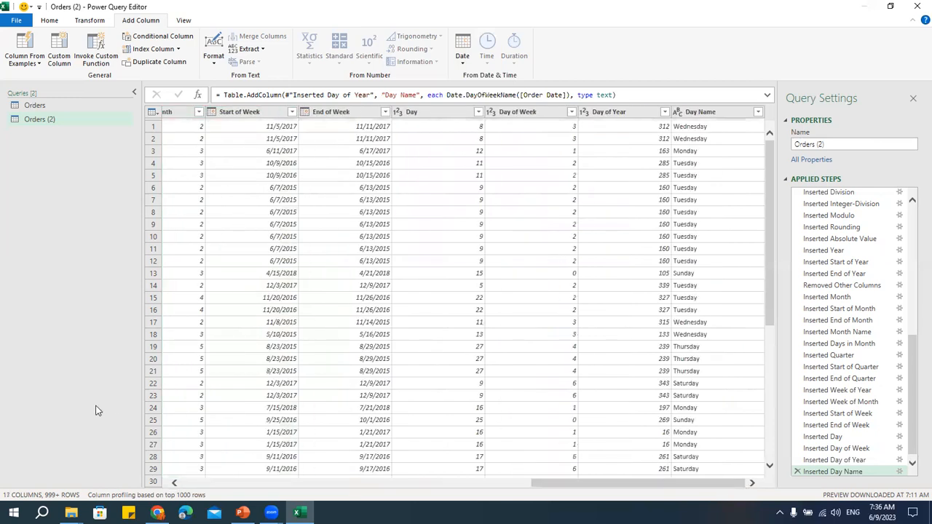
Step: Duplicate the original Orders query
{"action": "left_click", "coordinate": [206, 482]}
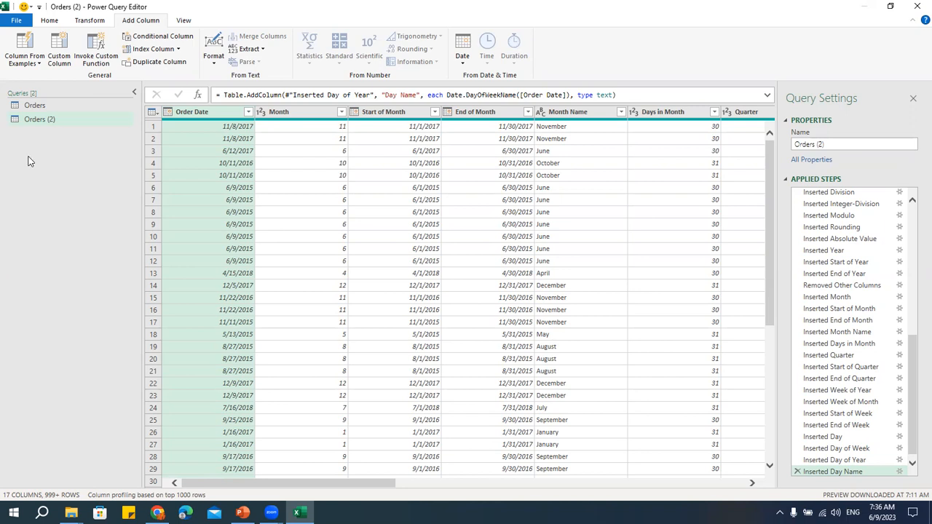
{"action": "left_click", "coordinate": [36, 106]}
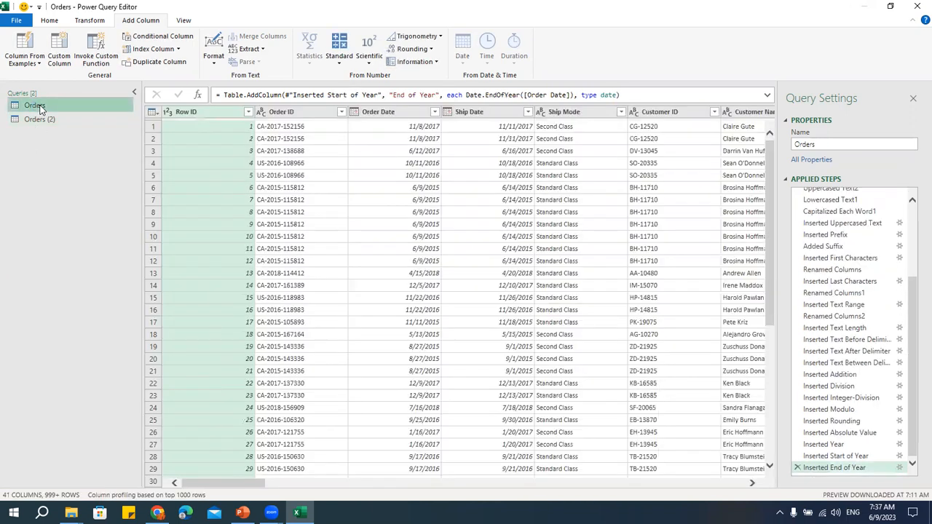
{"action": "right_click", "coordinate": [37, 108]}
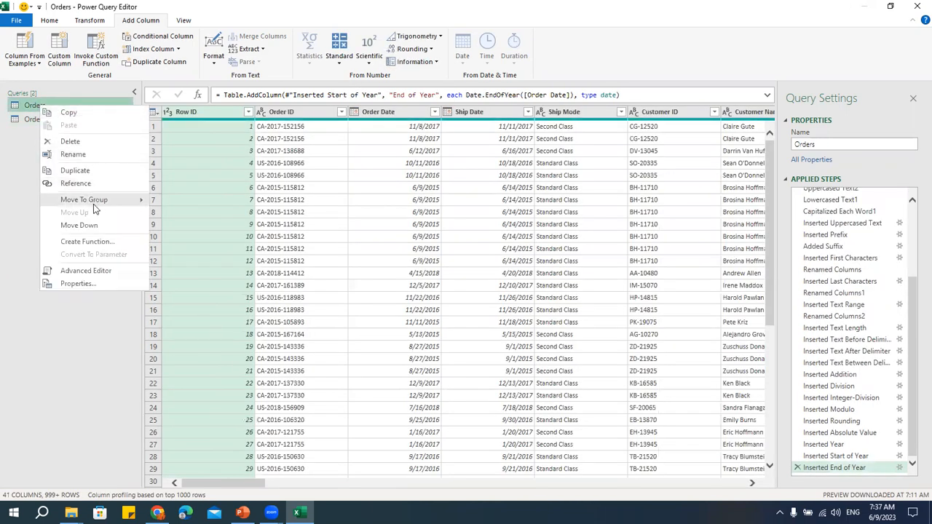
{"action": "left_click", "coordinate": [88, 171]}
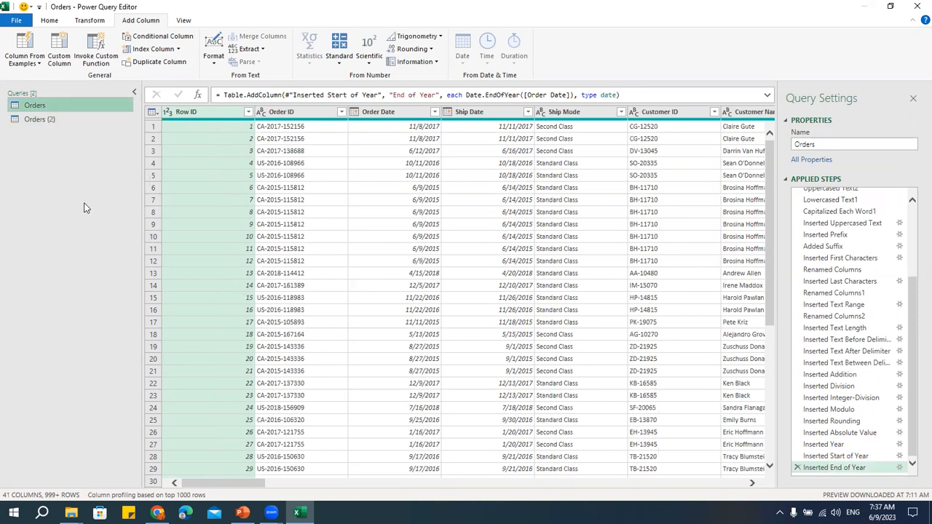
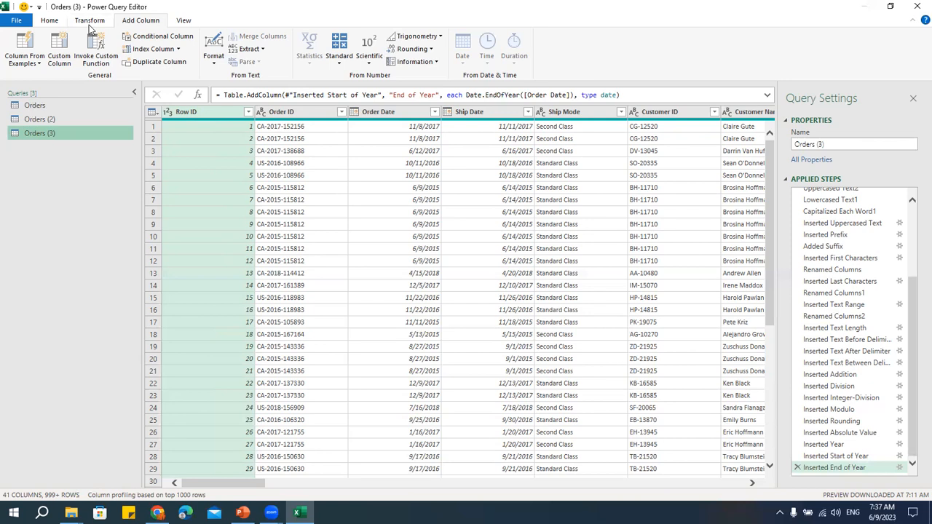
Step: Keep only the Order Date, City, Region, Sales and Profit columns in the duplicated query using Choose Columns
{"action": "left_click", "coordinate": [51, 20]}
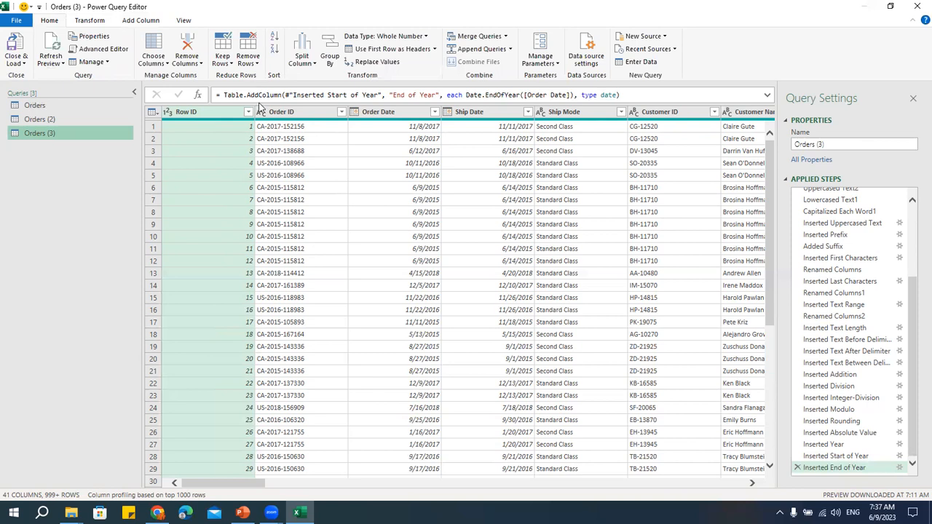
{"action": "left_click", "coordinate": [165, 64]}
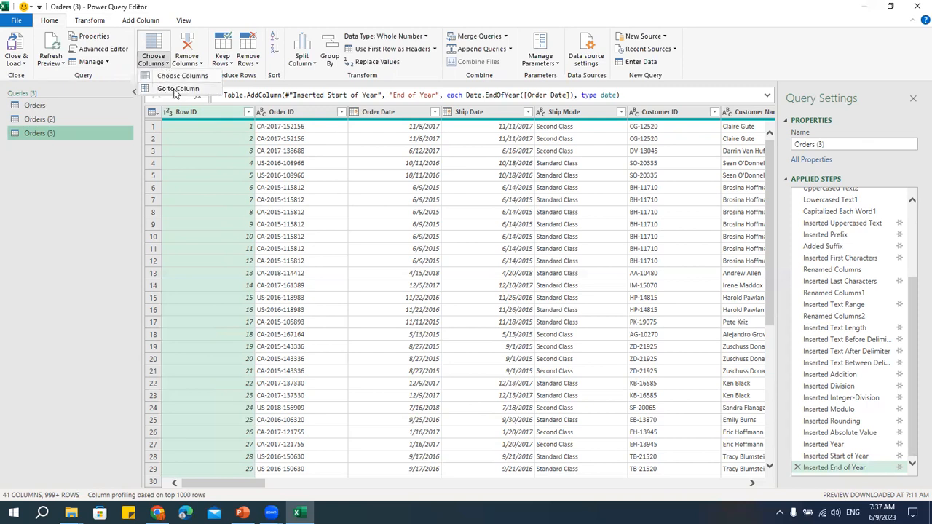
{"action": "left_click", "coordinate": [178, 77]}
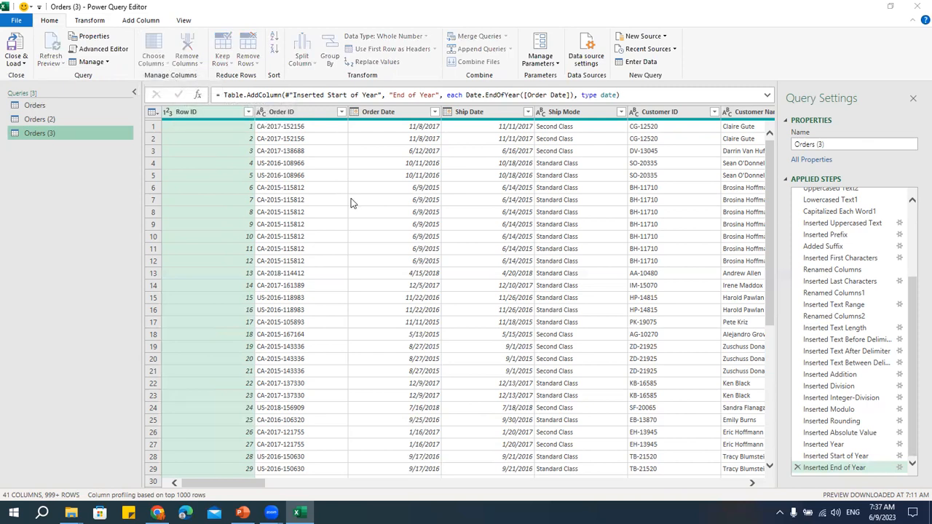
{"action": "left_click", "coordinate": [392, 147]}
{"action": "left_click", "coordinate": [391, 183]}
{"action": "left_click", "coordinate": [392, 264]}
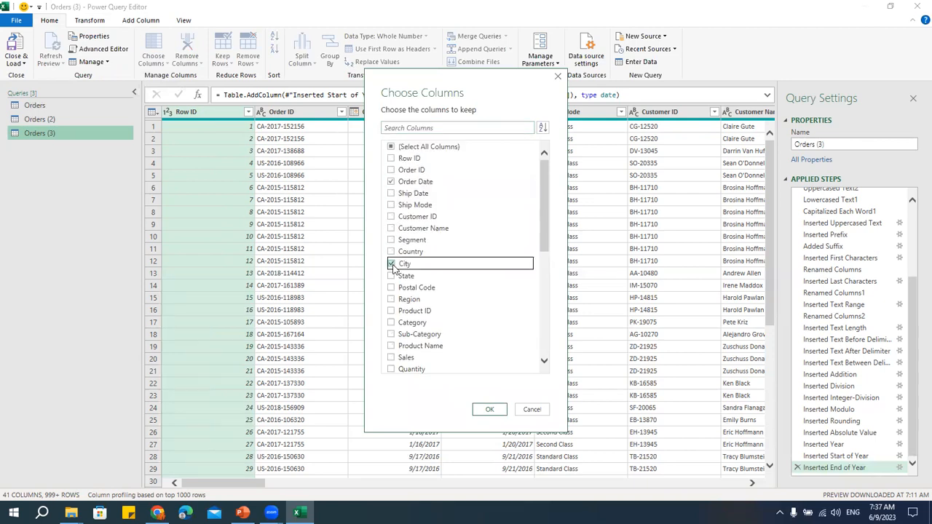
{"action": "left_click", "coordinate": [392, 299]}
{"action": "left_click", "coordinate": [394, 357]}
{"action": "scroll", "coordinate": [408, 369], "scroll_direction": "down", "scroll_amount": 7}
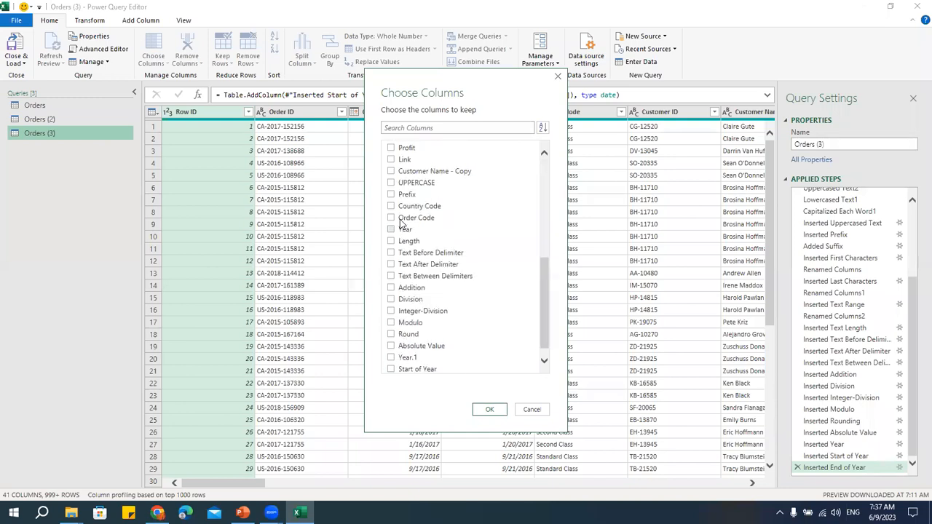
{"action": "left_click", "coordinate": [391, 148]}
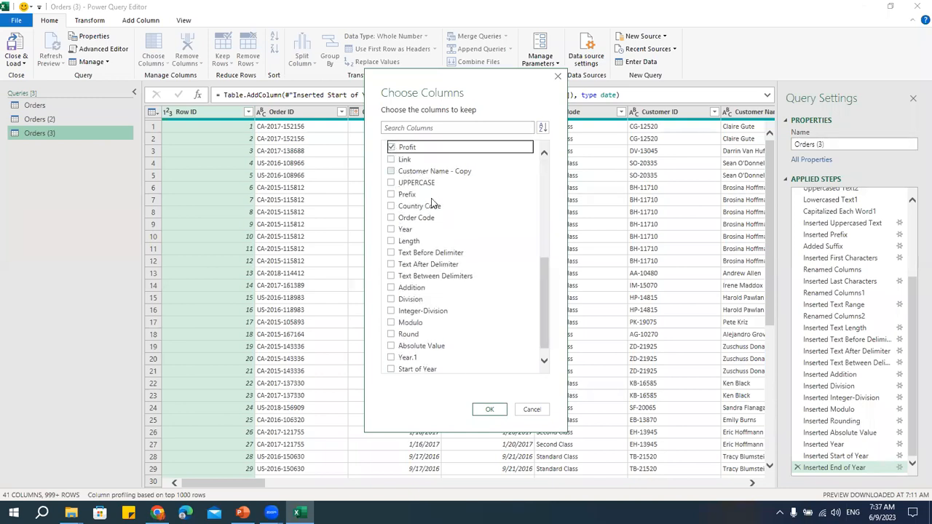
{"action": "left_click", "coordinate": [489, 410]}
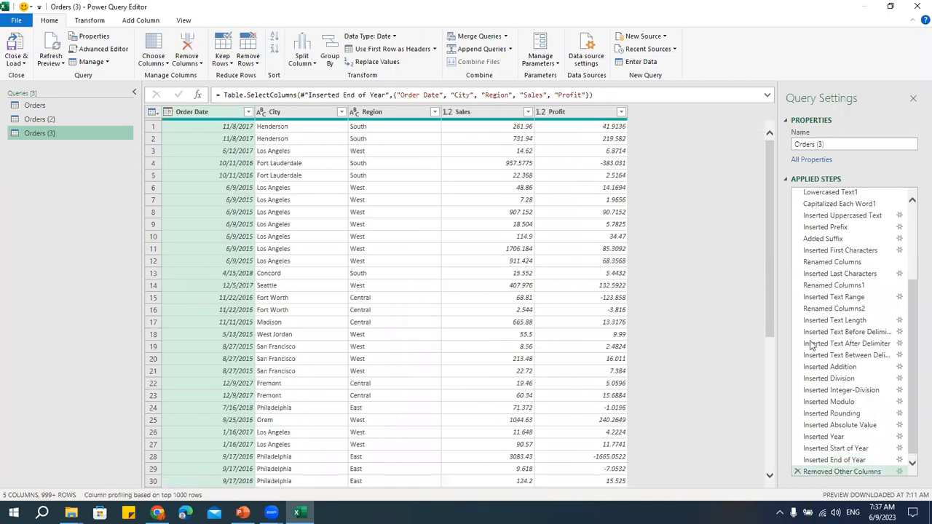
Step: Delete the Removed Other Columns step from the query to undo the column selection
{"action": "scroll", "coordinate": [847, 386], "scroll_direction": "down", "scroll_amount": 1}
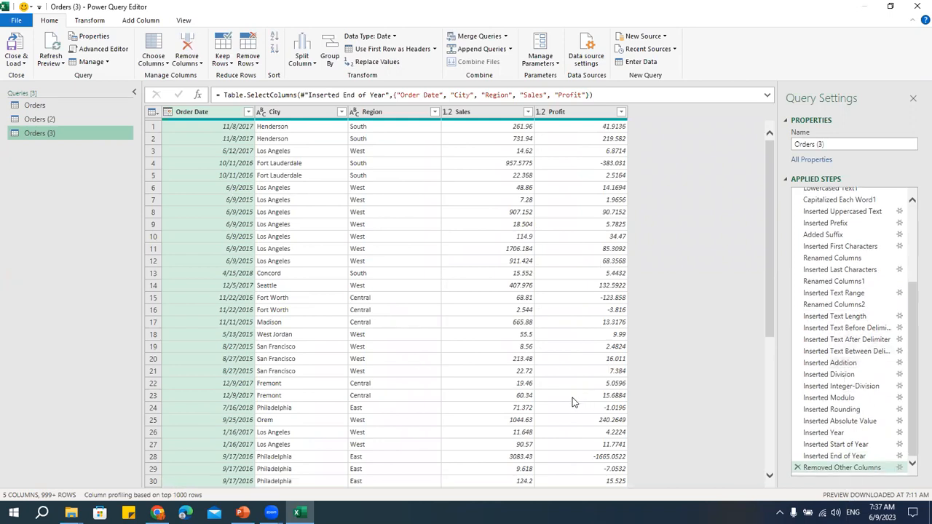
{"action": "left_click", "coordinate": [798, 468]}
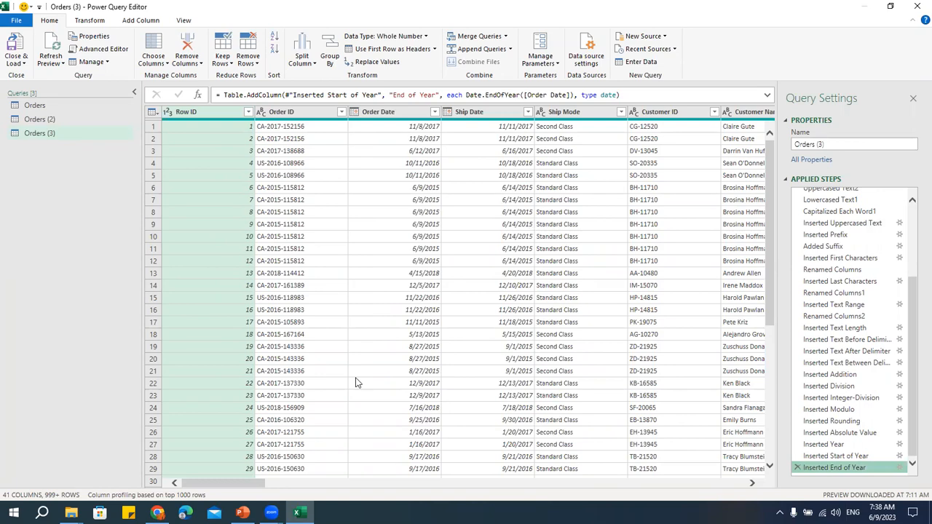
Step: Jump to the Sales column of the duplicated query using Go to Column
{"action": "left_click", "coordinate": [154, 64]}
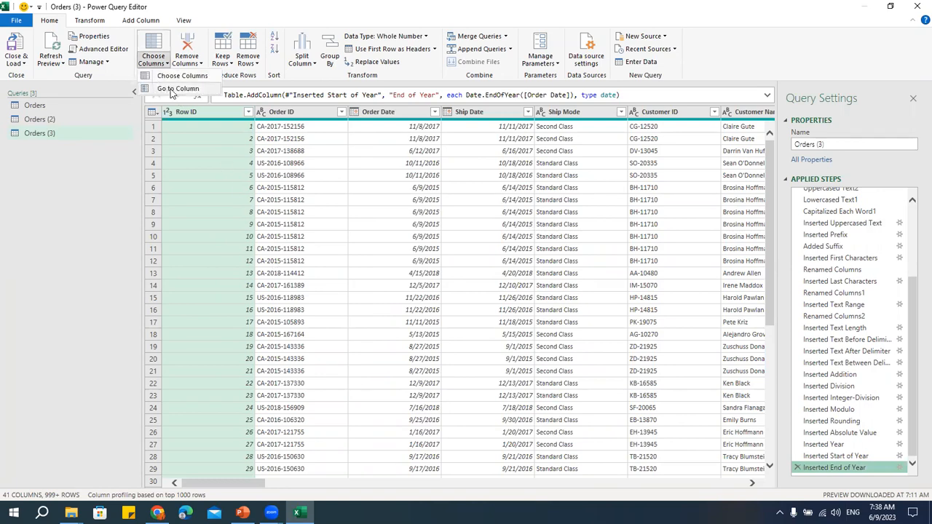
{"action": "left_click", "coordinate": [171, 89]}
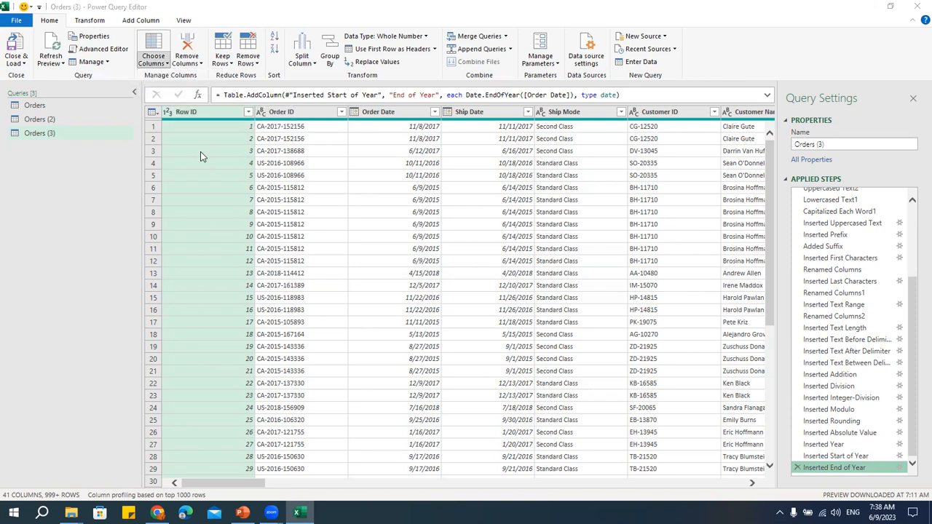
{"action": "scroll", "coordinate": [546, 142], "scroll_direction": "down", "scroll_amount": 5}
{"action": "scroll", "coordinate": [547, 202], "scroll_direction": "up", "scroll_amount": 5}
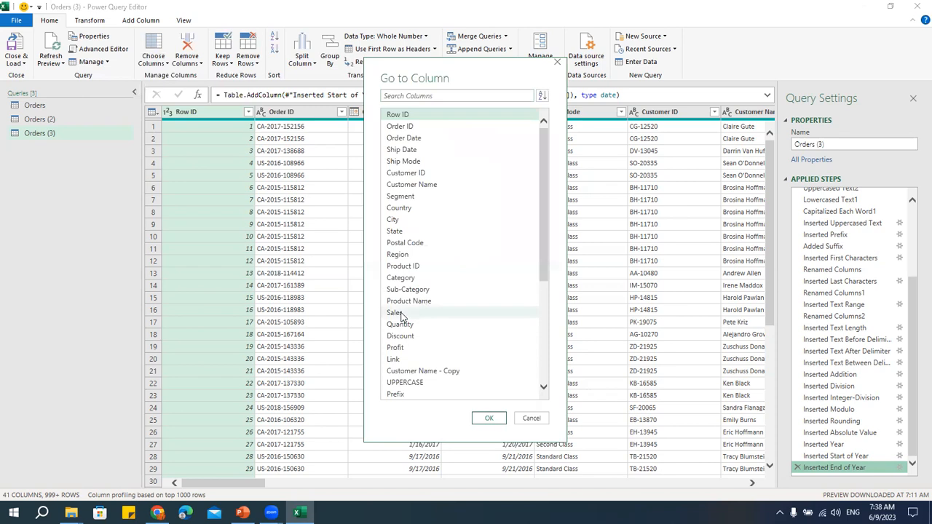
{"action": "left_click", "coordinate": [402, 313]}
{"action": "left_click", "coordinate": [487, 421]}
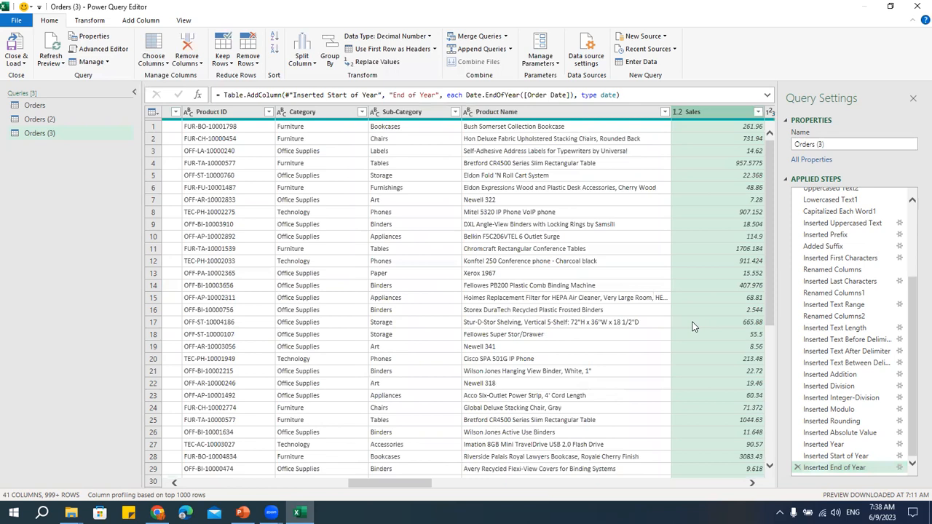
{"action": "left_click", "coordinate": [154, 62]}
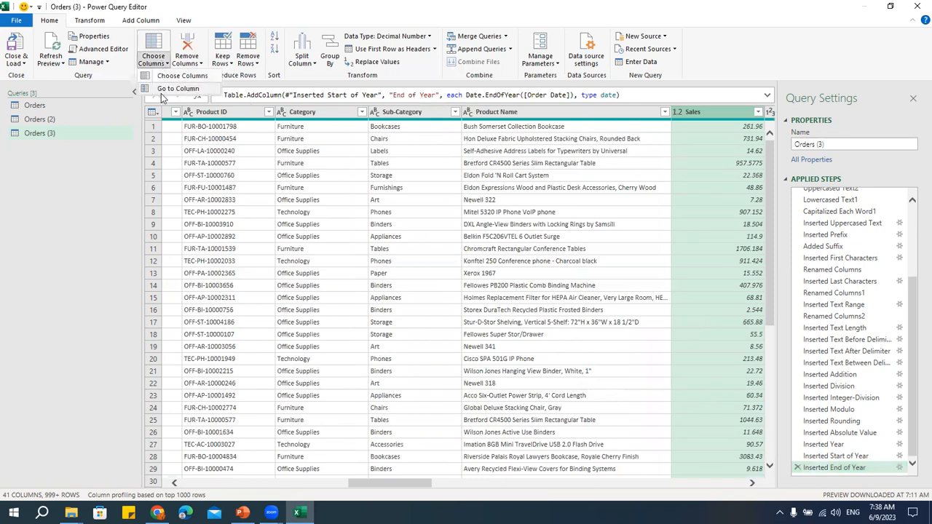
{"action": "left_click", "coordinate": [353, 225]}
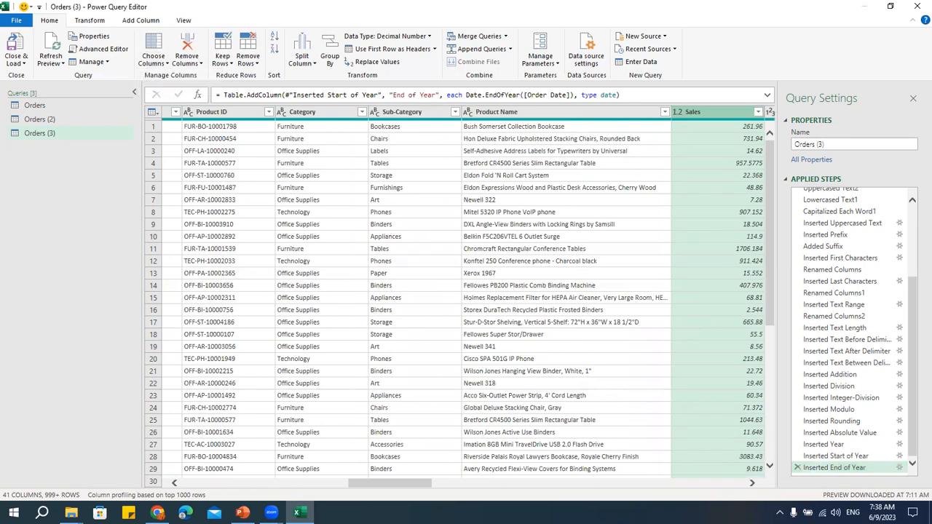
Step: Remove the Order ID column from the duplicated query
{"action": "left_click_drag", "start_coordinate": [413, 485], "coordinate": [247, 484]}
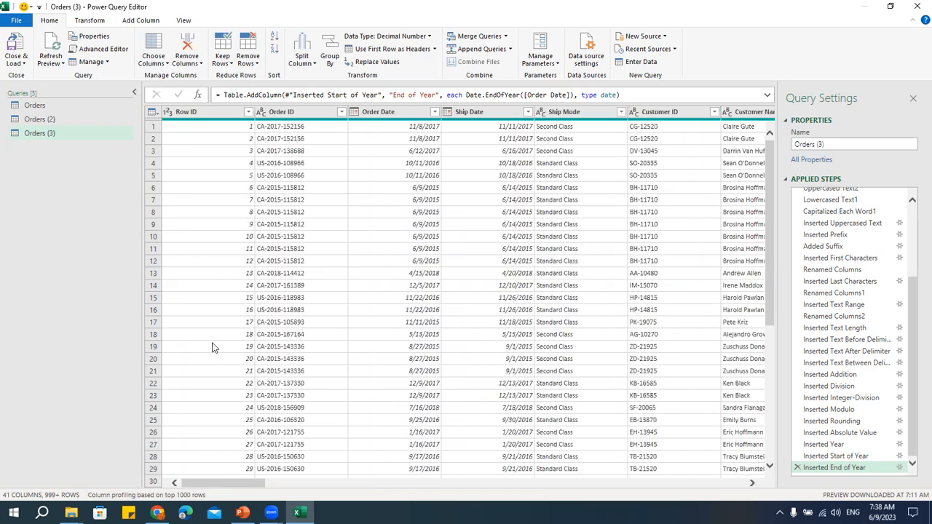
{"action": "left_click", "coordinate": [294, 113]}
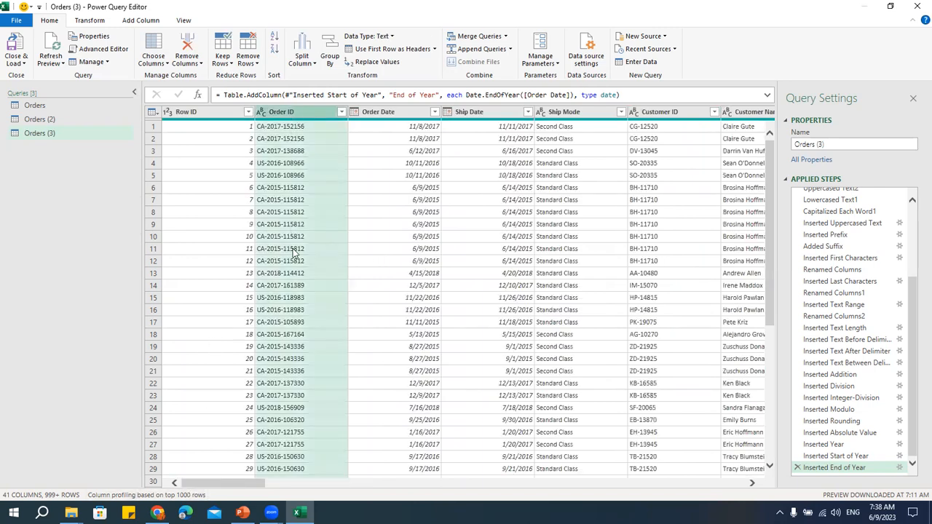
{"action": "left_click", "coordinate": [187, 60]}
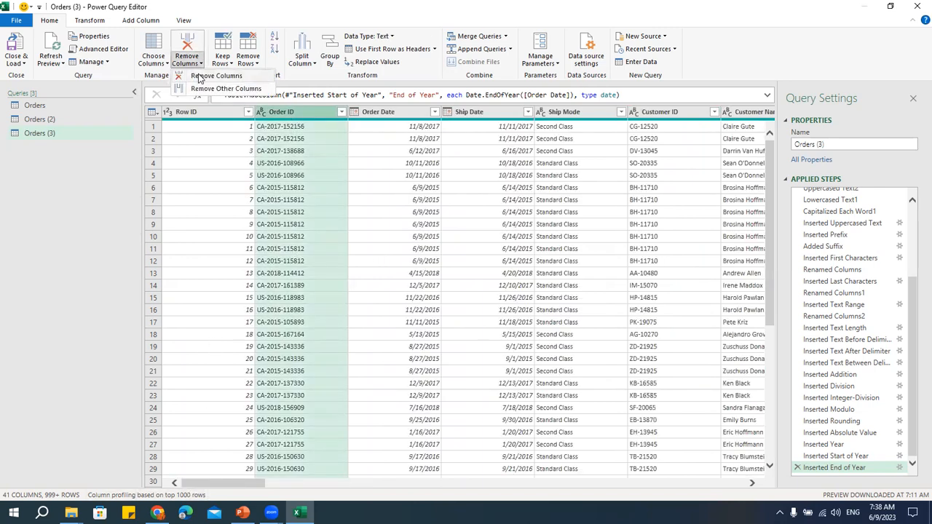
{"action": "left_click", "coordinate": [215, 76]}
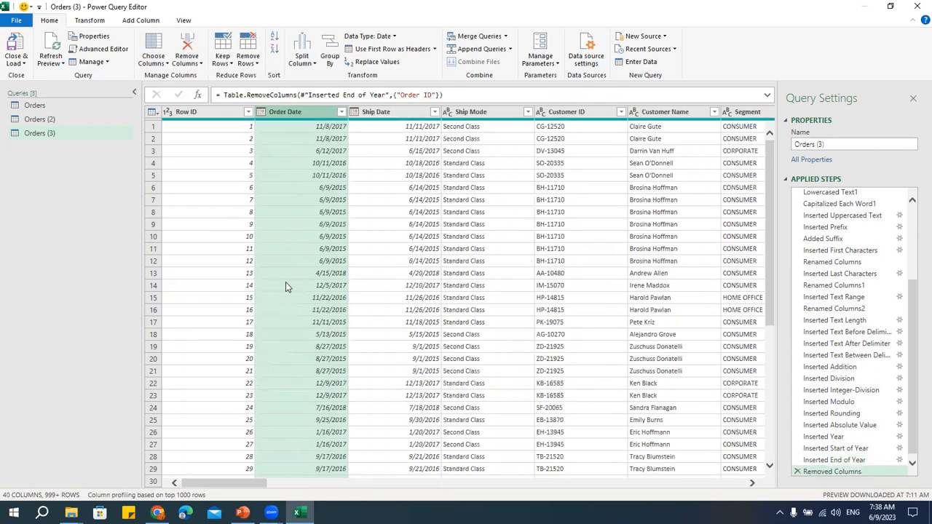
Step: Remove the Customer ID, Segment, City and State columns together
{"action": "left_click", "coordinate": [562, 112]}
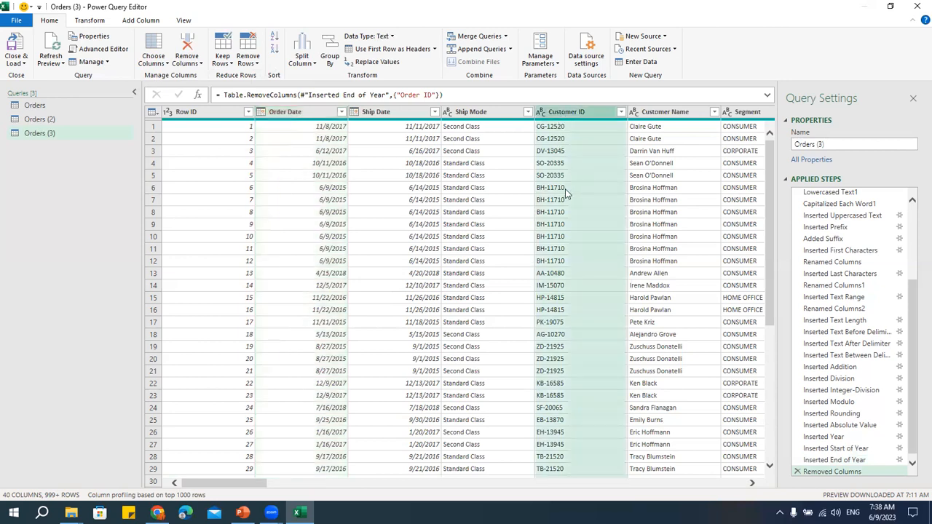
{"action": "left_click", "coordinate": [752, 482]}
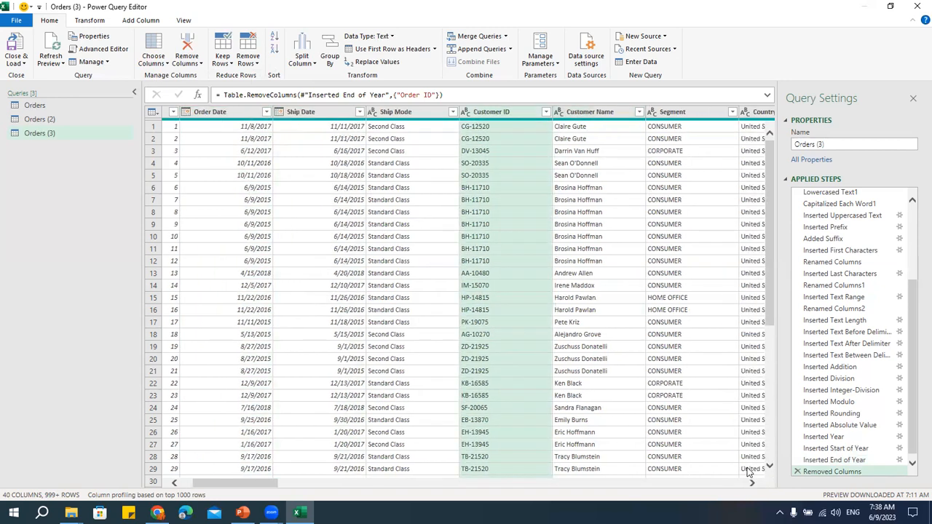
{"action": "left_click", "coordinate": [676, 113], "text": "ctrl"}
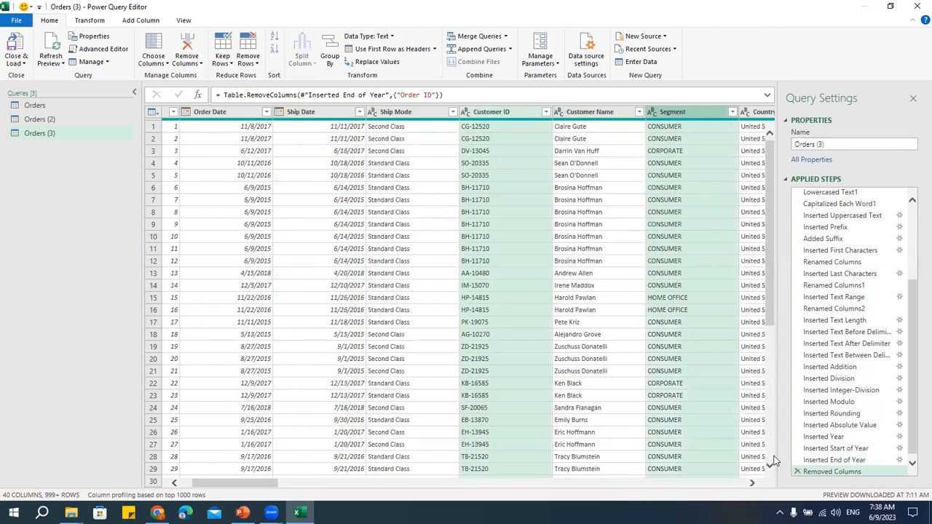
{"action": "left_click", "coordinate": [752, 483]}
{"action": "left_click", "coordinate": [752, 482]}
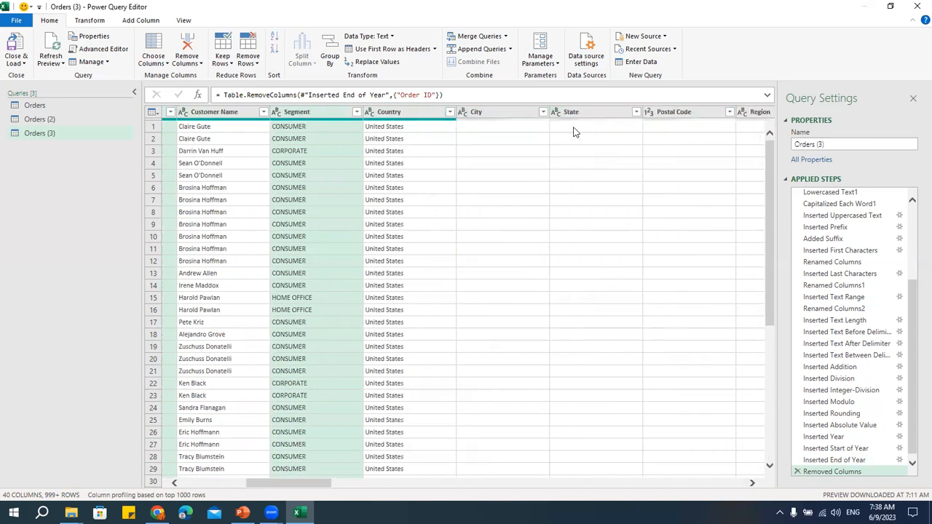
{"action": "left_click", "coordinate": [510, 114], "text": "ctrl"}
{"action": "left_click", "coordinate": [583, 115], "text": "ctrl"}
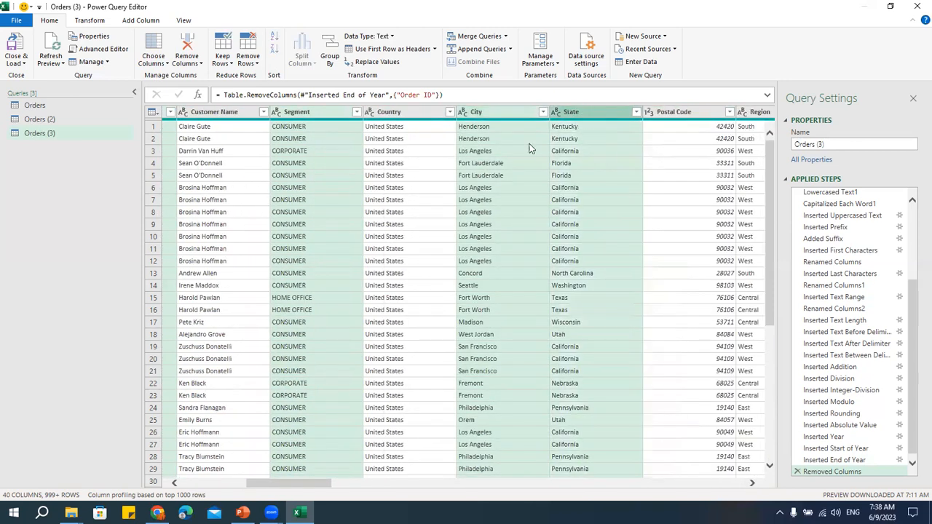
{"action": "left_click", "coordinate": [187, 63]}
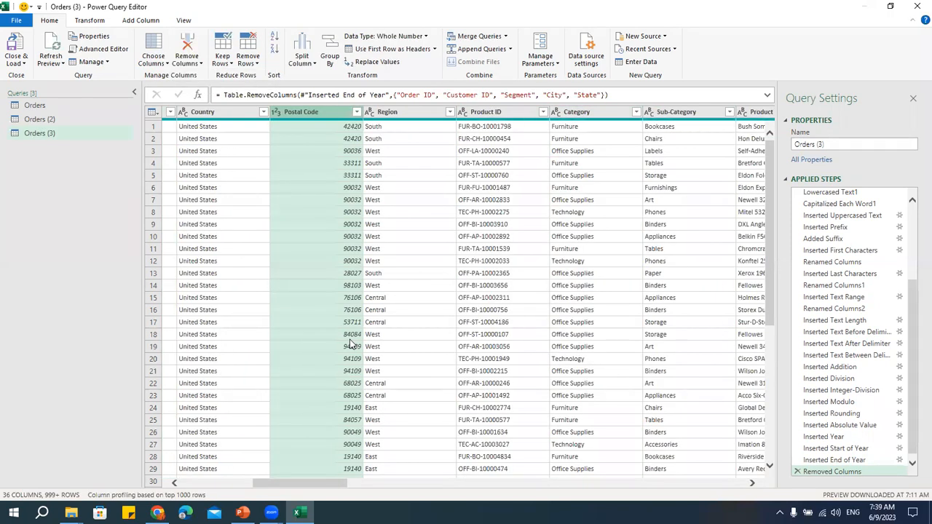
{"action": "left_click", "coordinate": [431, 224]}
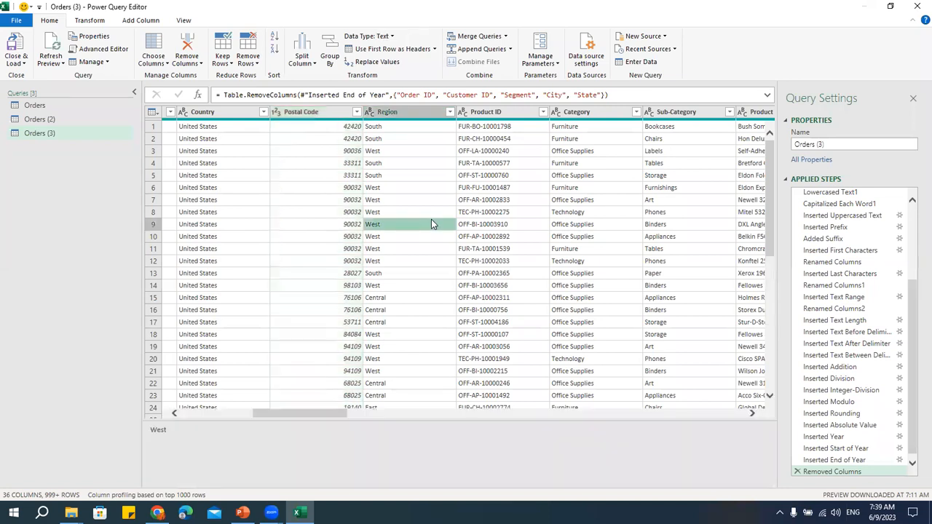
Step: Keep only the Order Date, Ship Mode and Customer Name columns by removing all other columns
{"action": "left_click_drag", "start_coordinate": [335, 413], "coordinate": [228, 423]}
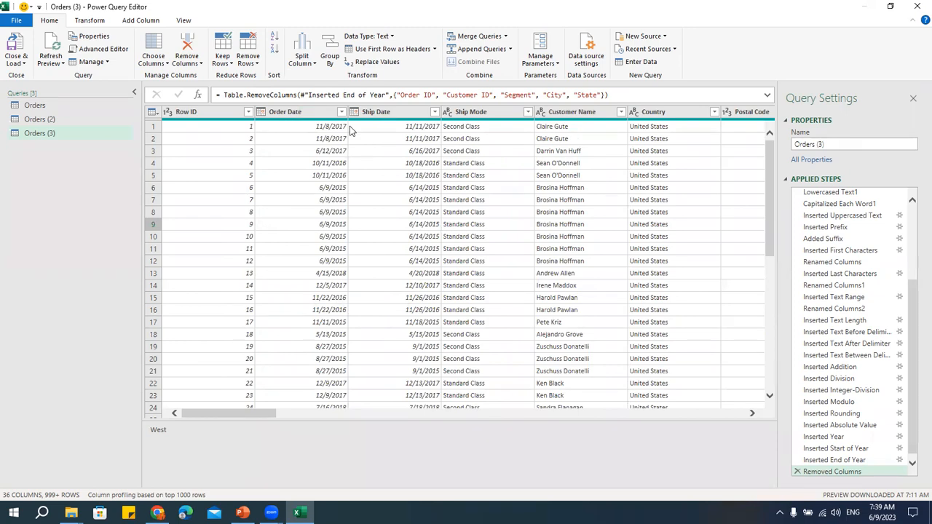
{"action": "left_click", "coordinate": [313, 116]}
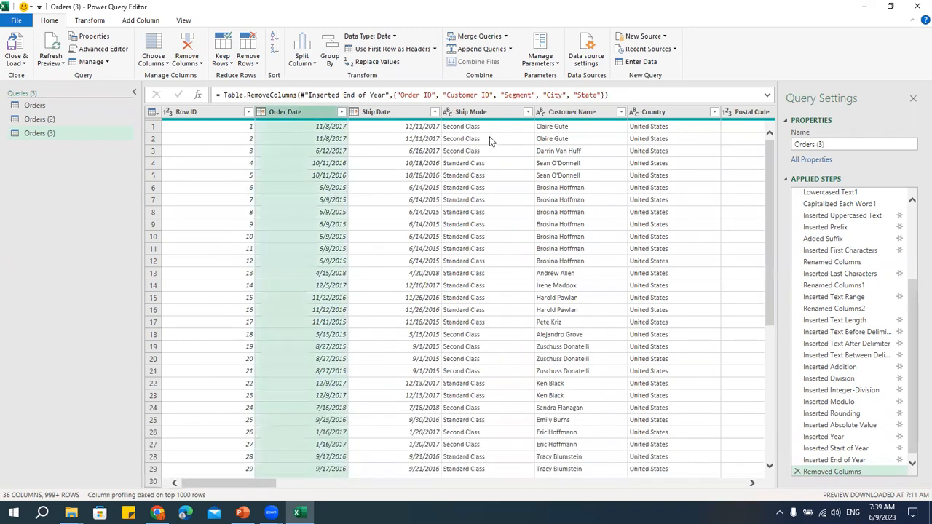
{"action": "left_click", "coordinate": [493, 115], "text": "ctrl"}
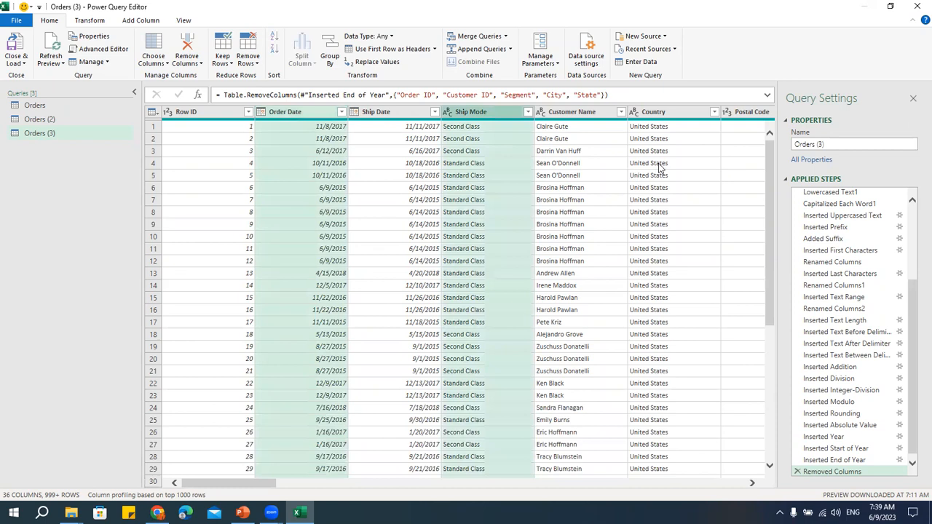
{"action": "left_click", "coordinate": [583, 115], "text": "ctrl"}
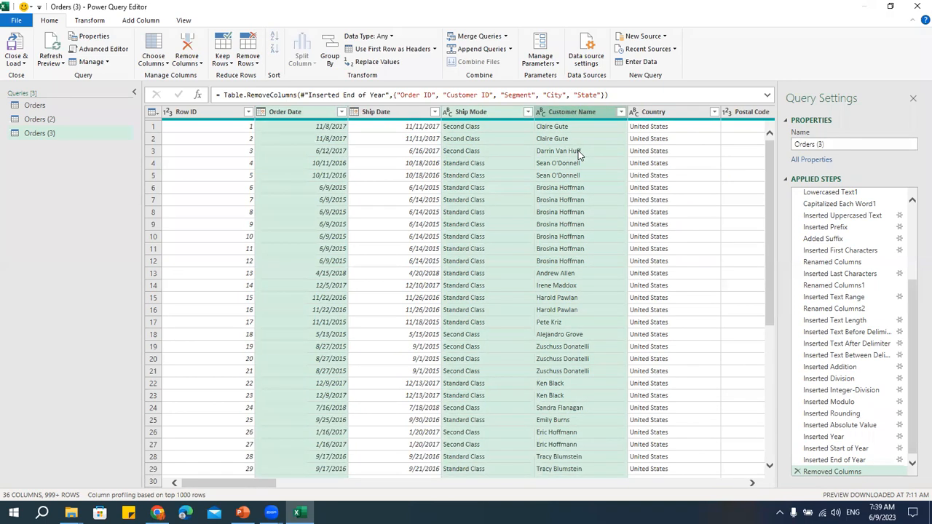
{"action": "left_click", "coordinate": [186, 63]}
{"action": "left_click", "coordinate": [197, 89]}
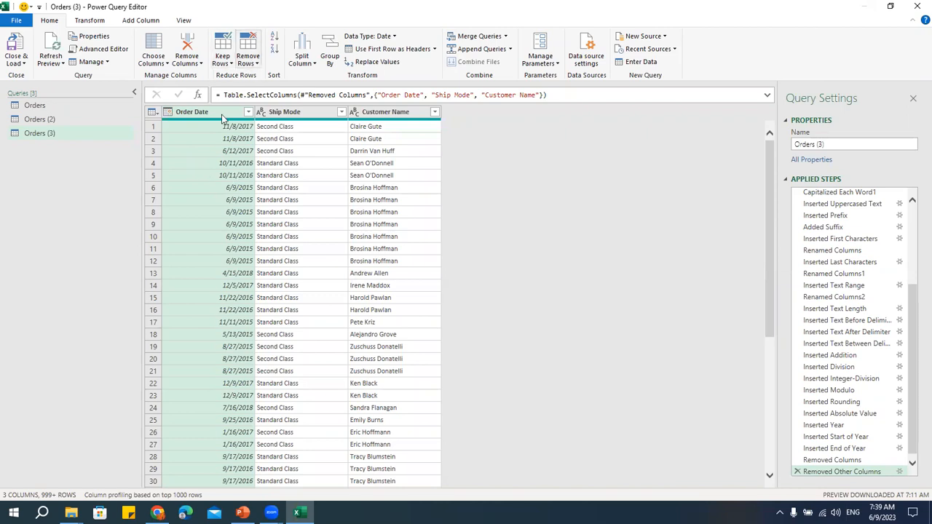
Step: Duplicate the original Orders query to get a fresh copy for the row operations
{"action": "left_click", "coordinate": [36, 106]}
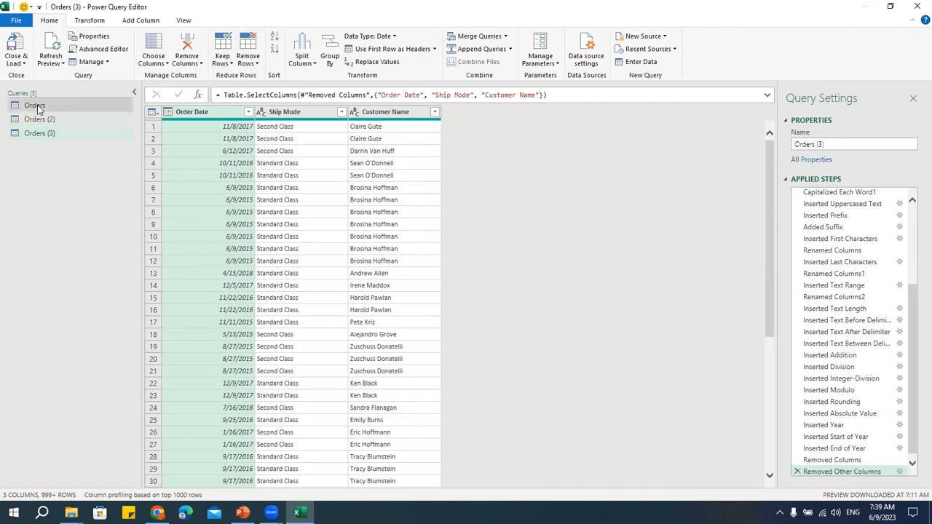
{"action": "right_click", "coordinate": [39, 107]}
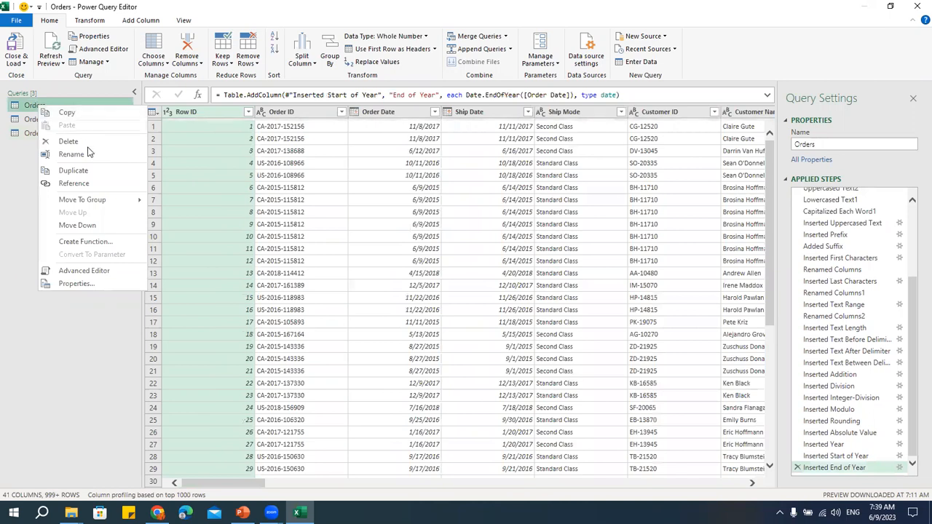
{"action": "left_click", "coordinate": [73, 170]}
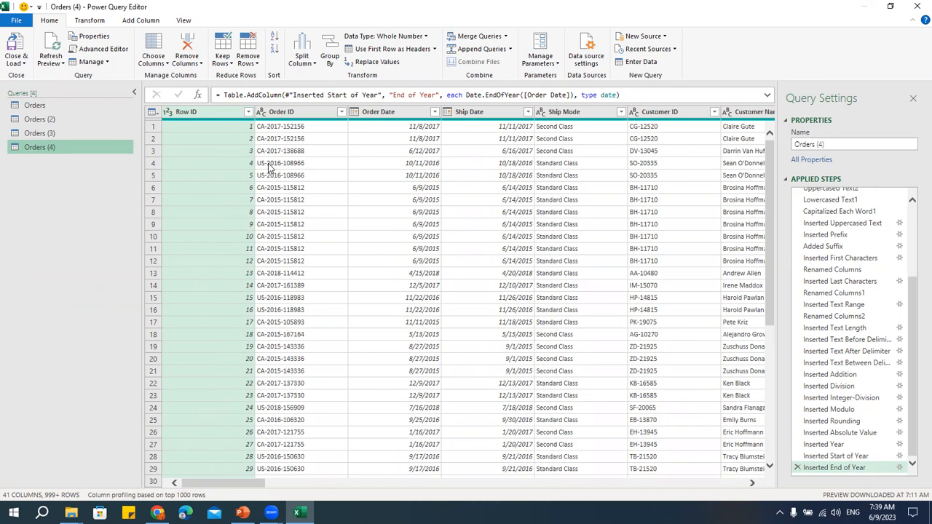
Step: Keep only the top 100 rows of the duplicated query and check the end of the table
{"action": "left_click", "coordinate": [228, 64]}
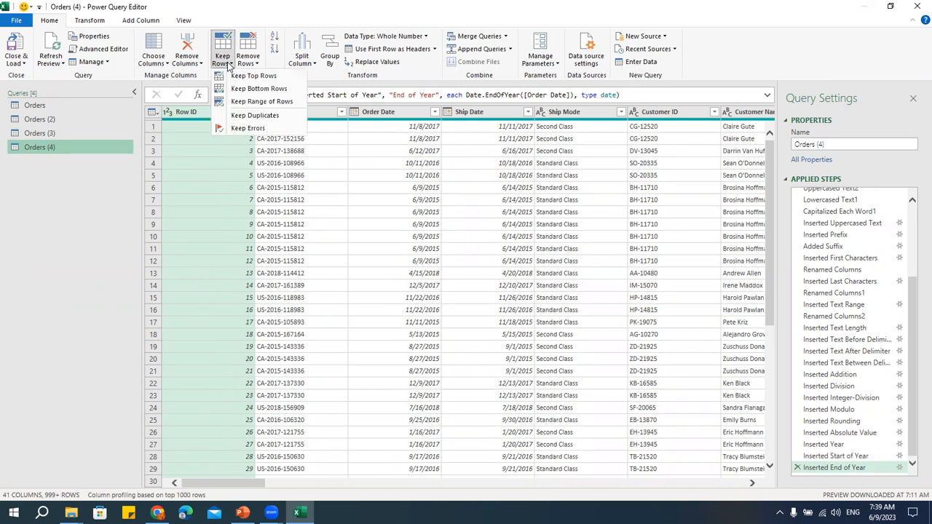
{"action": "left_click", "coordinate": [255, 115]}
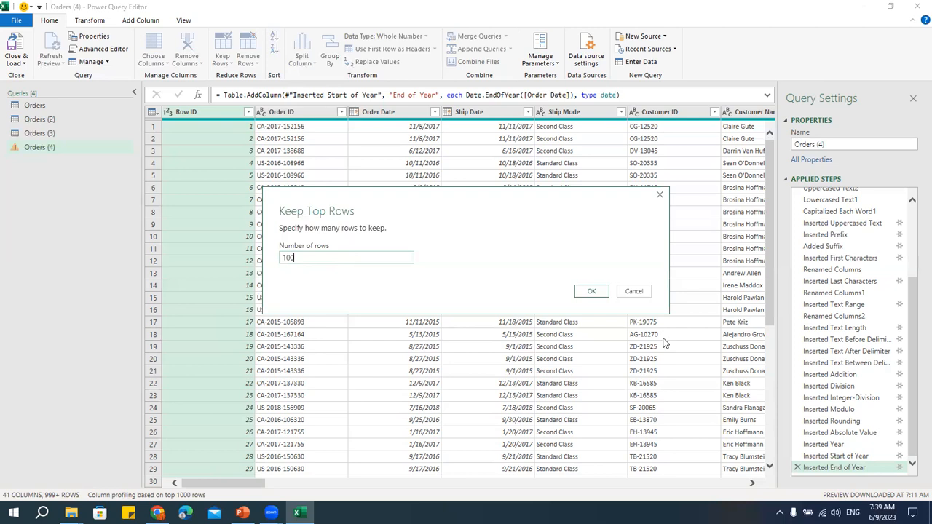
{"action": "left_click", "coordinate": [592, 291]}
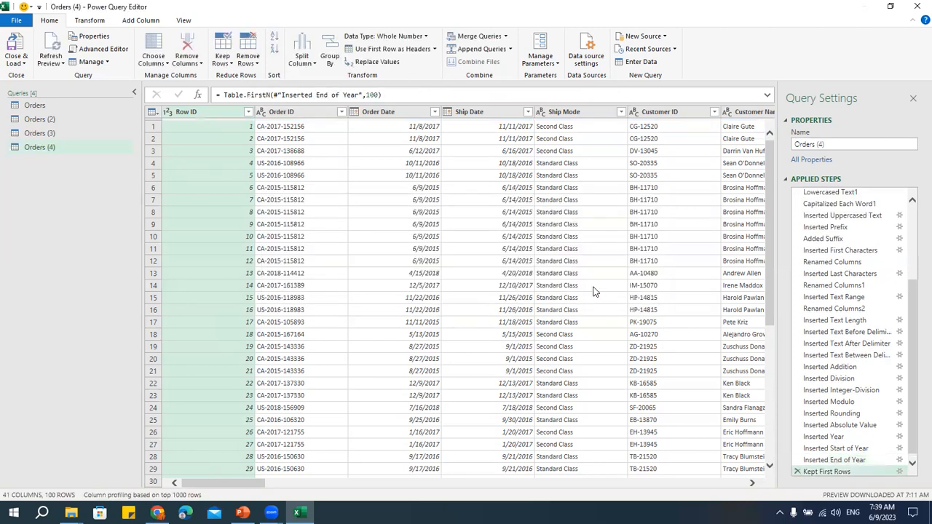
{"action": "scroll", "coordinate": [268, 333], "scroll_direction": "down", "scroll_amount": 20}
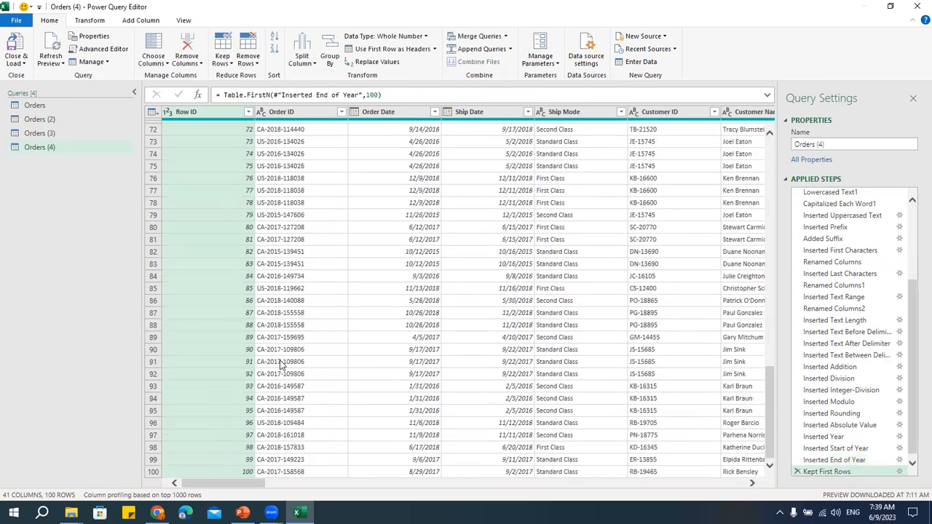
{"action": "scroll", "coordinate": [255, 333], "scroll_direction": "up", "scroll_amount": 20}
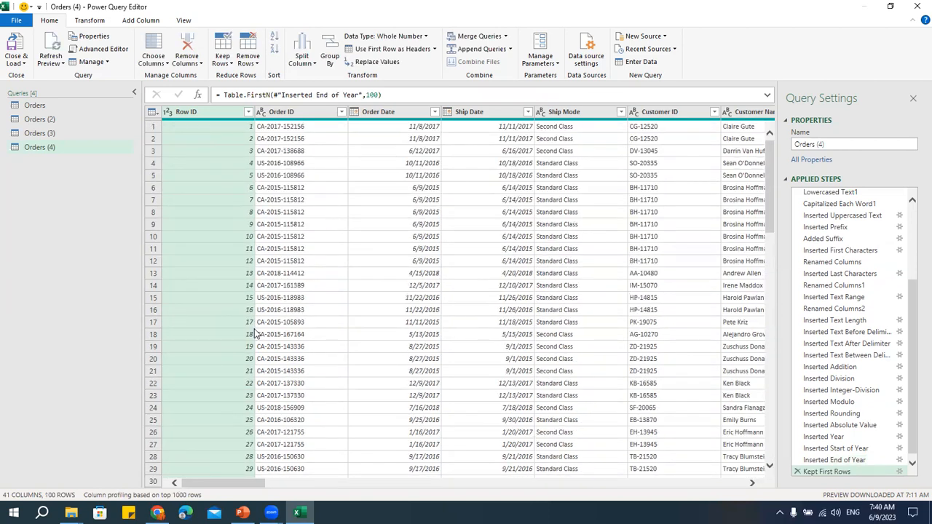
Step: Keep a range of 10 rows starting at row 11
{"action": "left_click", "coordinate": [221, 66]}
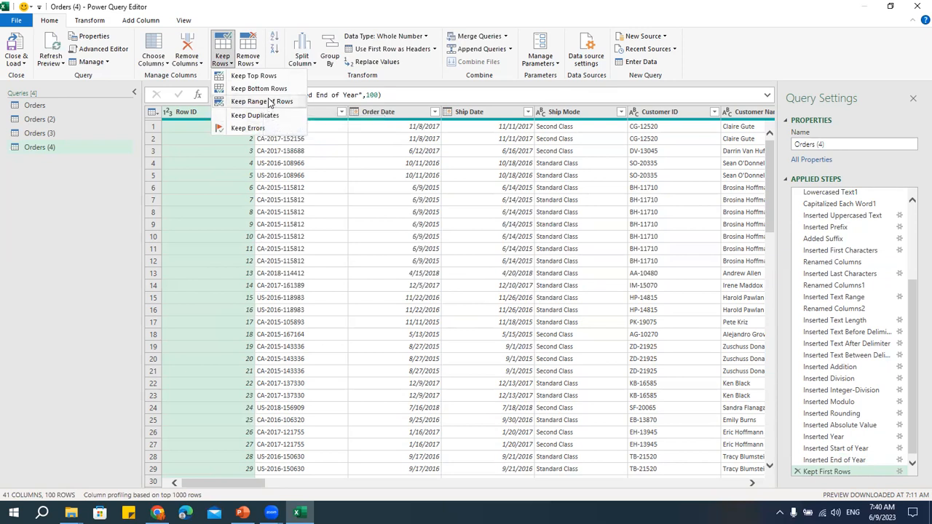
{"action": "left_click", "coordinate": [270, 107]}
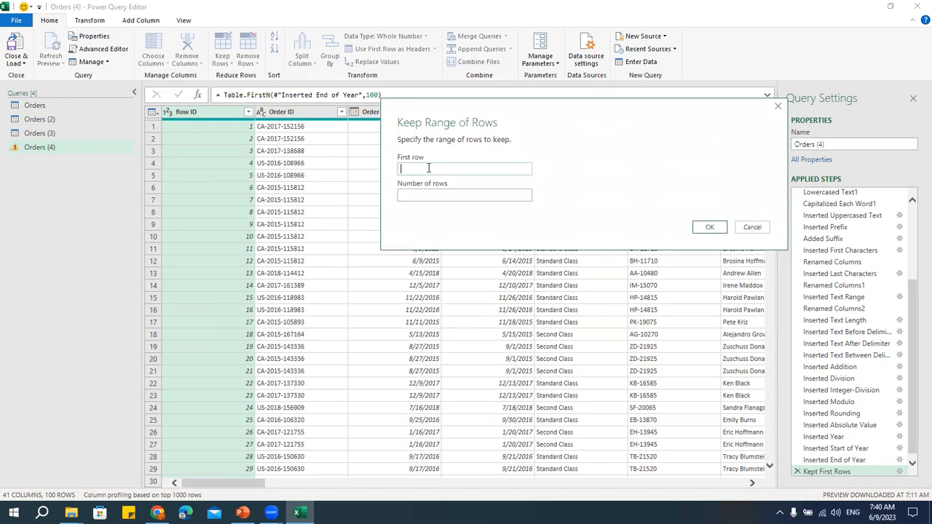
{"action": "type", "text": "11"}
{"action": "left_click", "coordinate": [426, 193]}
{"action": "type", "text": "10"}
{"action": "left_click", "coordinate": [703, 227]}
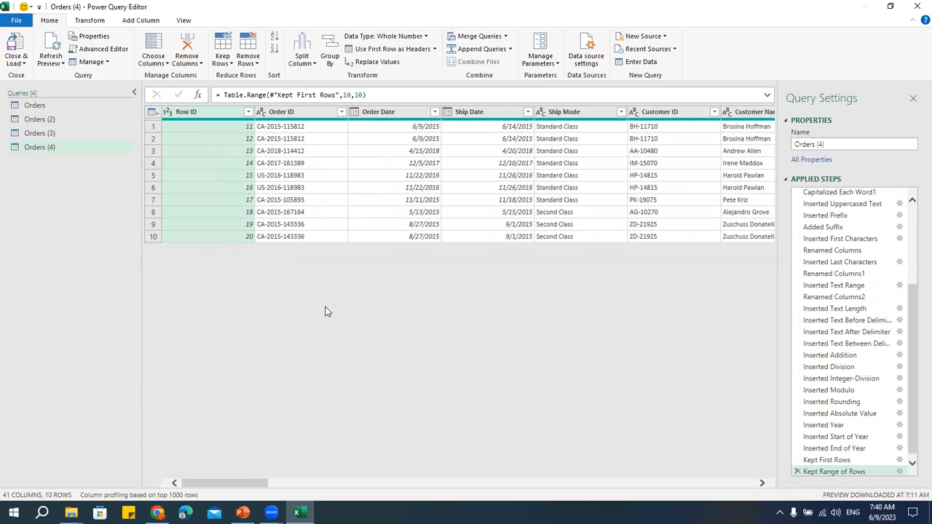
{"action": "left_click", "coordinate": [221, 60]}
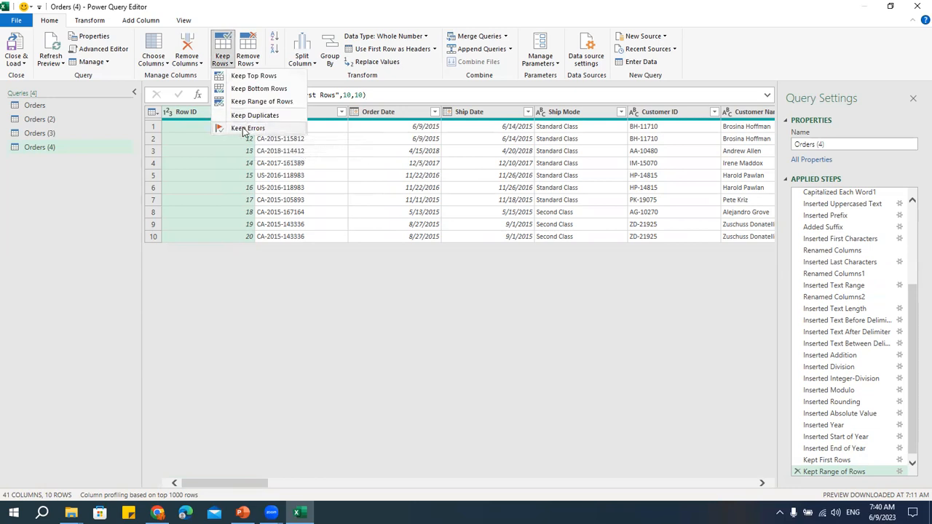
{"action": "left_click", "coordinate": [251, 62]}
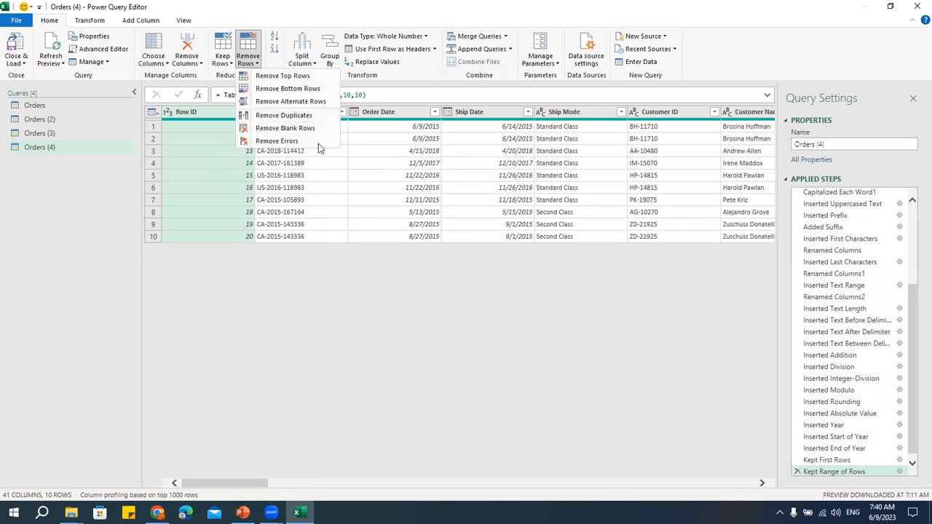
{"action": "left_click", "coordinate": [321, 191]}
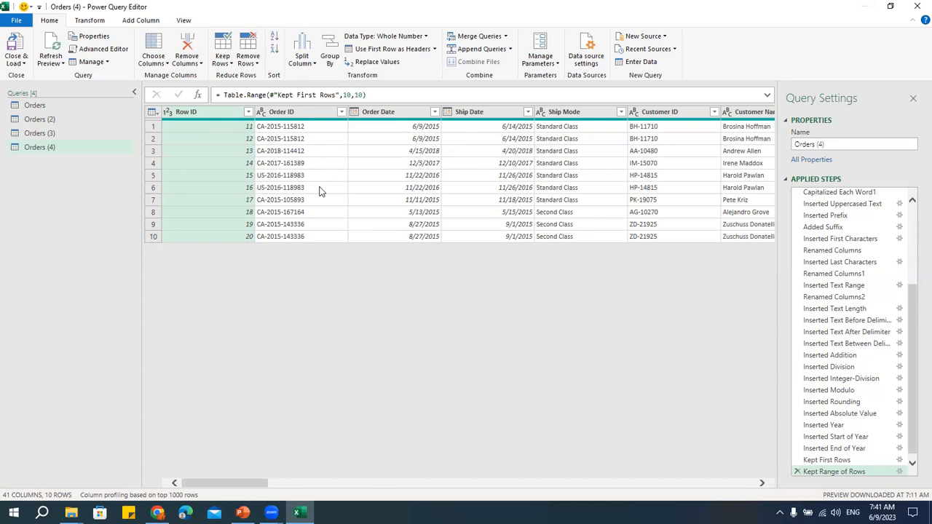
Step: Create another duplicate of the original Orders query
{"action": "left_click", "coordinate": [41, 106]}
{"action": "right_click", "coordinate": [43, 107]}
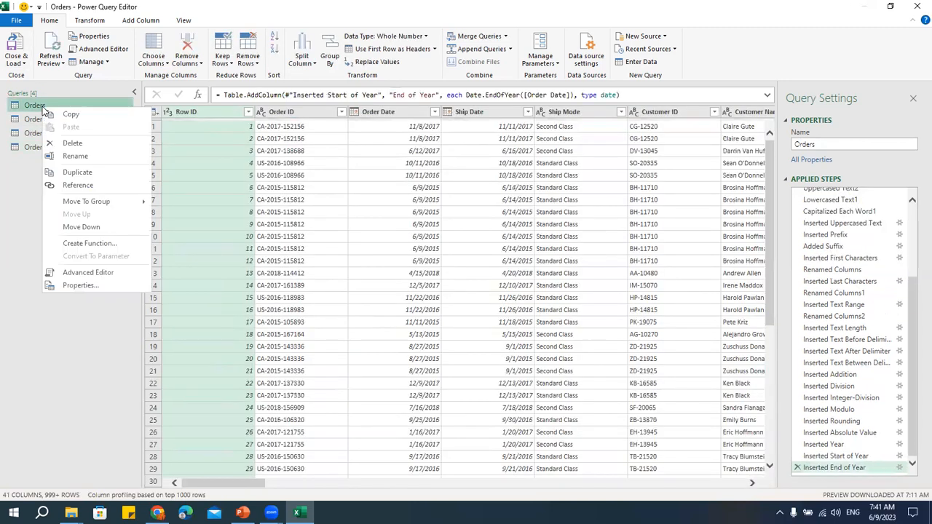
{"action": "left_click", "coordinate": [81, 173]}
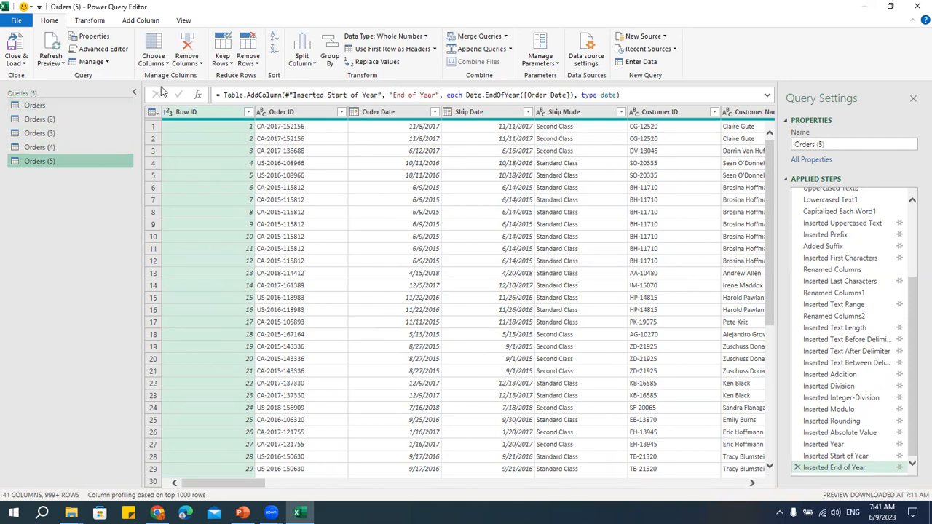
Step: Choose Order ID as the only column to keep in the new duplicate query
{"action": "left_click", "coordinate": [154, 64]}
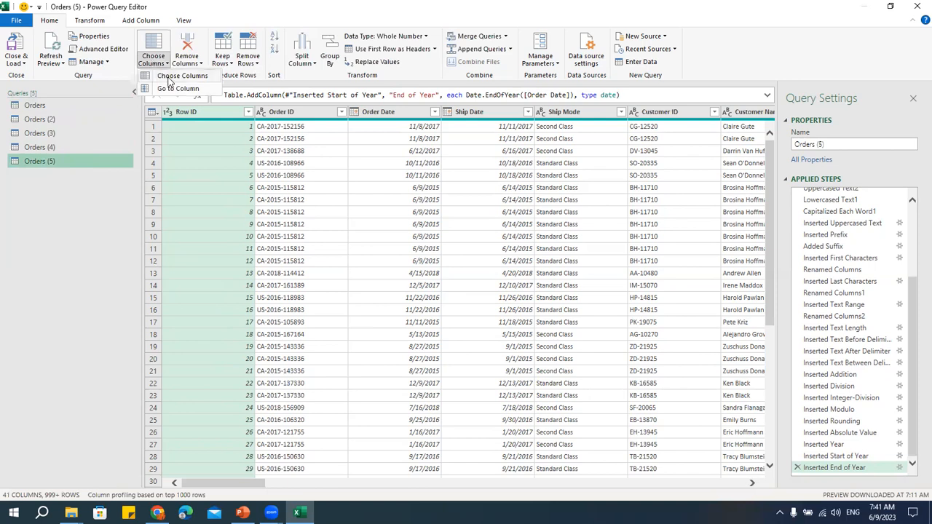
{"action": "left_click", "coordinate": [175, 76]}
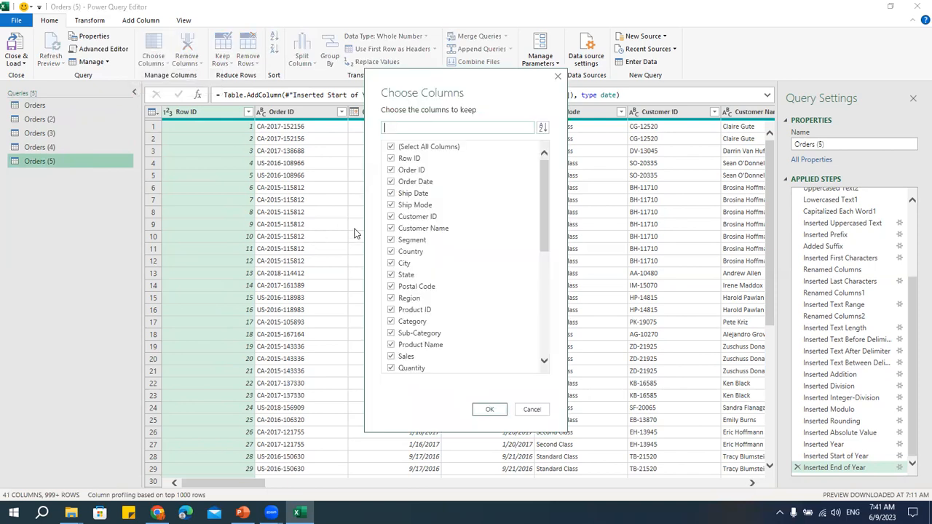
{"action": "left_click", "coordinate": [391, 148]}
{"action": "left_click", "coordinate": [391, 171]}
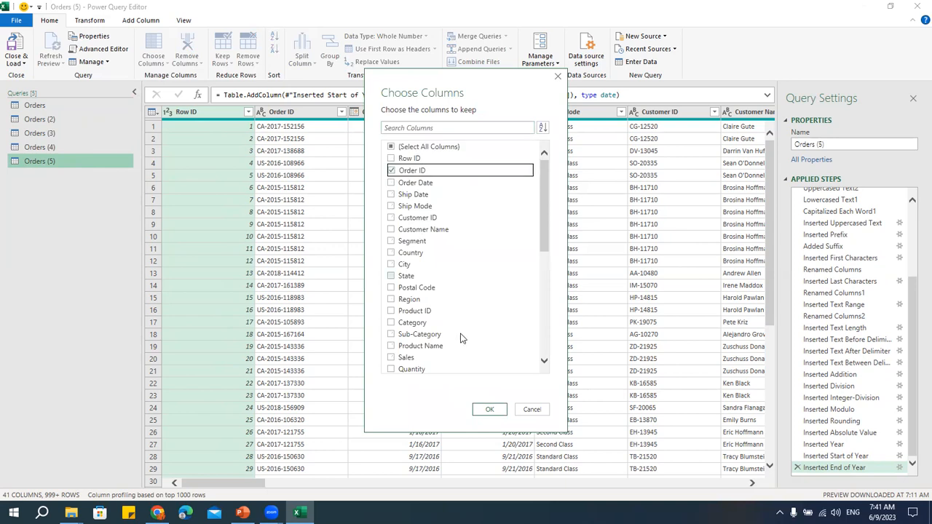
{"action": "left_click", "coordinate": [489, 411]}
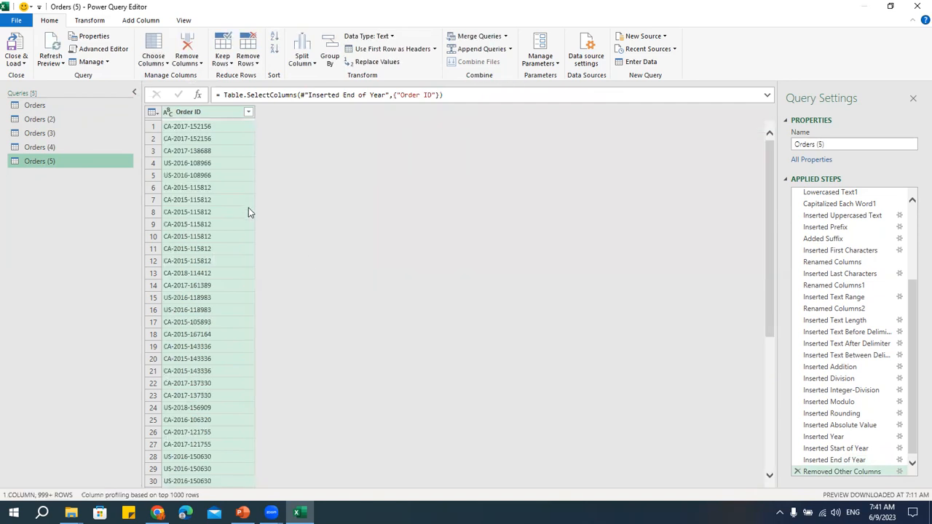
{"action": "left_click", "coordinate": [311, 66]}
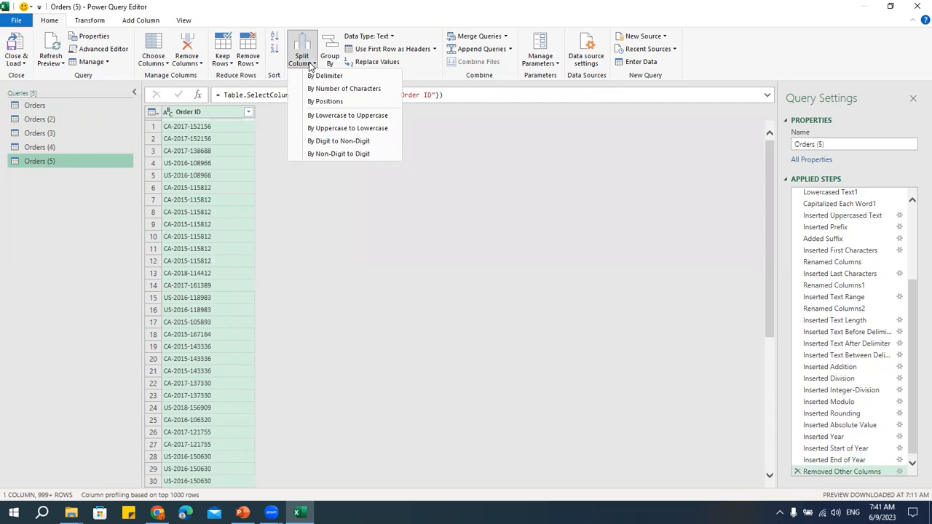
{"action": "left_click", "coordinate": [95, 24]}
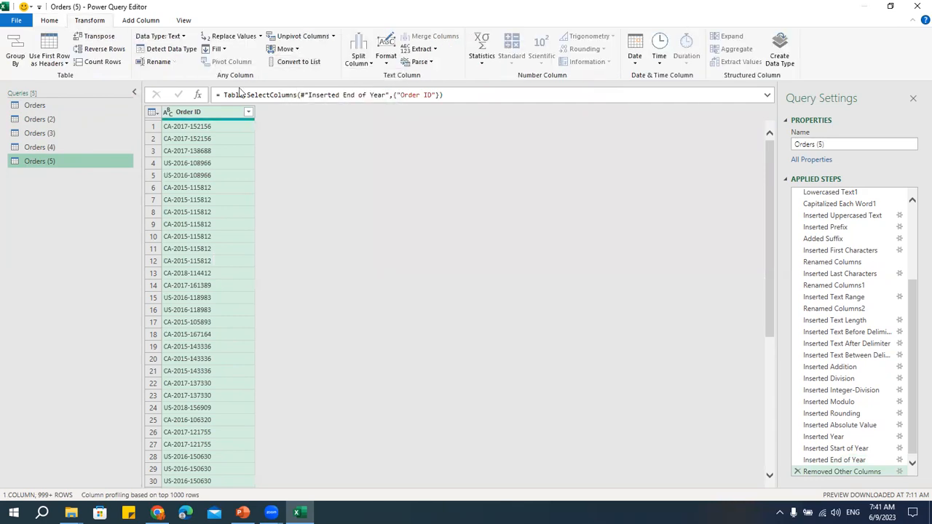
{"action": "left_click", "coordinate": [388, 64]}
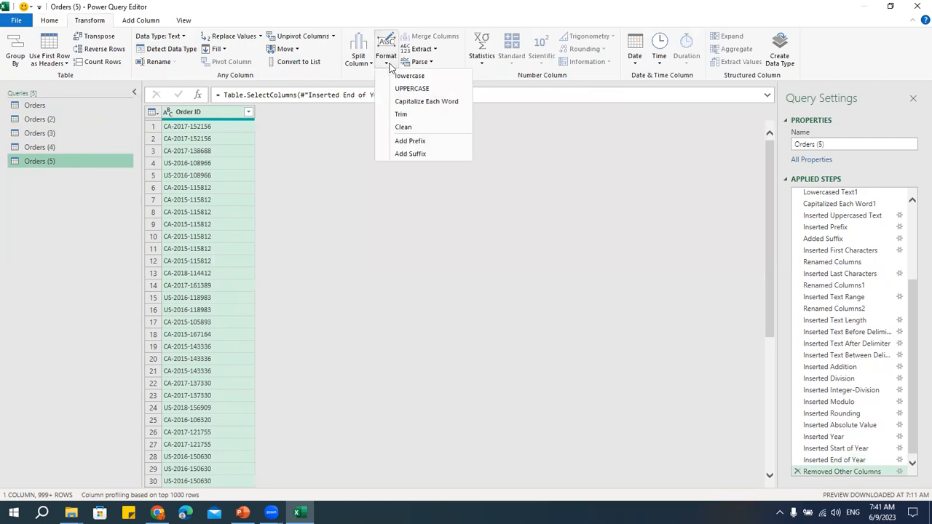
{"action": "left_click", "coordinate": [424, 48]}
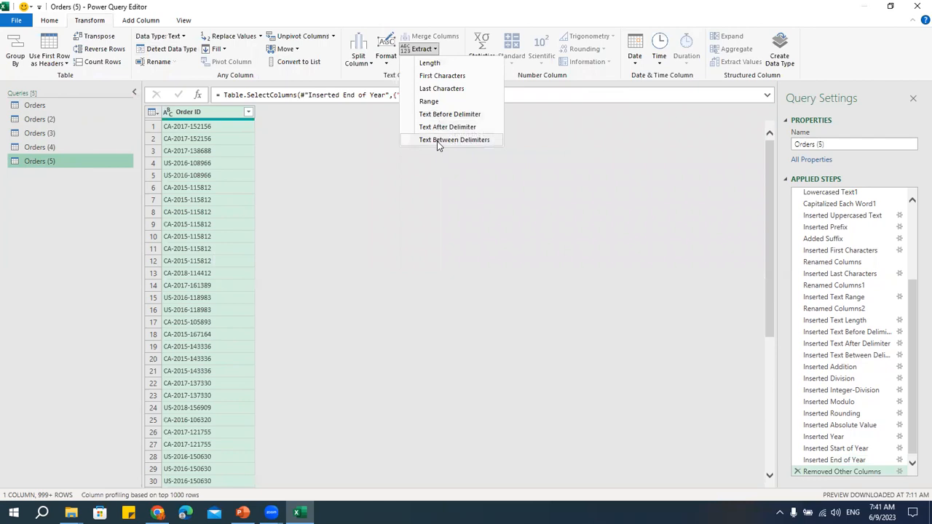
{"action": "left_click", "coordinate": [406, 235]}
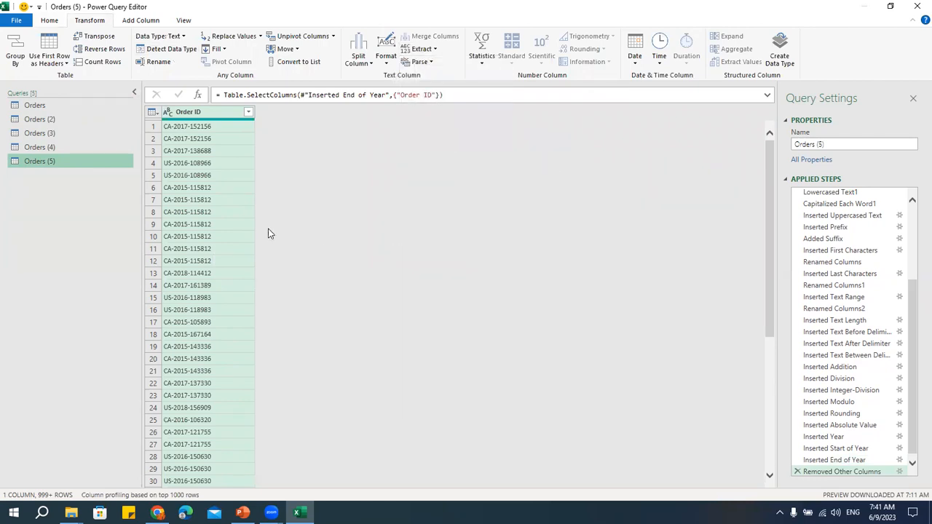
{"action": "left_click", "coordinate": [53, 21]}
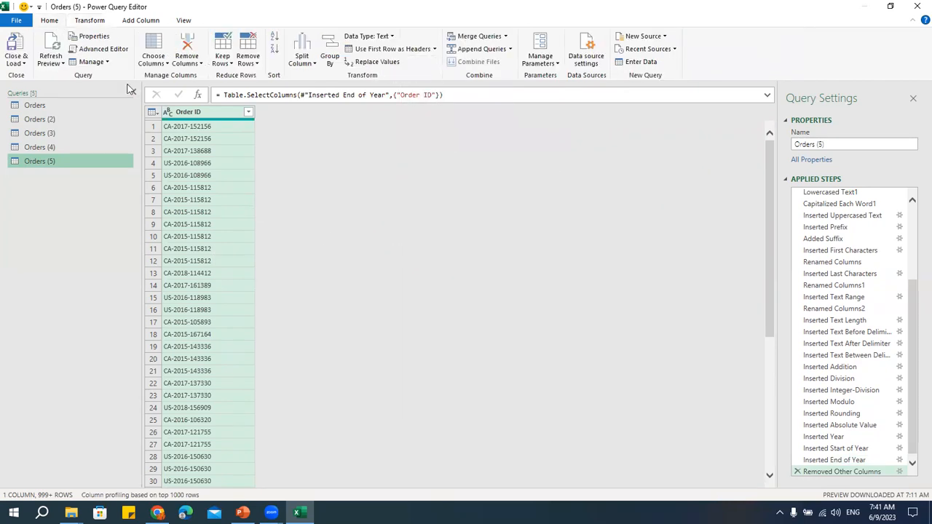
Step: Split the Order ID column by the custom delimiter "-" at each occurrence of the delimiter
{"action": "left_click", "coordinate": [303, 64]}
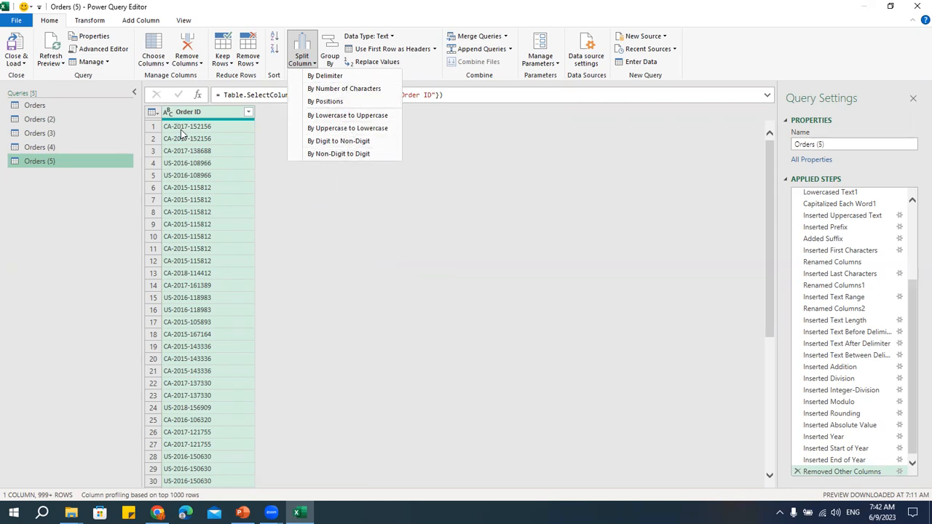
{"action": "left_click", "coordinate": [325, 76]}
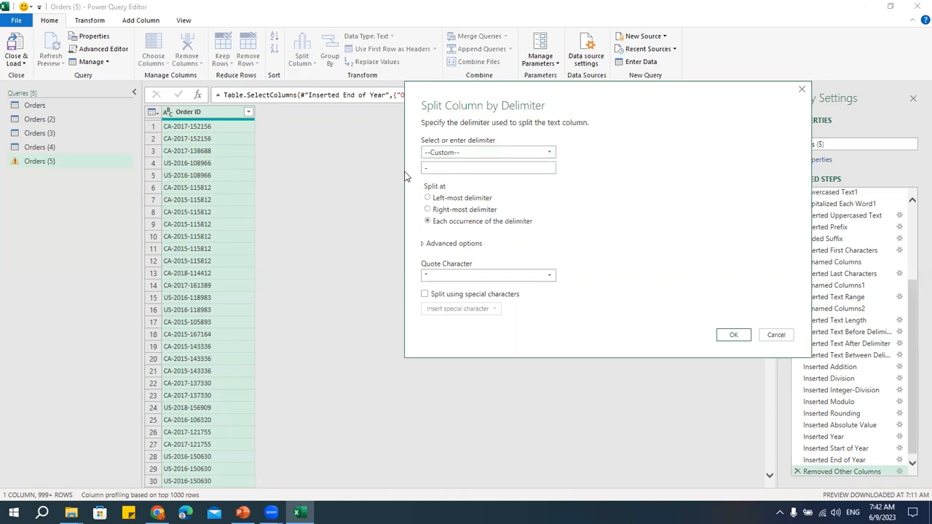
{"action": "left_click", "coordinate": [732, 336]}
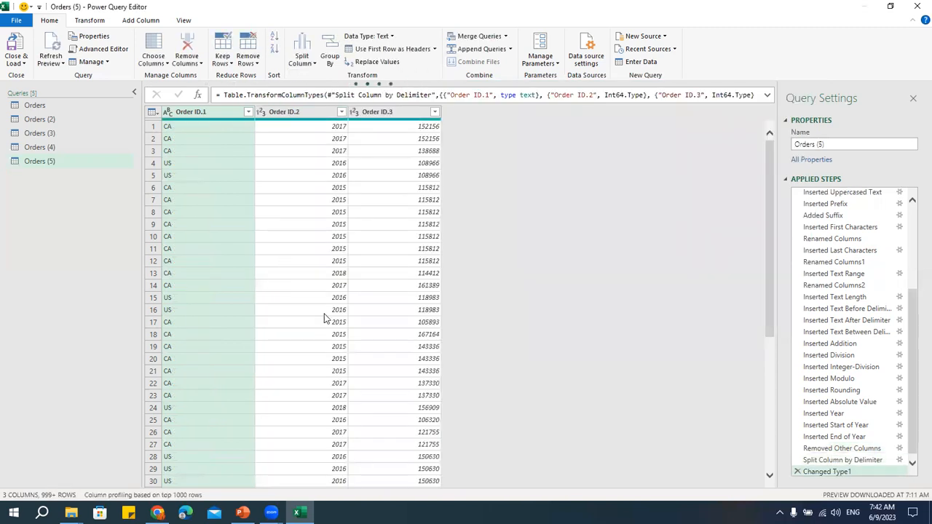
{"action": "left_click", "coordinate": [305, 59]}
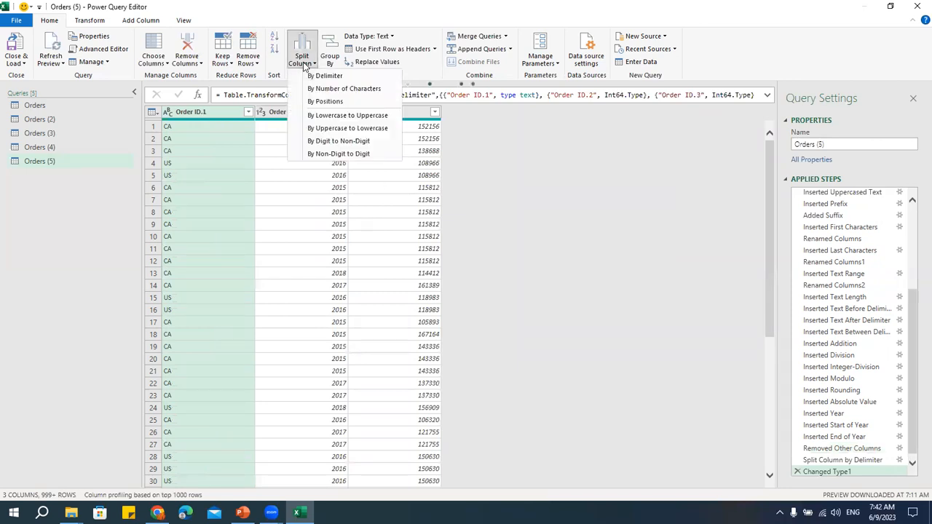
{"action": "left_click", "coordinate": [541, 230]}
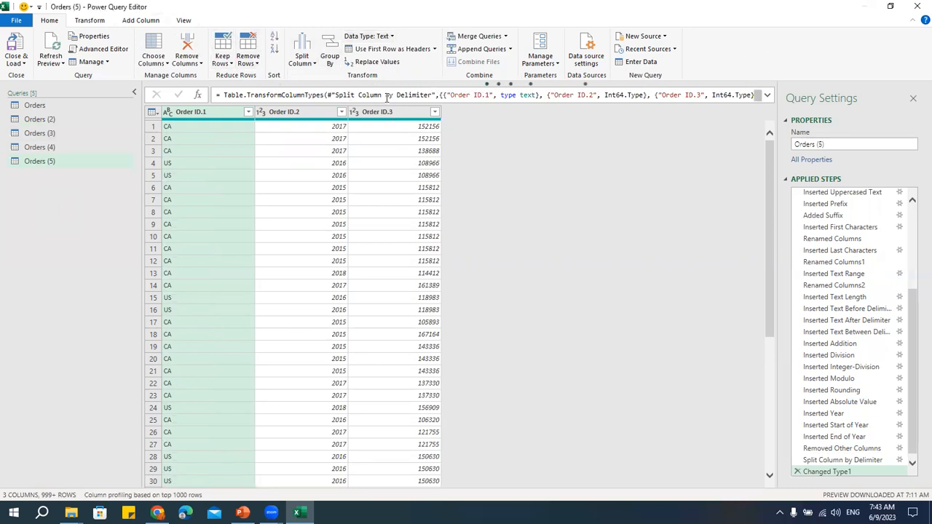
Step: Add a new Excel workbook source from the file Excel Raw Data.xlsx in the Day 12 folder
{"action": "left_click", "coordinate": [664, 38]}
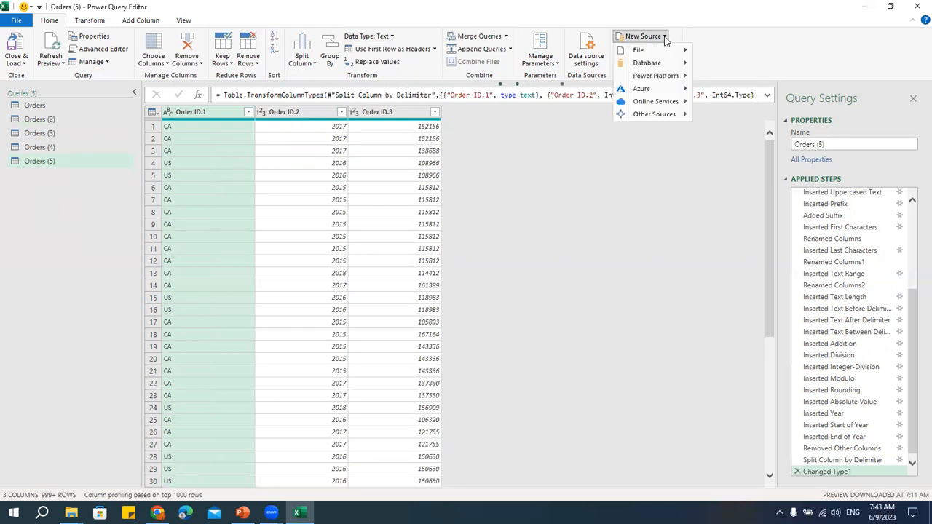
{"action": "mouse_move", "coordinate": [645, 56]}
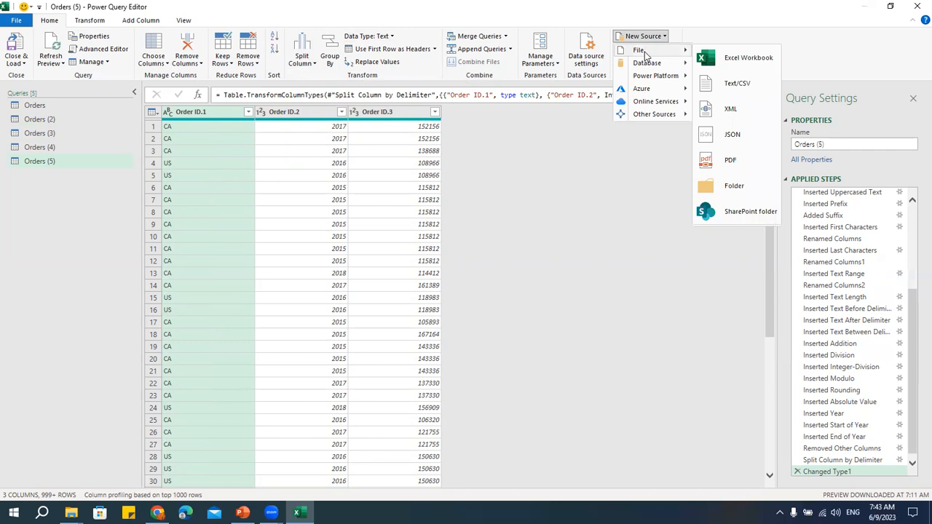
{"action": "left_click", "coordinate": [740, 59]}
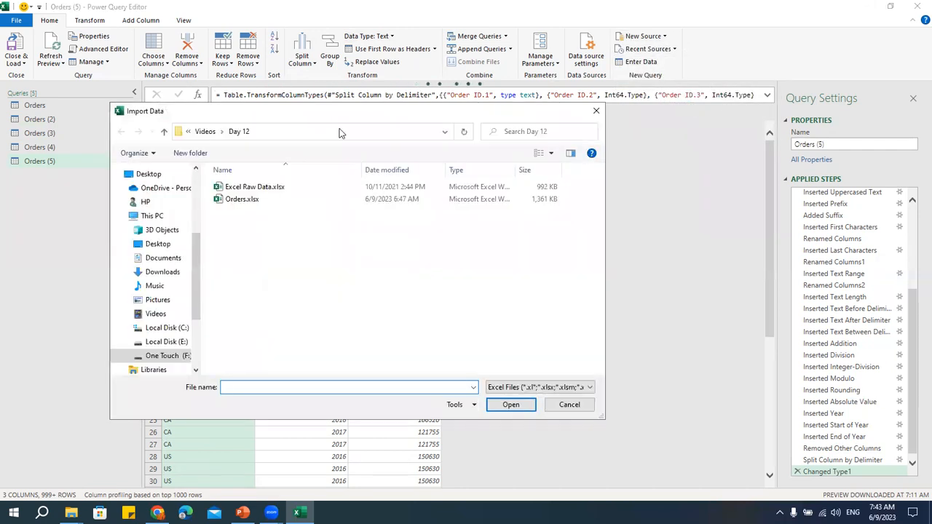
{"action": "left_click_drag", "start_coordinate": [260, 118], "coordinate": [203, 34]}
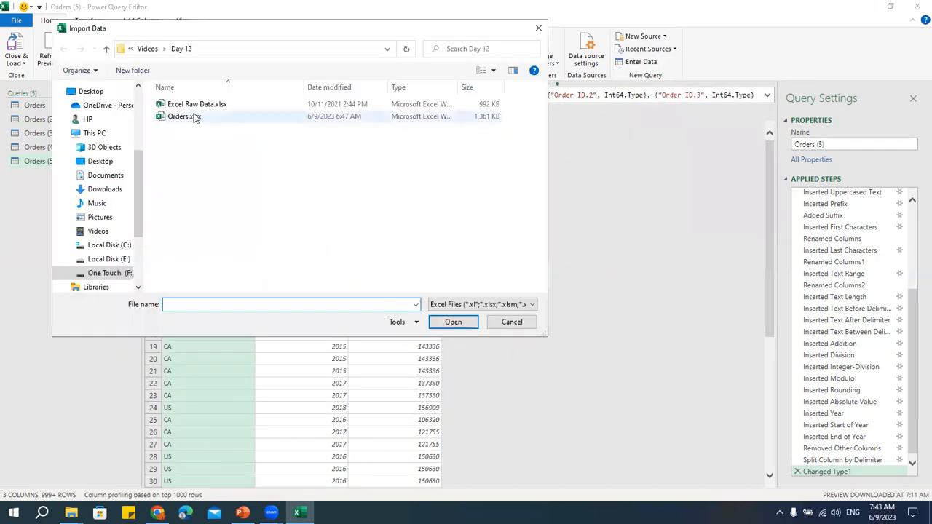
{"action": "left_click", "coordinate": [191, 106]}
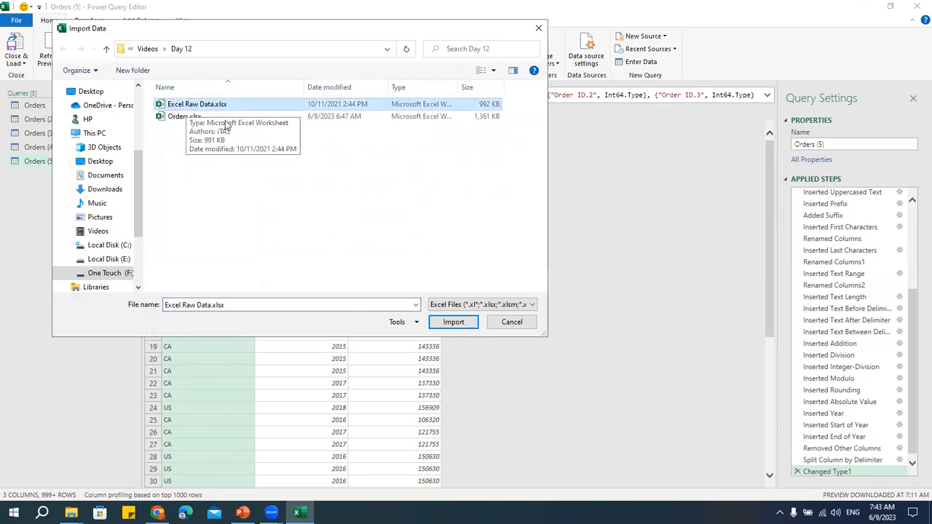
{"action": "left_click", "coordinate": [453, 323]}
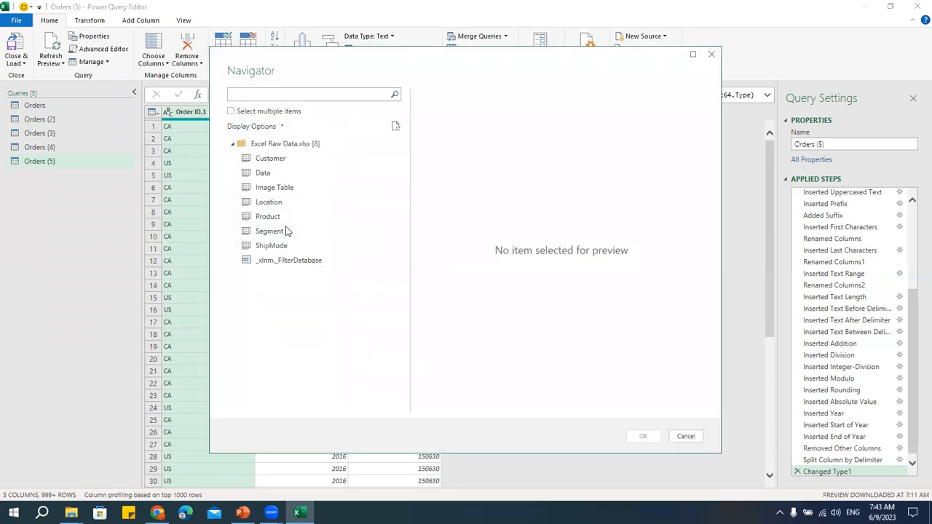
Step: Import the Customer, Data, Location, Product, Segment and ShipMode sheets together as new queries
{"action": "left_click", "coordinate": [231, 111]}
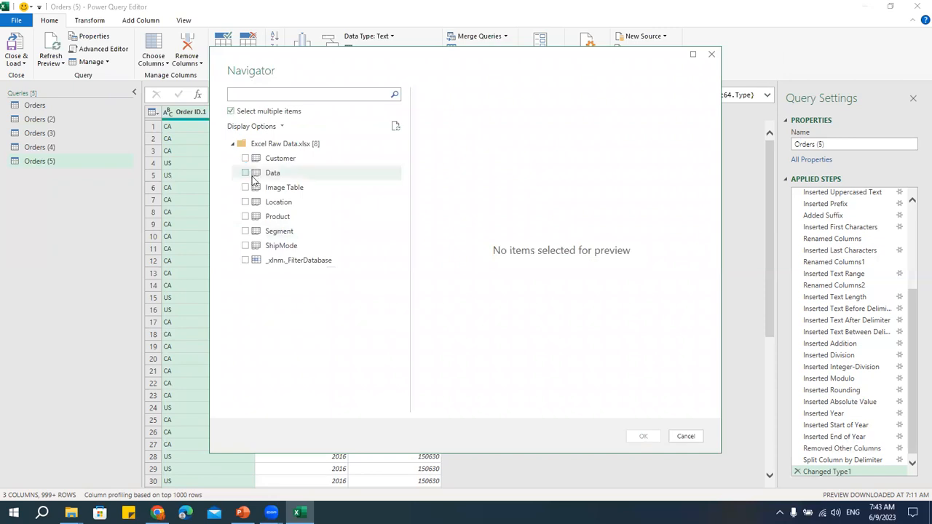
{"action": "left_click", "coordinate": [246, 158]}
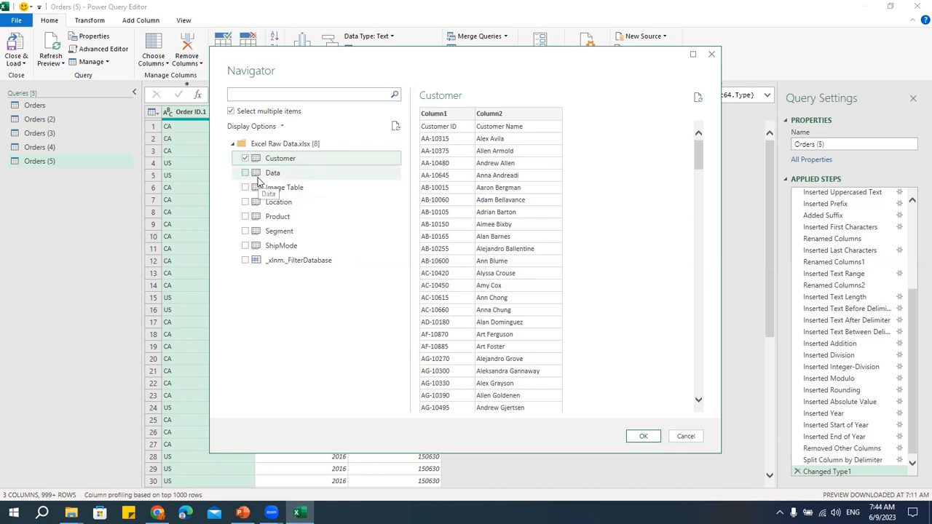
{"action": "left_click", "coordinate": [245, 204]}
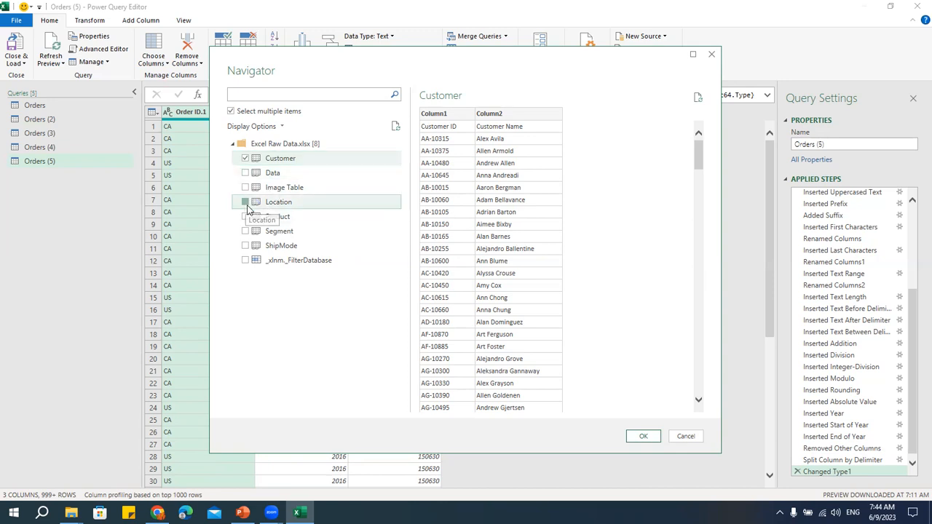
{"action": "left_click", "coordinate": [246, 217]}
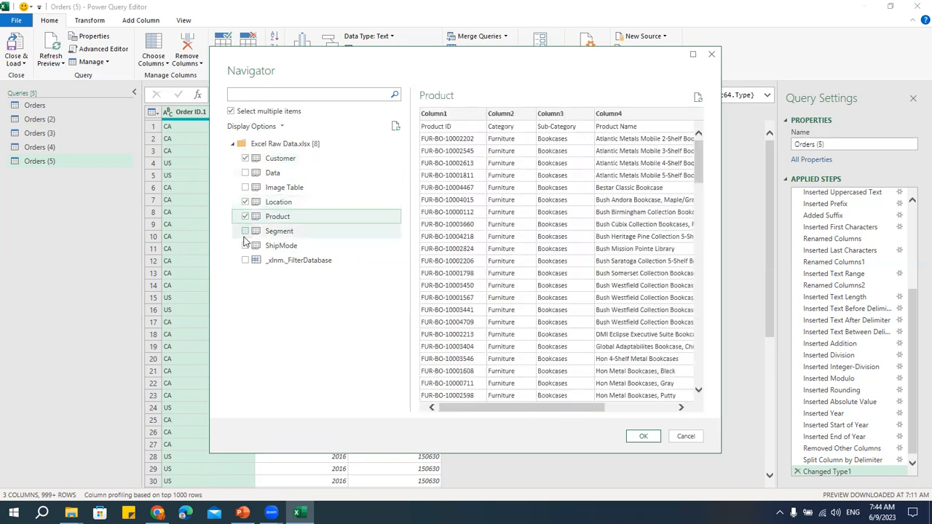
{"action": "left_click", "coordinate": [245, 231]}
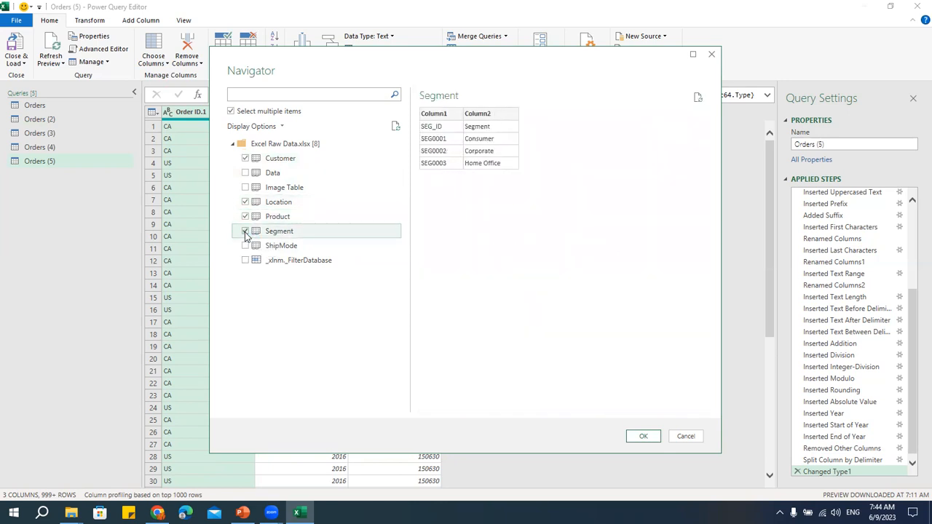
{"action": "left_click", "coordinate": [246, 246]}
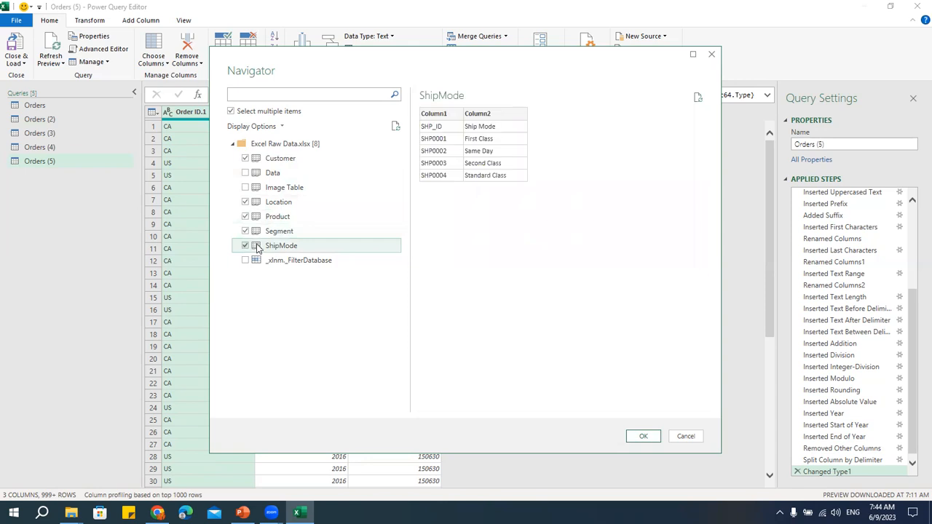
{"action": "left_click", "coordinate": [246, 174]}
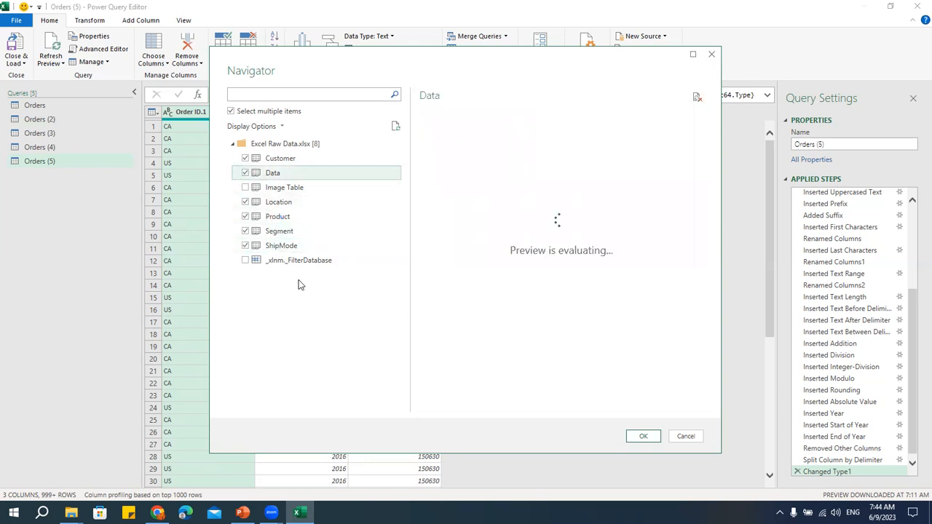
{"action": "left_click", "coordinate": [644, 436]}
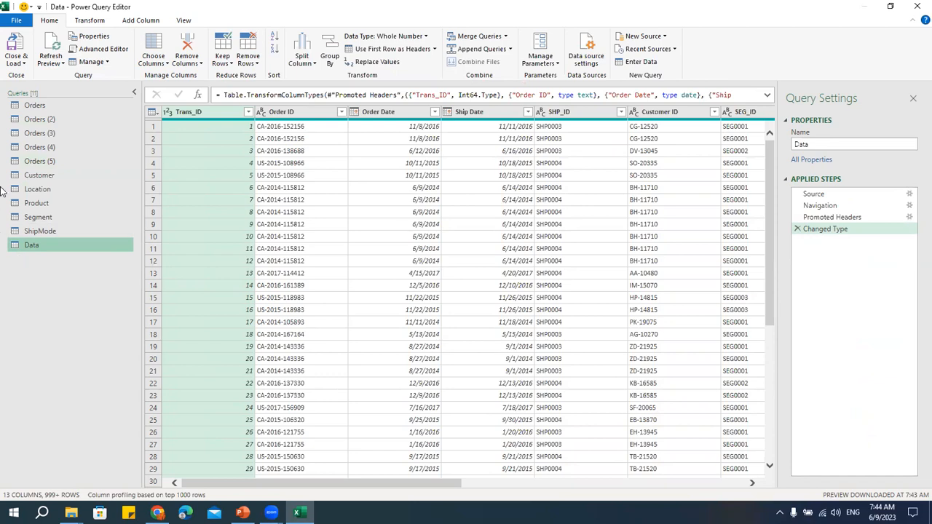
Step: Promote the first row of the Customer query to column headers
{"action": "left_click", "coordinate": [49, 178]}
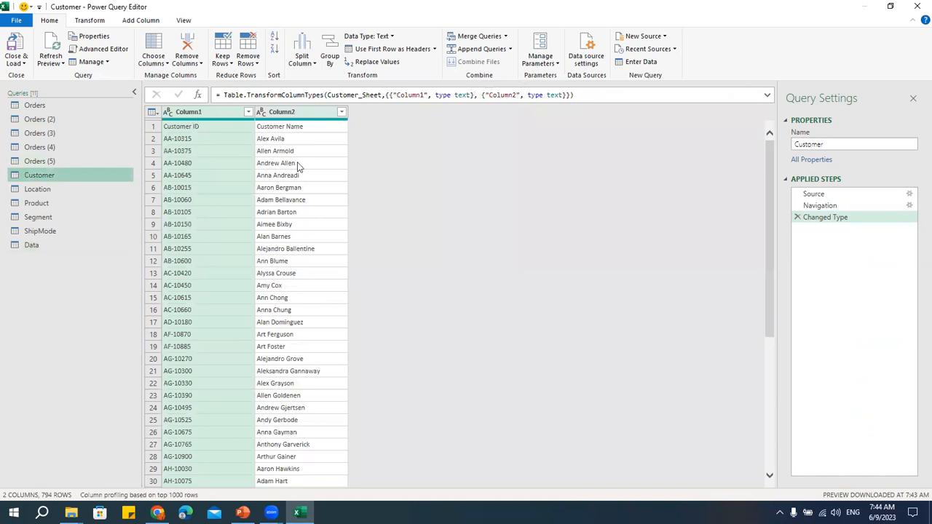
{"action": "left_click", "coordinate": [154, 127]}
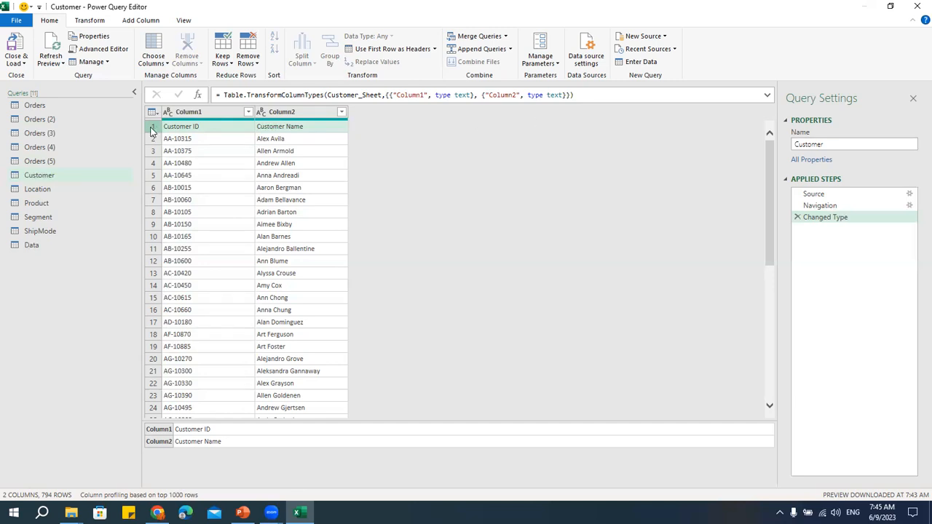
{"action": "left_click", "coordinate": [185, 142]}
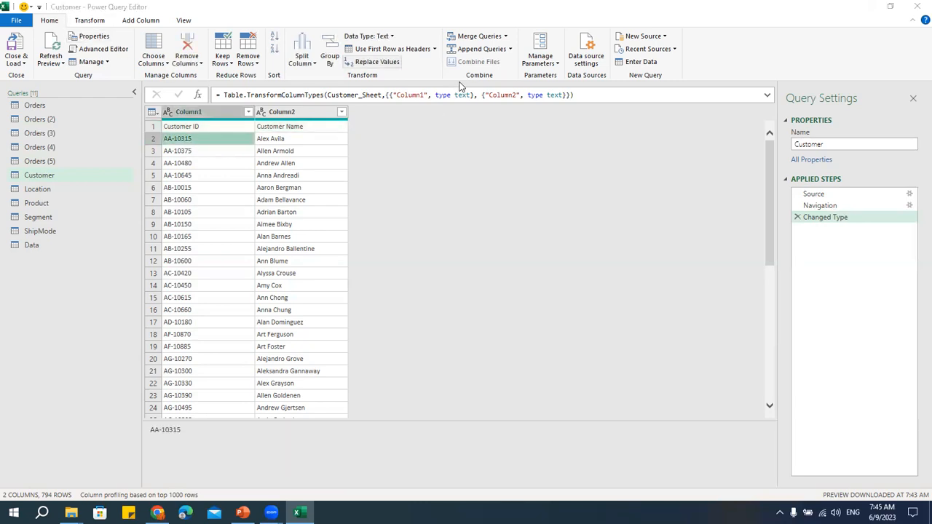
{"action": "left_click", "coordinate": [408, 49]}
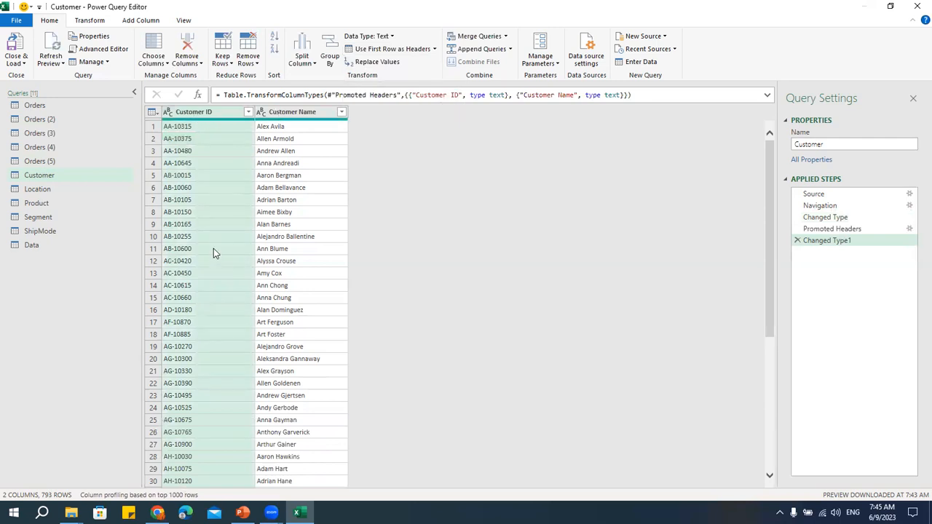
Step: Promote the first row to column headers in the Segment and ShipMode queries
{"action": "left_click", "coordinate": [29, 217]}
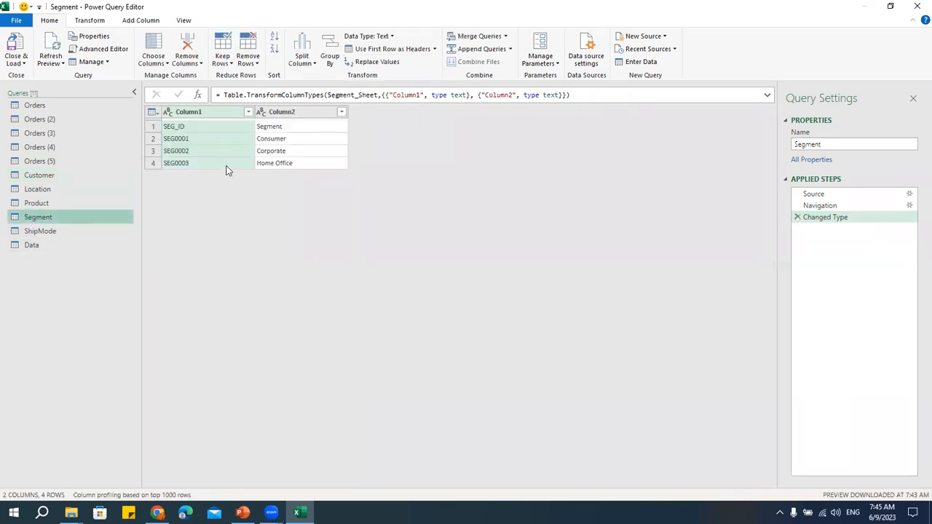
{"action": "left_click", "coordinate": [201, 130]}
{"action": "left_click", "coordinate": [390, 49]}
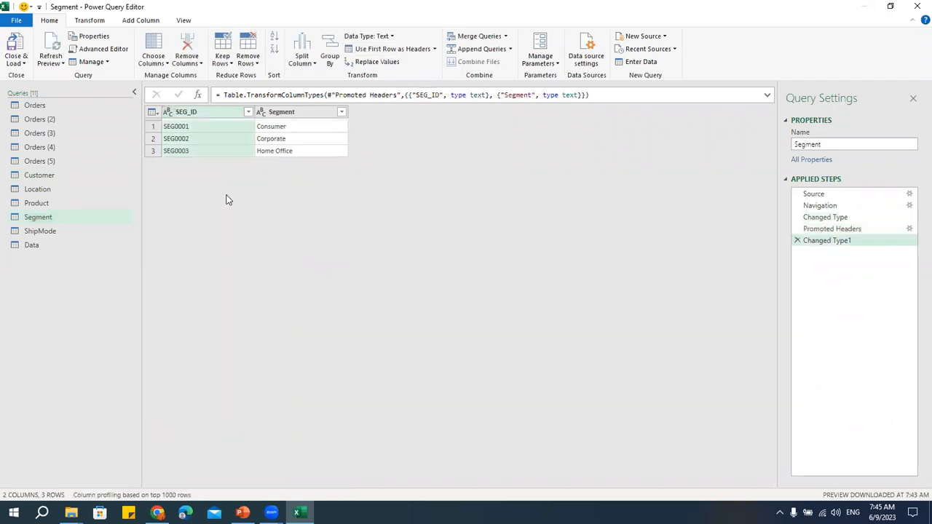
{"action": "left_click", "coordinate": [43, 231]}
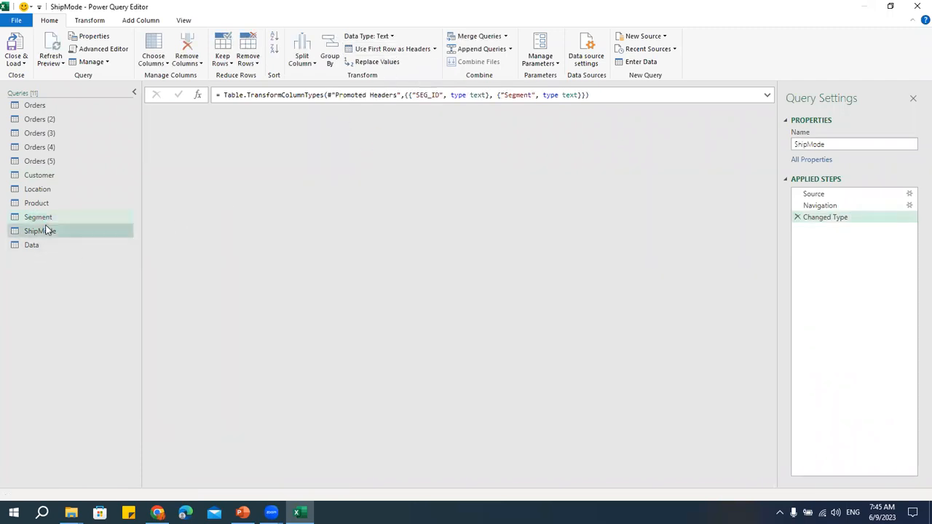
{"action": "left_click", "coordinate": [377, 49]}
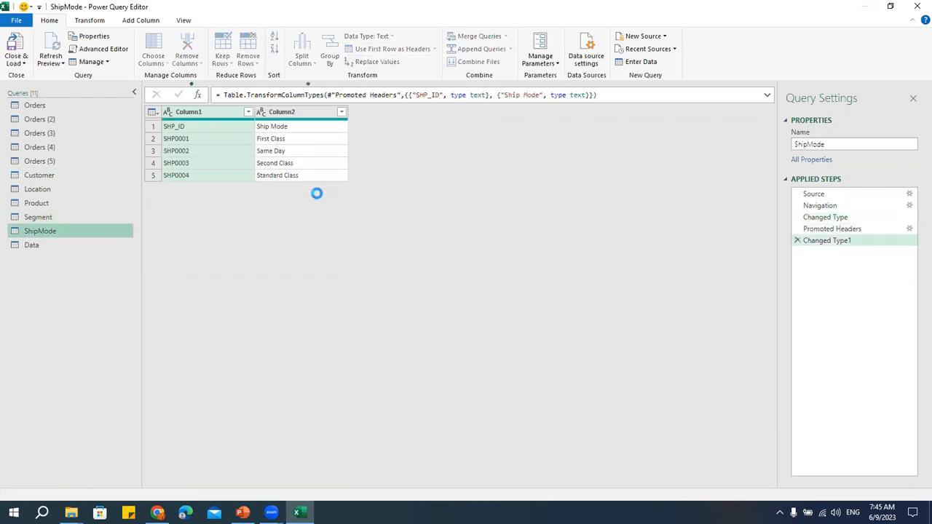
Step: Create another duplicate of the original Orders query
{"action": "left_click", "coordinate": [33, 246]}
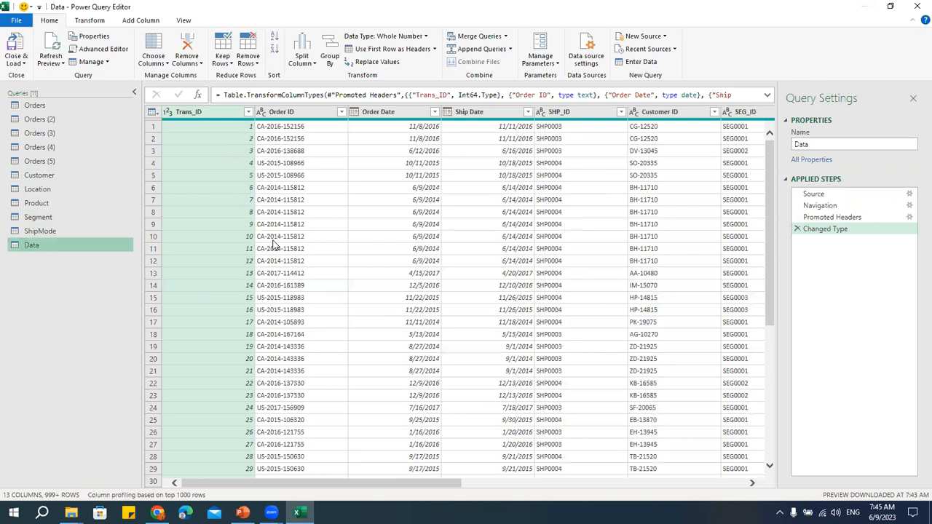
{"action": "left_click", "coordinate": [38, 107]}
{"action": "right_click", "coordinate": [40, 107]}
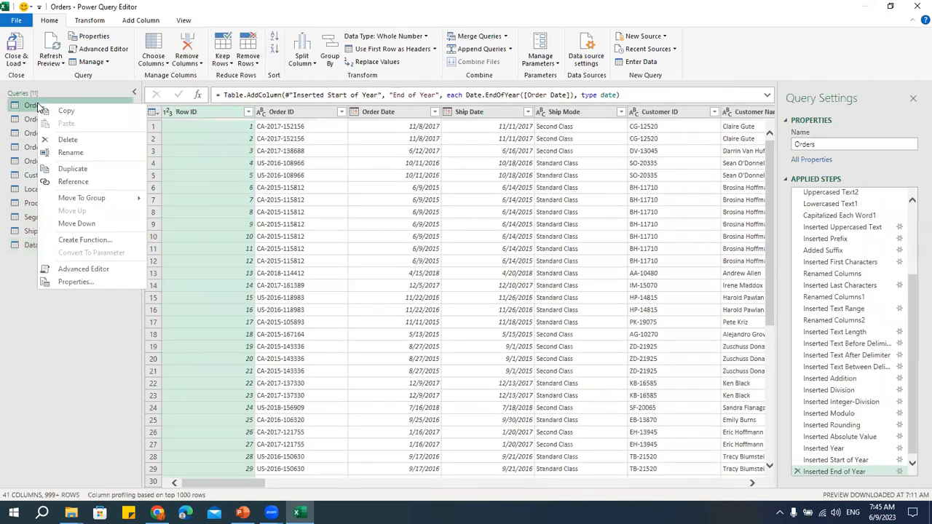
{"action": "left_click", "coordinate": [73, 169]}
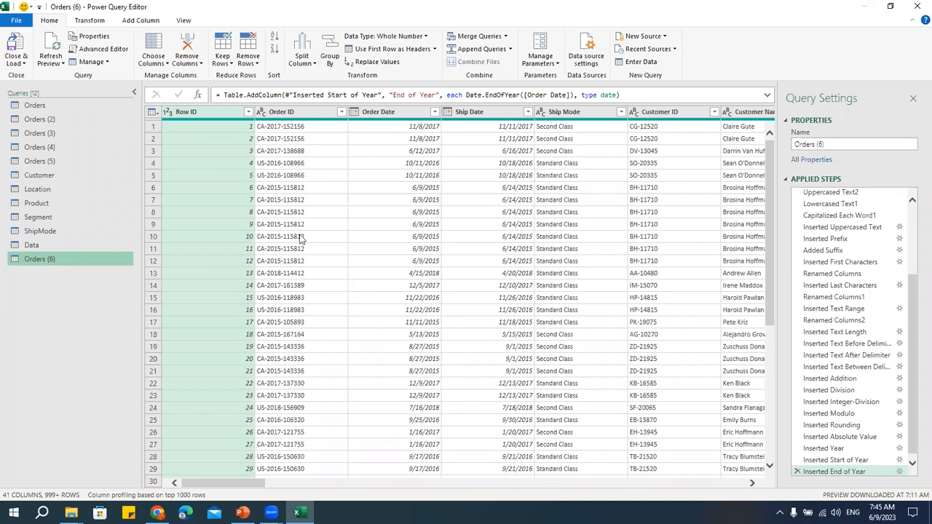
Step: Start a Group By on the Orders (6) query in Advanced mode, comparing it with the Basic mode
{"action": "left_click", "coordinate": [330, 52]}
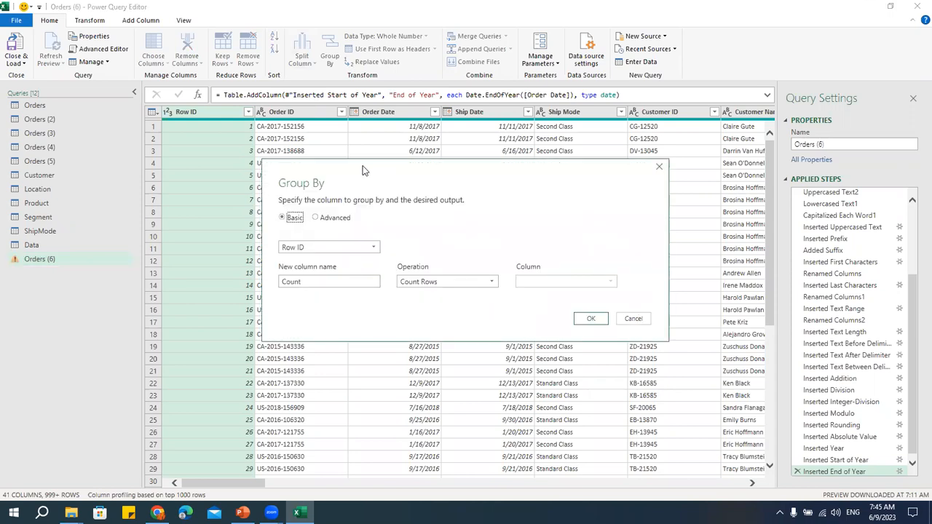
{"action": "left_click_drag", "start_coordinate": [365, 169], "coordinate": [150, 29]}
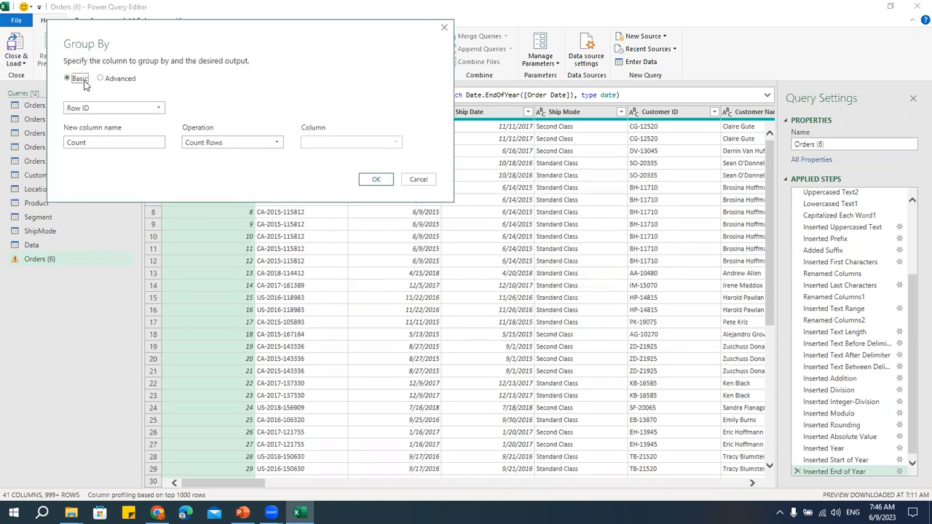
{"action": "left_click", "coordinate": [102, 78]}
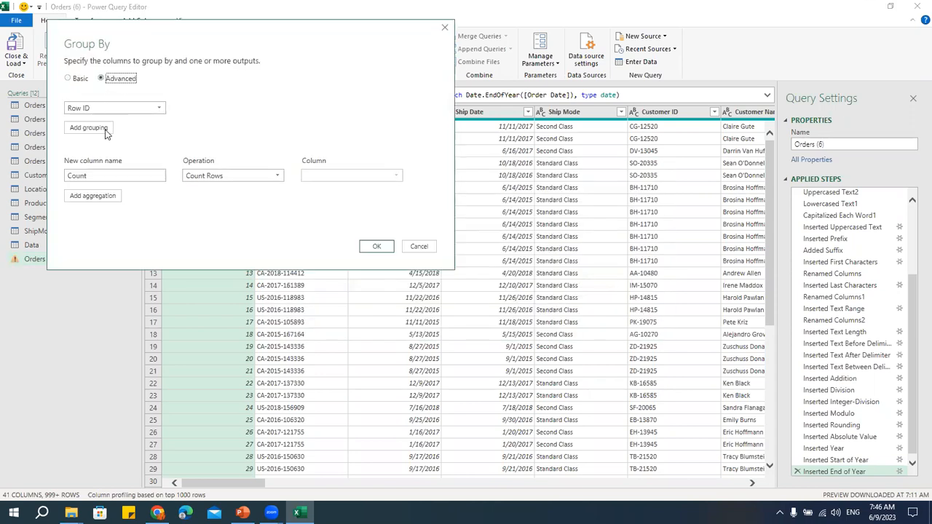
{"action": "left_click", "coordinate": [78, 78]}
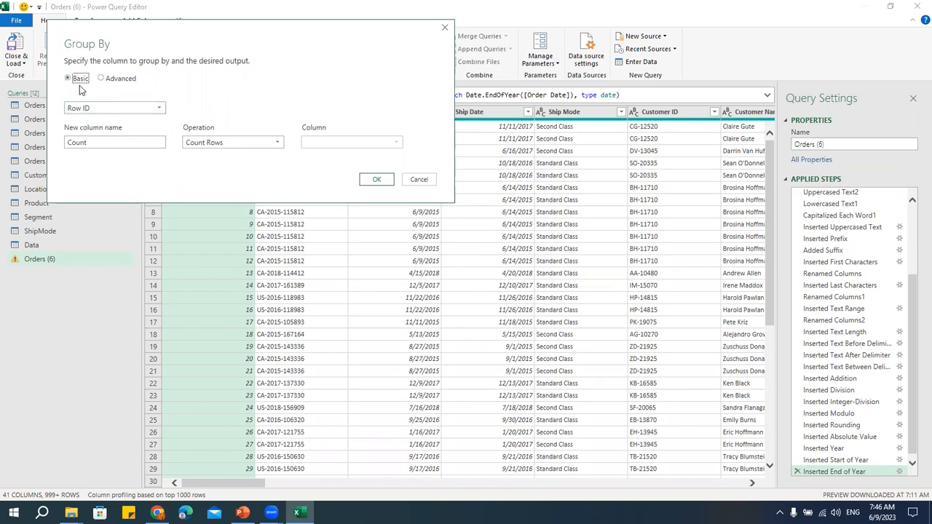
{"action": "left_click", "coordinate": [120, 78]}
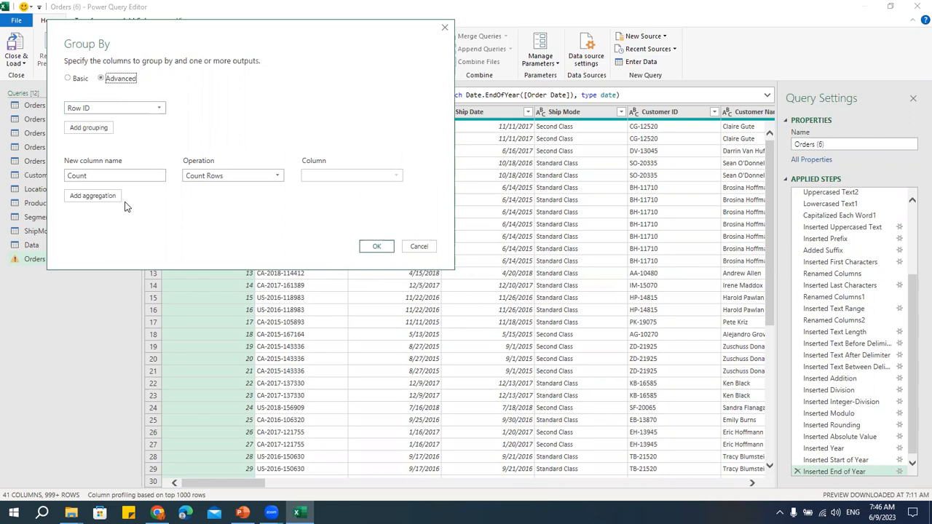
{"action": "left_click", "coordinate": [79, 79]}
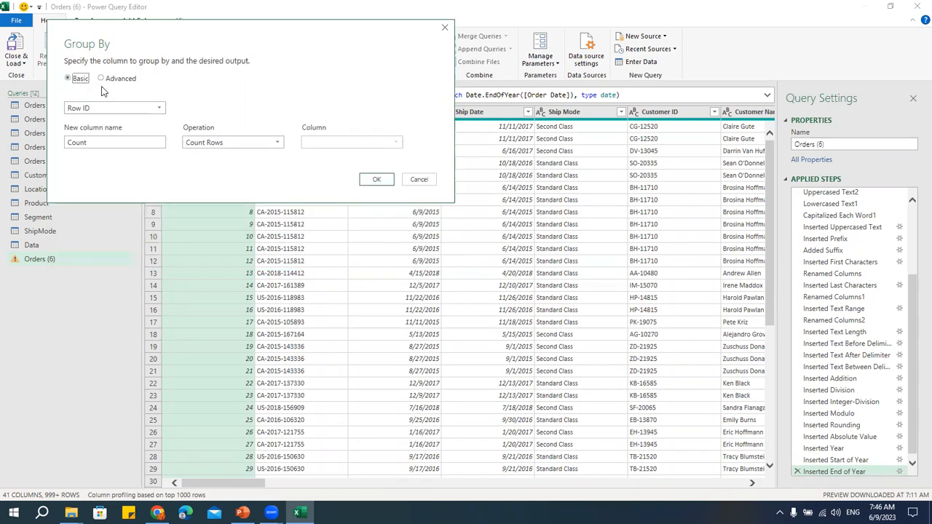
{"action": "left_click", "coordinate": [111, 78]}
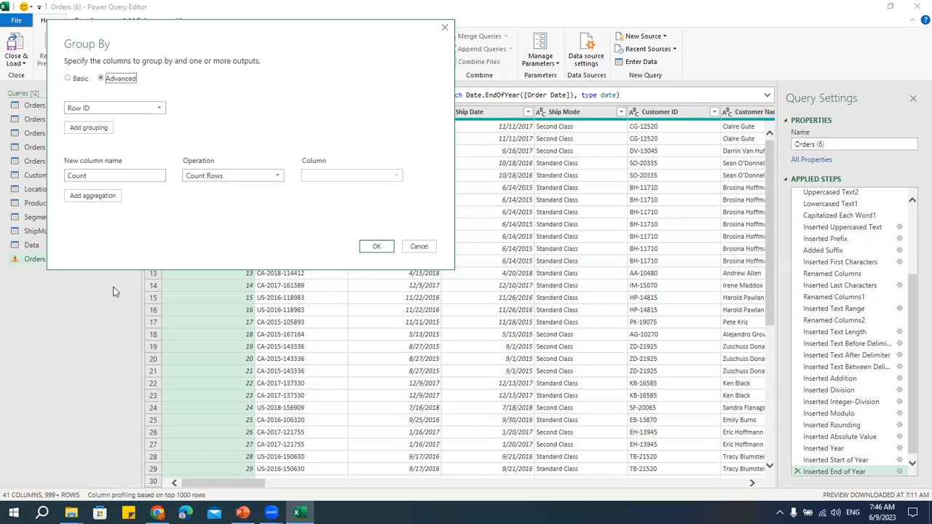
Step: Set Region and Category as the two grouping columns
{"action": "left_click", "coordinate": [126, 111]}
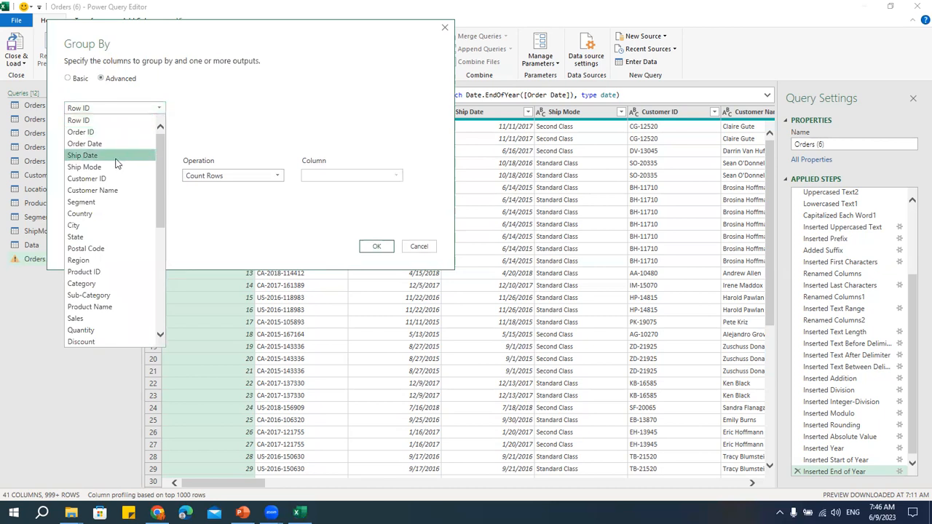
{"action": "left_click", "coordinate": [98, 261]}
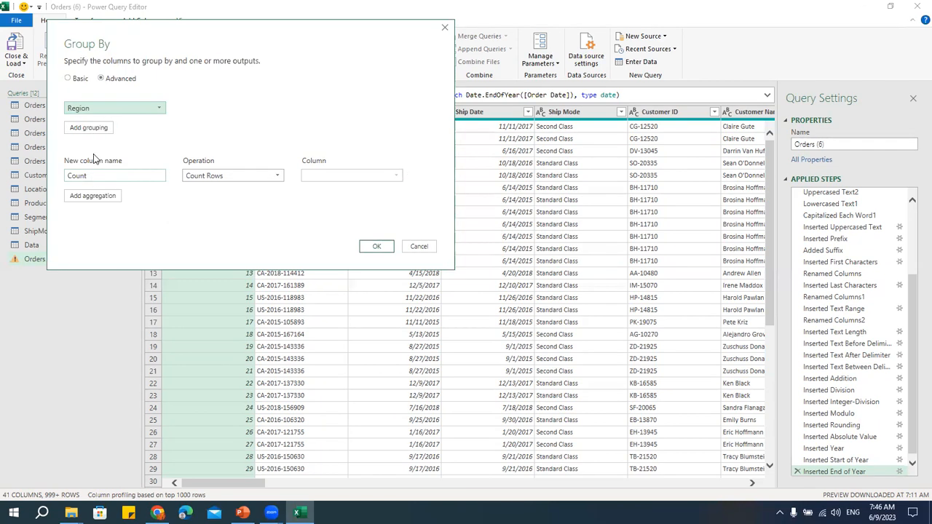
{"action": "left_click", "coordinate": [88, 128]}
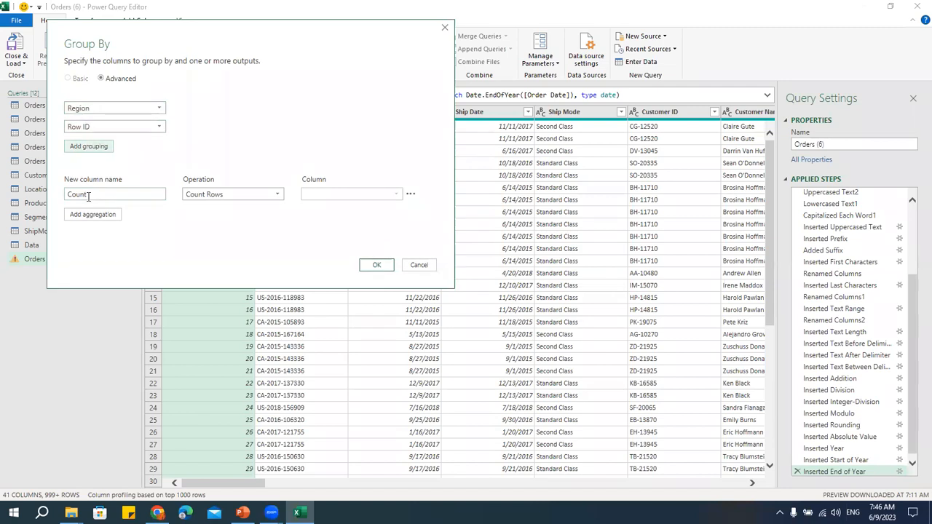
{"action": "left_click", "coordinate": [95, 127]}
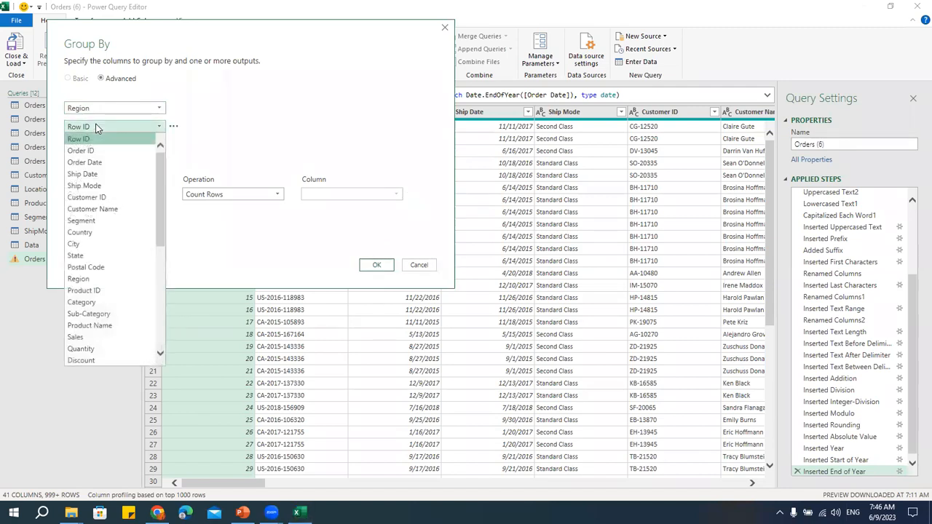
{"action": "left_click", "coordinate": [97, 302]}
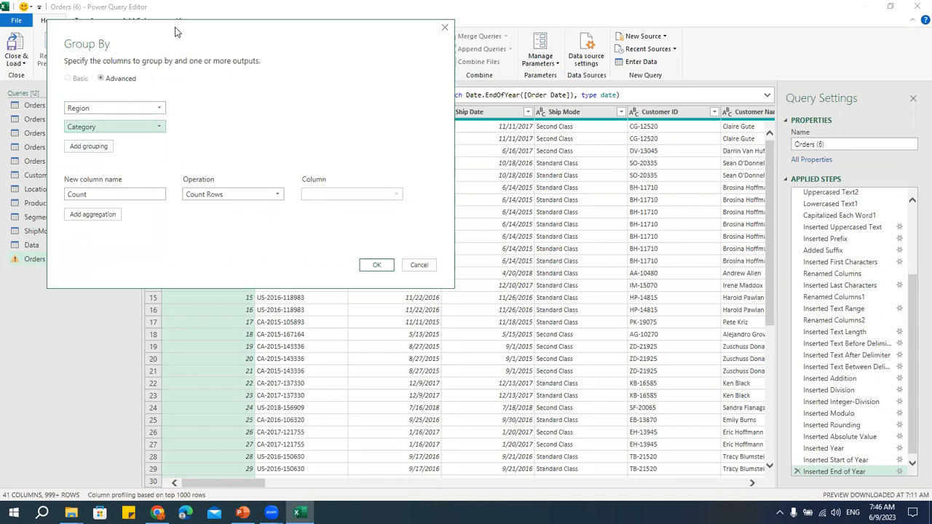
Step: Define the first aggregation as the Sum of Sales, named Total Sales
{"action": "left_click_drag", "start_coordinate": [175, 32], "coordinate": [158, 17]}
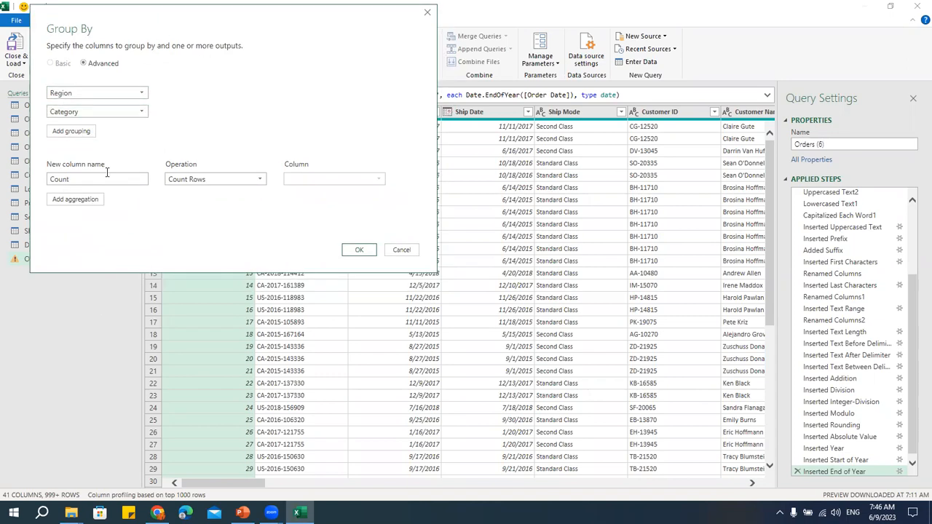
{"action": "left_click", "coordinate": [218, 183]}
{"action": "left_click", "coordinate": [215, 190]}
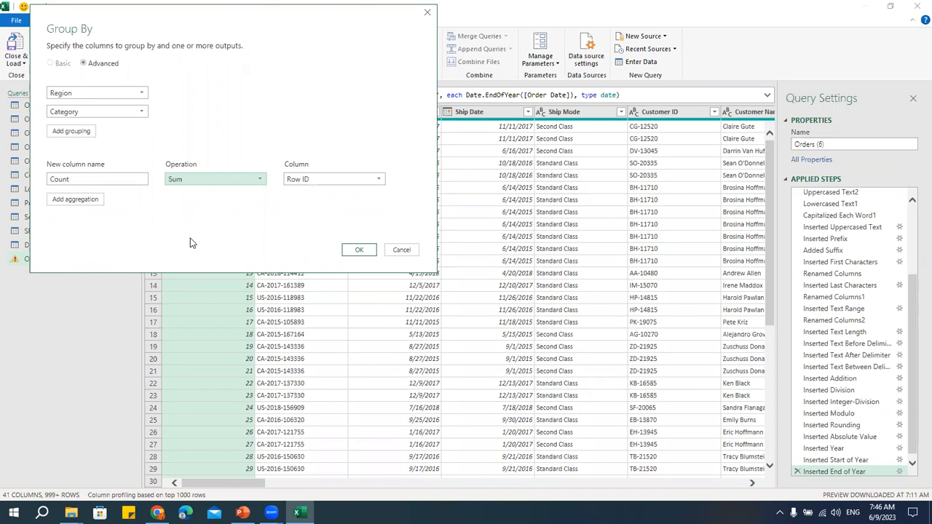
{"action": "left_click", "coordinate": [298, 181]}
{"action": "scroll", "coordinate": [303, 313], "scroll_direction": "down", "scroll_amount": 5}
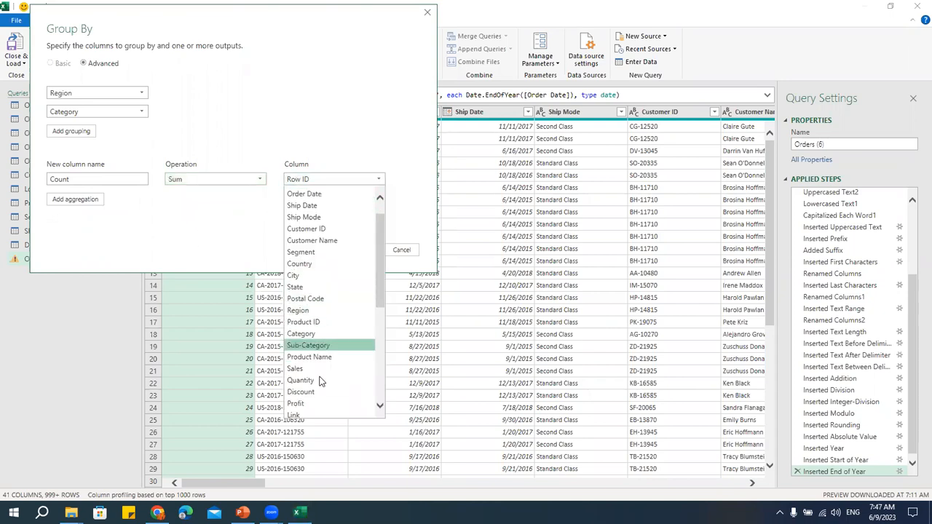
{"action": "left_click", "coordinate": [298, 215]}
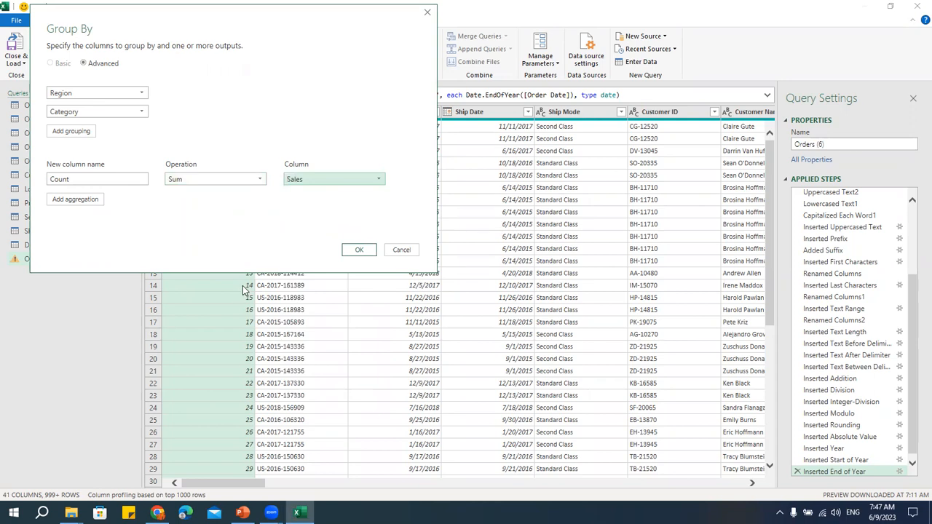
{"action": "left_click_drag", "start_coordinate": [110, 179], "coordinate": [6, 180]}
{"action": "type", "text": "T"}
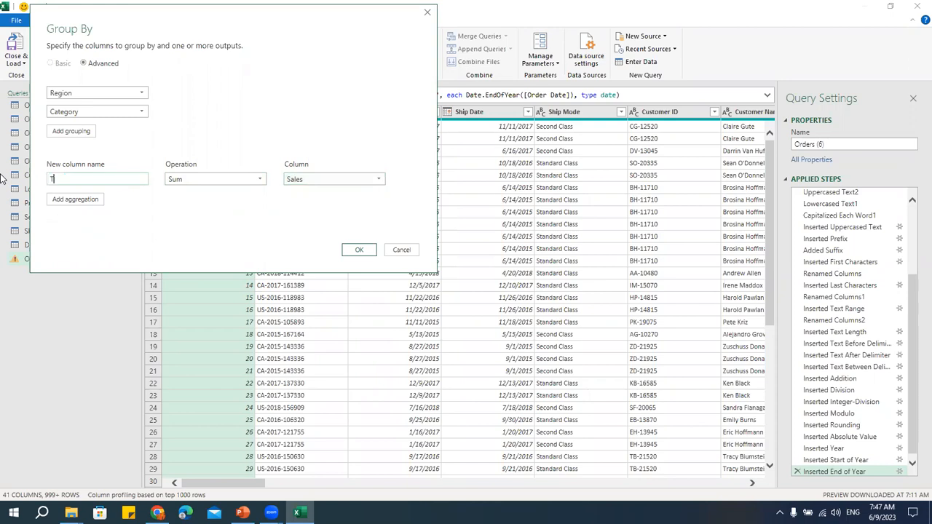
{"action": "type", "text": "otal Sales"}
Step: Add a second aggregation, the Sum of Profit named Total Profit, and apply the grouping
{"action": "left_click", "coordinate": [74, 200]}
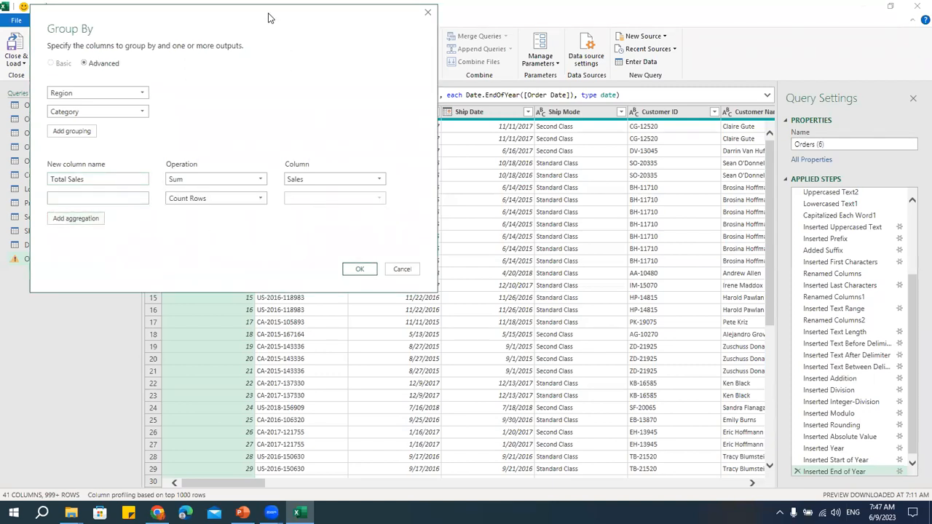
{"action": "left_click_drag", "start_coordinate": [277, 20], "coordinate": [256, 21]}
{"action": "left_click", "coordinate": [233, 198]}
{"action": "left_click", "coordinate": [242, 211]}
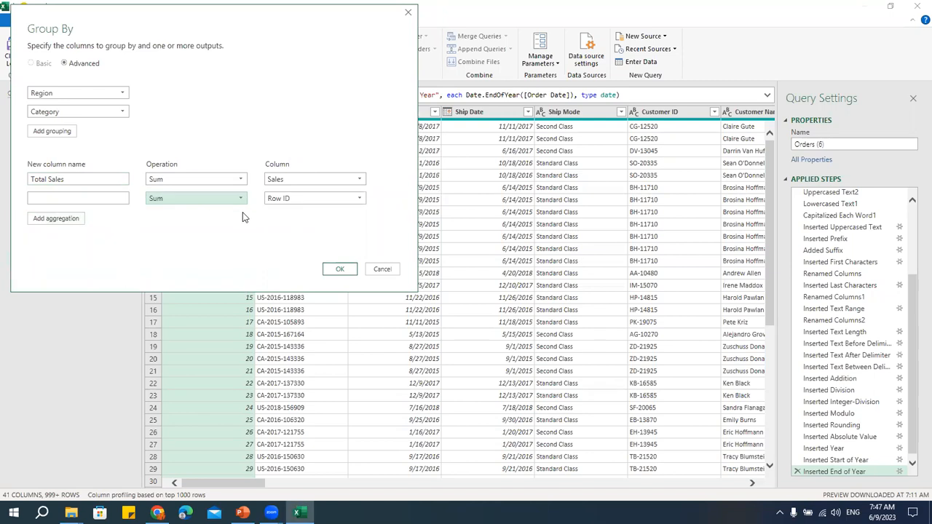
{"action": "left_click", "coordinate": [284, 202]}
{"action": "scroll", "coordinate": [298, 384], "scroll_direction": "down", "scroll_amount": 4}
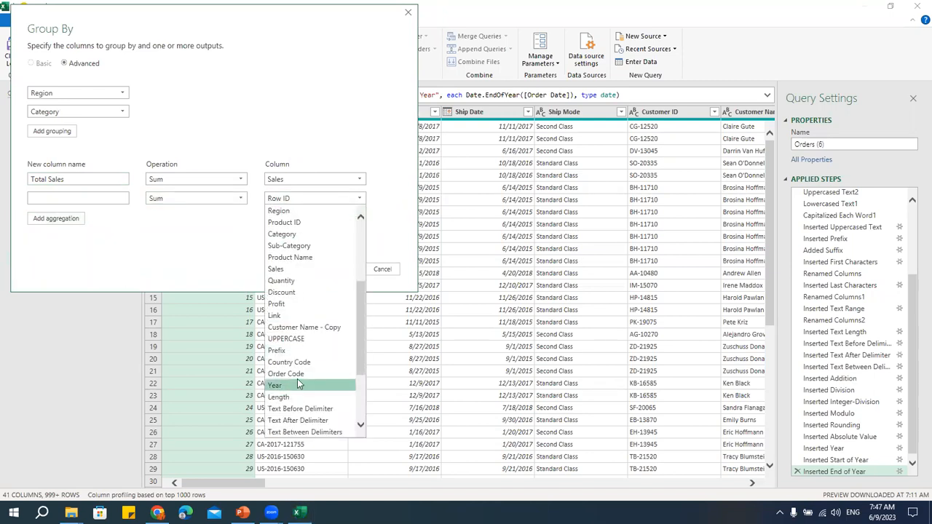
{"action": "left_click", "coordinate": [290, 305]}
{"action": "left_click", "coordinate": [75, 197]}
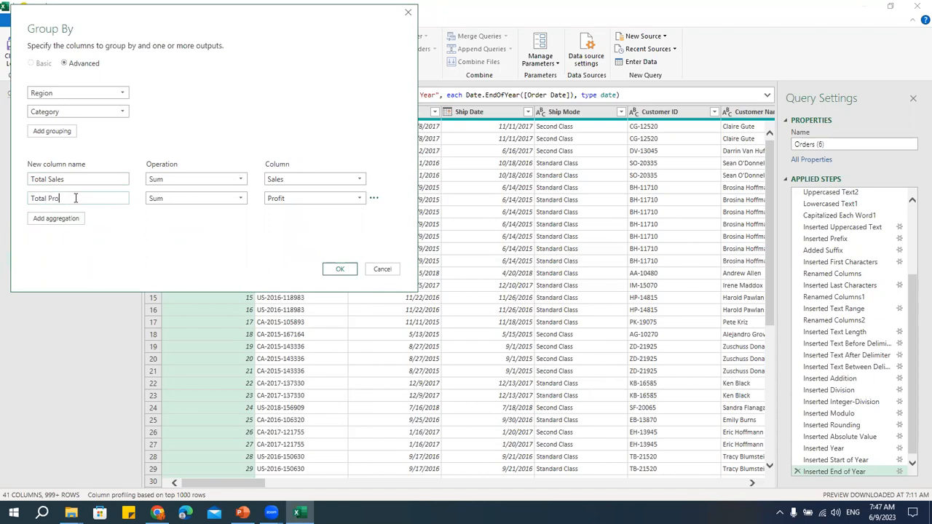
{"action": "type", "text": "Total Profit"}
{"action": "key", "text": "Return"}
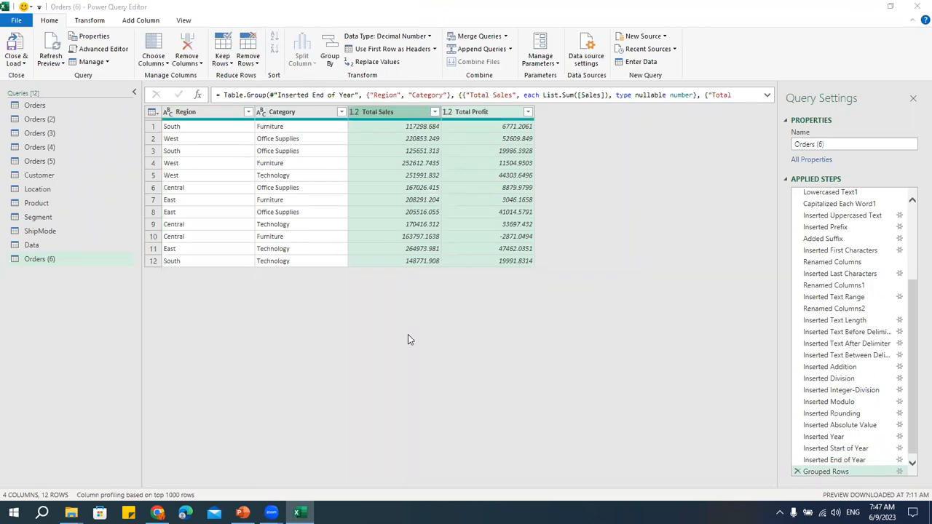
Step: Duplicate the grouped Orders (6) query
{"action": "left_click", "coordinate": [387, 228]}
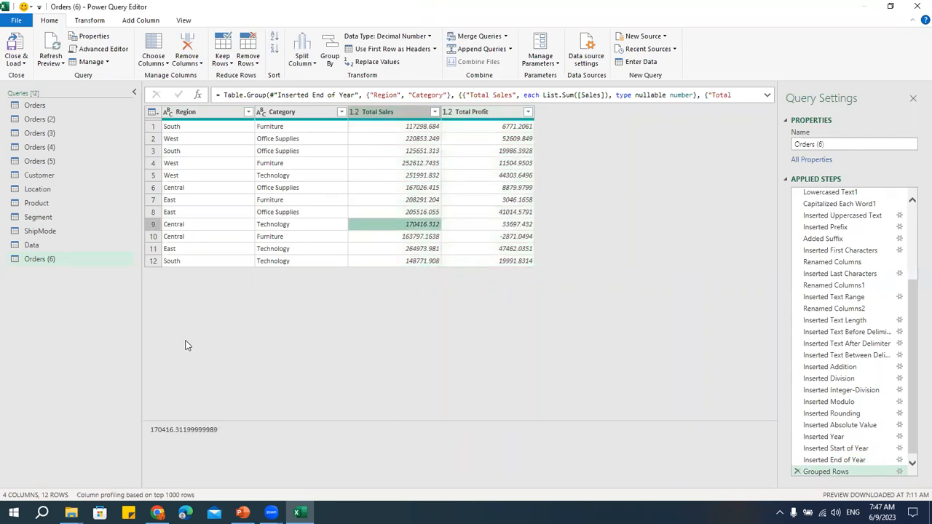
{"action": "right_click", "coordinate": [47, 259]}
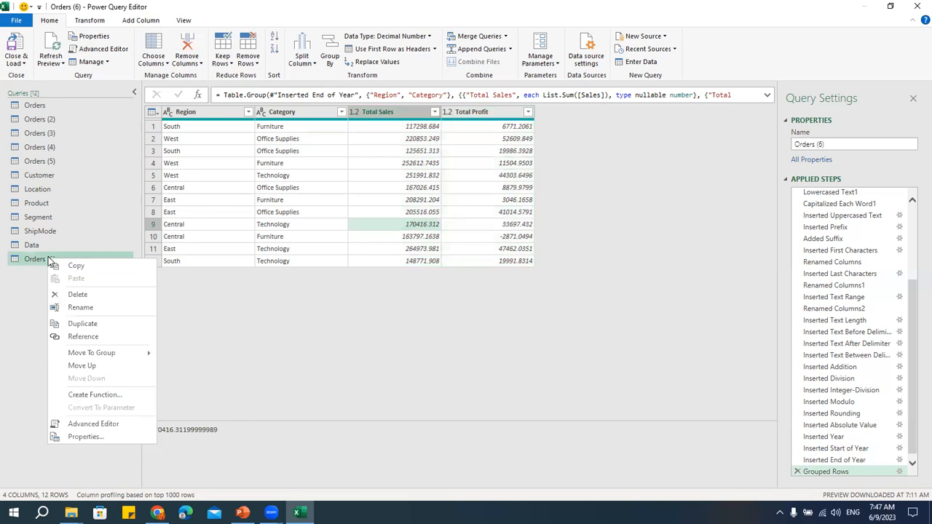
{"action": "left_click", "coordinate": [102, 323]}
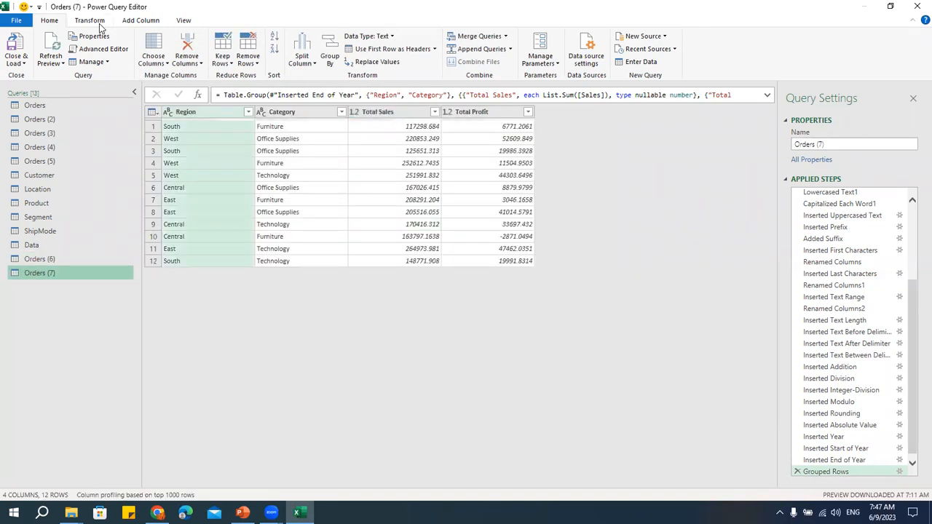
Step: Keep only the Region, Category and Total Sales columns in the duplicated query, leaving out Total Profit
{"action": "left_click", "coordinate": [154, 61]}
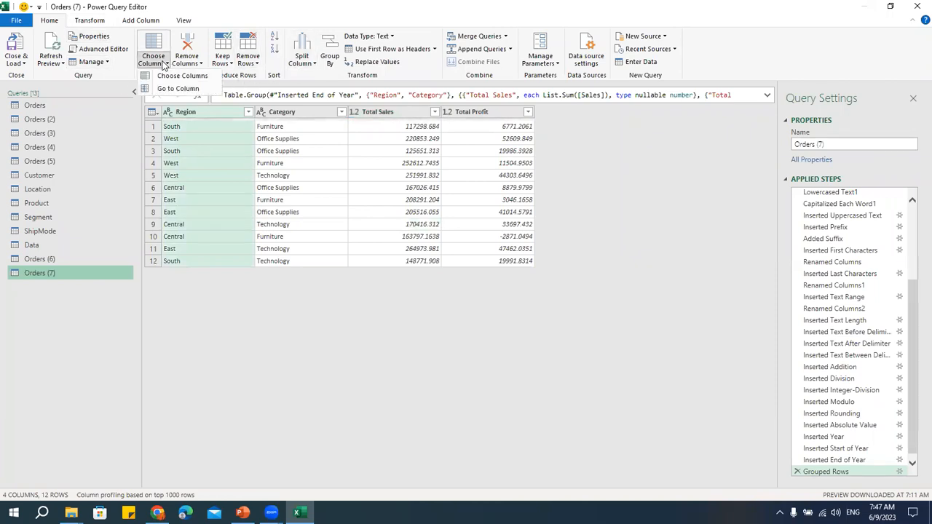
{"action": "left_click", "coordinate": [169, 77]}
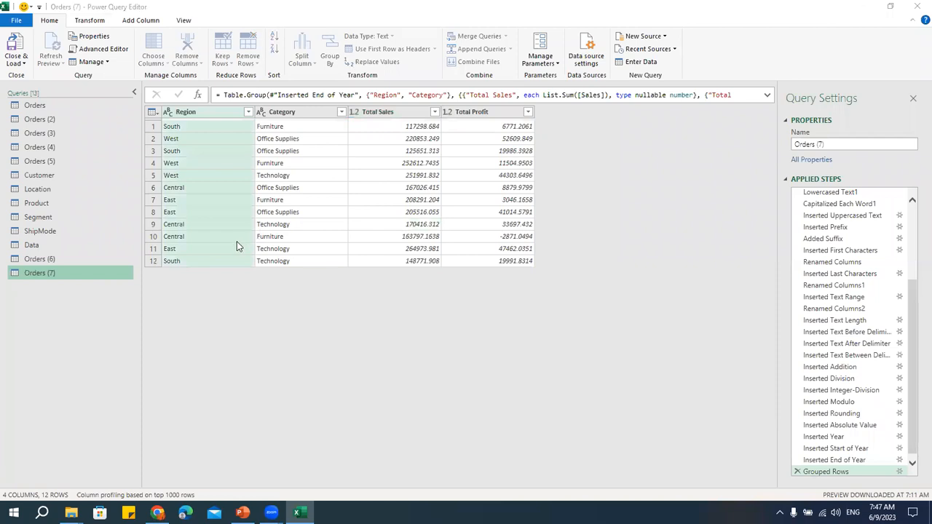
{"action": "left_click", "coordinate": [391, 193]}
{"action": "left_click", "coordinate": [489, 410]}
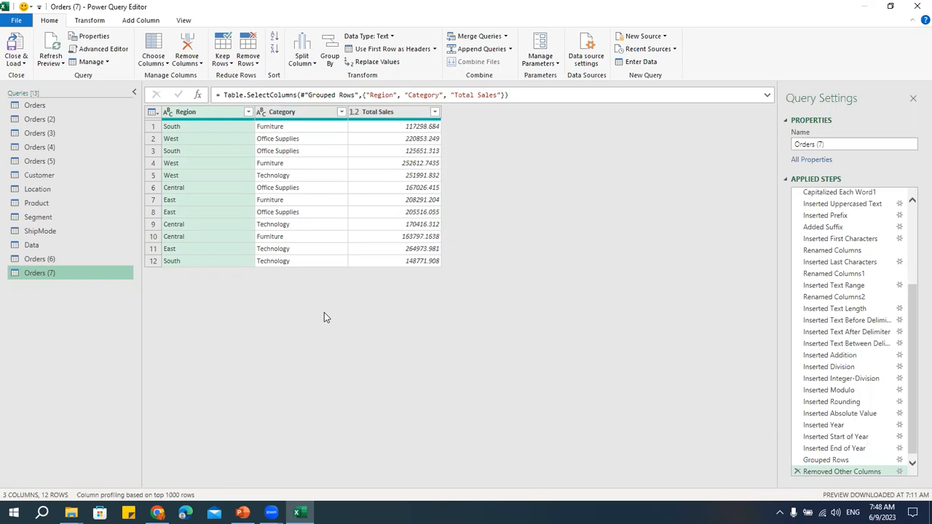
Step: Pivot the Category column of Orders (7) into new columns, using Total Sales as the values column
{"action": "left_click", "coordinate": [277, 182]}
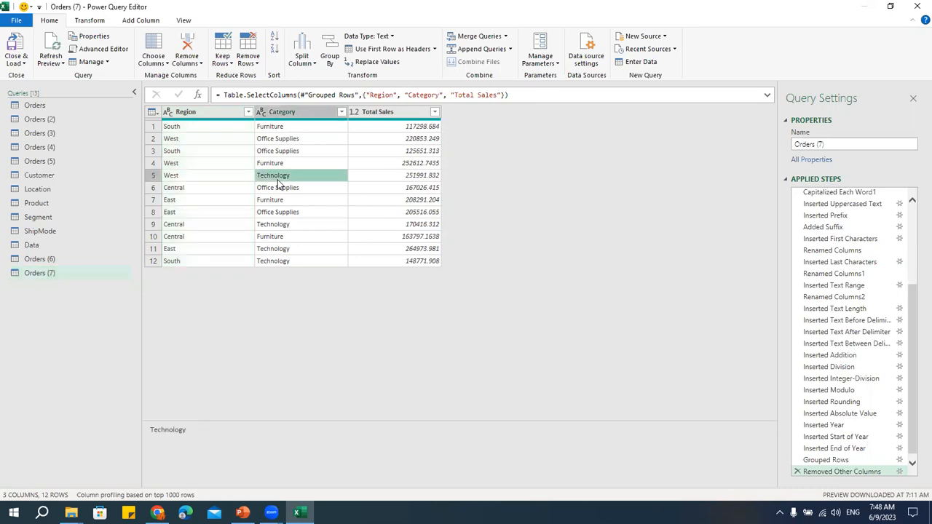
{"action": "left_click", "coordinate": [99, 24]}
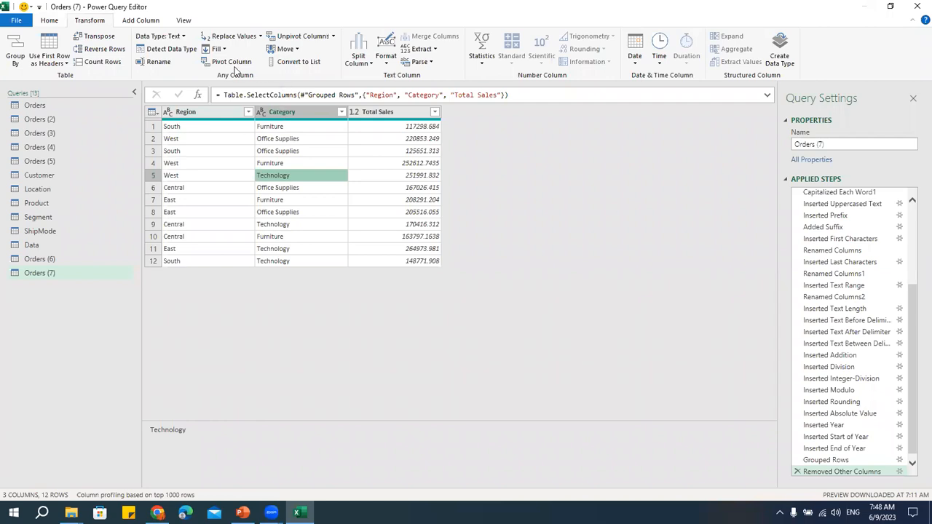
{"action": "left_click", "coordinate": [285, 153]}
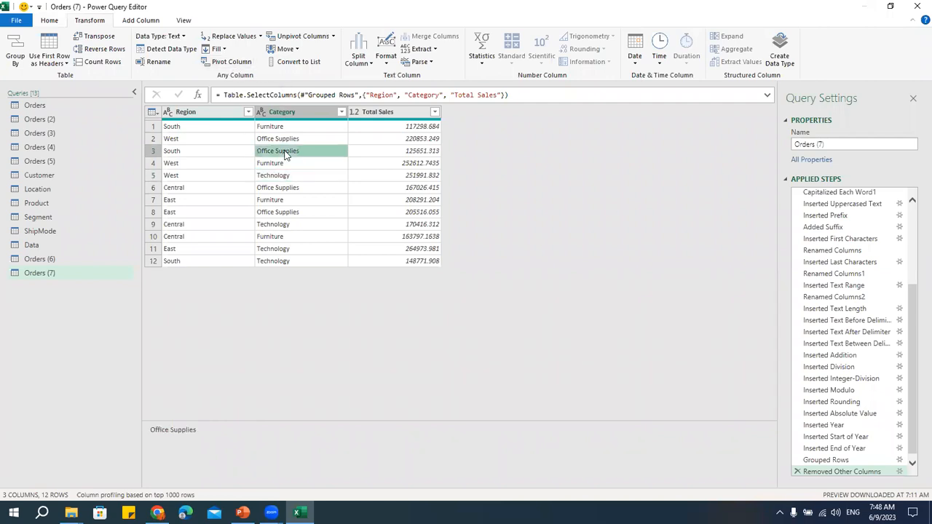
{"action": "left_click", "coordinate": [311, 180]}
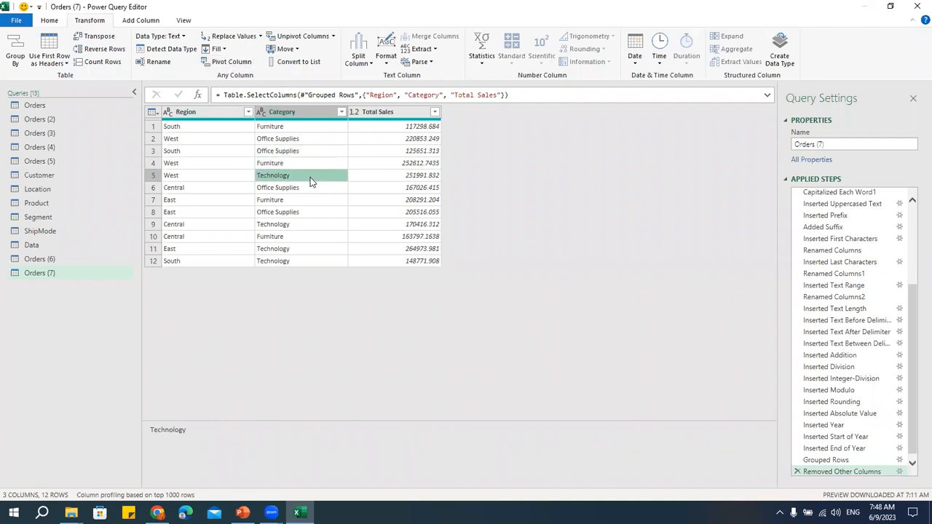
{"action": "left_click", "coordinate": [297, 142]}
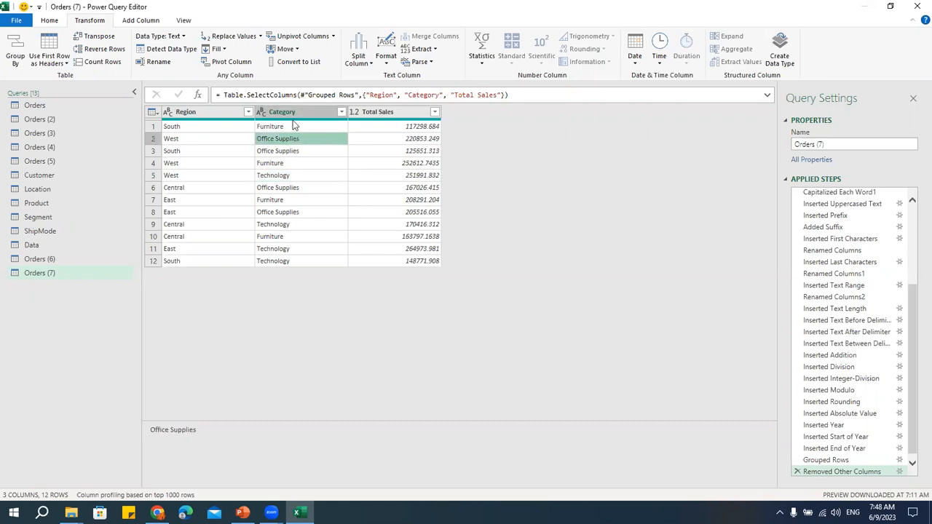
{"action": "left_click", "coordinate": [310, 186]}
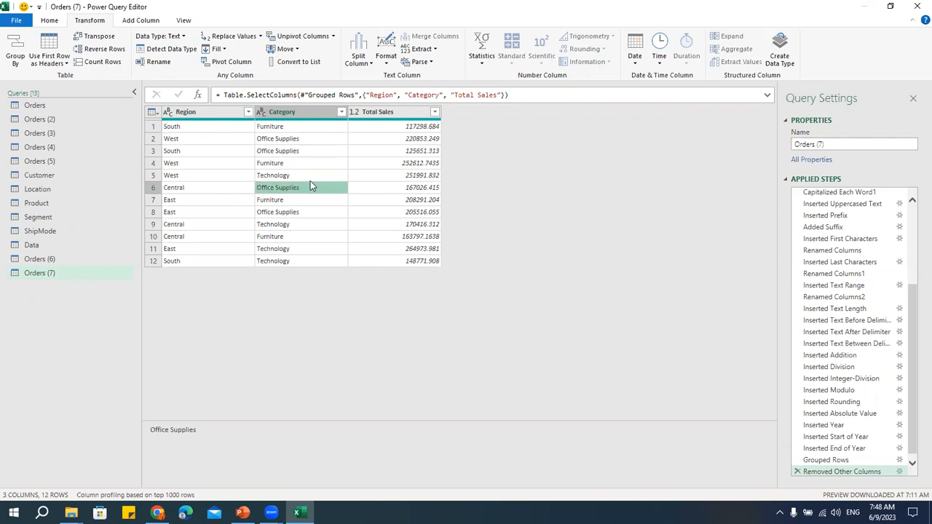
{"action": "left_click", "coordinate": [232, 61]}
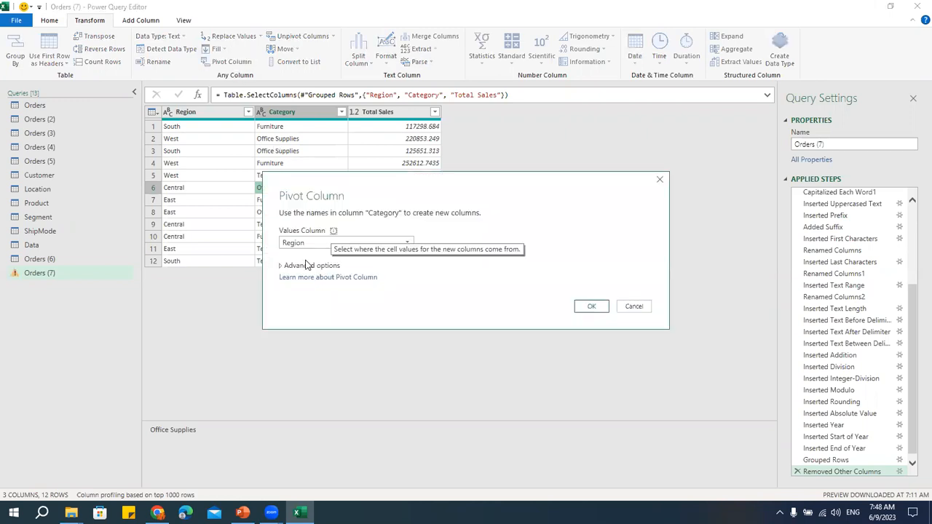
{"action": "left_click", "coordinate": [303, 243]}
{"action": "left_click", "coordinate": [307, 268]}
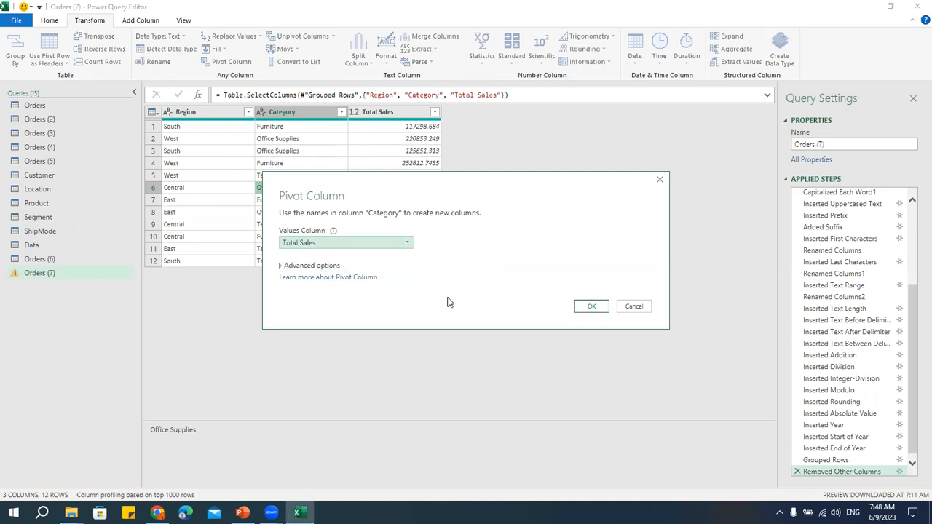
{"action": "left_click", "coordinate": [602, 308]}
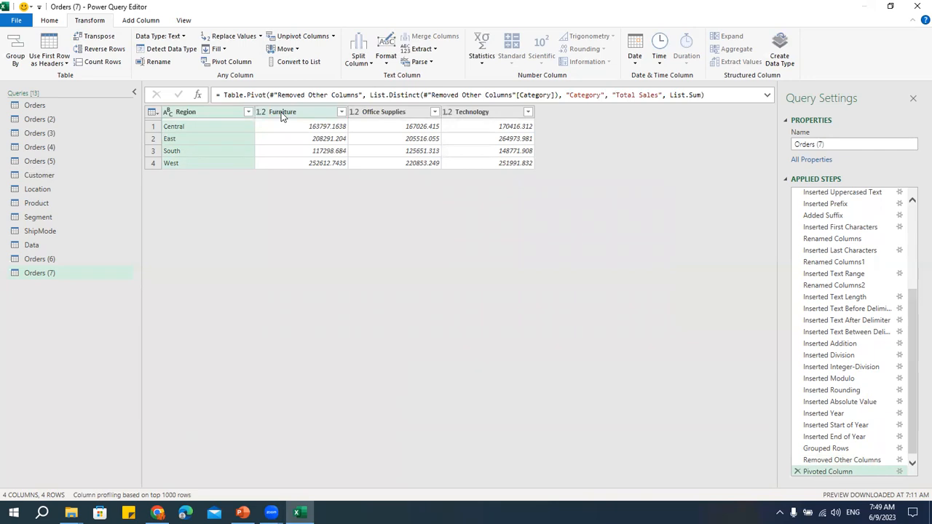
Step: Compare the pivoted table with the grouped Orders (6) query, and duplicate the pivoted Orders (7) query
{"action": "left_click", "coordinate": [43, 259]}
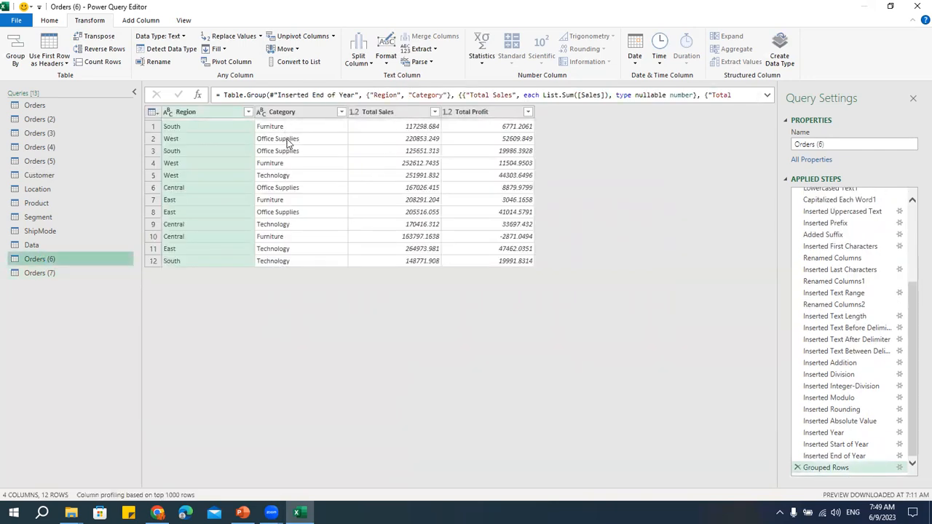
{"action": "left_click", "coordinate": [103, 273]}
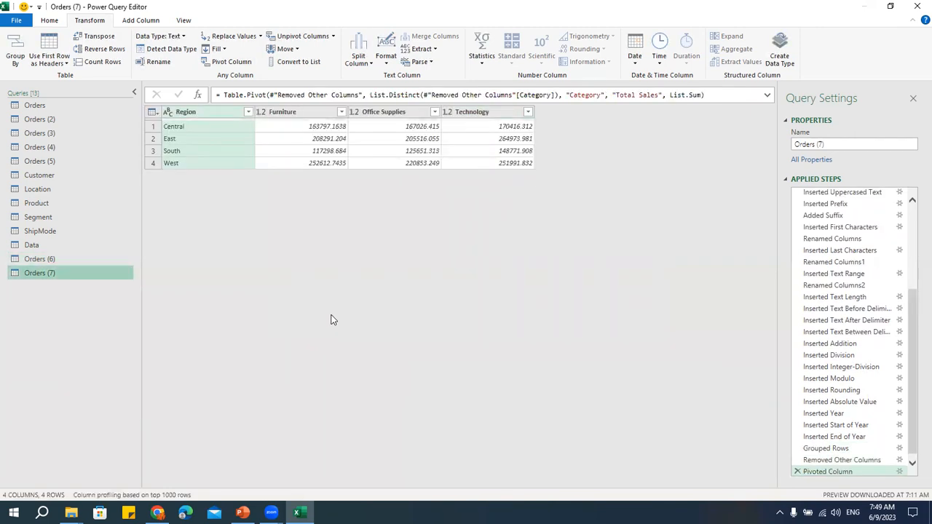
{"action": "right_click", "coordinate": [48, 275]}
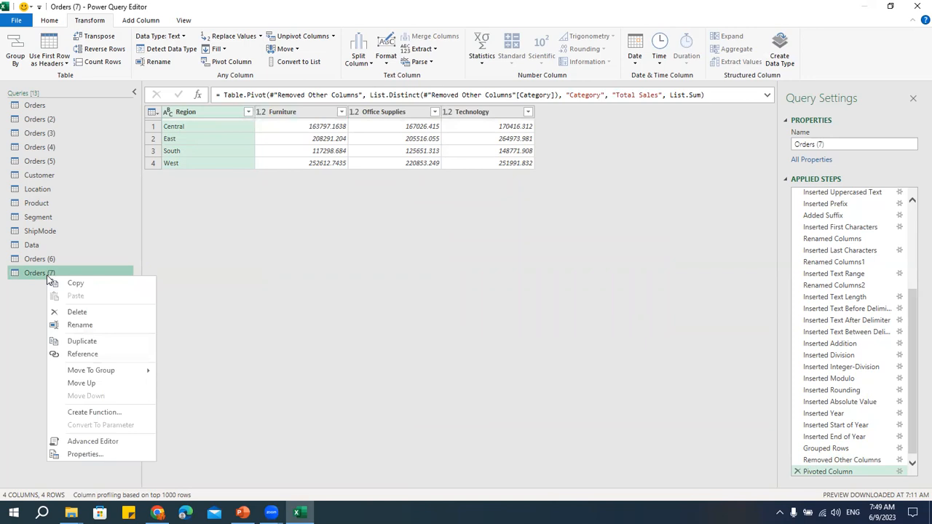
{"action": "left_click", "coordinate": [93, 341]}
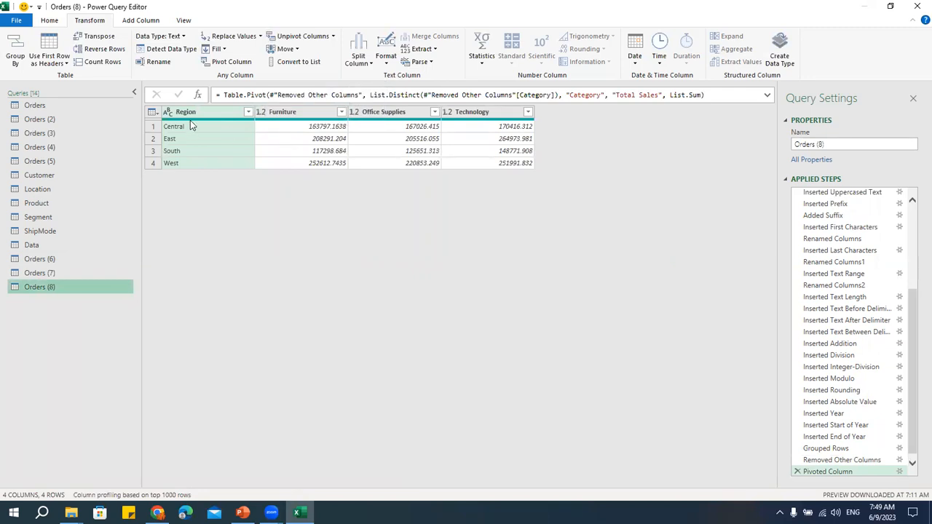
{"action": "left_click", "coordinate": [286, 115]}
{"action": "left_click", "coordinate": [384, 117], "text": "ctrl"}
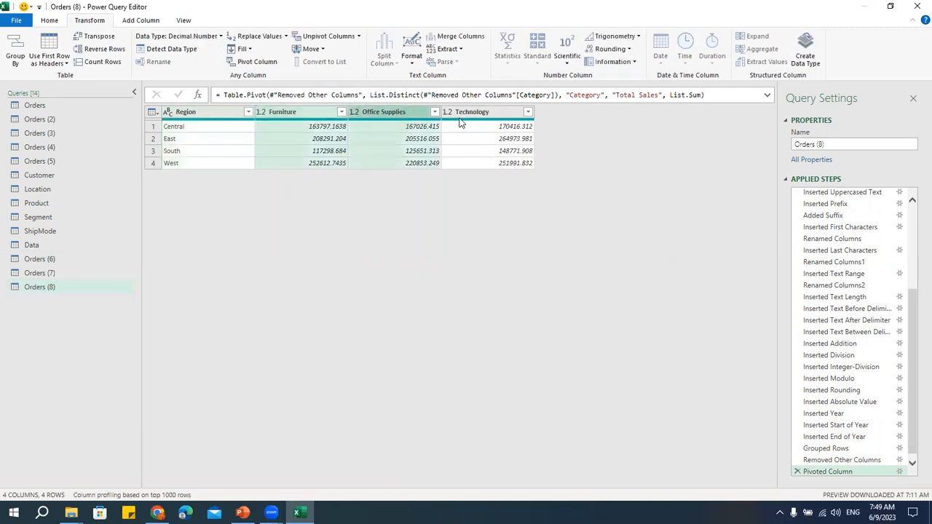
{"action": "left_click", "coordinate": [467, 119], "text": "ctrl"}
{"action": "left_click", "coordinate": [212, 113]}
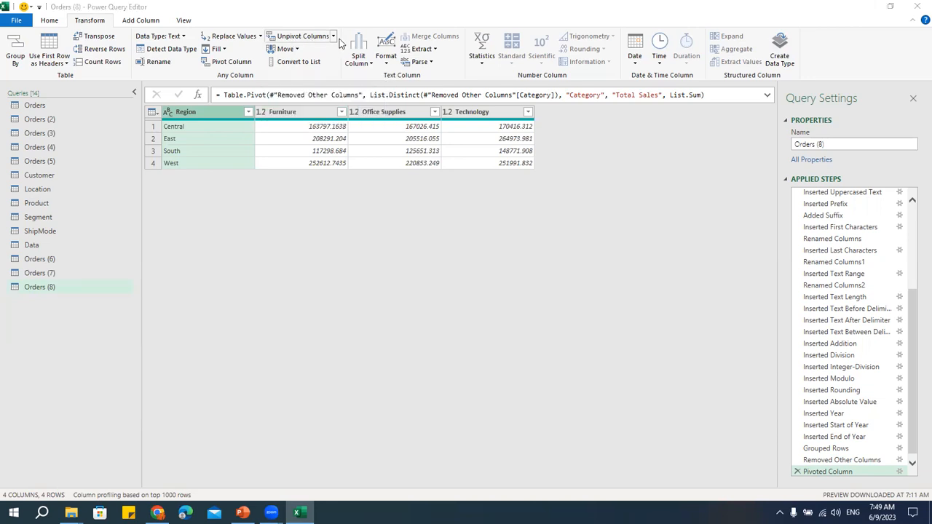
{"action": "left_click", "coordinate": [333, 36]}
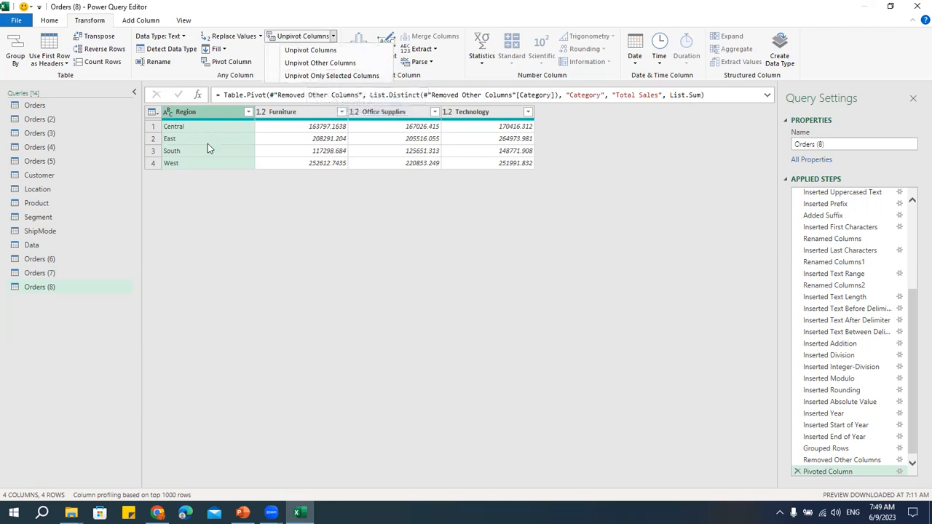
{"action": "left_click", "coordinate": [294, 115]}
{"action": "left_click", "coordinate": [304, 114]}
{"action": "left_click", "coordinate": [386, 115], "text": "ctrl"}
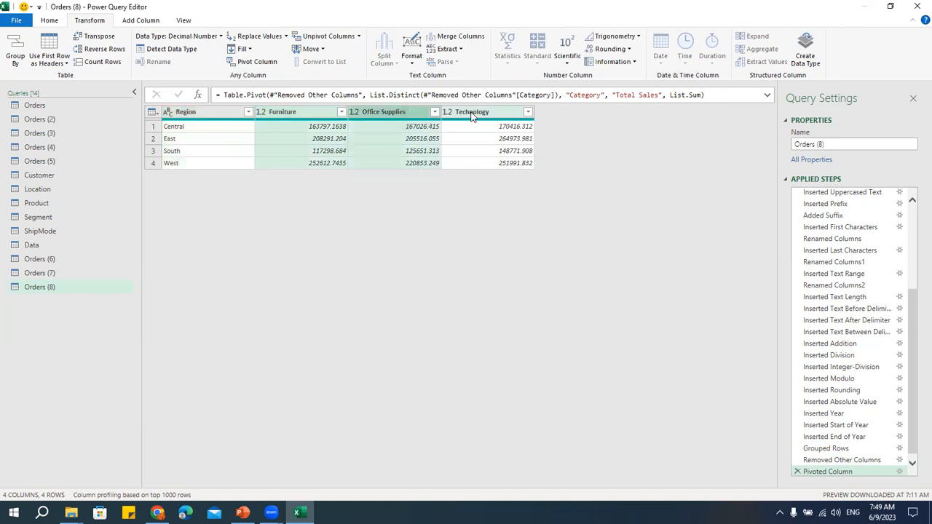
{"action": "left_click", "coordinate": [472, 114], "text": "ctrl"}
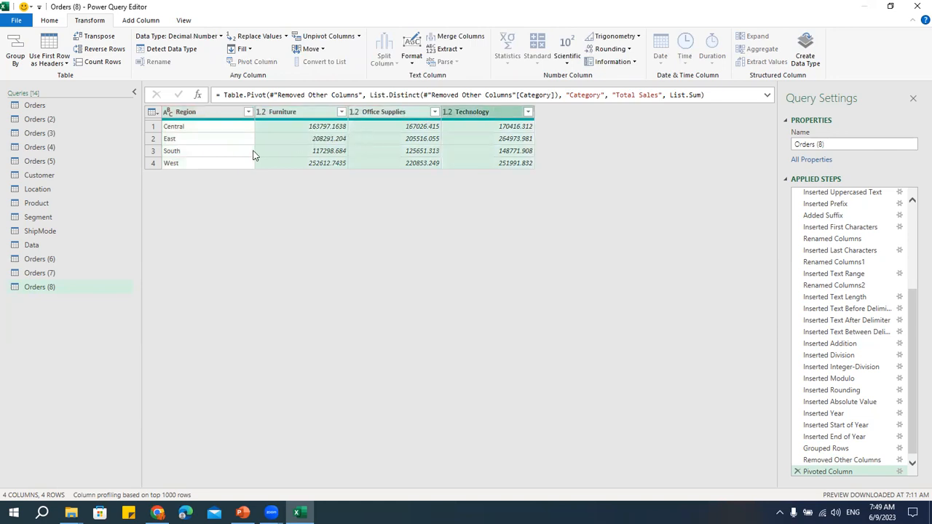
{"action": "left_click", "coordinate": [358, 37]}
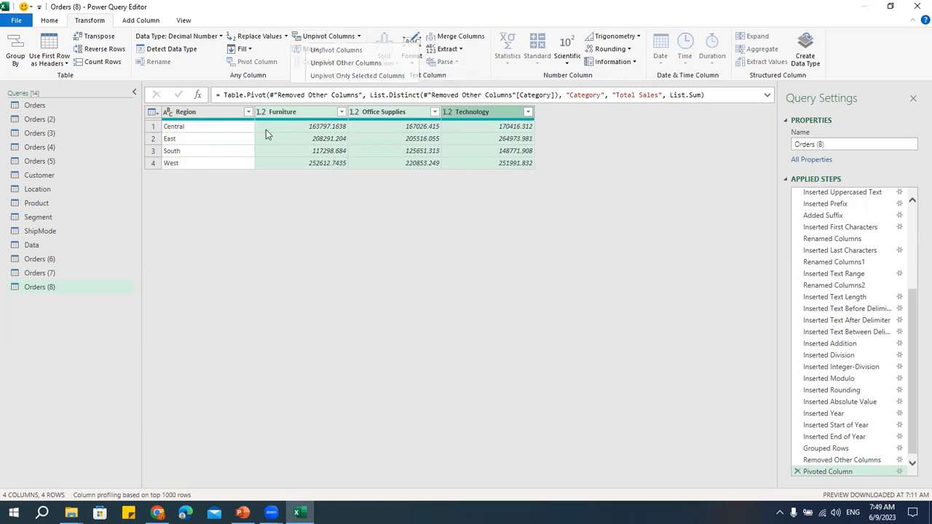
Step: Unpivot all columns other than Region in the duplicated Orders (8) query
{"action": "left_click", "coordinate": [222, 120]}
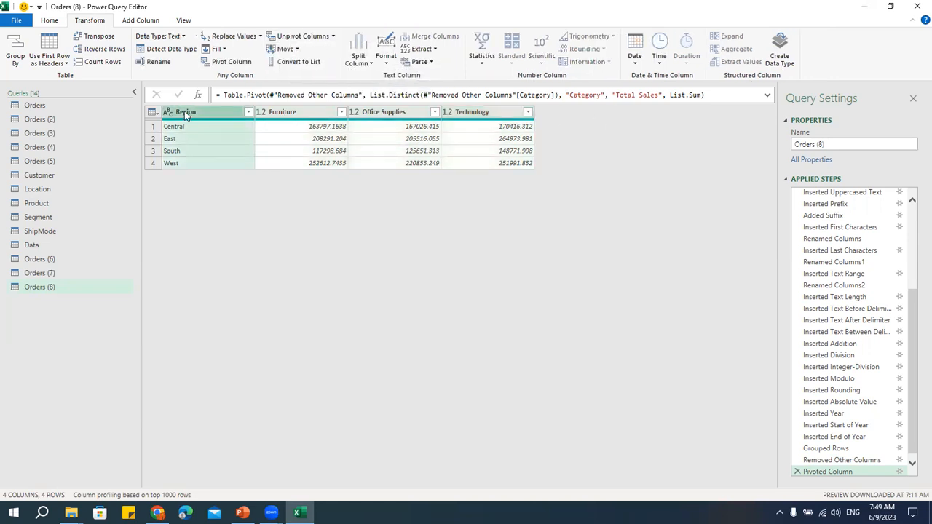
{"action": "left_click", "coordinate": [334, 35]}
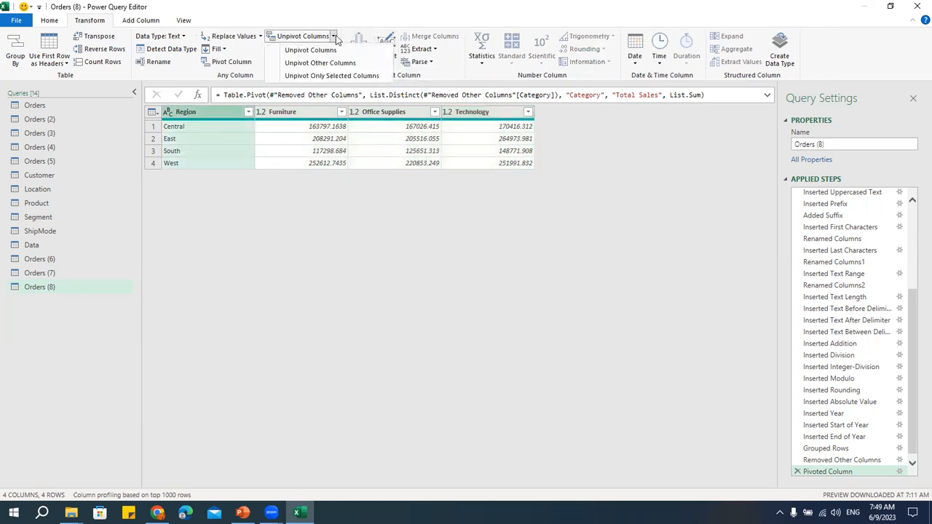
{"action": "left_click", "coordinate": [333, 64]}
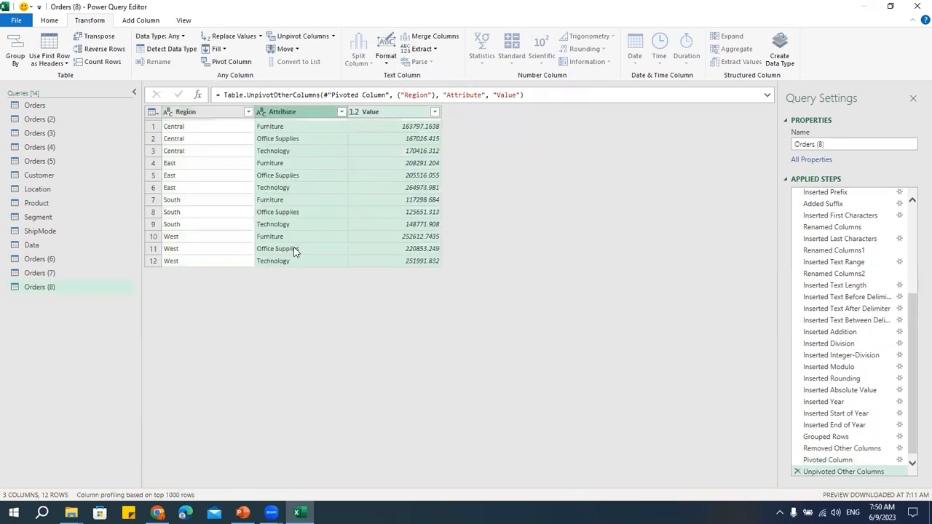
{"action": "left_click", "coordinate": [294, 164]}
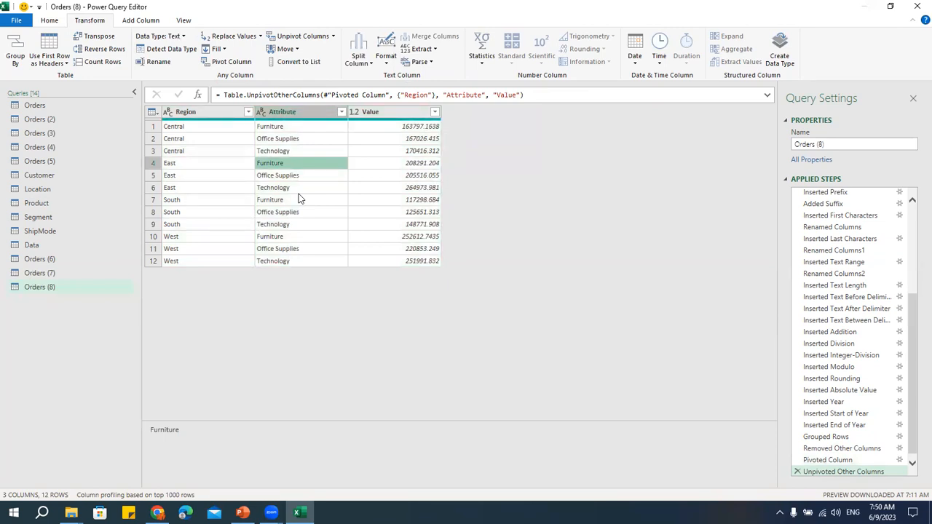
Step: Make another duplicate of the pivoted Orders (7) query
{"action": "left_click", "coordinate": [50, 274]}
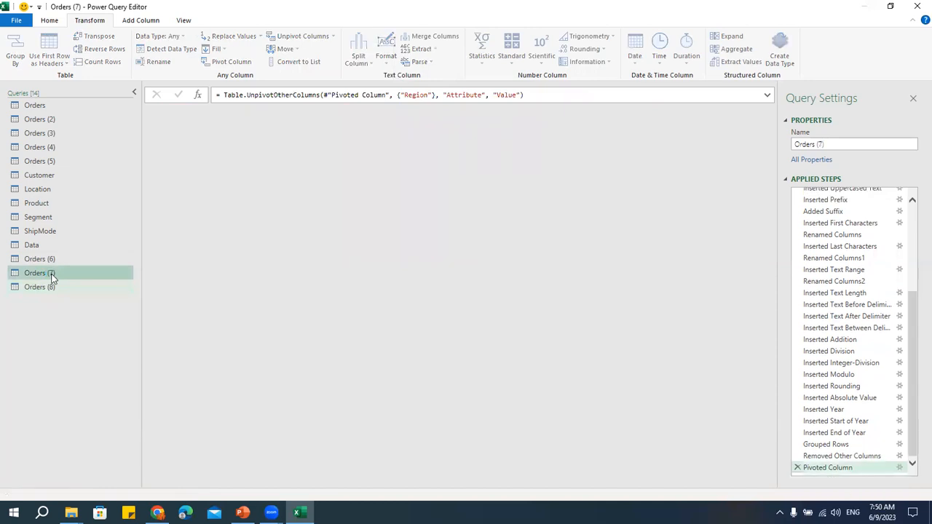
{"action": "right_click", "coordinate": [51, 277]}
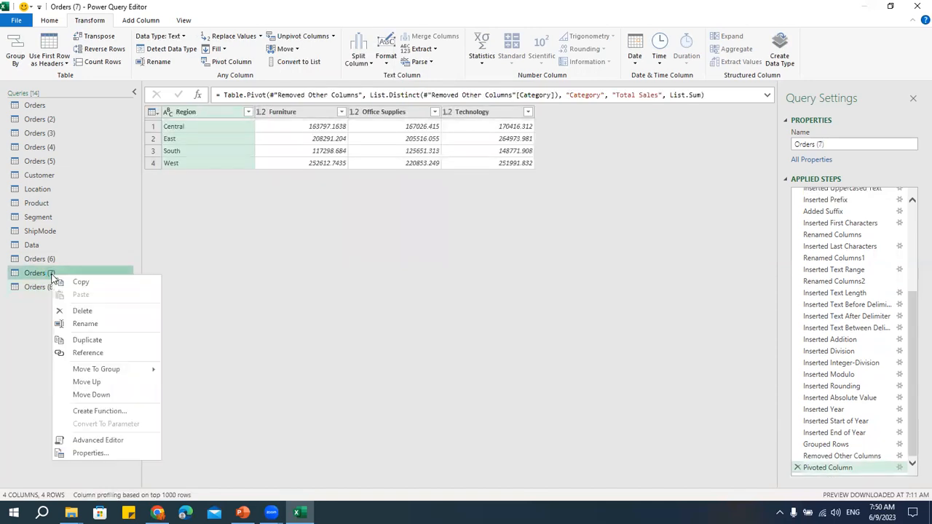
{"action": "left_click", "coordinate": [108, 343]}
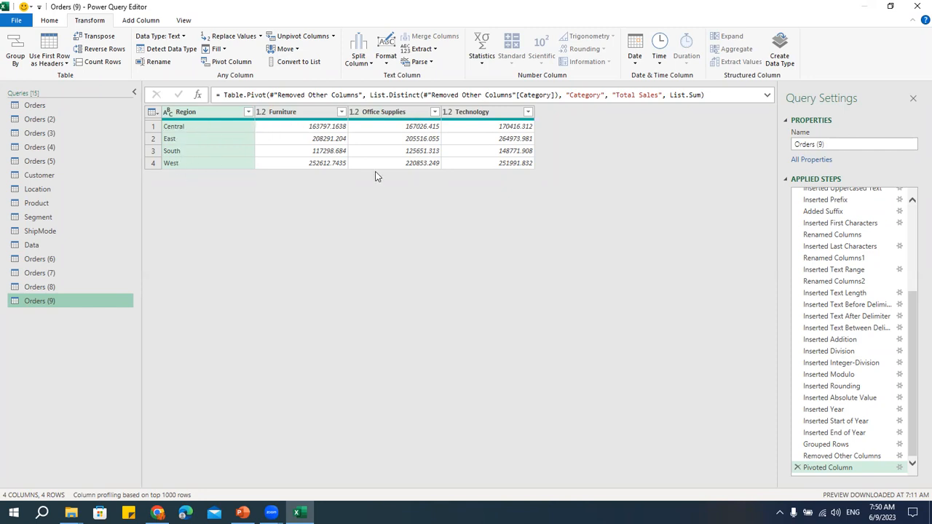
Step: Try transposing the pivoted table in Orders (9) directly, and delete that transpose step
{"action": "left_click", "coordinate": [322, 138]}
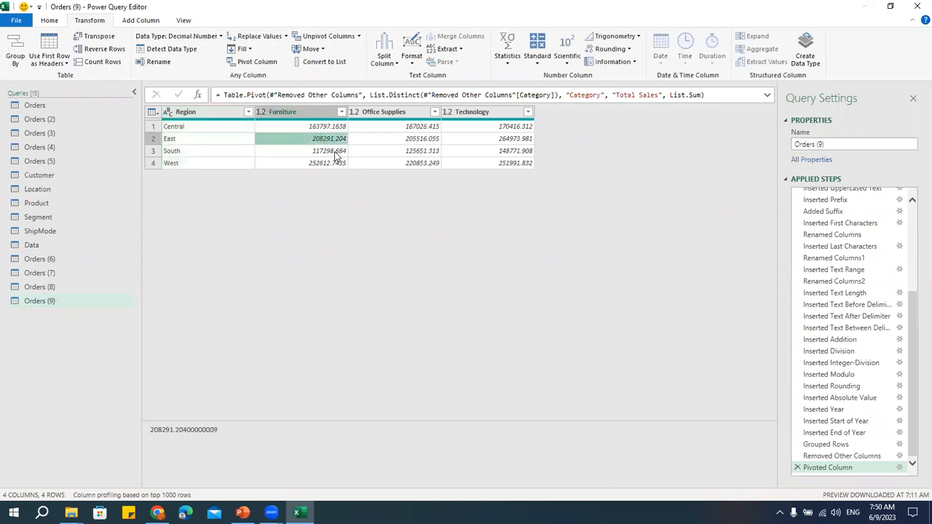
{"action": "left_click", "coordinate": [95, 36]}
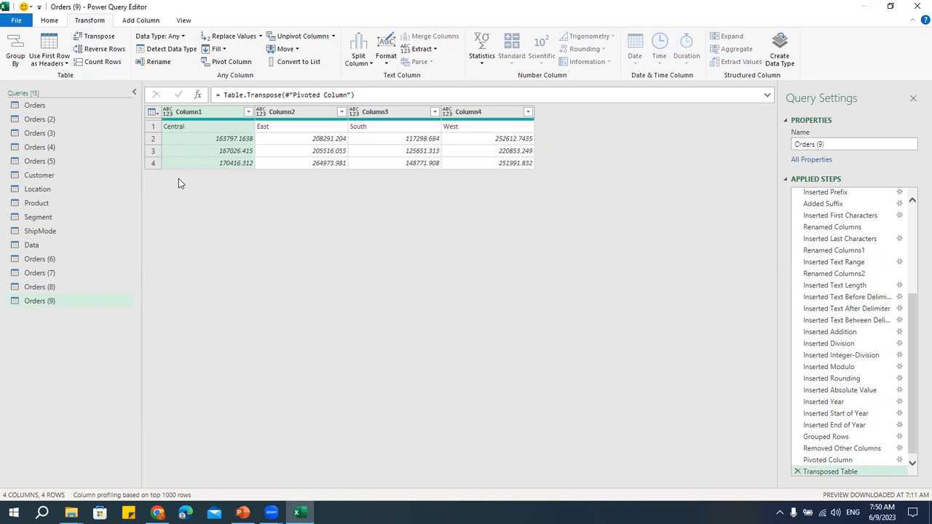
{"action": "left_click", "coordinate": [797, 472]}
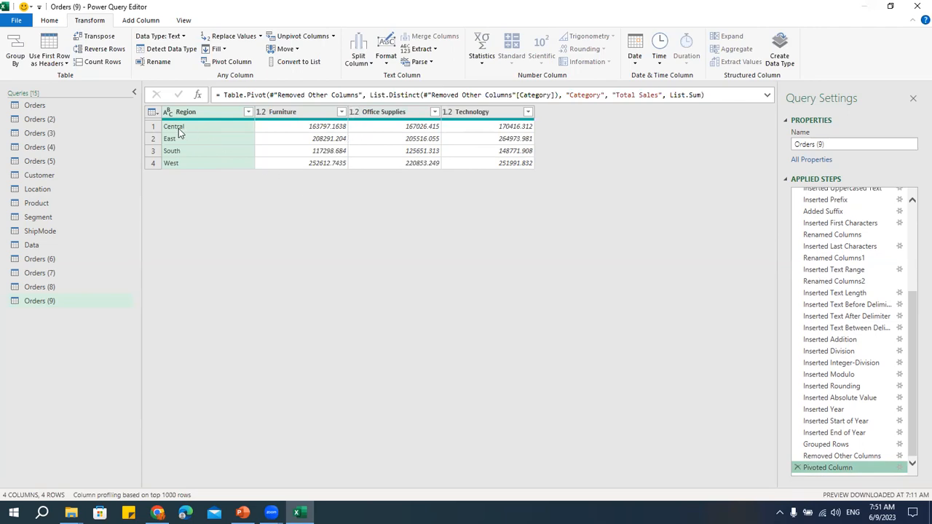
Step: Demote the column headers of Orders (9) into the table's first row
{"action": "left_click", "coordinate": [154, 126]}
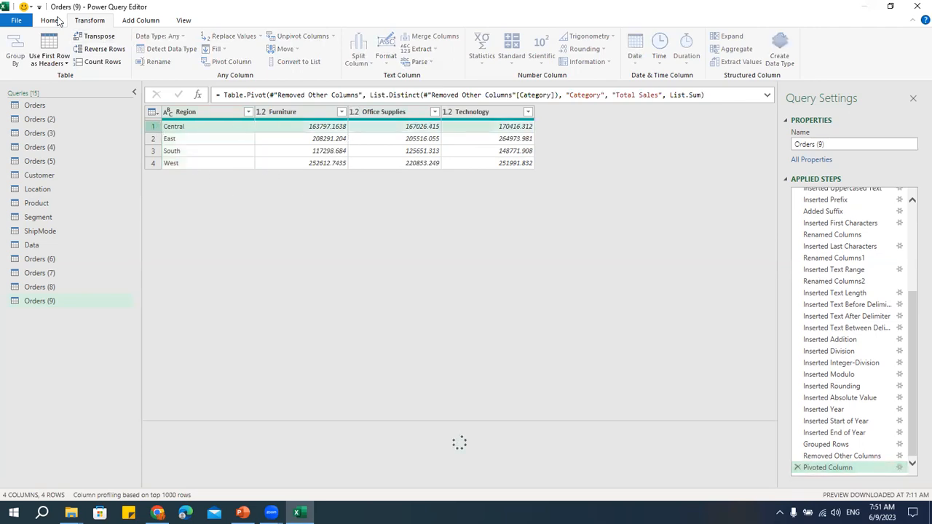
{"action": "left_click", "coordinate": [51, 20]}
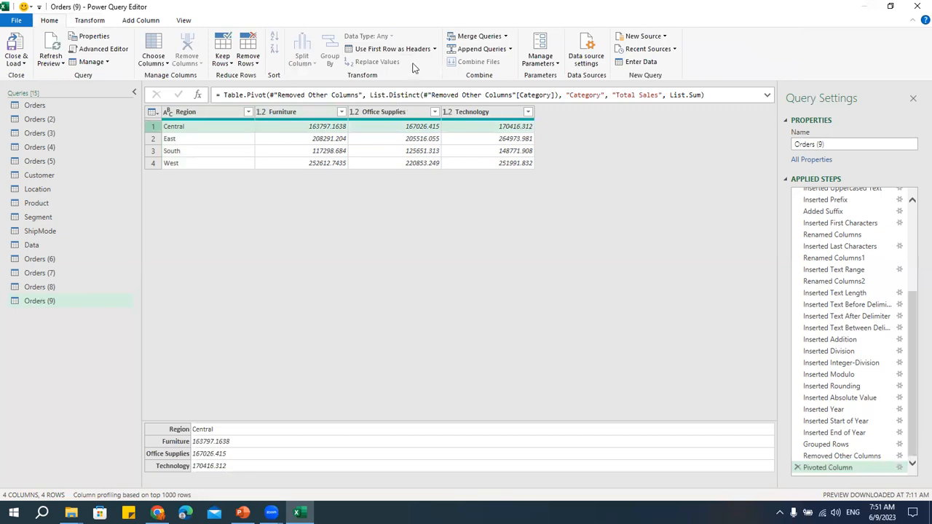
{"action": "left_click", "coordinate": [434, 49]}
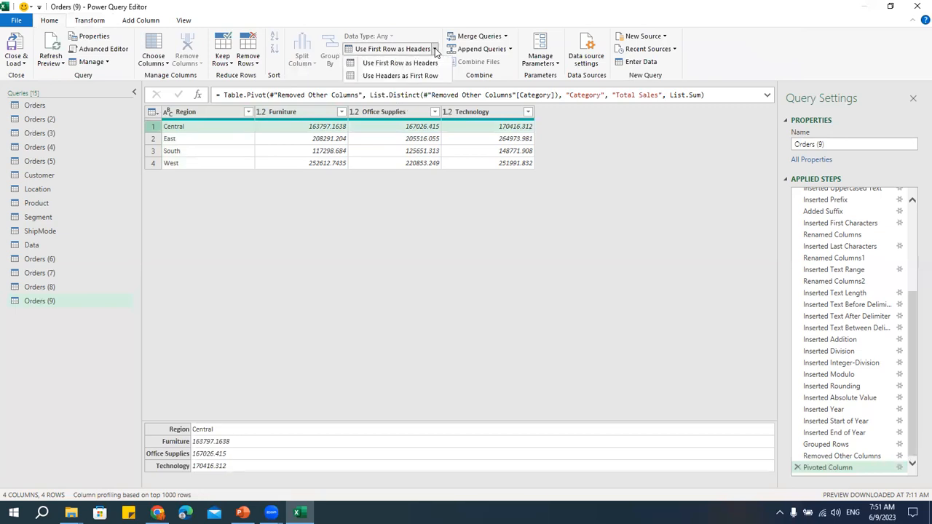
{"action": "left_click", "coordinate": [423, 76]}
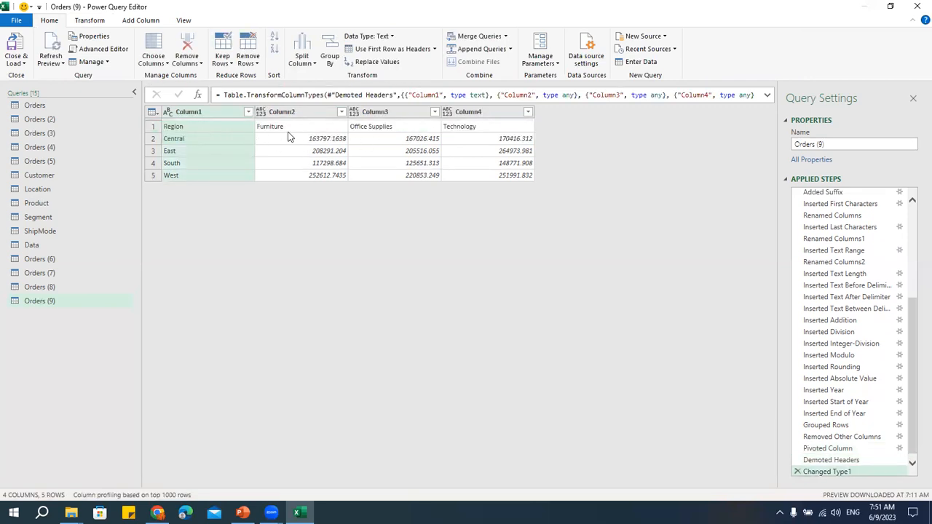
Step: Transpose the Orders (9) table with its demoted headers so the regions run across the columns
{"action": "left_click", "coordinate": [384, 153]}
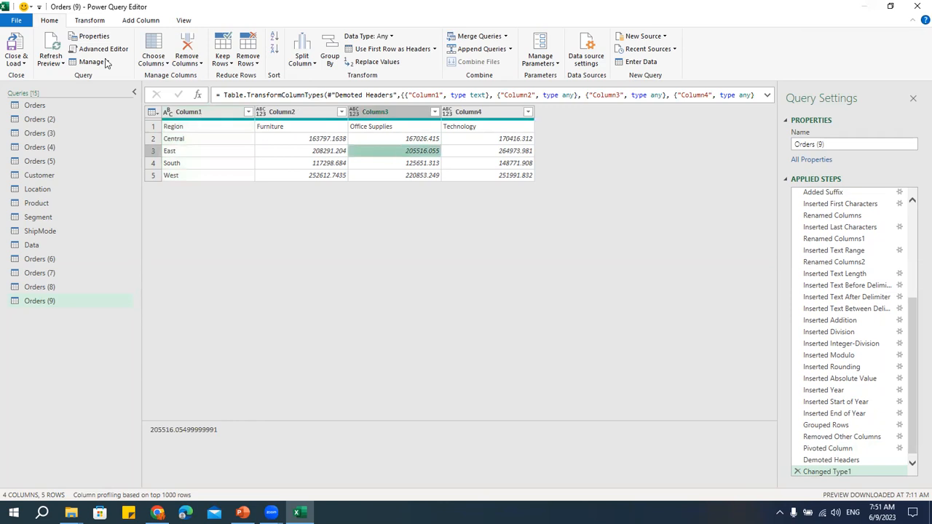
{"action": "left_click", "coordinate": [91, 22]}
{"action": "left_click", "coordinate": [95, 36]}
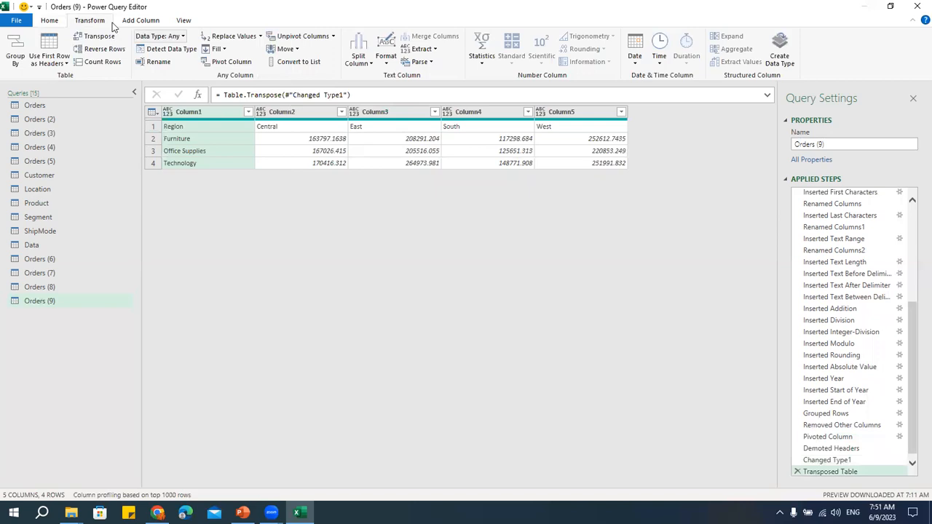
Step: Promote the first row of the transposed Orders (9) table to column headers
{"action": "left_click", "coordinate": [57, 22]}
{"action": "left_click", "coordinate": [393, 49]}
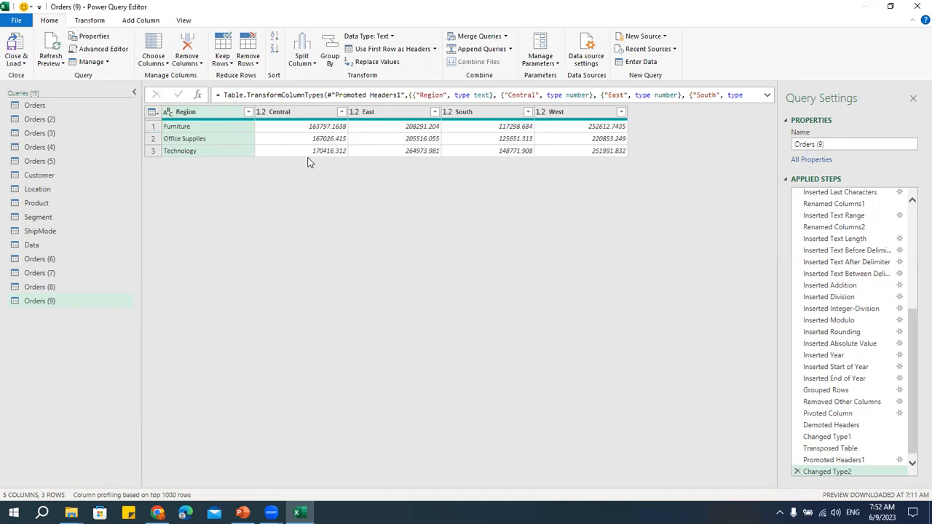
{"action": "left_click", "coordinate": [92, 20]}
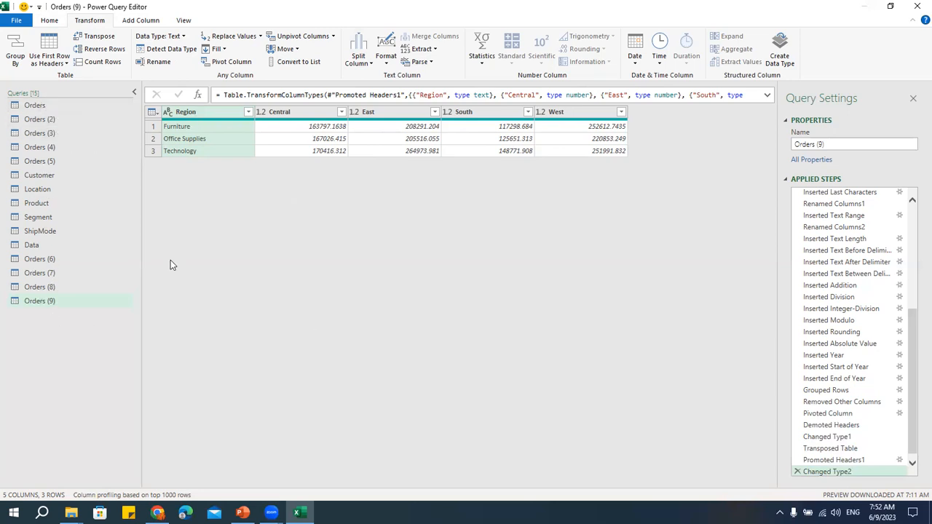
Step: Close the query editor and load all queries to the workbook as tables on new worksheets
{"action": "left_click", "coordinate": [52, 22]}
{"action": "left_click", "coordinate": [20, 64]}
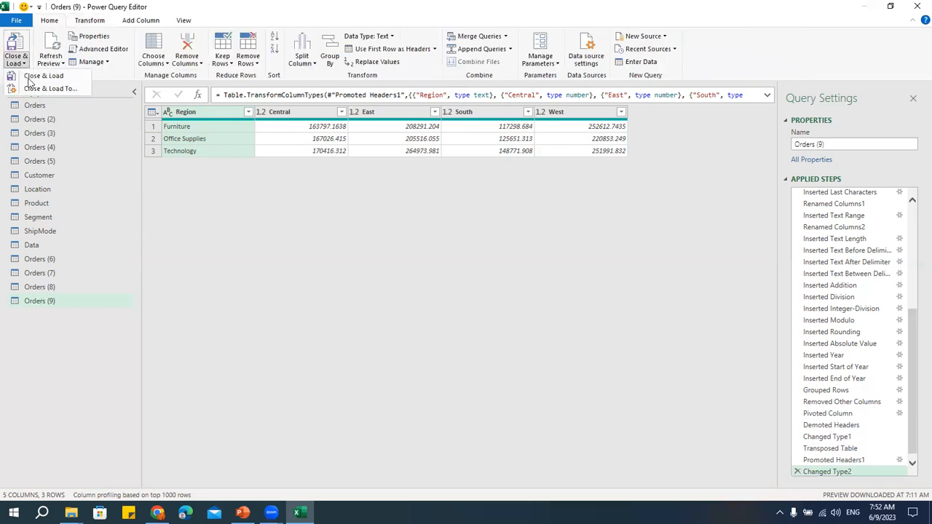
{"action": "left_click", "coordinate": [43, 89]}
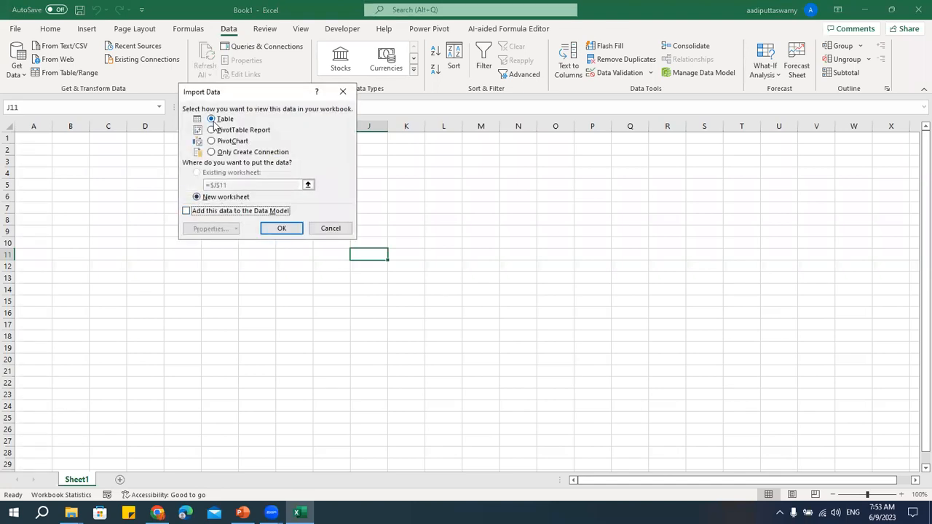
{"action": "left_click", "coordinate": [279, 227]}
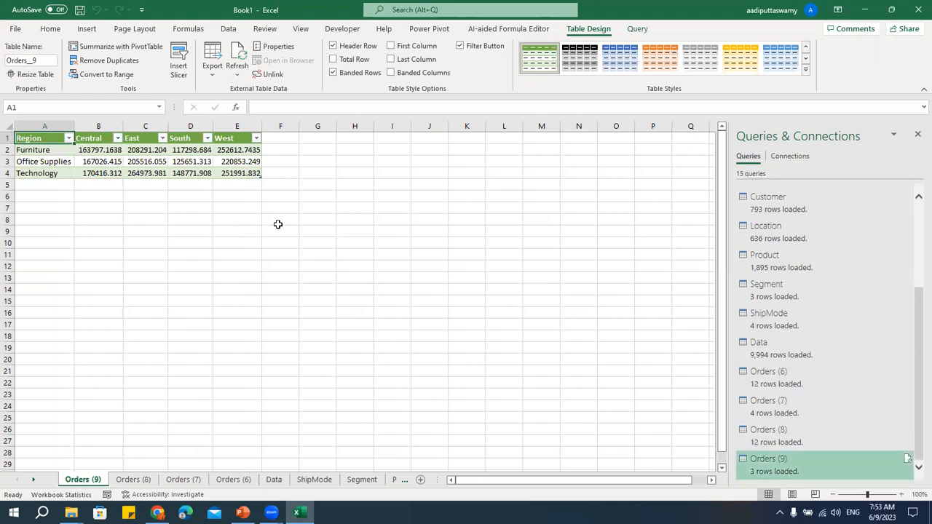
Step: Look through the loaded worksheets from Orders (8) through Product and Orders (4) to Orders and Sheet1
{"action": "left_click", "coordinate": [134, 480]}
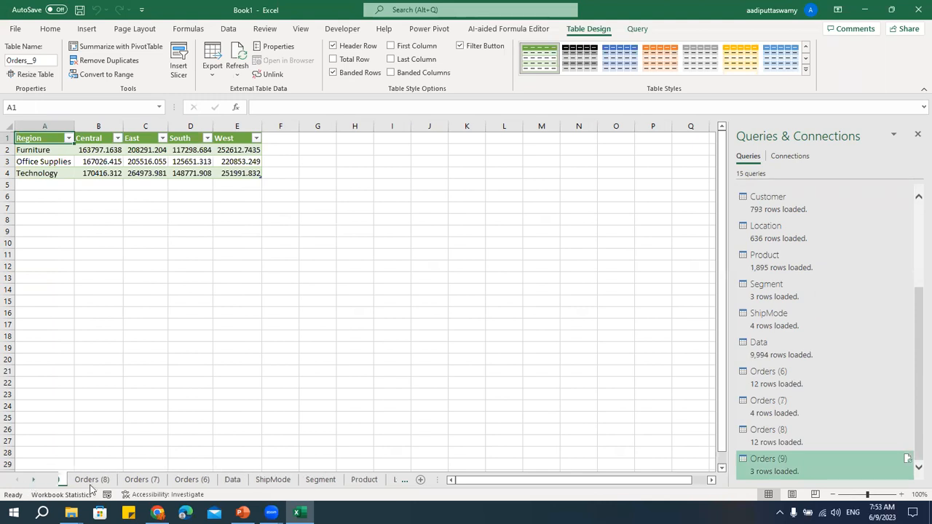
{"action": "left_click", "coordinate": [133, 480]}
{"action": "left_click", "coordinate": [182, 480]}
{"action": "left_click", "coordinate": [224, 480]}
{"action": "left_click", "coordinate": [263, 480]}
{"action": "left_click", "coordinate": [361, 481]}
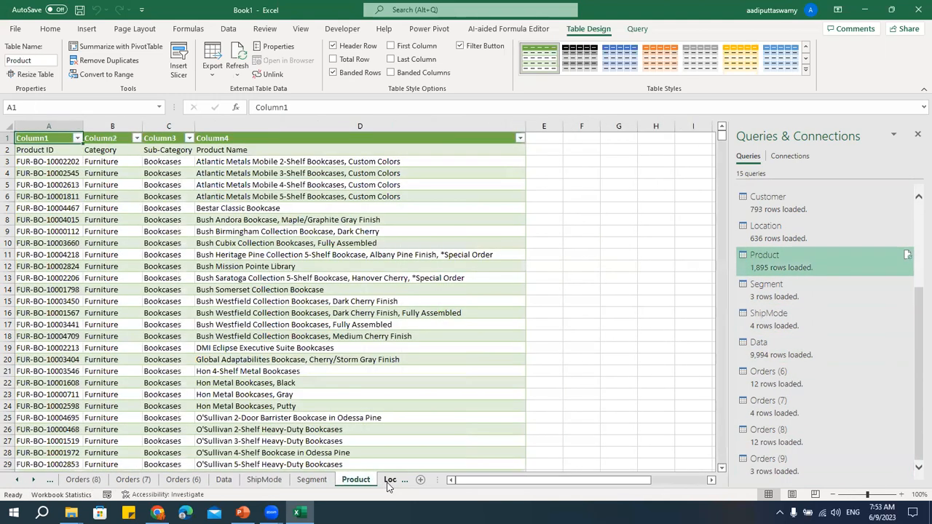
{"action": "left_click", "coordinate": [391, 481]}
{"action": "left_click", "coordinate": [388, 482]}
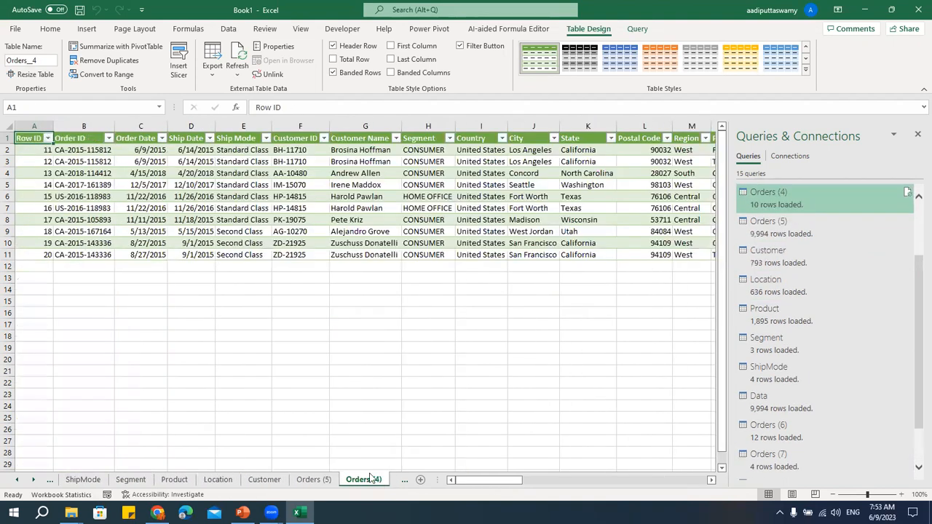
{"action": "left_click", "coordinate": [272, 161]}
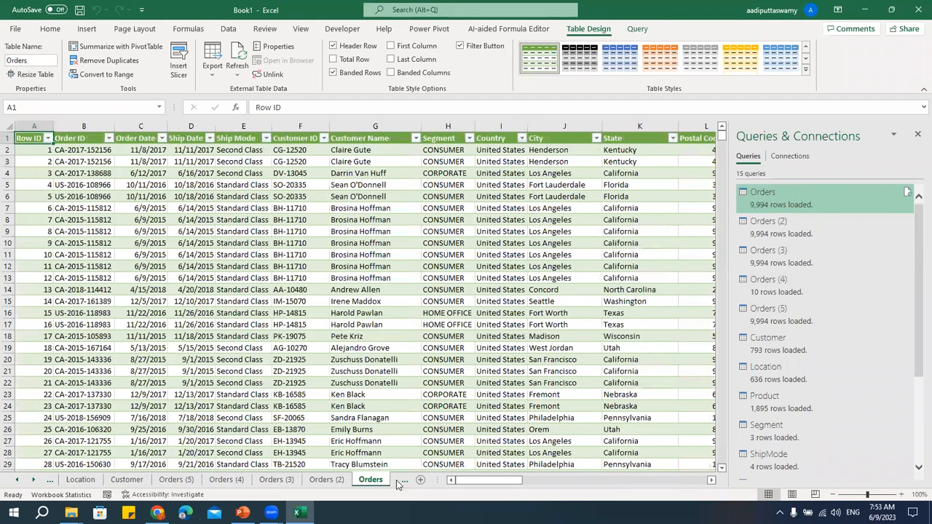
{"action": "left_click", "coordinate": [402, 480]}
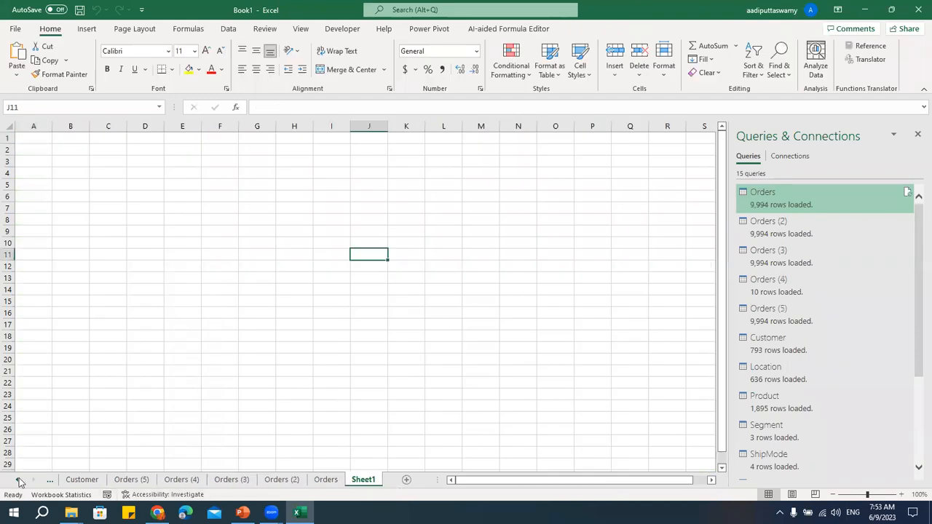
Step: Go back to the first worksheets and compare the transposed Orders (9), unpivoted Orders (8) and pivoted Orders (7) tables
{"action": "left_click", "coordinate": [20, 482]}
{"action": "left_click", "coordinate": [19, 482]}
{"action": "left_click", "coordinate": [20, 482]}
{"action": "left_click", "coordinate": [20, 482]}
{"action": "left_click", "coordinate": [80, 480]}
{"action": "left_click", "coordinate": [97, 150]}
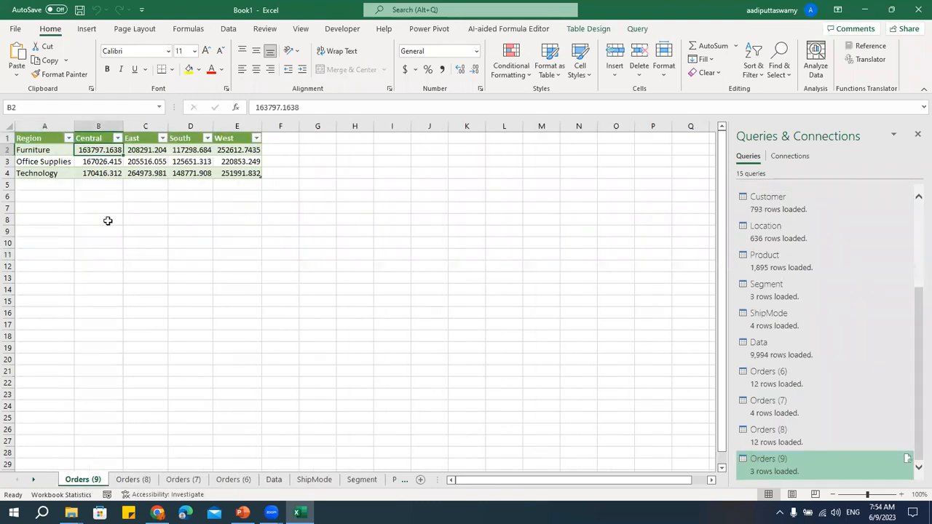
{"action": "left_click", "coordinate": [134, 479]}
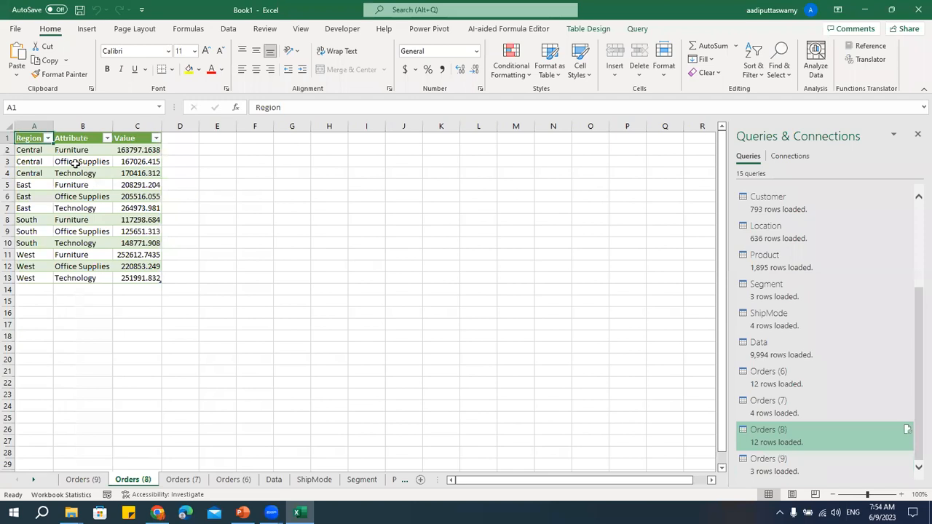
{"action": "left_click", "coordinate": [183, 480]}
{"action": "left_click", "coordinate": [143, 150]}
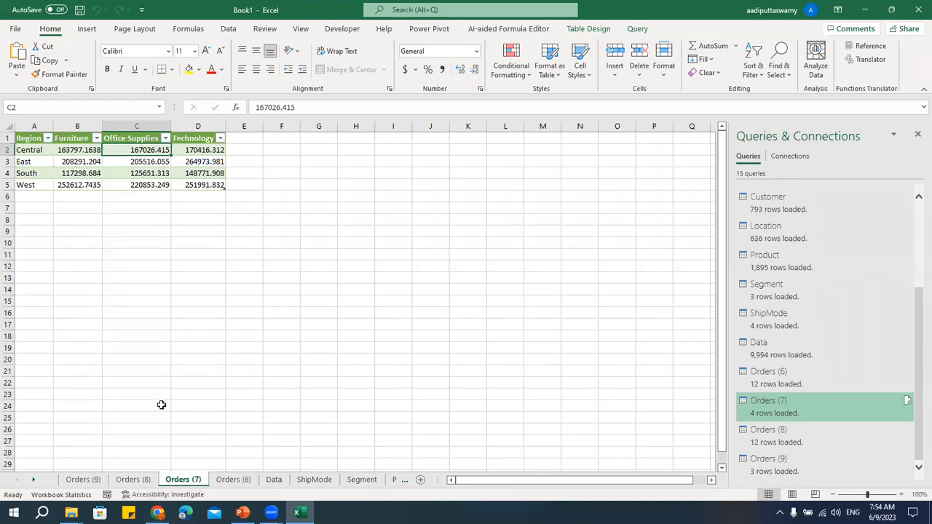
{"action": "left_click", "coordinate": [156, 183]}
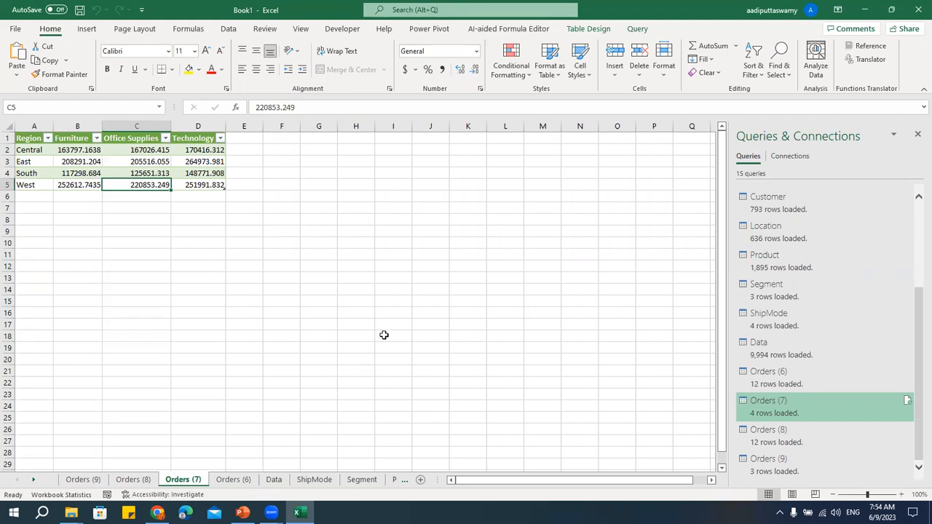
Step: Switch to the Day 12 - Power Query Editor presentation in PowerPoint and start the slide show from its first slide
{"action": "key", "text": "super+d"}
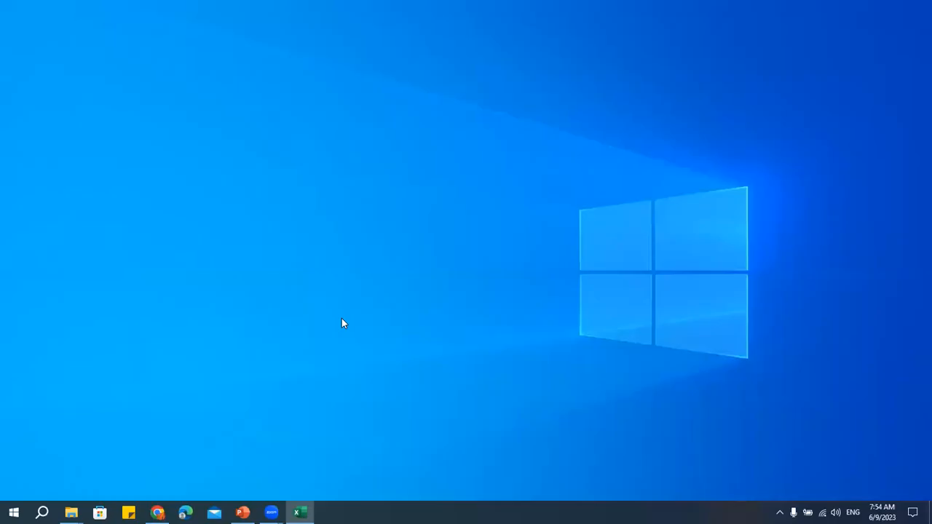
{"action": "left_click", "coordinate": [242, 512]}
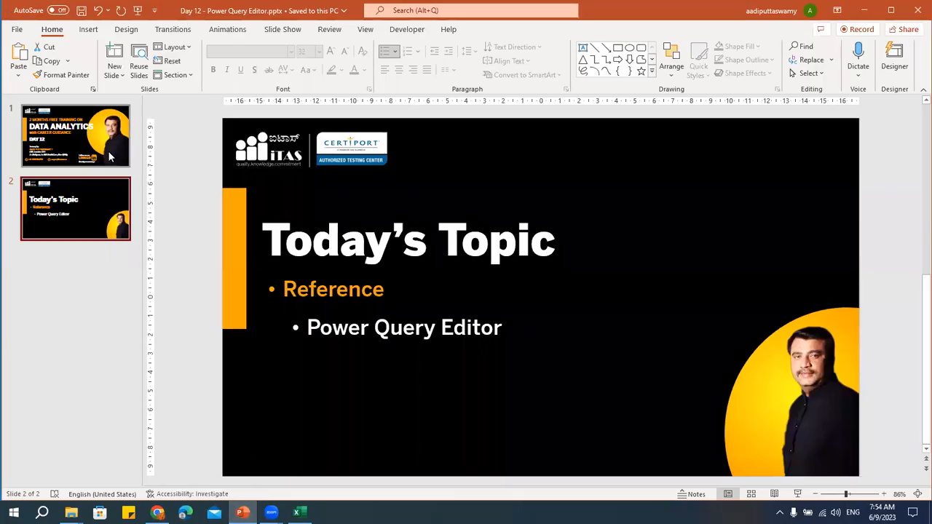
{"action": "left_click", "coordinate": [75, 135]}
{"action": "left_click", "coordinate": [798, 494]}
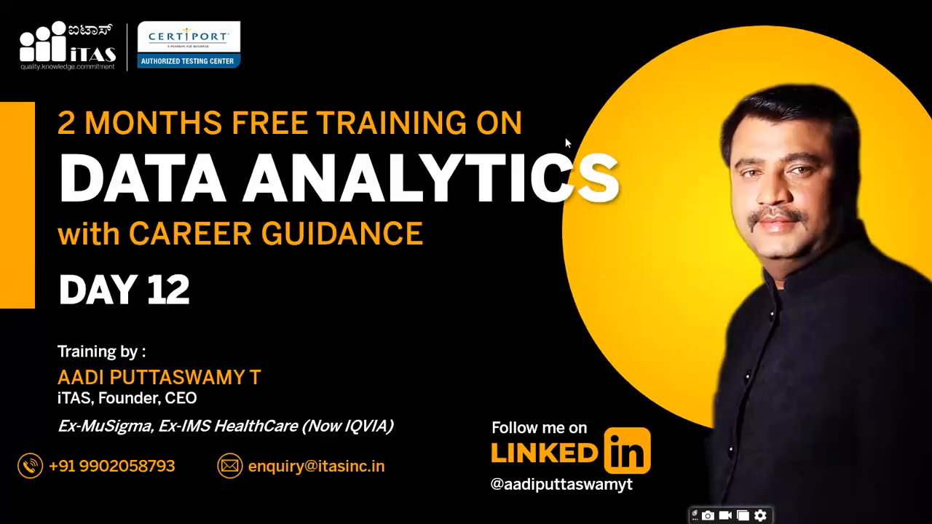
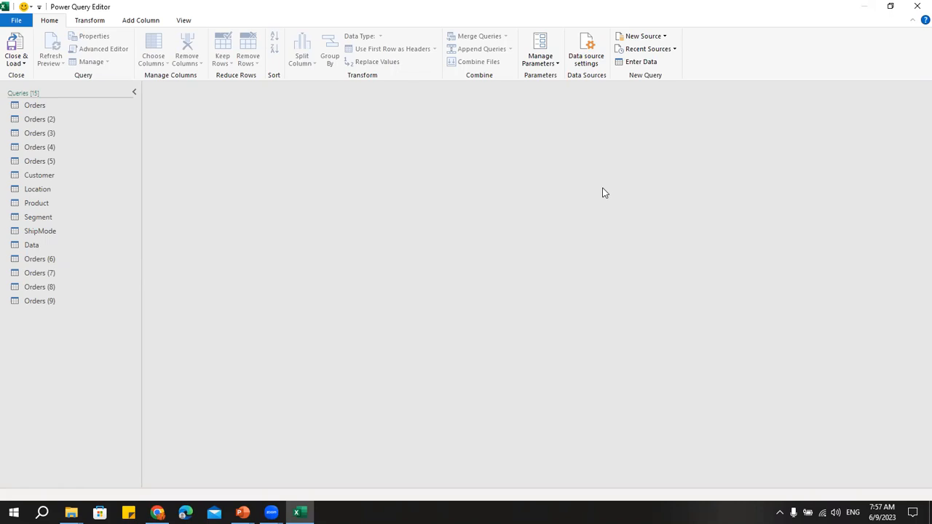
Step: View the Orders query in the Power Query Editor and examine the options for replacing values and errors
{"action": "left_click", "coordinate": [100, 23]}
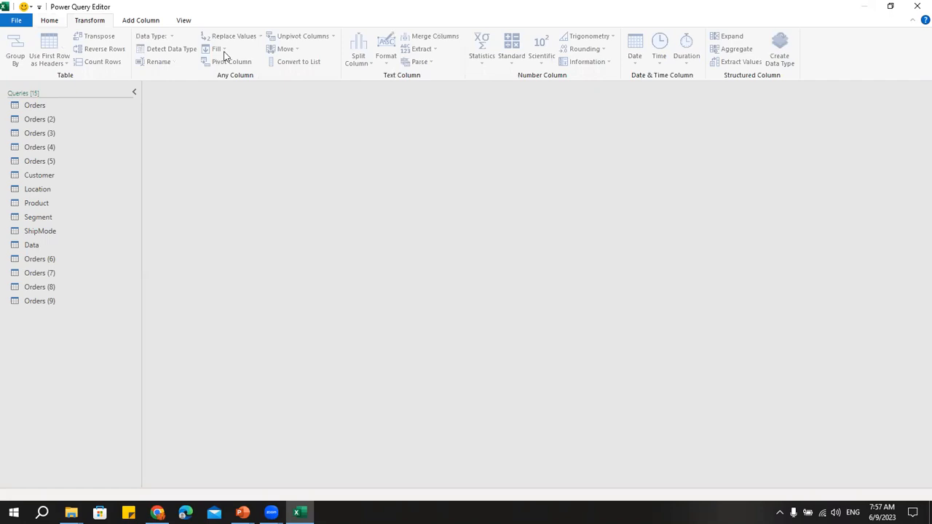
{"action": "left_click", "coordinate": [41, 107]}
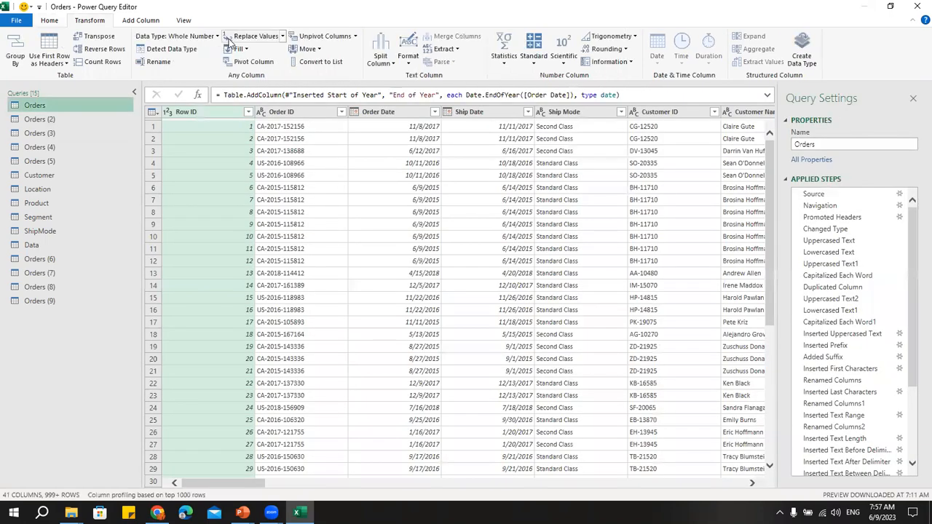
{"action": "left_click", "coordinate": [280, 37]}
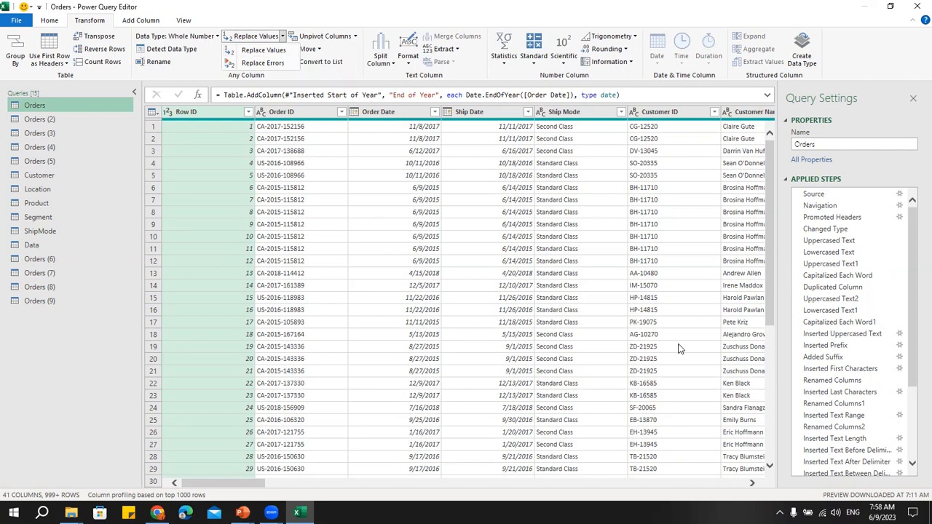
{"action": "key", "text": "alt+Tab"}
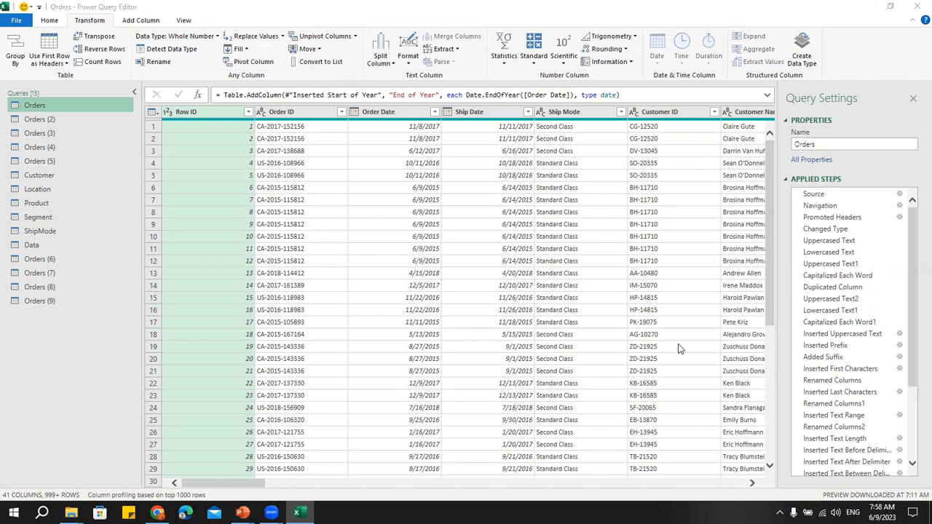